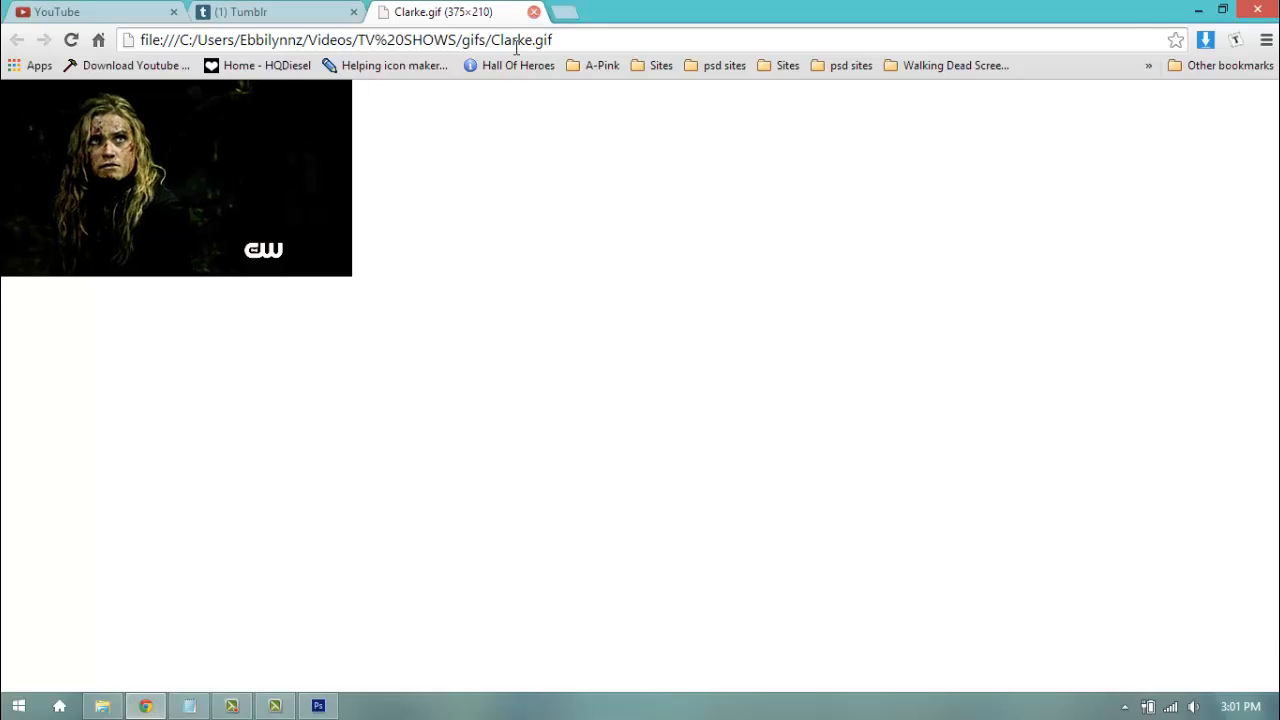
Step: Close the Clarke.gif browser tab and switch to Photoshop
{"action": "left_click", "coordinate": [533, 12]}
{"action": "left_click", "coordinate": [318, 706]}
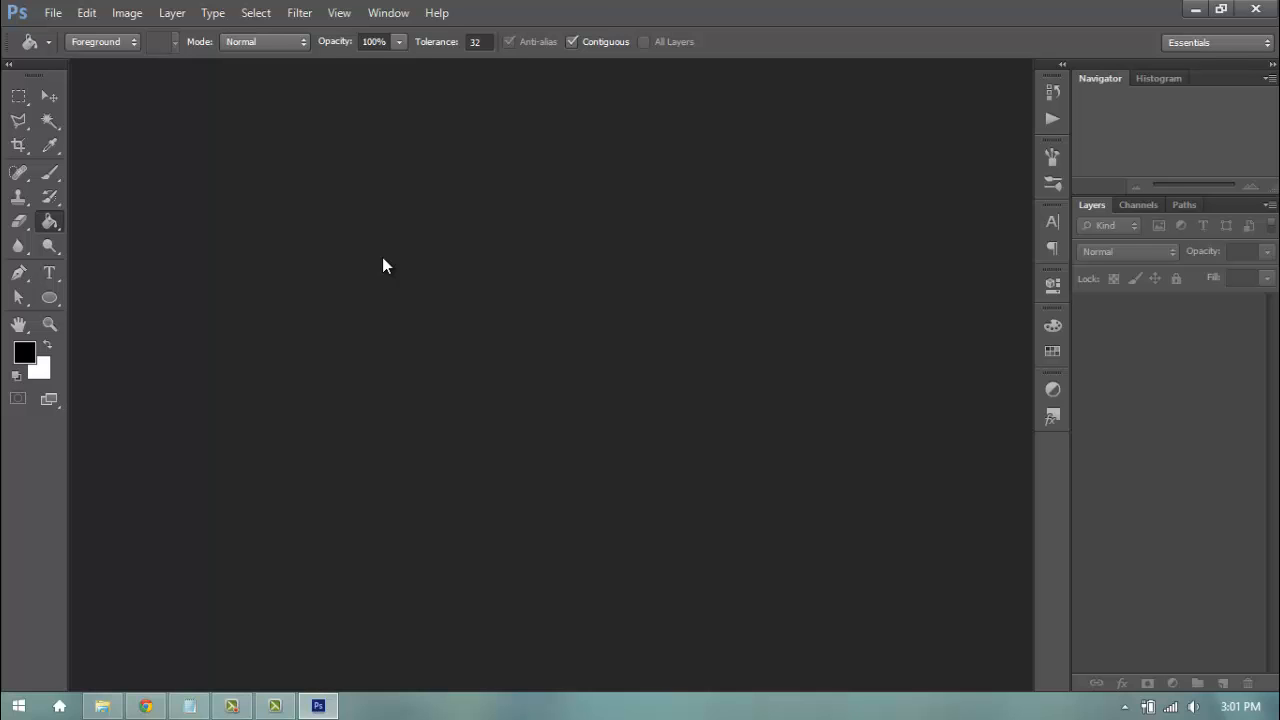
Step: Display the Timeline in the workspace
{"action": "left_click", "coordinate": [1215, 43]}
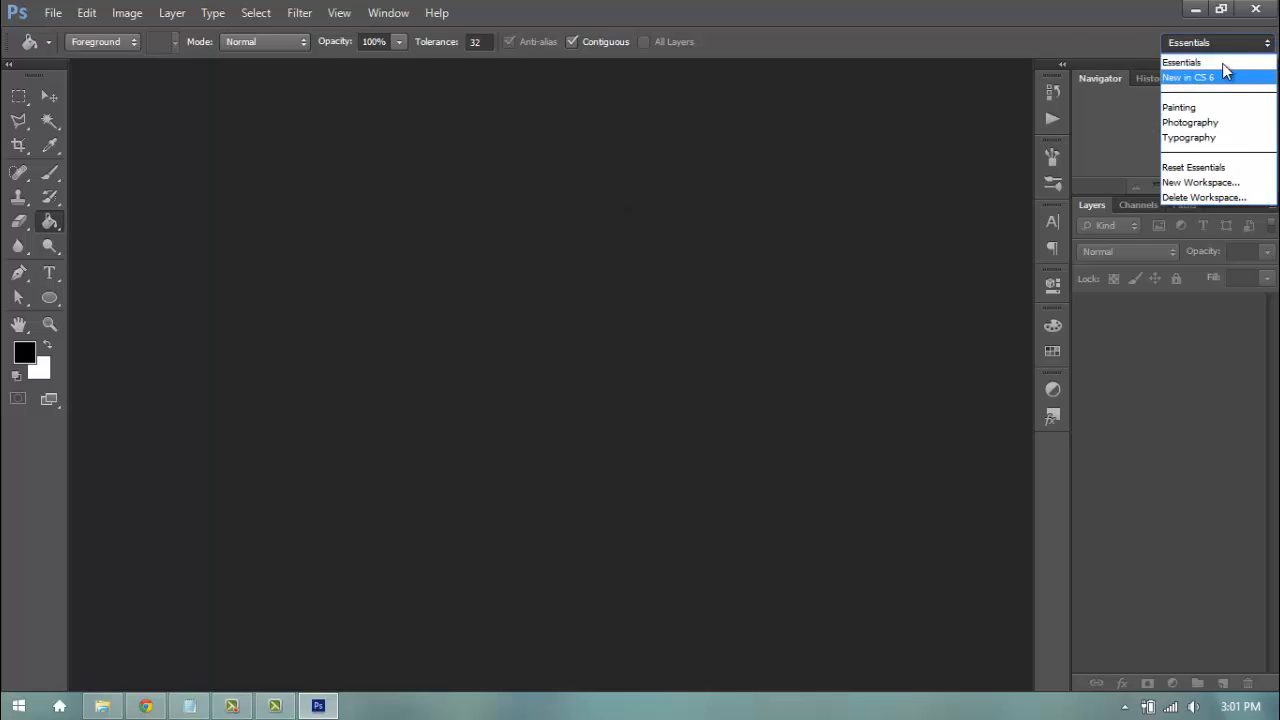
{"action": "left_click", "coordinate": [1014, 13]}
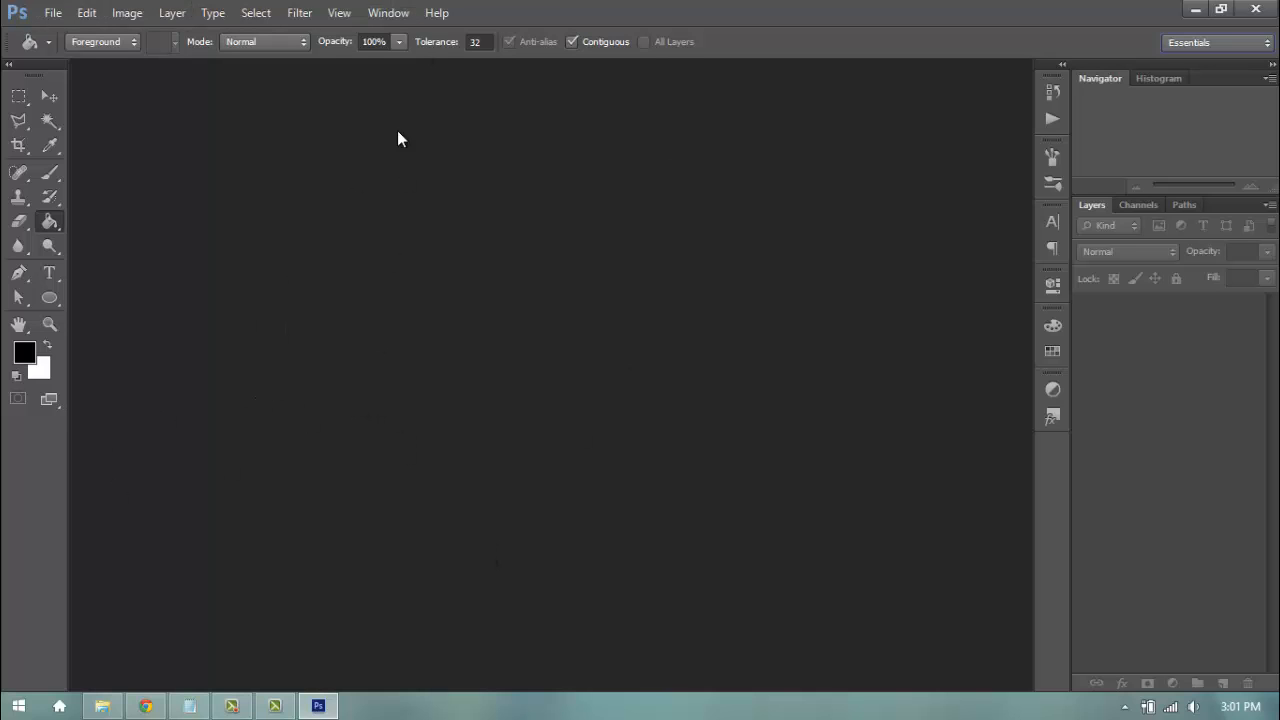
{"action": "left_click", "coordinate": [385, 14]}
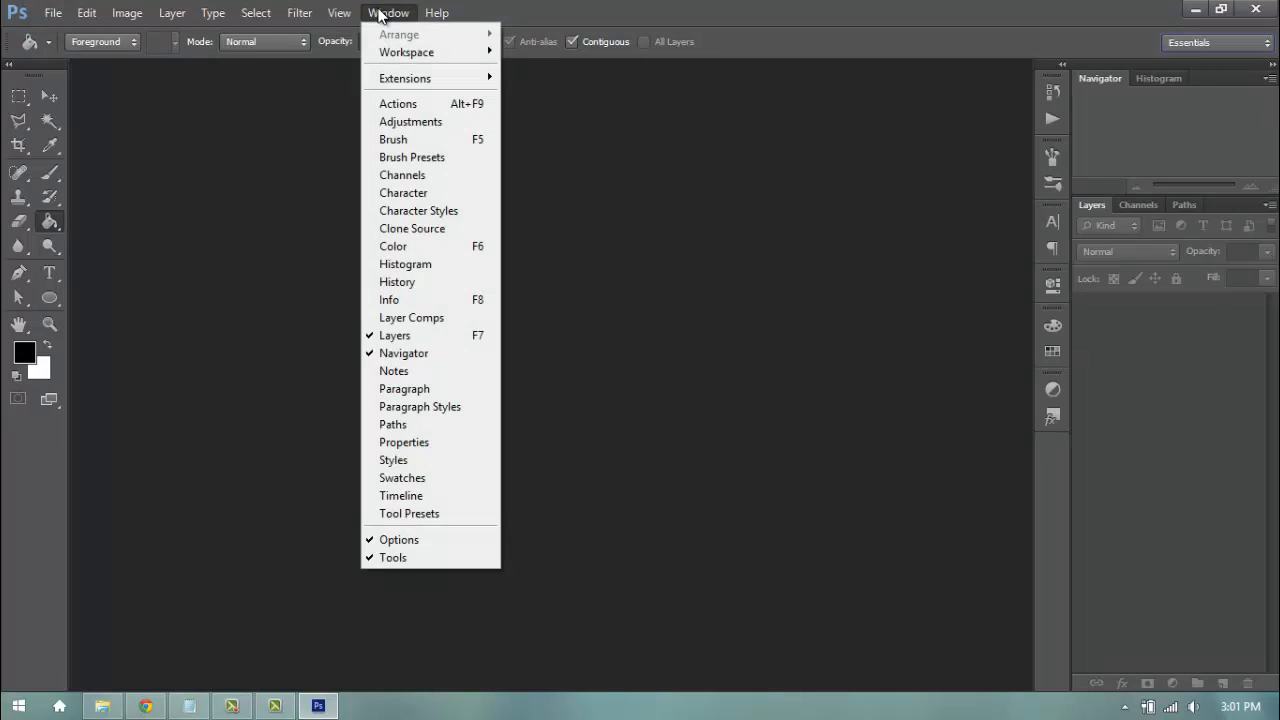
{"action": "left_click", "coordinate": [412, 495]}
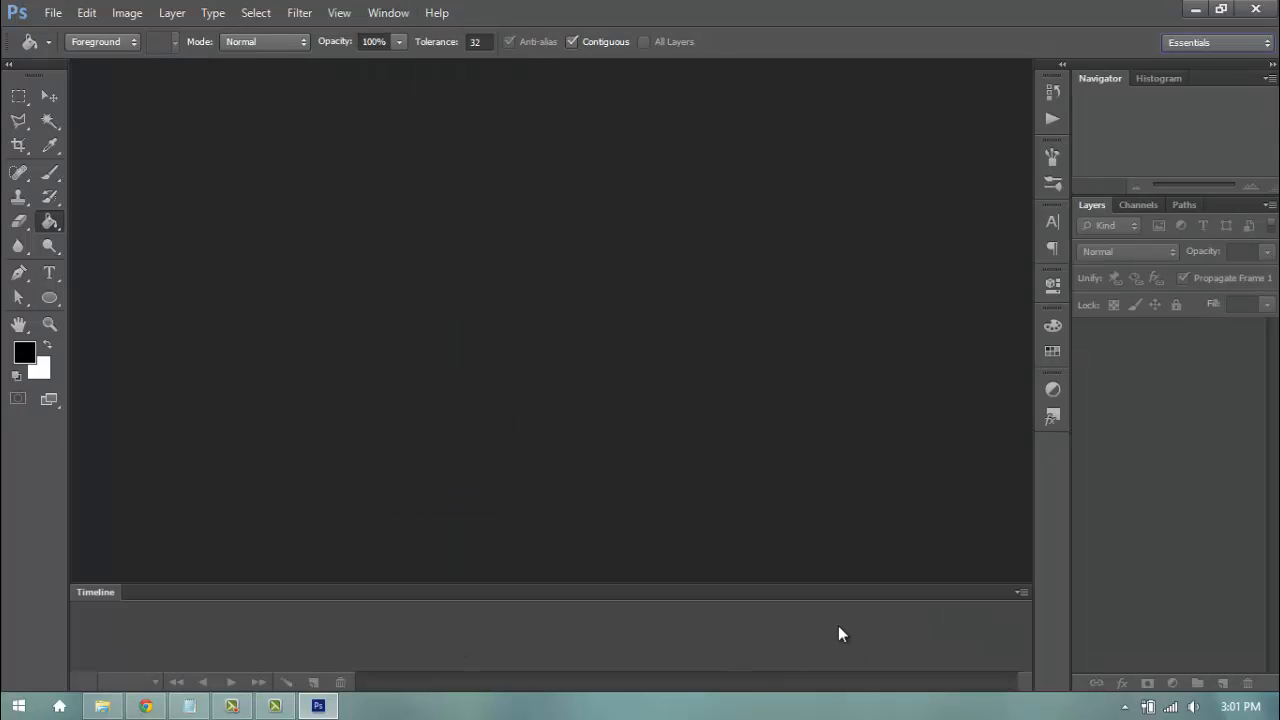
Step: Start importing video frames to layers from the.100.208.hdtv-lol in the The.100.S02E08.HDTV.x264-LOL[ettv] folder
{"action": "left_click", "coordinate": [63, 15]}
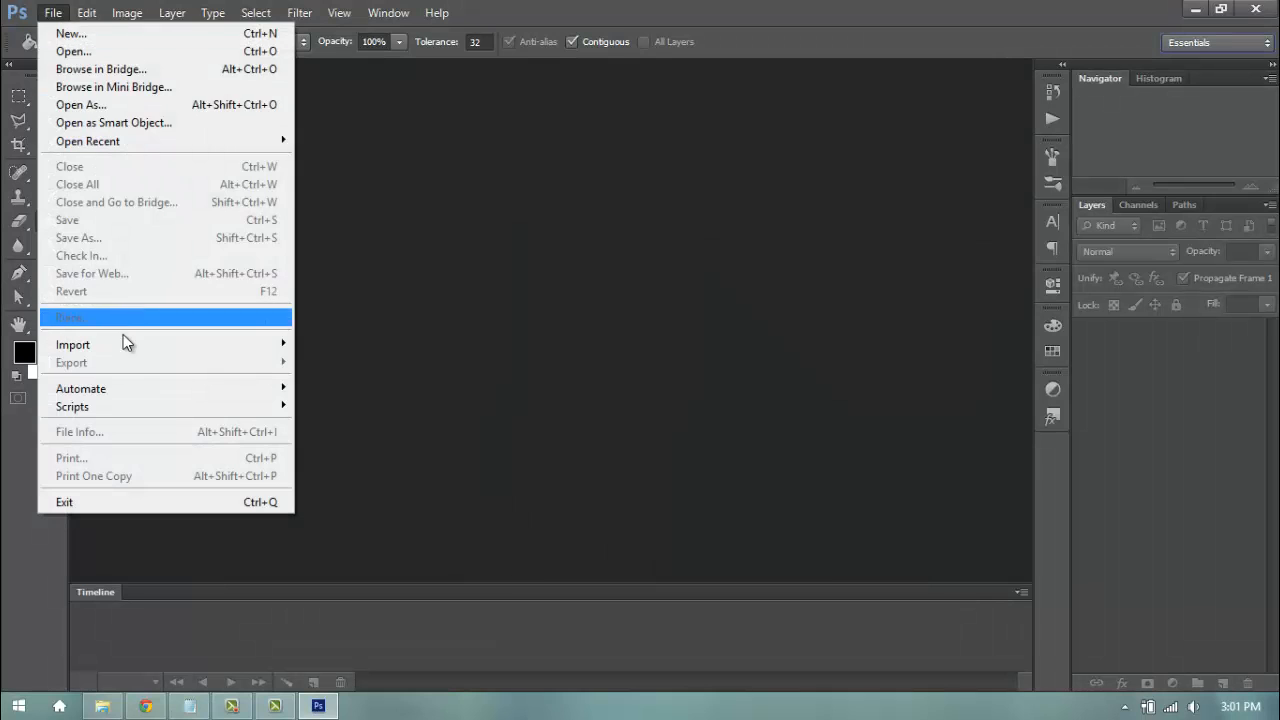
{"action": "mouse_move", "coordinate": [122, 347]}
{"action": "left_click", "coordinate": [404, 362]}
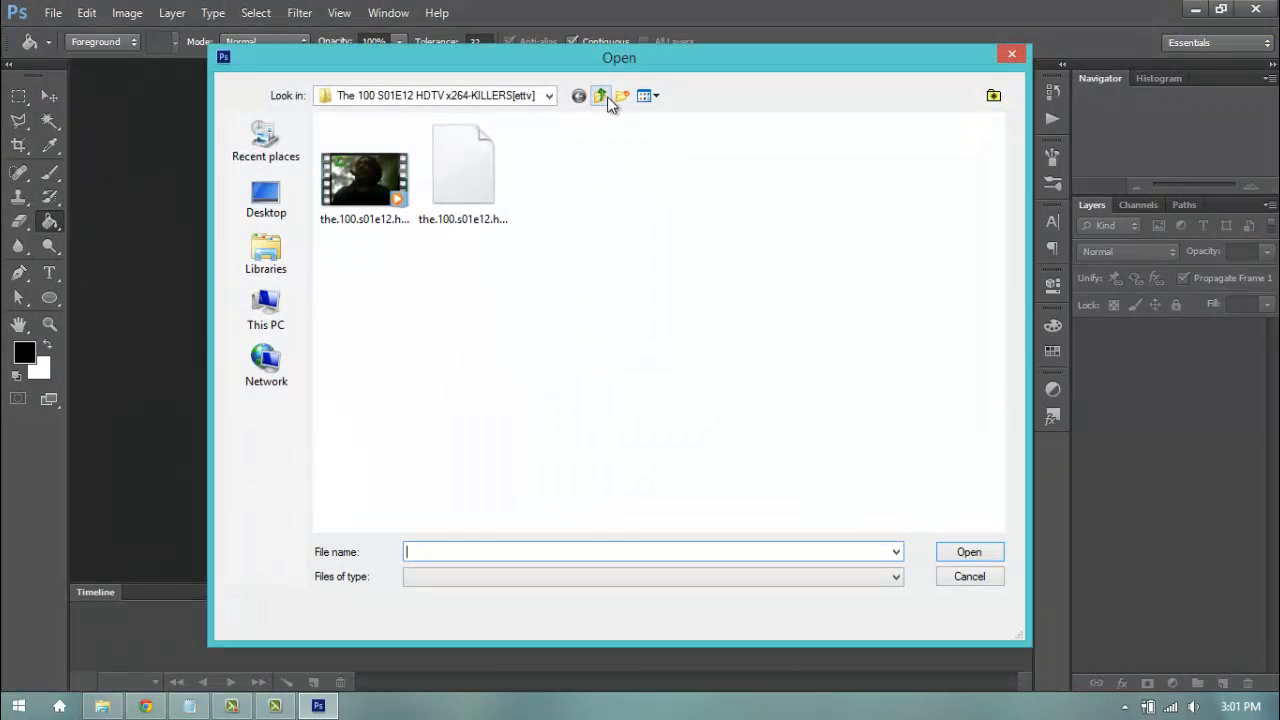
{"action": "left_click", "coordinate": [600, 96]}
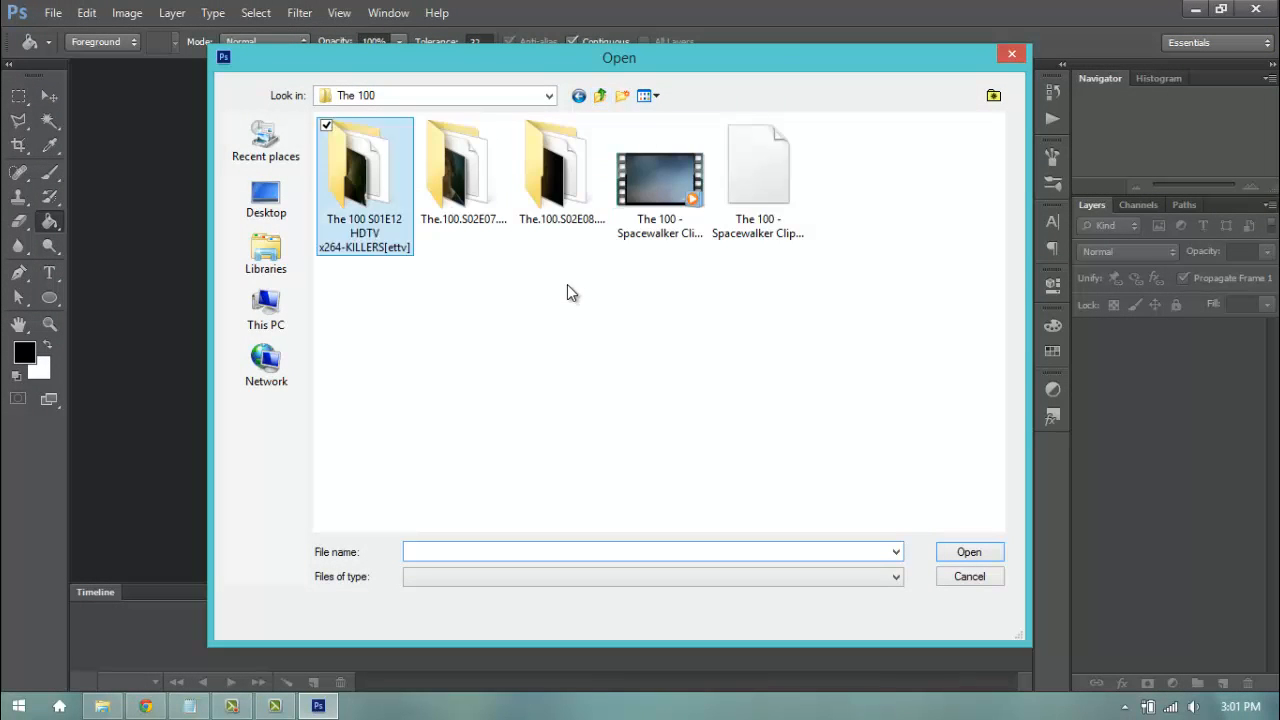
{"action": "double_click", "coordinate": [558, 210]}
{"action": "left_click", "coordinate": [385, 200]}
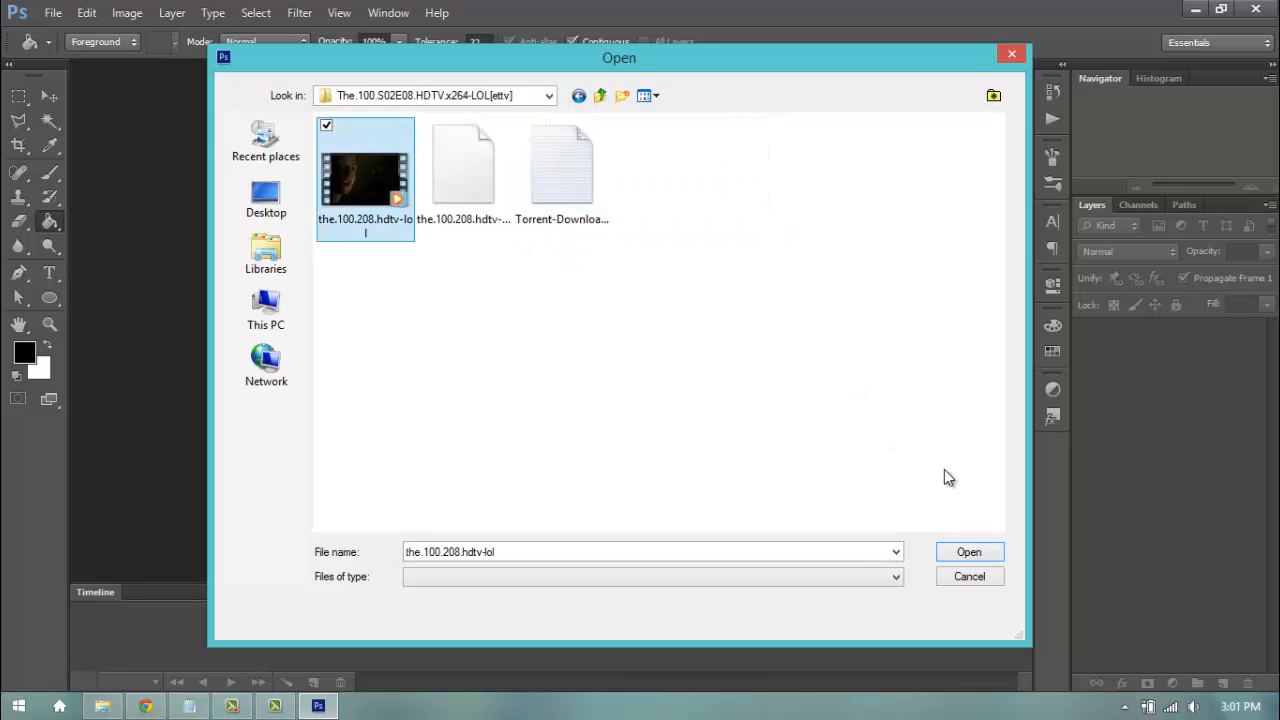
{"action": "left_click", "coordinate": [967, 551]}
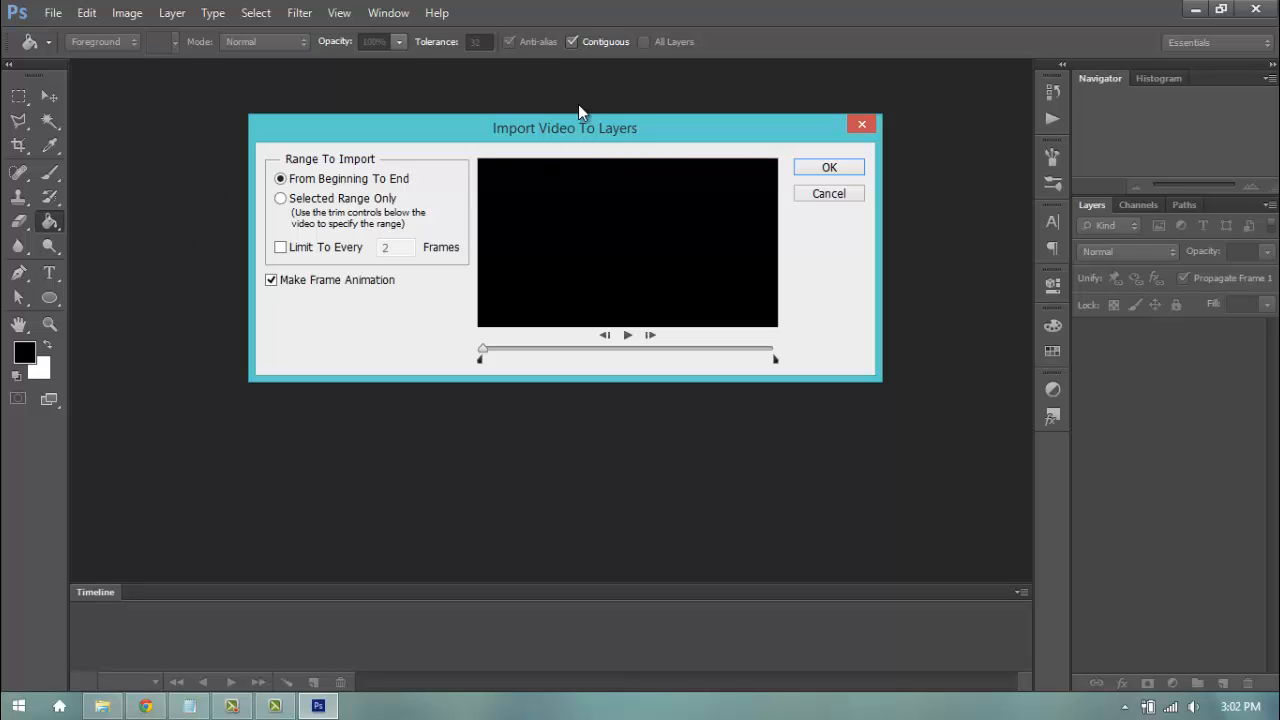
Step: Restrict the import to a selected range with every 2 frames, and preview an early part of the video
{"action": "left_click", "coordinate": [280, 198]}
{"action": "left_click", "coordinate": [281, 248]}
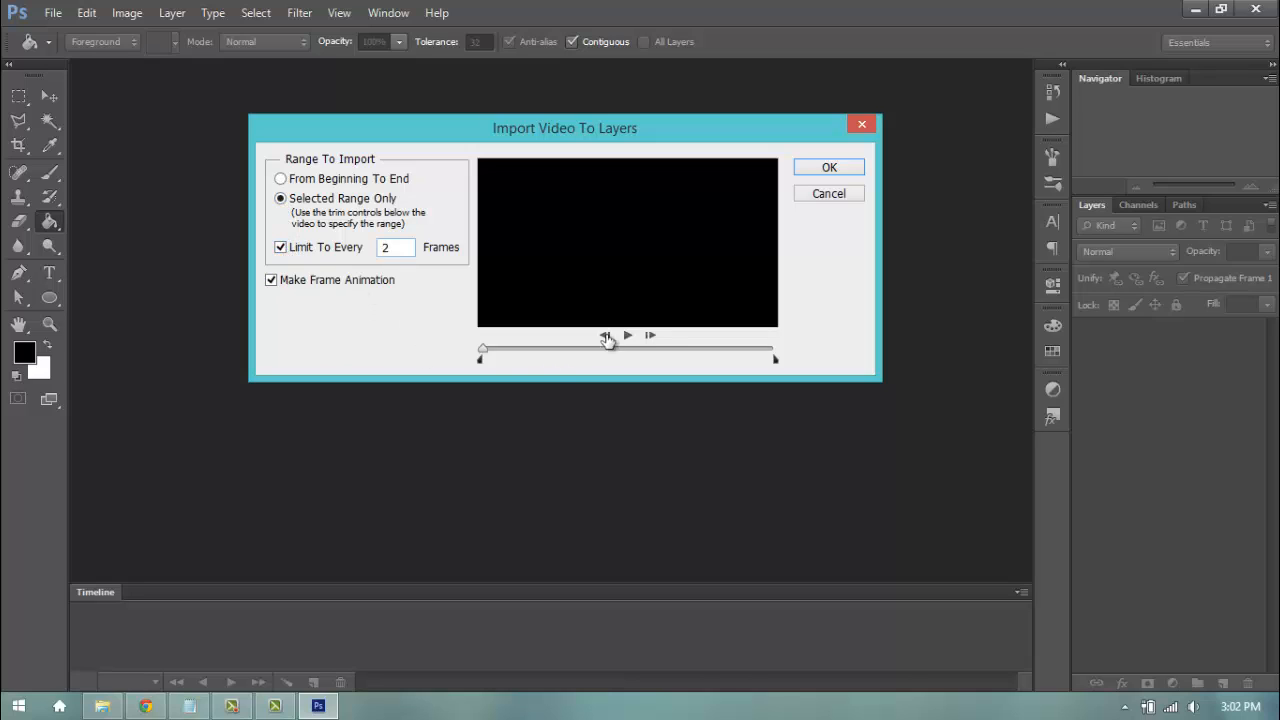
{"action": "left_click_drag", "start_coordinate": [485, 357], "coordinate": [457, 360]}
{"action": "left_click_drag", "start_coordinate": [483, 352], "coordinate": [515, 344]}
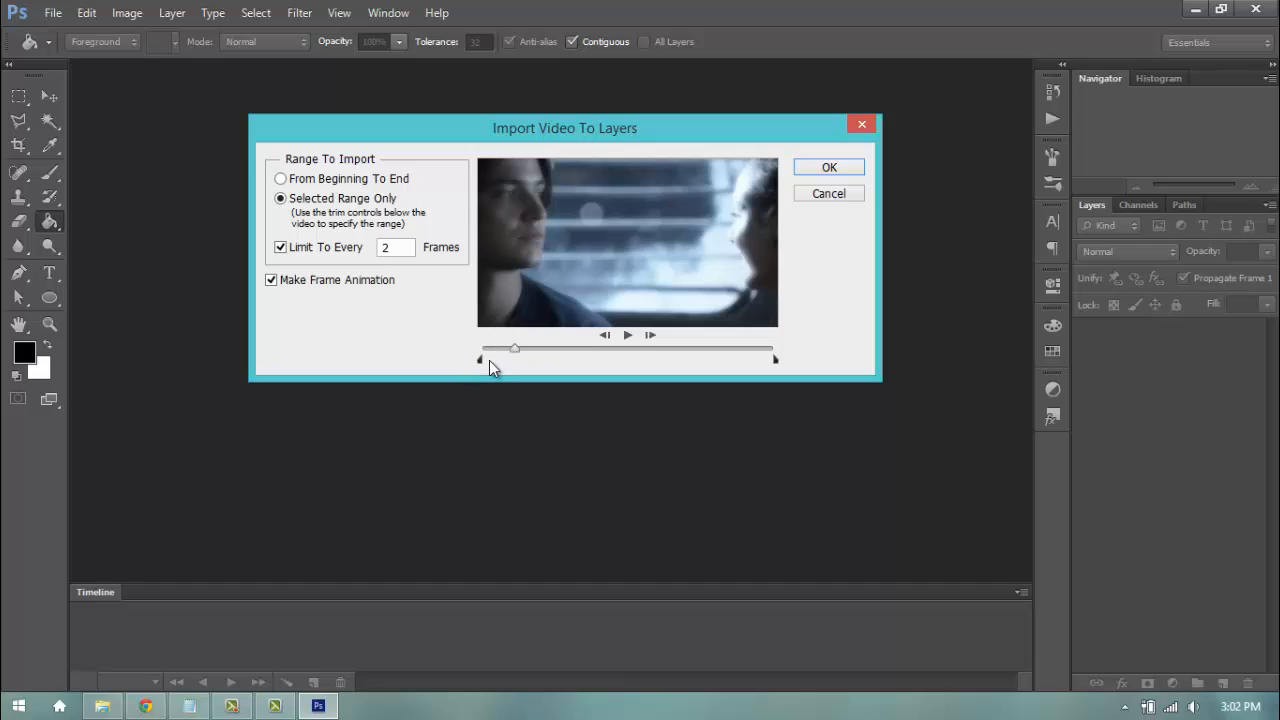
Step: Trim the import range to a short section early in the video and import its frames as a frame animation
{"action": "left_click_drag", "start_coordinate": [481, 362], "coordinate": [526, 356]}
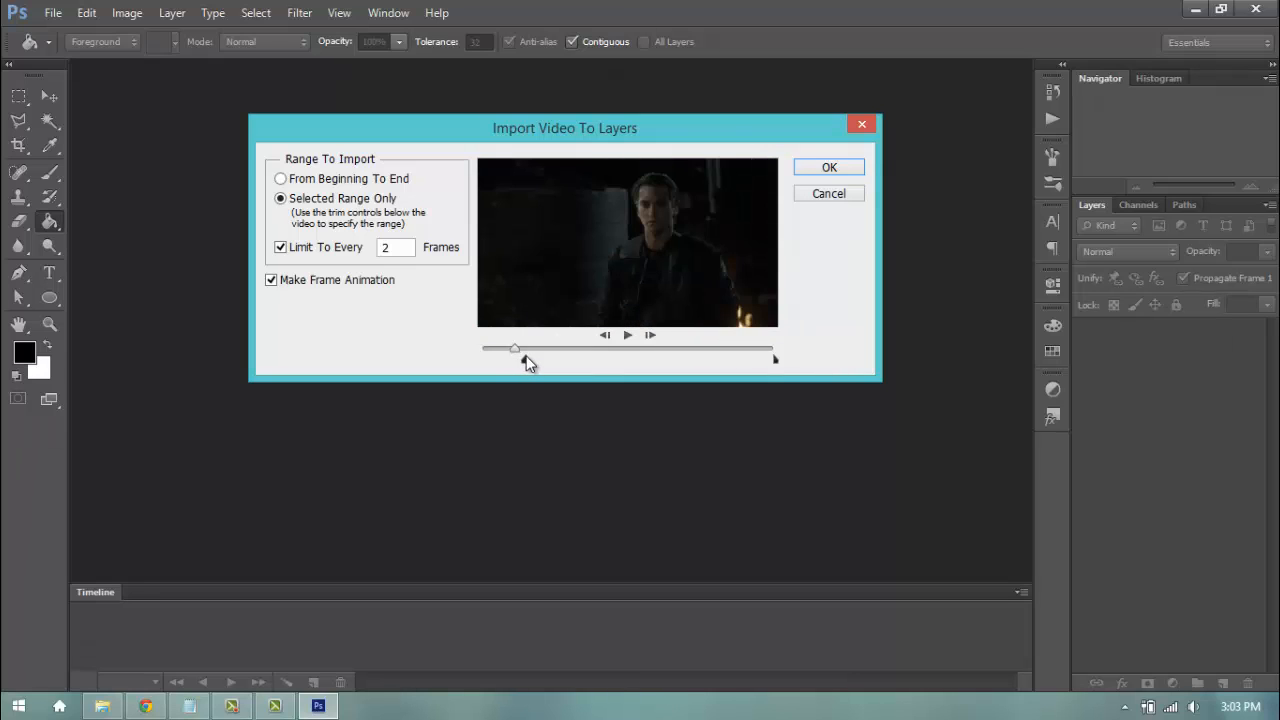
{"action": "left_click_drag", "start_coordinate": [528, 364], "coordinate": [519, 351]}
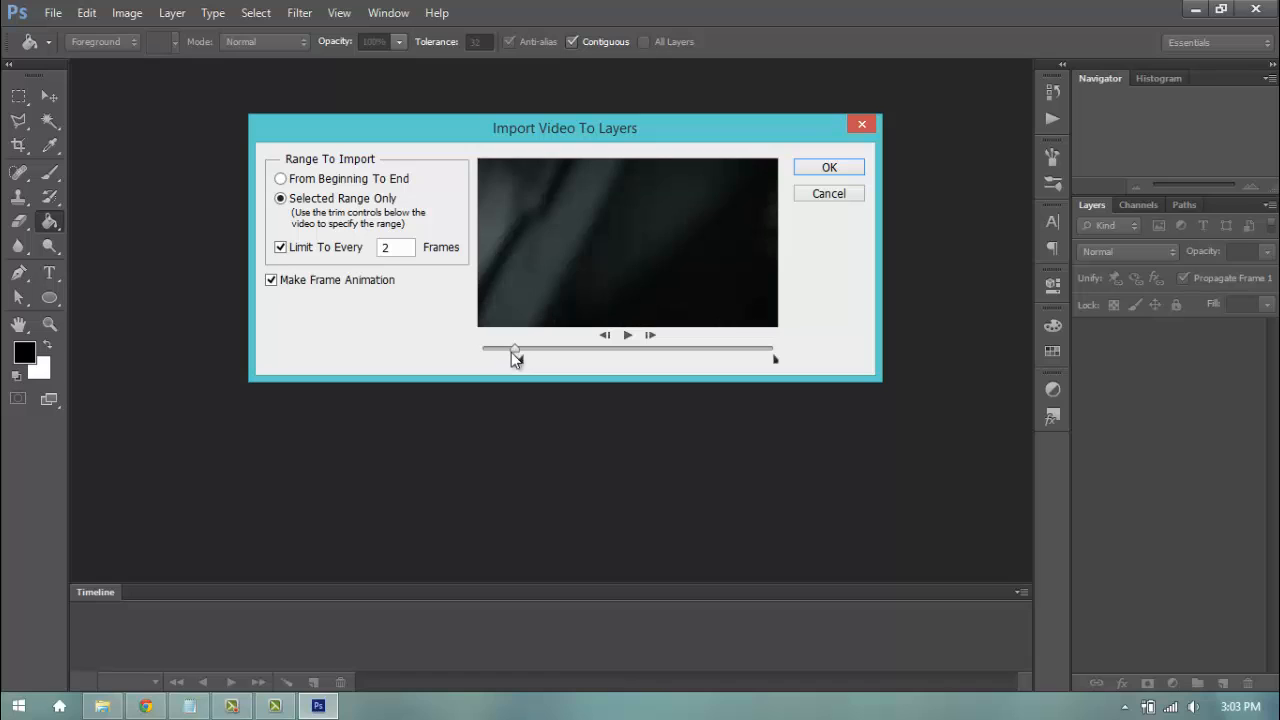
{"action": "left_click_drag", "start_coordinate": [770, 360], "coordinate": [528, 362]}
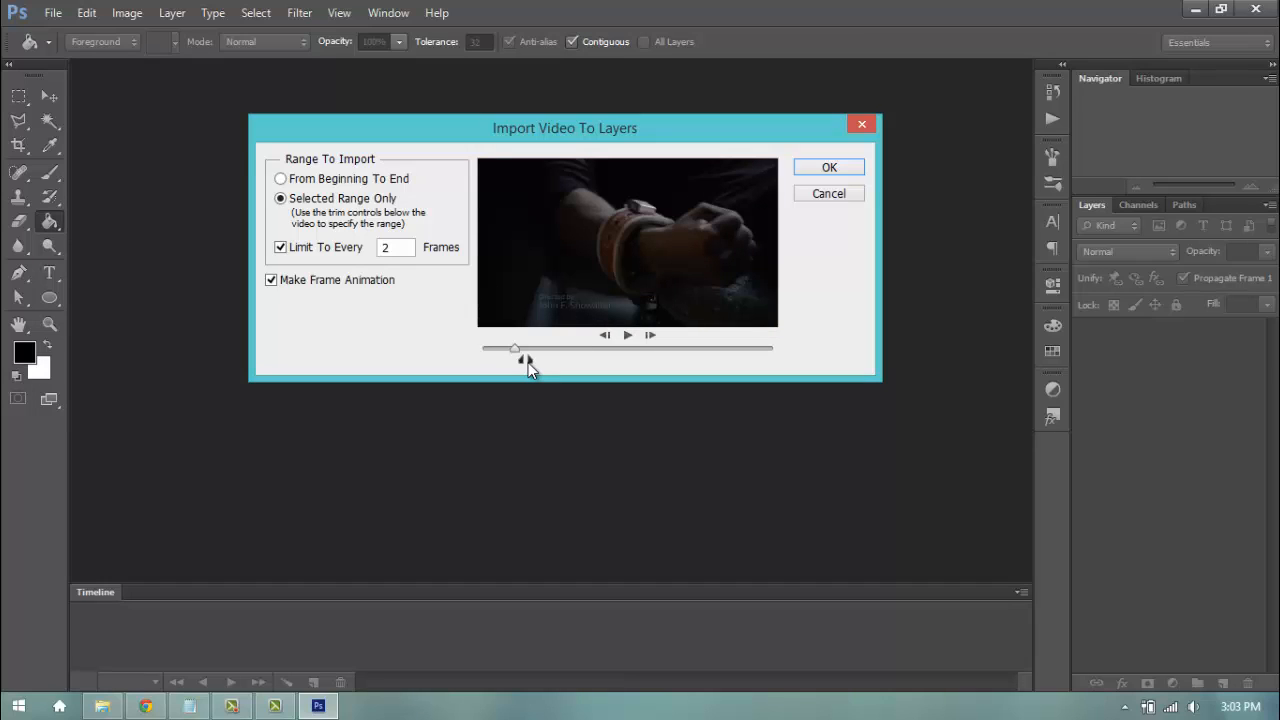
{"action": "left_click_drag", "start_coordinate": [525, 362], "coordinate": [529, 362]}
{"action": "left_click", "coordinate": [529, 358]}
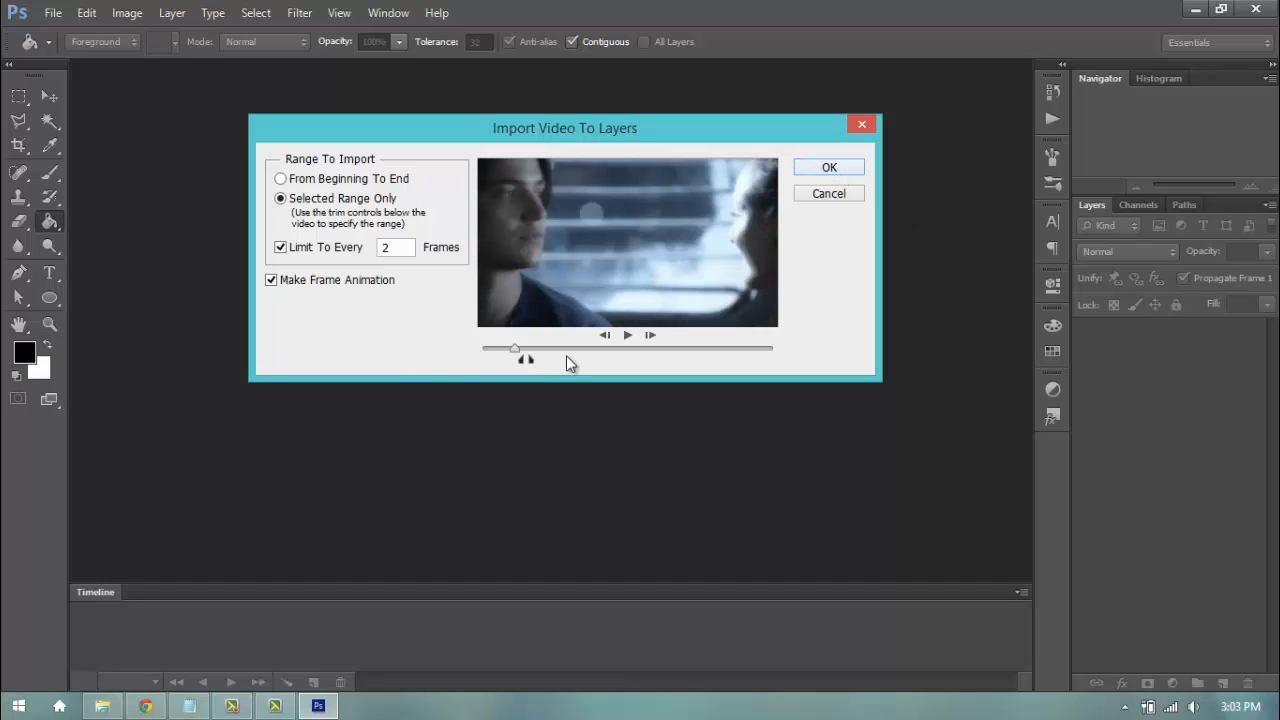
{"action": "left_click", "coordinate": [526, 359]}
{"action": "left_click_drag", "start_coordinate": [519, 350], "coordinate": [524, 349]}
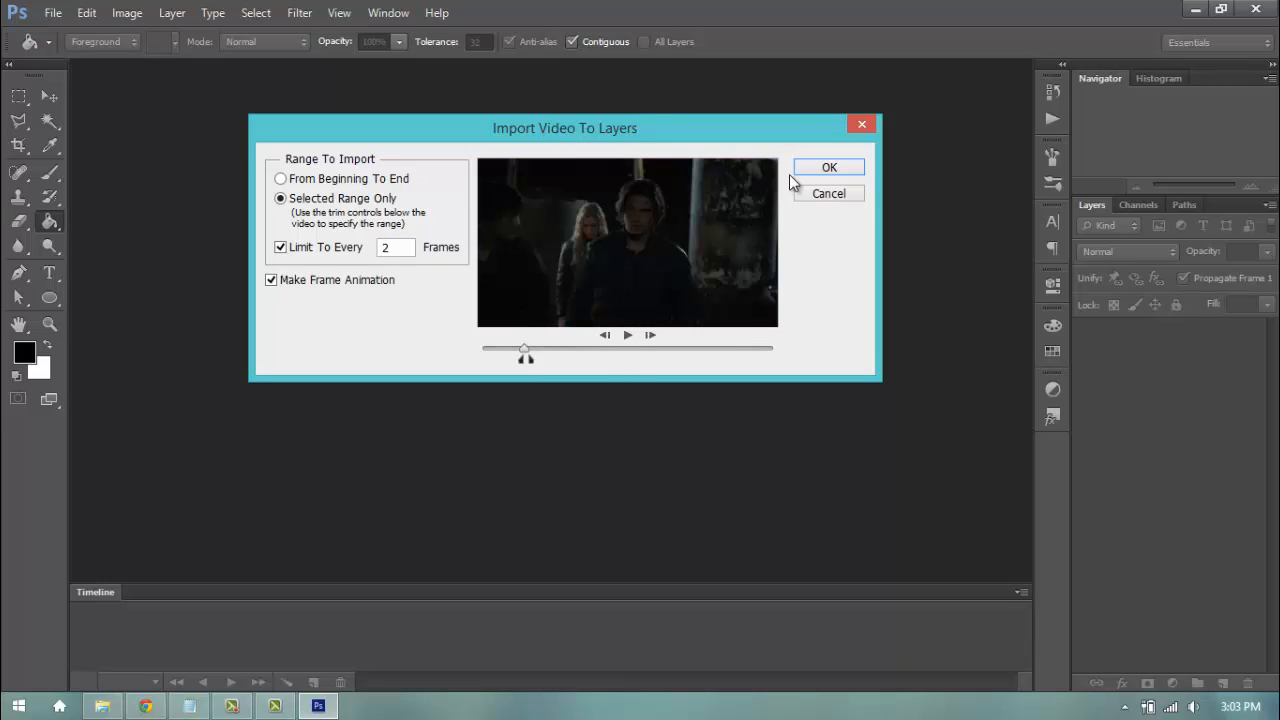
{"action": "left_click", "coordinate": [830, 170]}
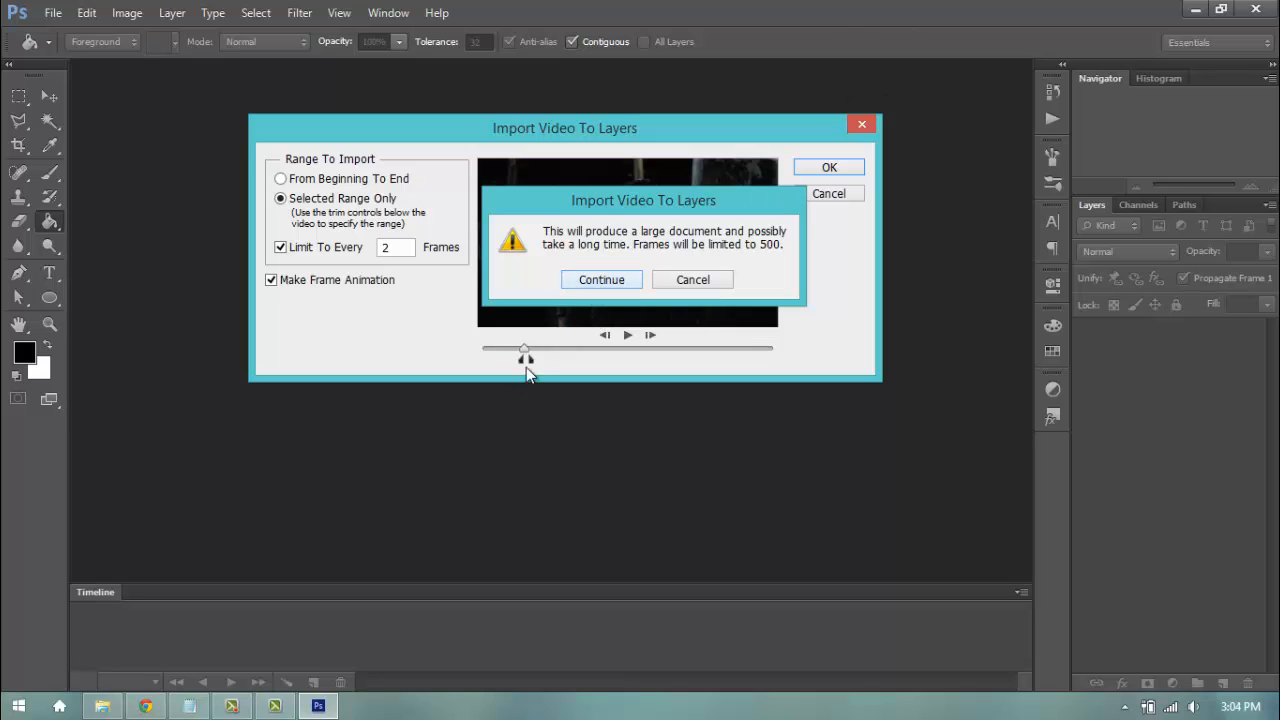
{"action": "left_click", "coordinate": [603, 281]}
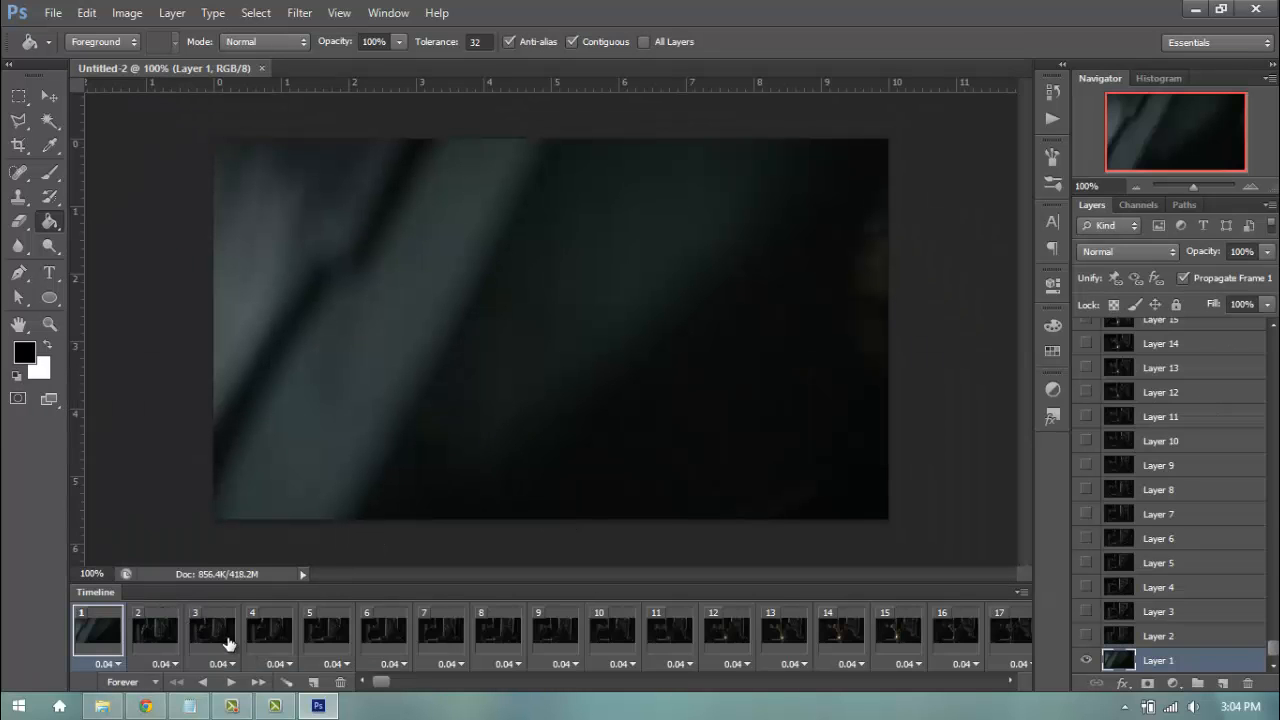
Step: Examine the imported animation frames from frame 2 through frame 90 to locate the wanted scene
{"action": "left_click", "coordinate": [155, 630]}
{"action": "scroll", "coordinate": [417, 652], "scroll_direction": "down", "scroll_amount": 8}
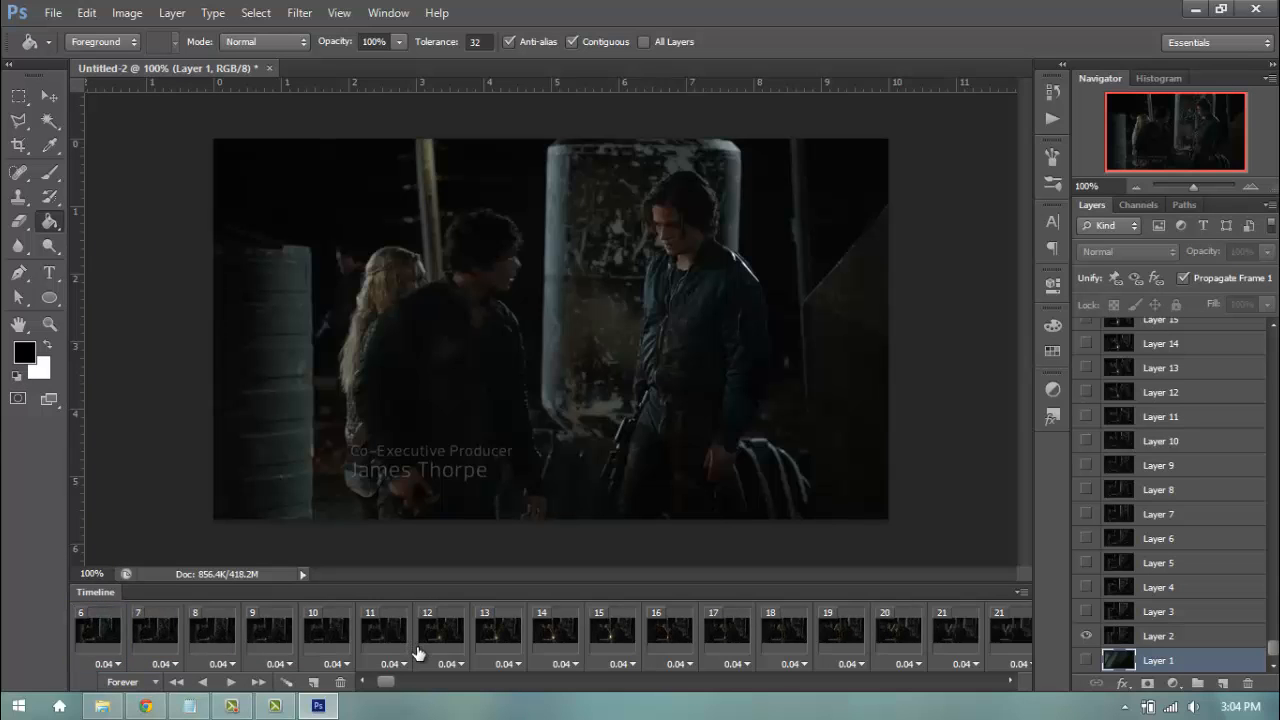
{"action": "scroll", "coordinate": [523, 628], "scroll_direction": "down", "scroll_amount": 11}
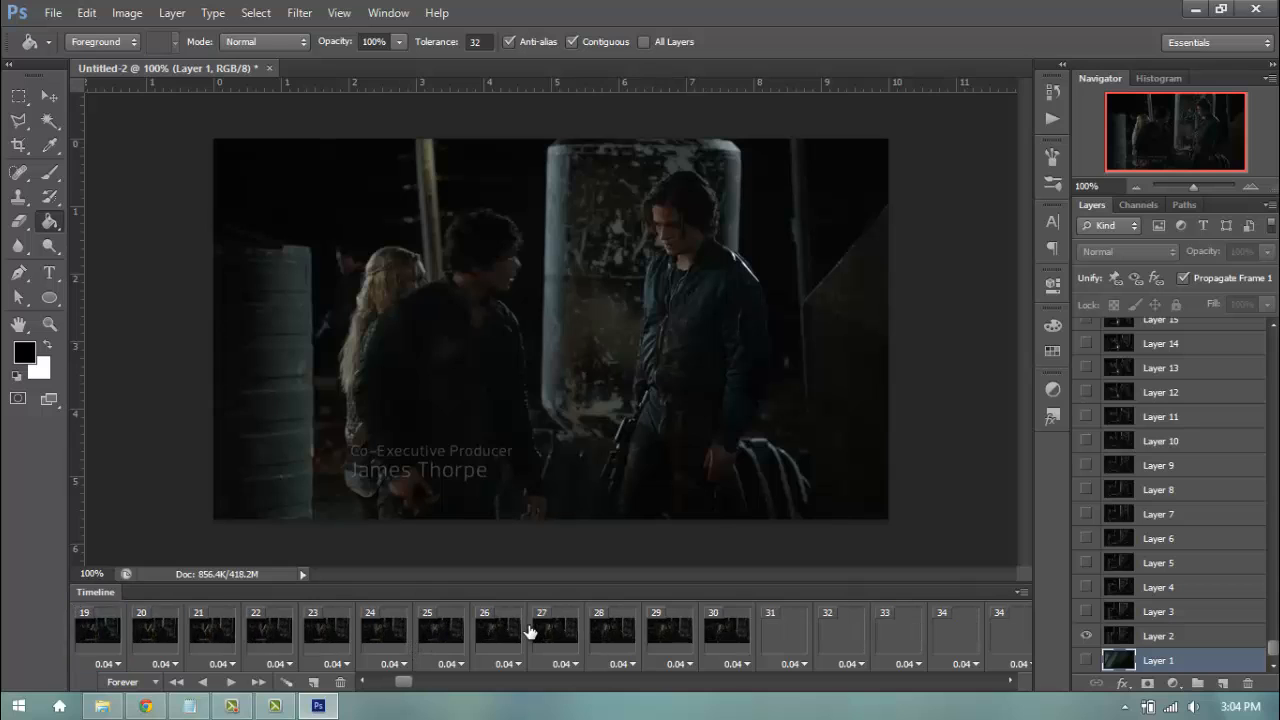
{"action": "left_click", "coordinate": [673, 636]}
{"action": "scroll", "coordinate": [673, 636], "scroll_direction": "down", "scroll_amount": 15}
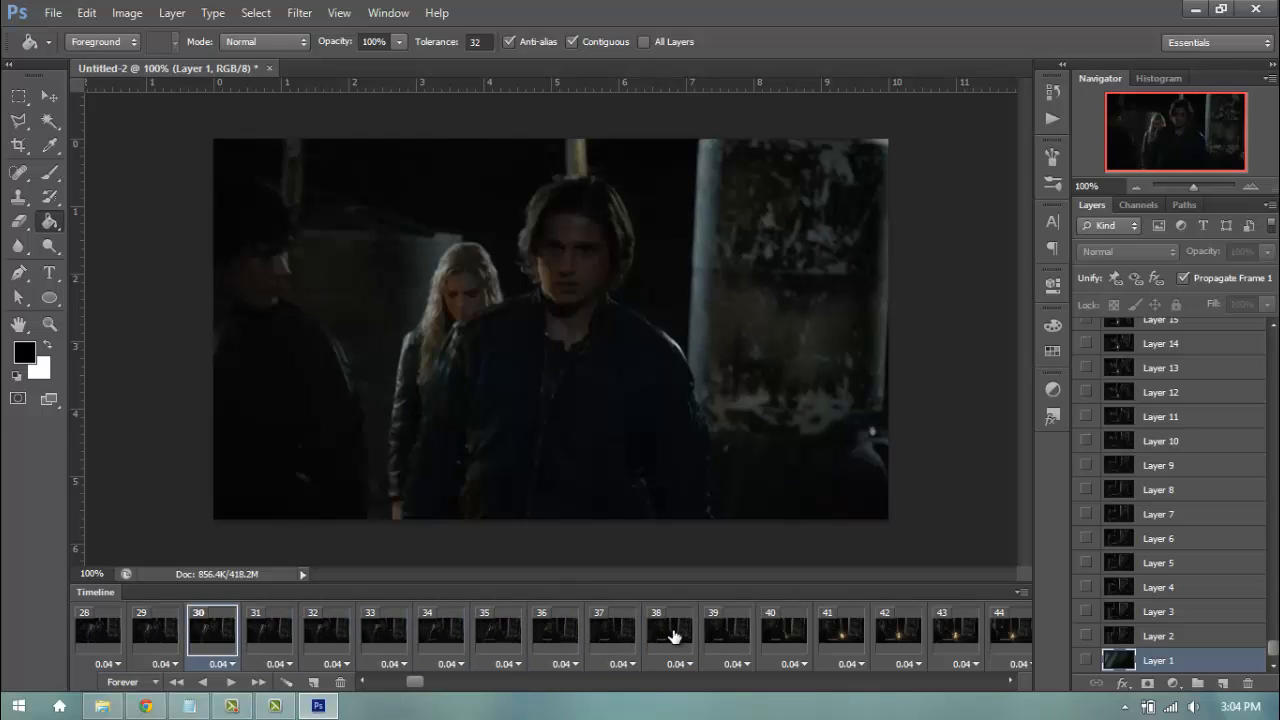
{"action": "scroll", "coordinate": [673, 636], "scroll_direction": "down", "scroll_amount": 11}
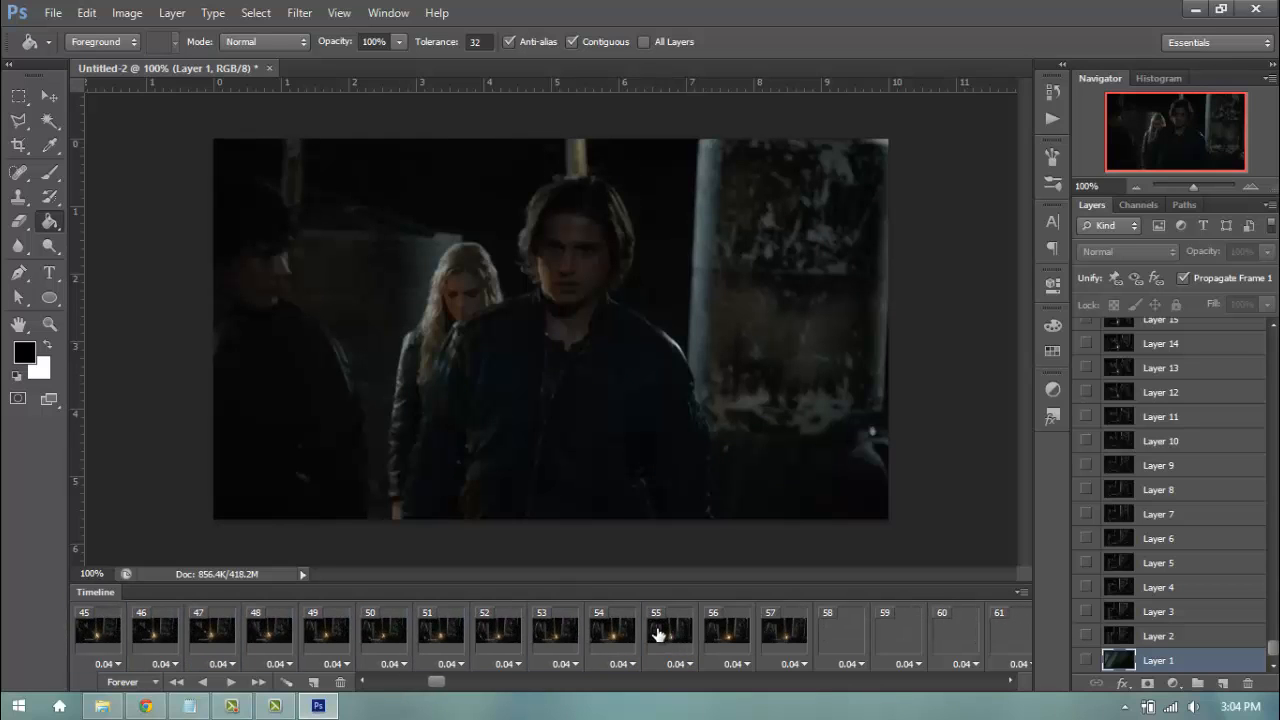
{"action": "left_click", "coordinate": [611, 630]}
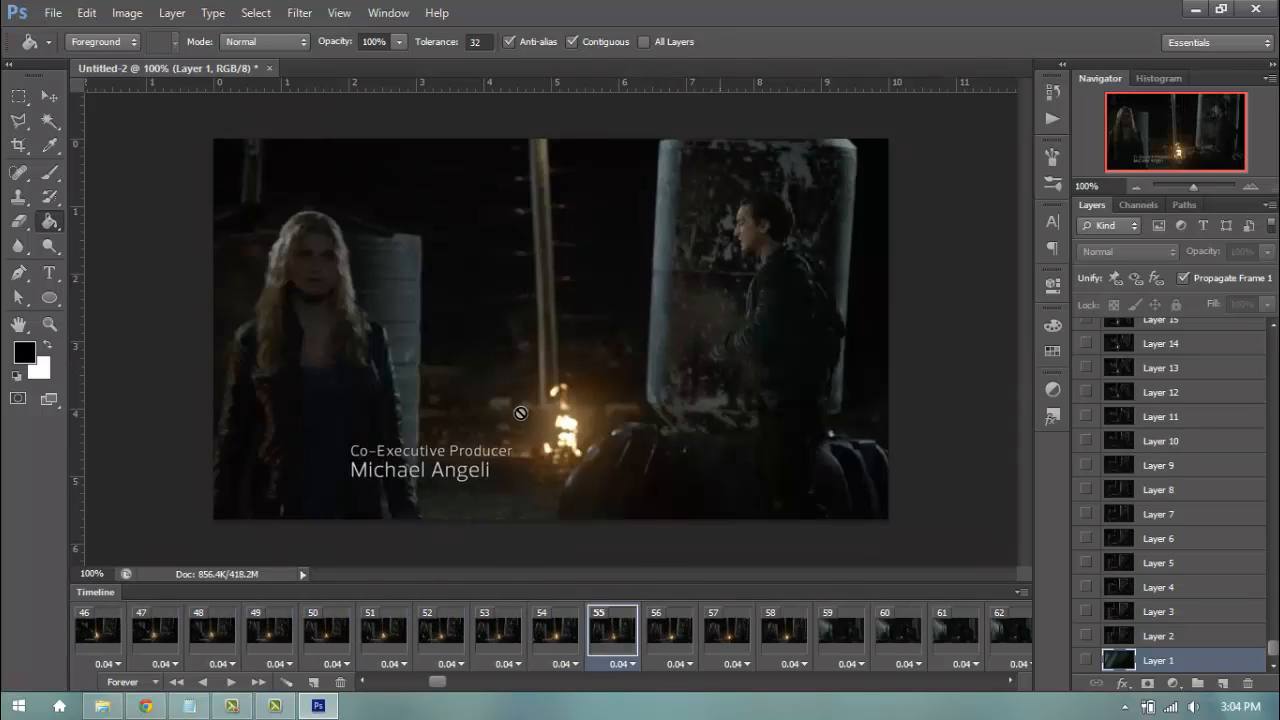
{"action": "scroll", "coordinate": [687, 627], "scroll_direction": "down", "scroll_amount": 8}
{"action": "left_click", "coordinate": [665, 630]}
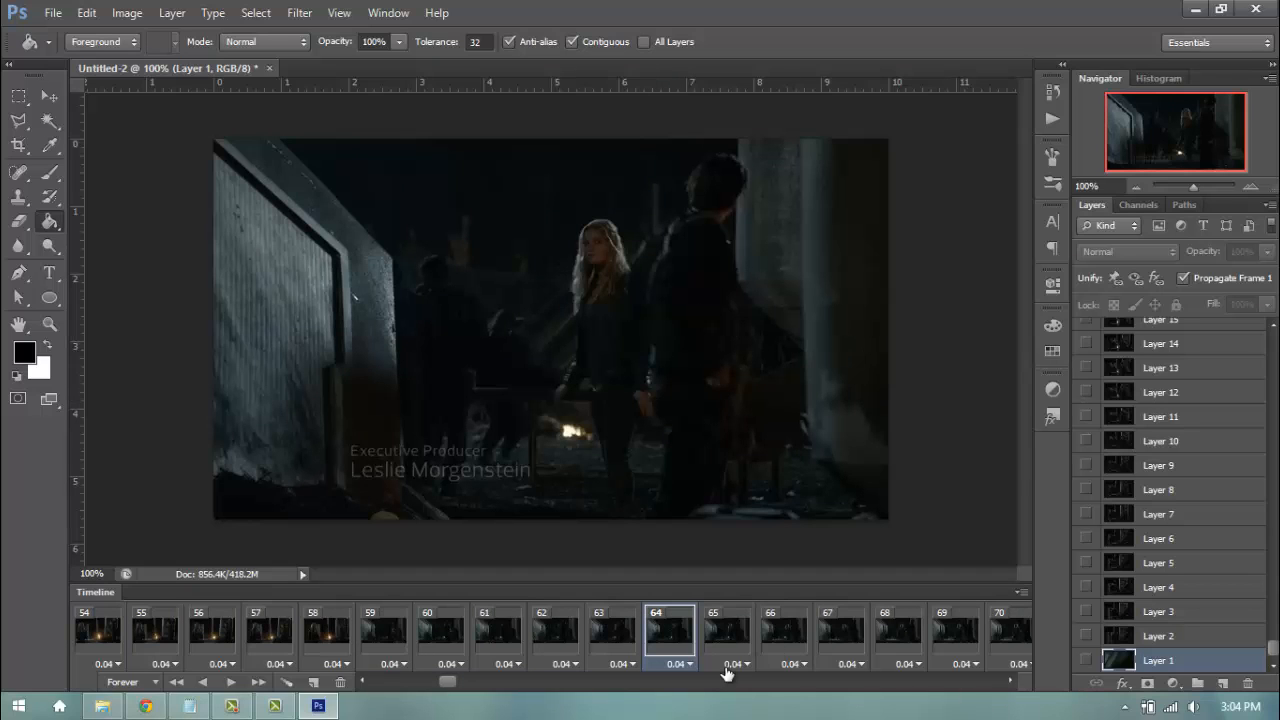
{"action": "scroll", "coordinate": [735, 623], "scroll_direction": "down", "scroll_amount": 4}
{"action": "left_click", "coordinate": [687, 625]}
{"action": "scroll", "coordinate": [687, 625], "scroll_direction": "down", "scroll_amount": 7}
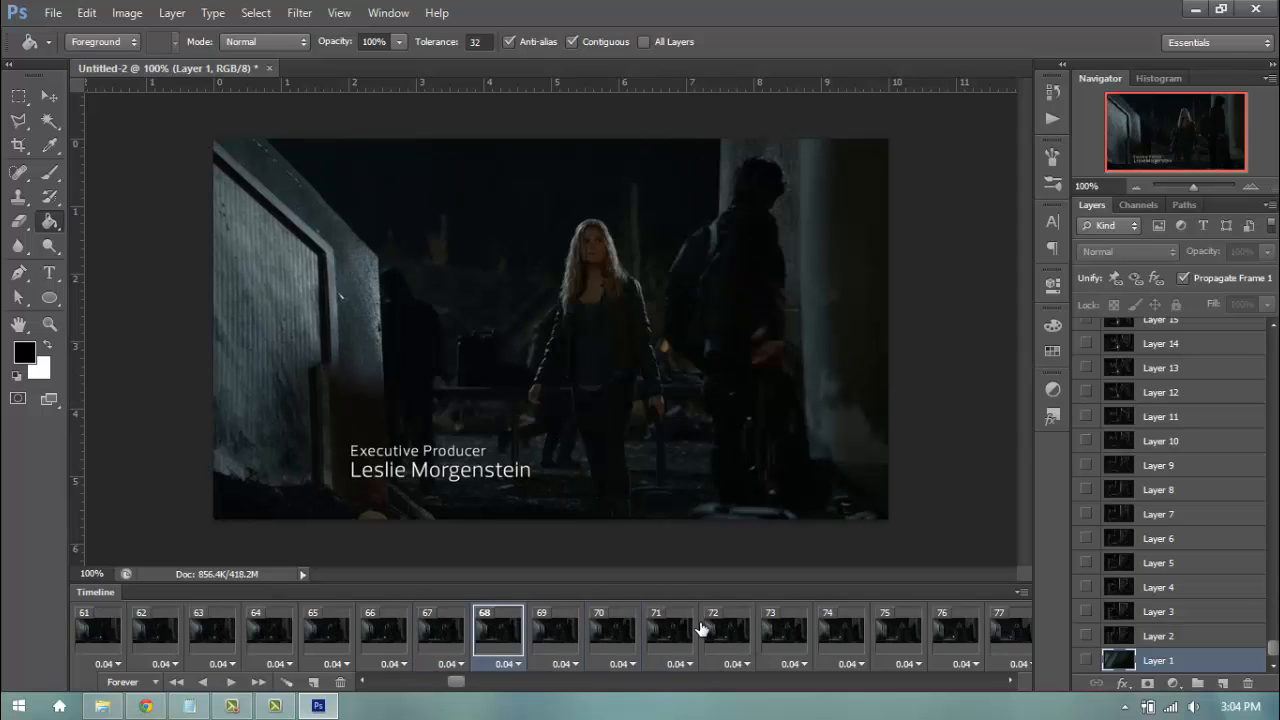
{"action": "left_click", "coordinate": [688, 628]}
{"action": "left_click", "coordinate": [727, 630]}
{"action": "scroll", "coordinate": [790, 628], "scroll_direction": "down", "scroll_amount": 5}
{"action": "left_click", "coordinate": [779, 624]}
{"action": "scroll", "coordinate": [779, 624], "scroll_direction": "down", "scroll_amount": 8}
{"action": "left_click", "coordinate": [780, 625]}
{"action": "scroll", "coordinate": [785, 627], "scroll_direction": "down", "scroll_amount": 4}
{"action": "scroll", "coordinate": [787, 627], "scroll_direction": "down", "scroll_amount": 5}
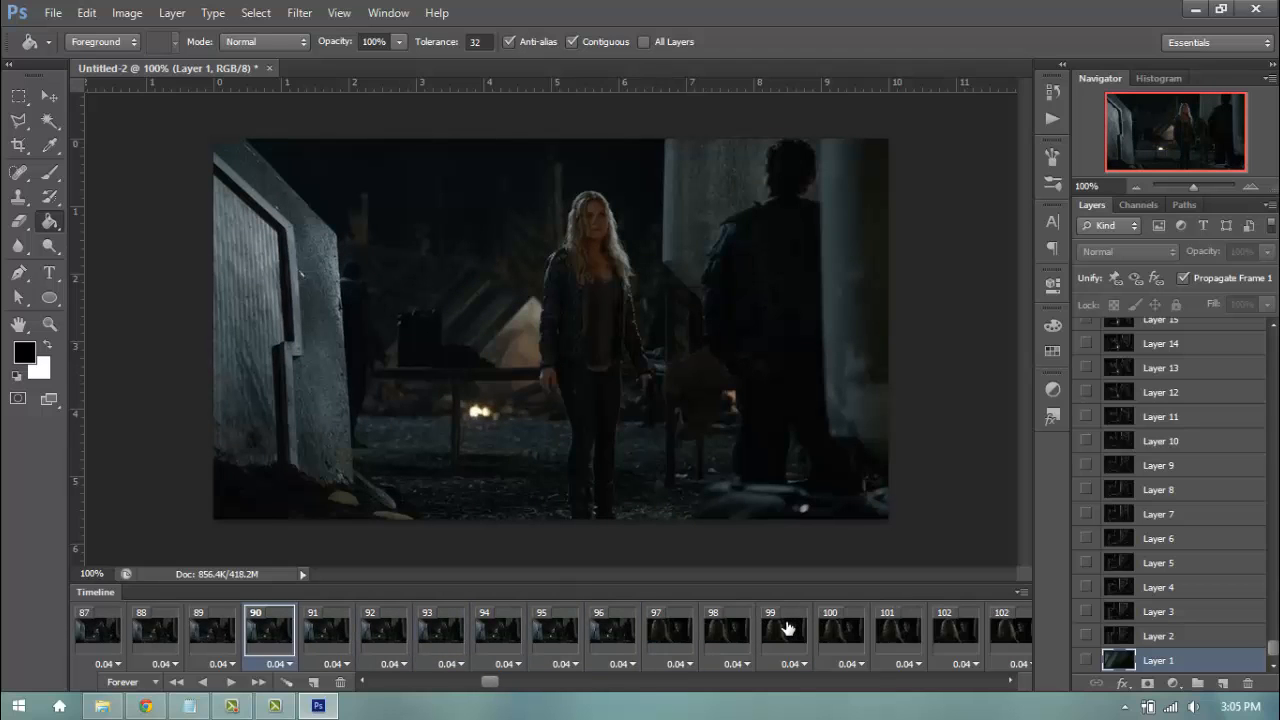
Step: Compare the frames around 96 and 97 to find the cut between shots, leaving frame 96 selected
{"action": "scroll", "coordinate": [782, 632], "scroll_direction": "down", "scroll_amount": 1}
{"action": "left_click", "coordinate": [605, 638]}
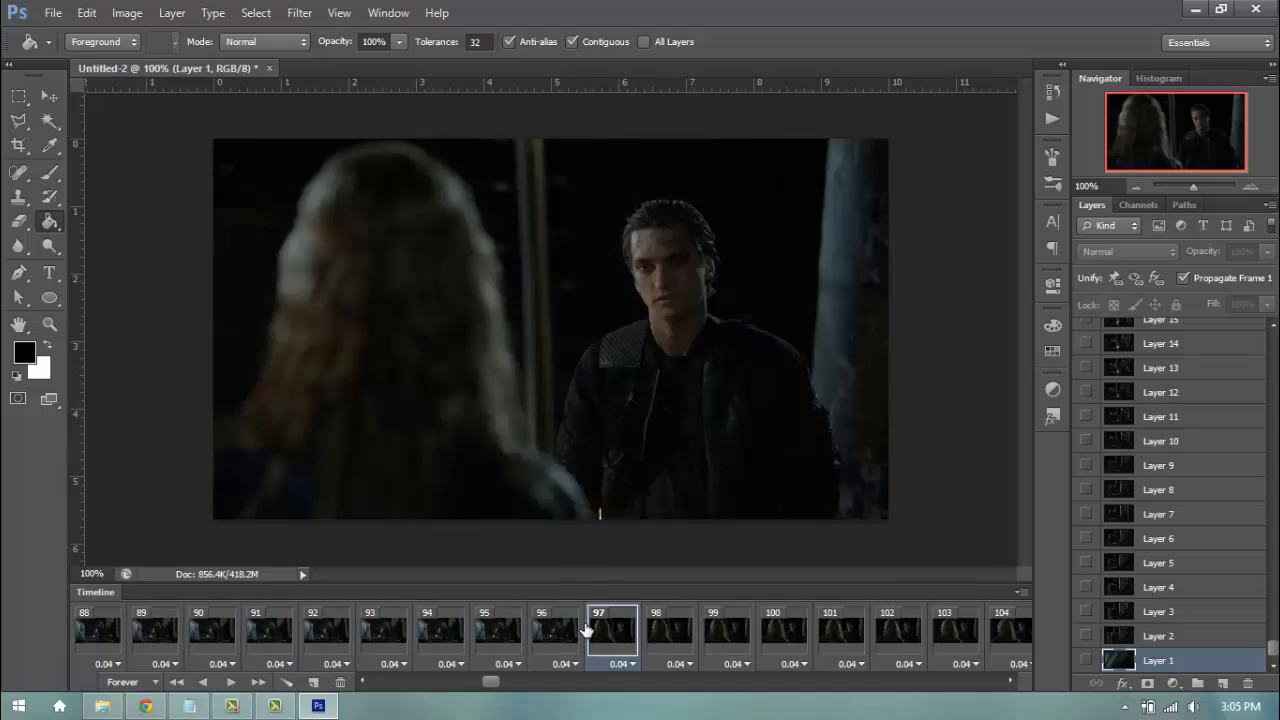
{"action": "left_click", "coordinate": [556, 634]}
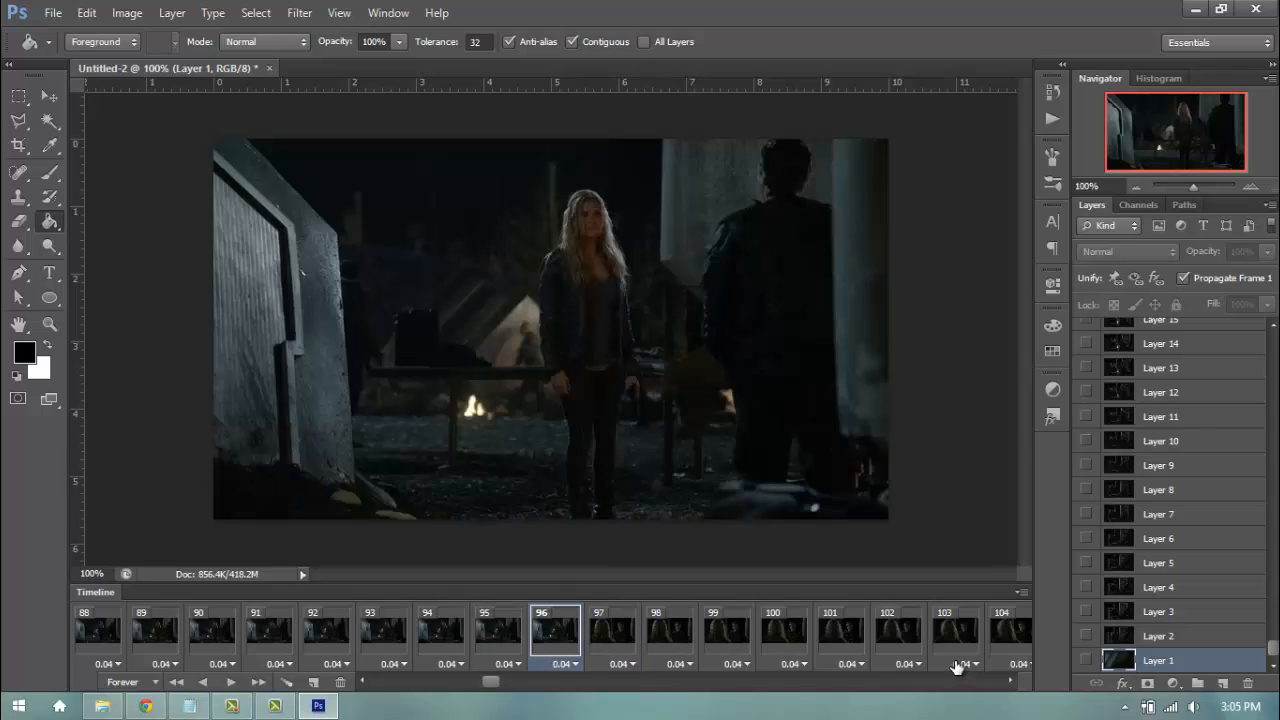
{"action": "left_click", "coordinate": [469, 641]}
{"action": "left_click", "coordinate": [572, 632]}
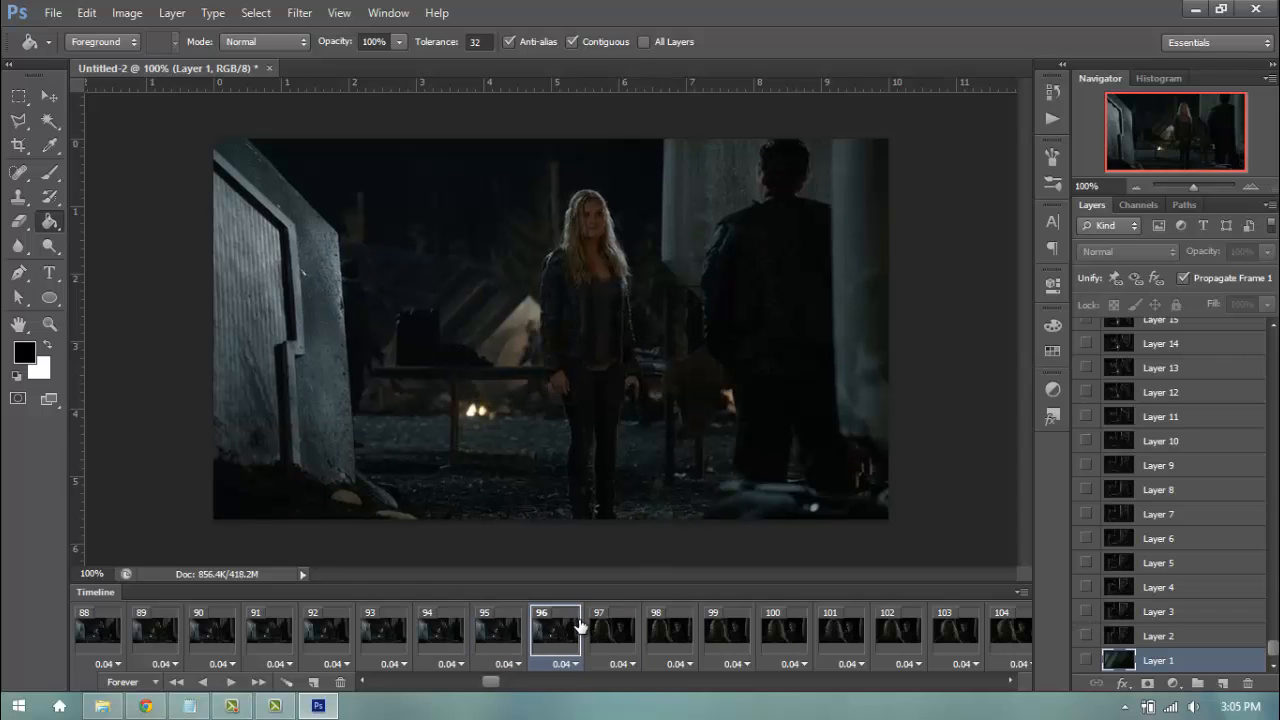
Step: Delete Layer 96 down through Layer 1
{"action": "scroll", "coordinate": [1178, 544], "scroll_direction": "up", "scroll_amount": 20}
{"action": "scroll", "coordinate": [1182, 520], "scroll_direction": "up", "scroll_amount": 5}
{"action": "left_click", "coordinate": [1167, 545]}
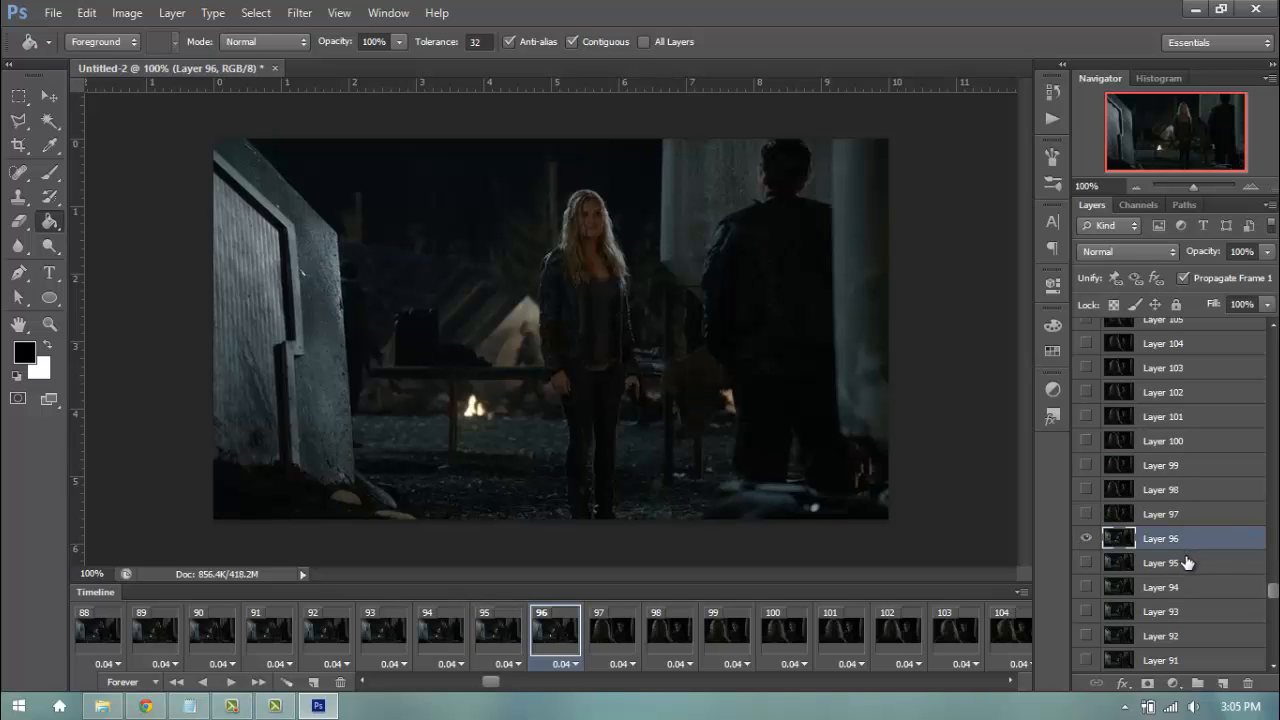
{"action": "scroll", "coordinate": [1190, 566], "scroll_direction": "down", "scroll_amount": 20}
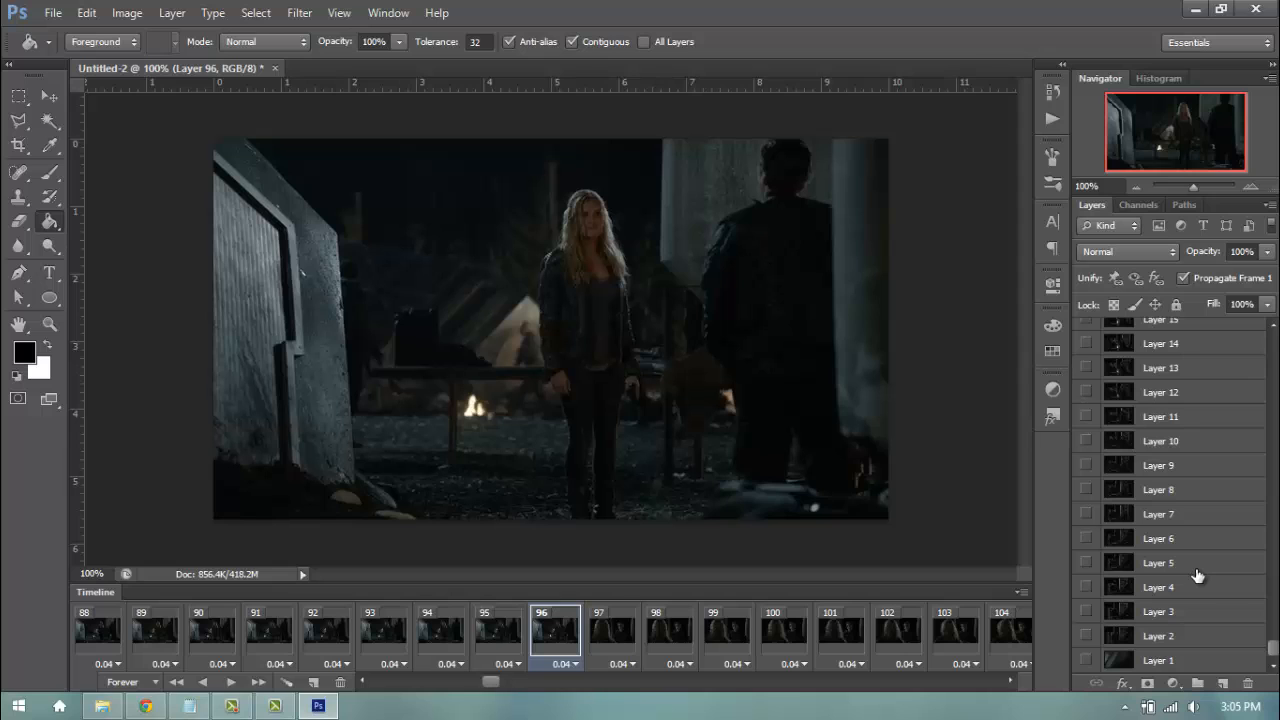
{"action": "left_click", "coordinate": [1235, 664], "text": "shift"}
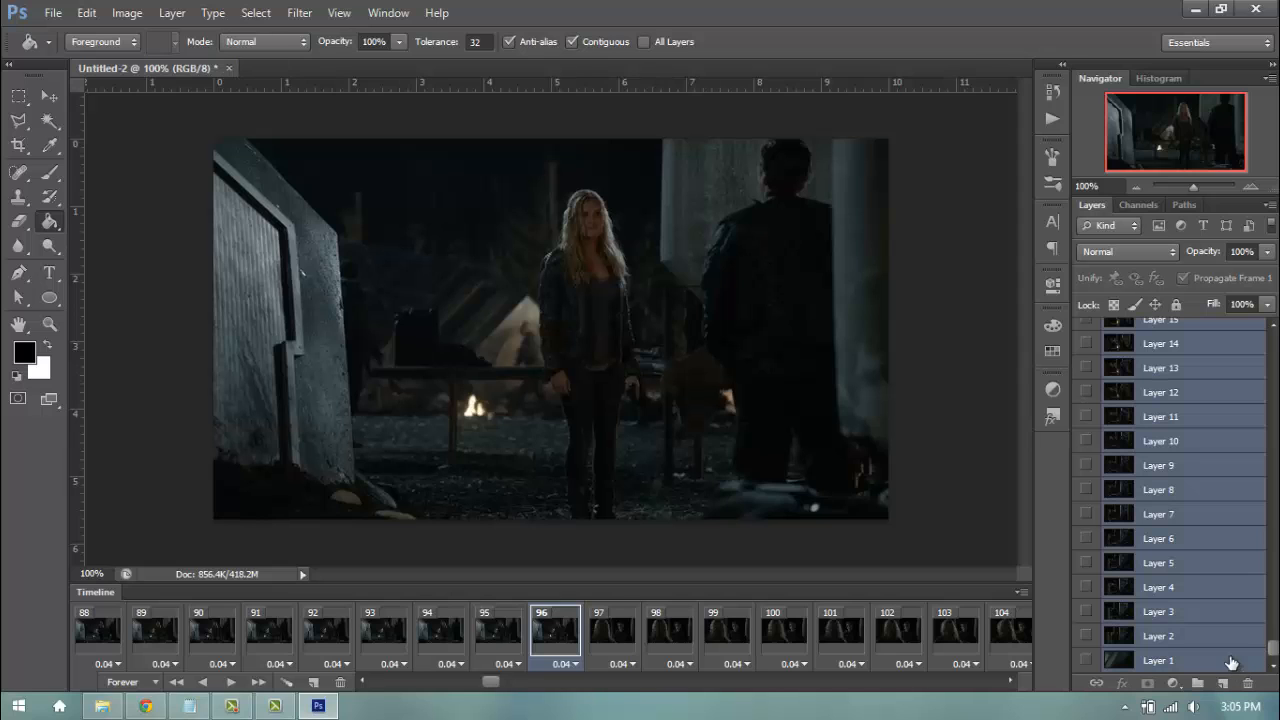
{"action": "left_click_drag", "start_coordinate": [1249, 666], "coordinate": [1165, 680]}
Step: Examine the animation frames from 97 onward to find where the wanted shot should end, leaving frame 154 selected
{"action": "scroll", "coordinate": [570, 655], "scroll_direction": "down", "scroll_amount": 1}
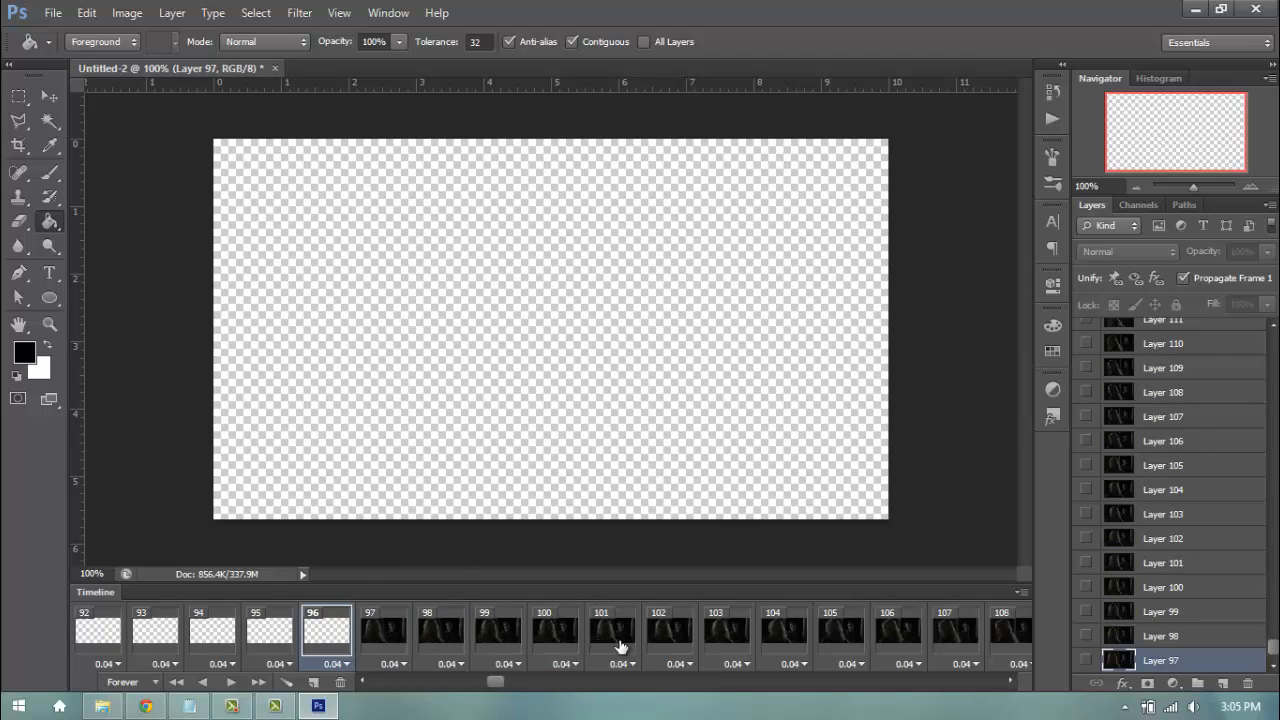
{"action": "scroll", "coordinate": [723, 654], "scroll_direction": "down", "scroll_amount": 4}
{"action": "scroll", "coordinate": [571, 646], "scroll_direction": "down", "scroll_amount": 4}
{"action": "scroll", "coordinate": [715, 650], "scroll_direction": "down", "scroll_amount": 3}
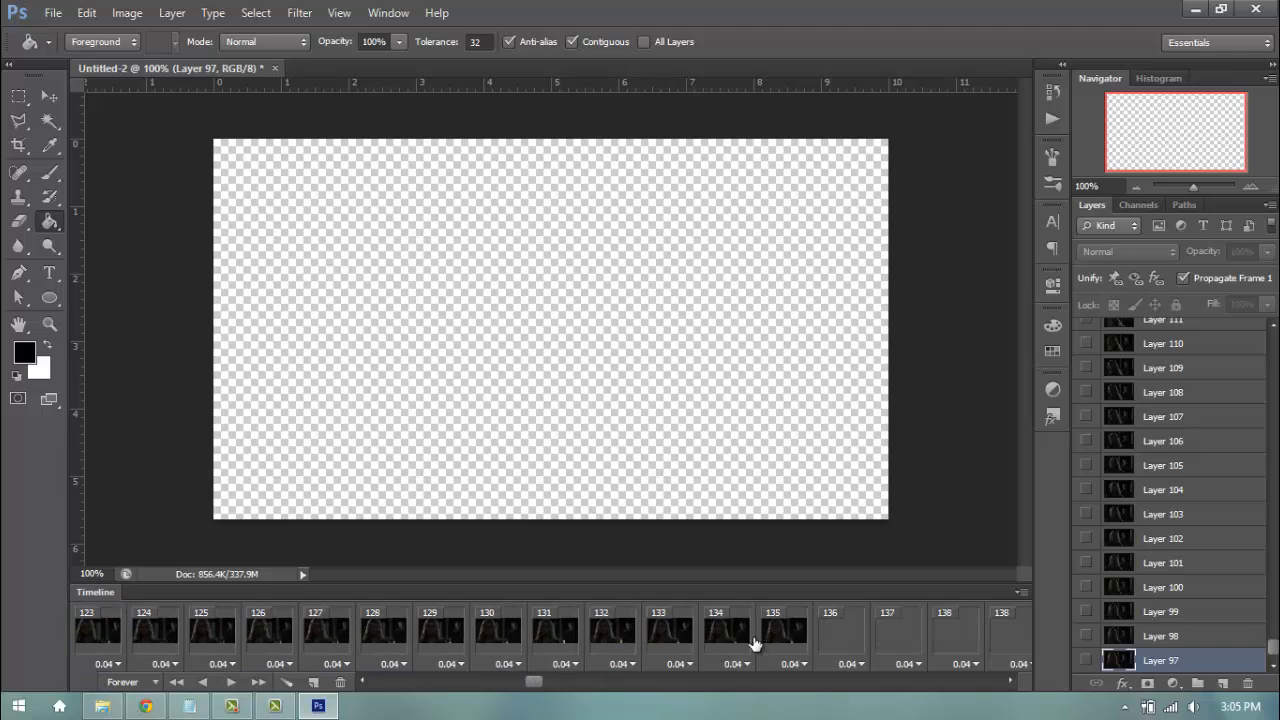
{"action": "scroll", "coordinate": [745, 643], "scroll_direction": "down", "scroll_amount": 3}
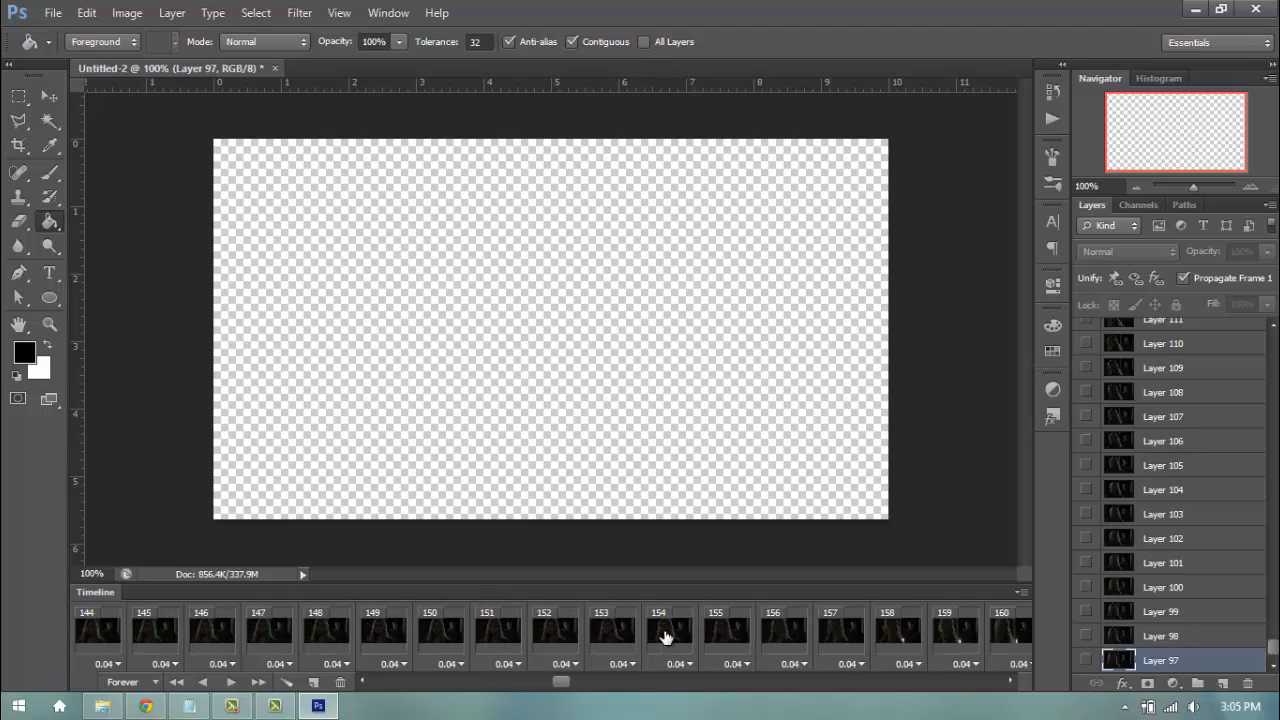
{"action": "left_click", "coordinate": [603, 636]}
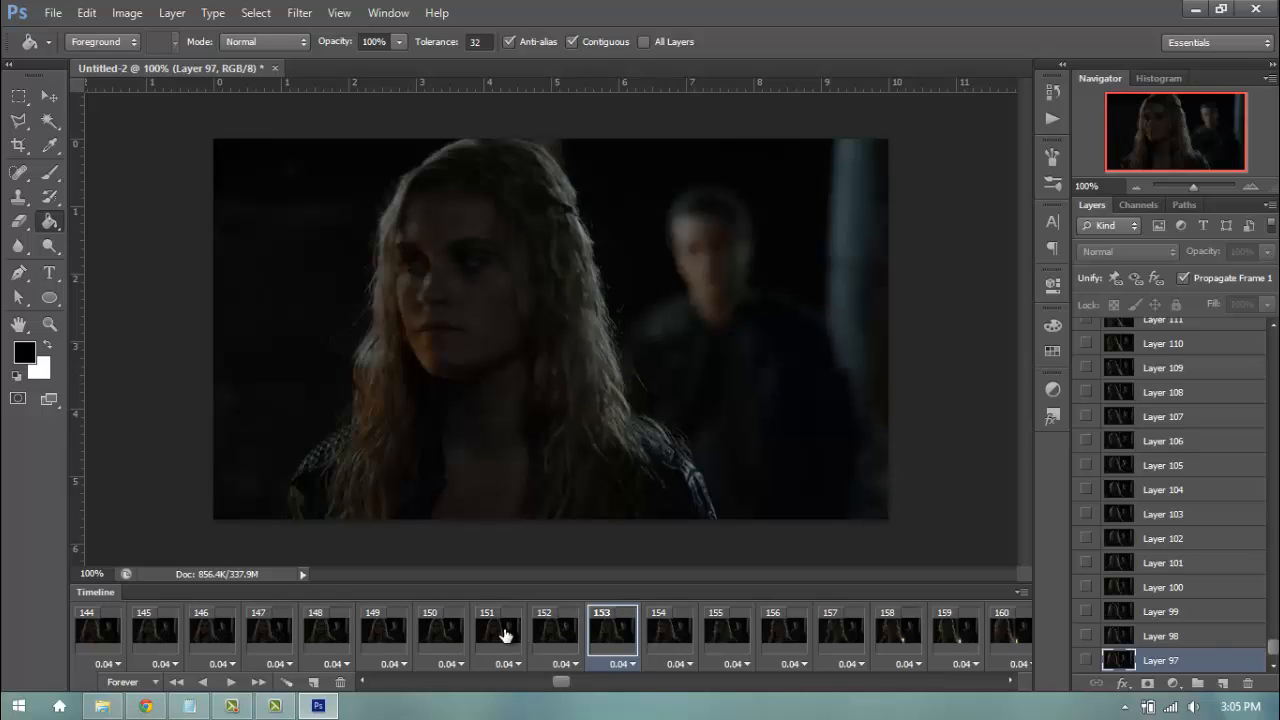
{"action": "left_click", "coordinate": [535, 638]}
{"action": "left_click", "coordinate": [590, 635]}
{"action": "left_click", "coordinate": [645, 638]}
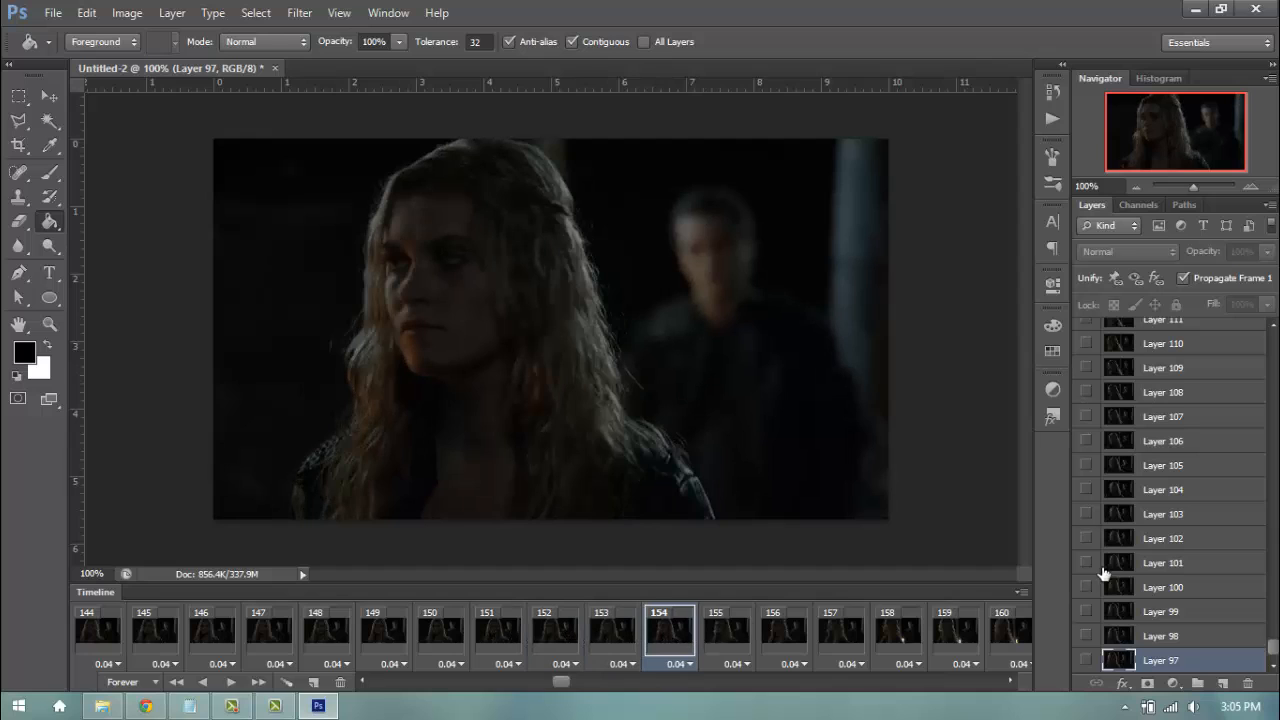
Step: Delete Layer 155 up through Layer 500
{"action": "scroll", "coordinate": [1157, 568], "scroll_direction": "down", "scroll_amount": 15}
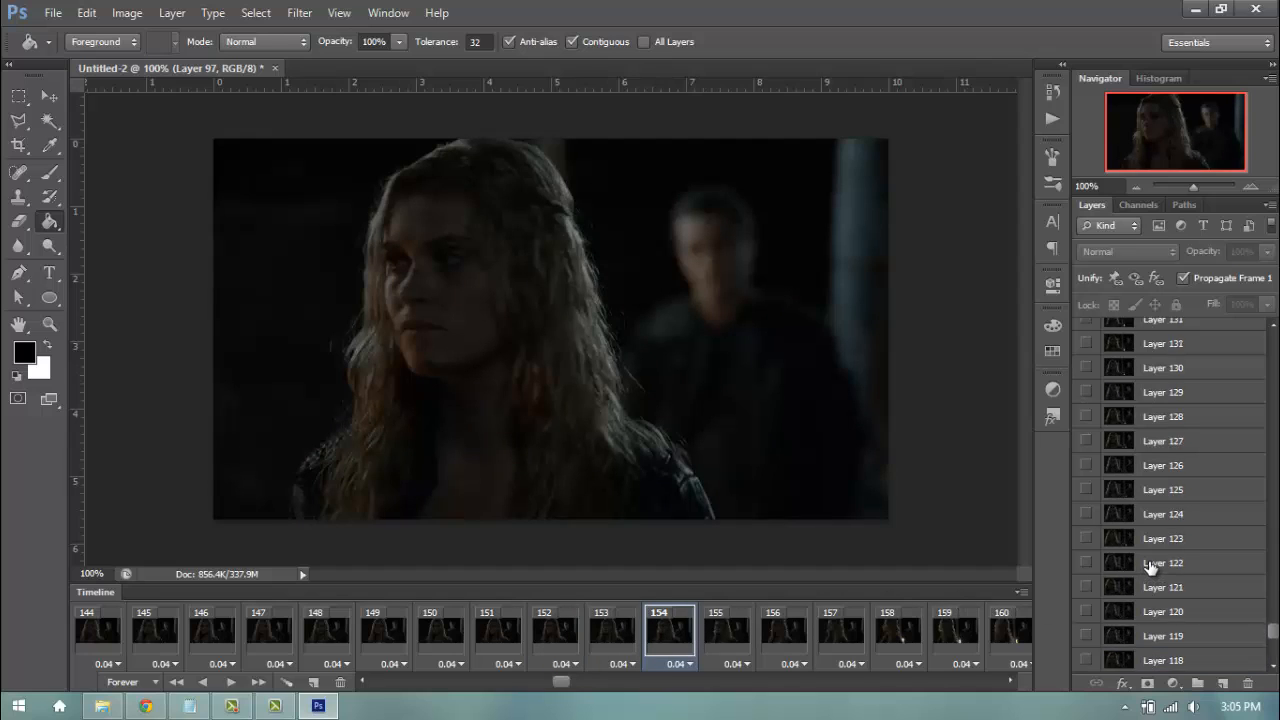
{"action": "scroll", "coordinate": [1155, 565], "scroll_direction": "up", "scroll_amount": 1}
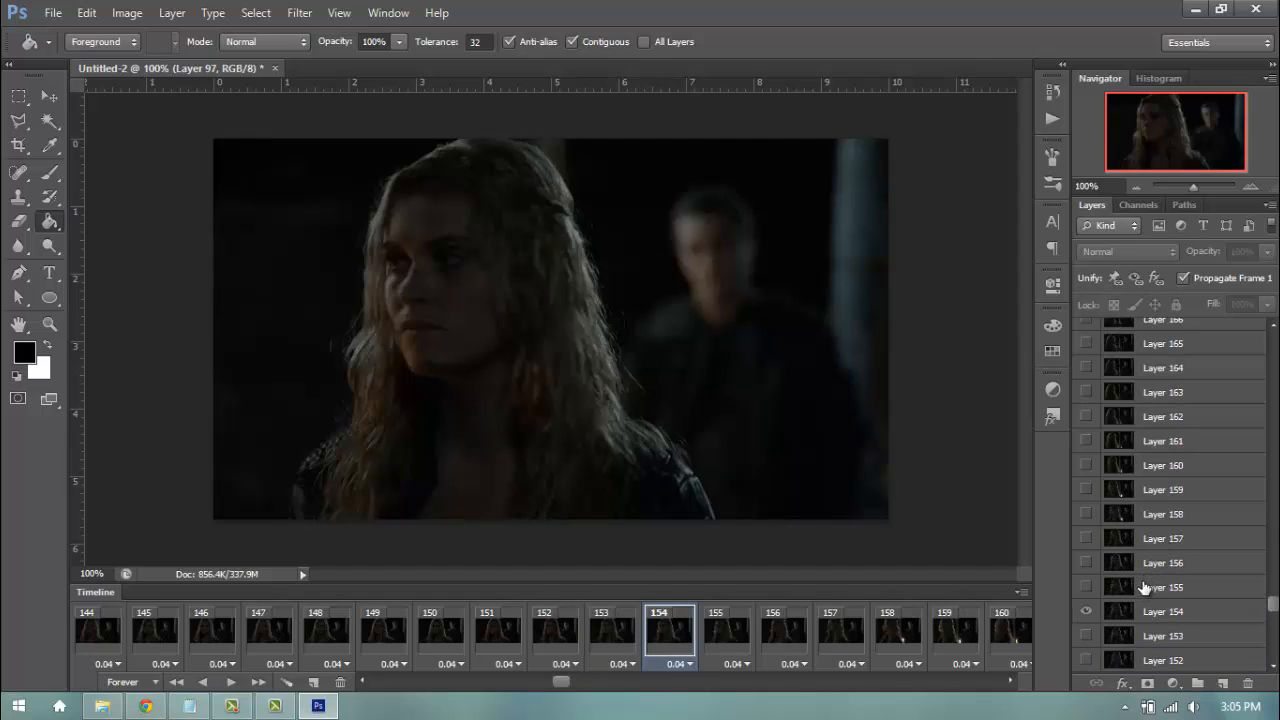
{"action": "left_click", "coordinate": [1145, 588]}
{"action": "scroll", "coordinate": [1157, 563], "scroll_direction": "up", "scroll_amount": 5}
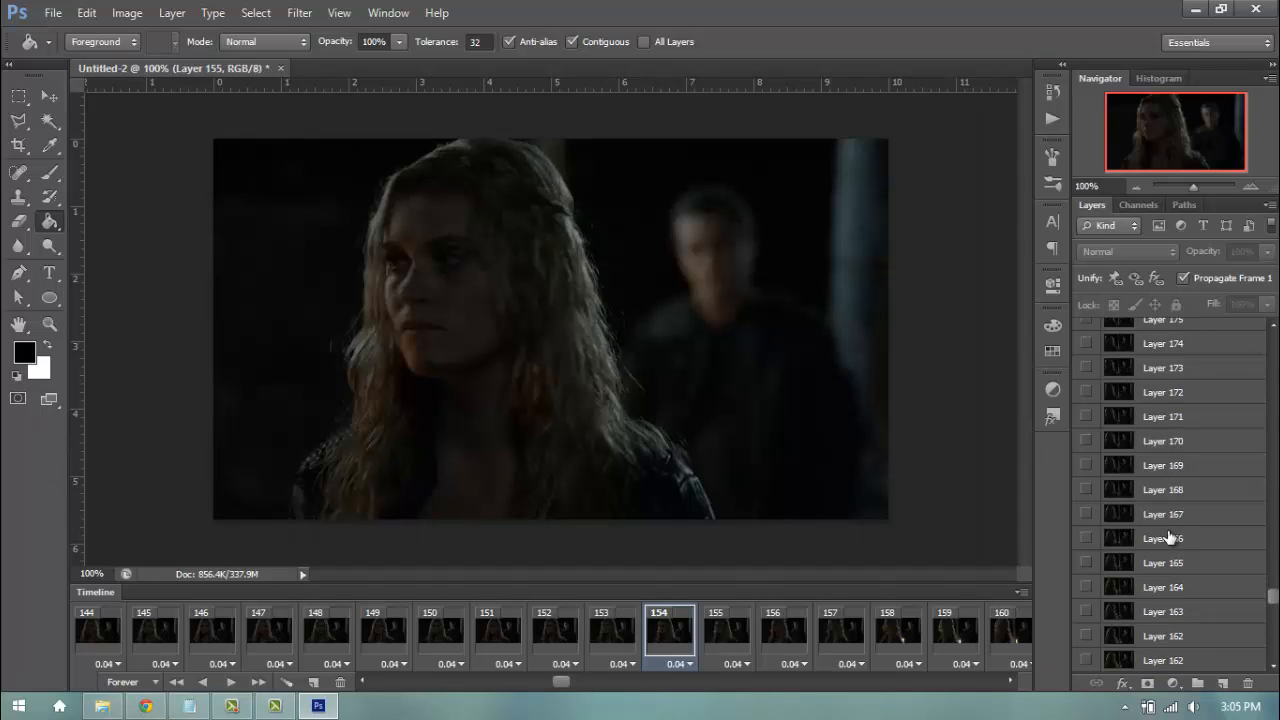
{"action": "scroll", "coordinate": [1165, 548], "scroll_direction": "down", "scroll_amount": 5}
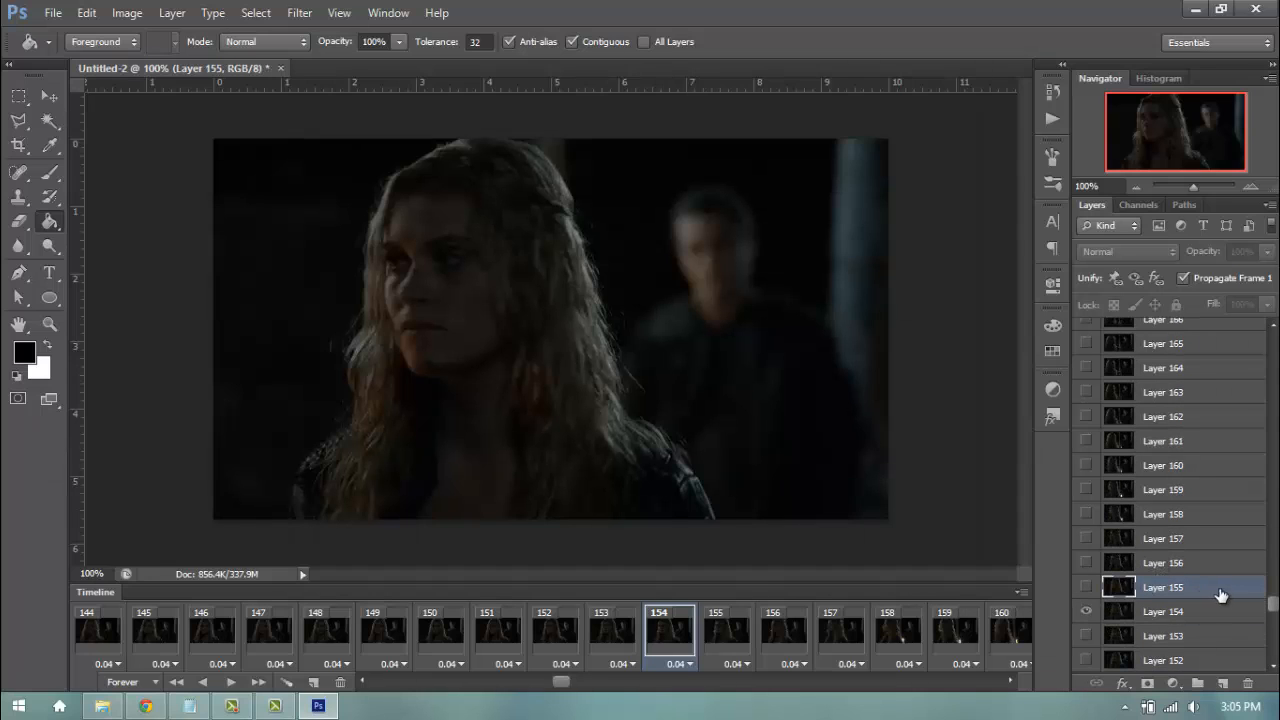
{"action": "left_click_drag", "start_coordinate": [1271, 603], "coordinate": [1274, 320]}
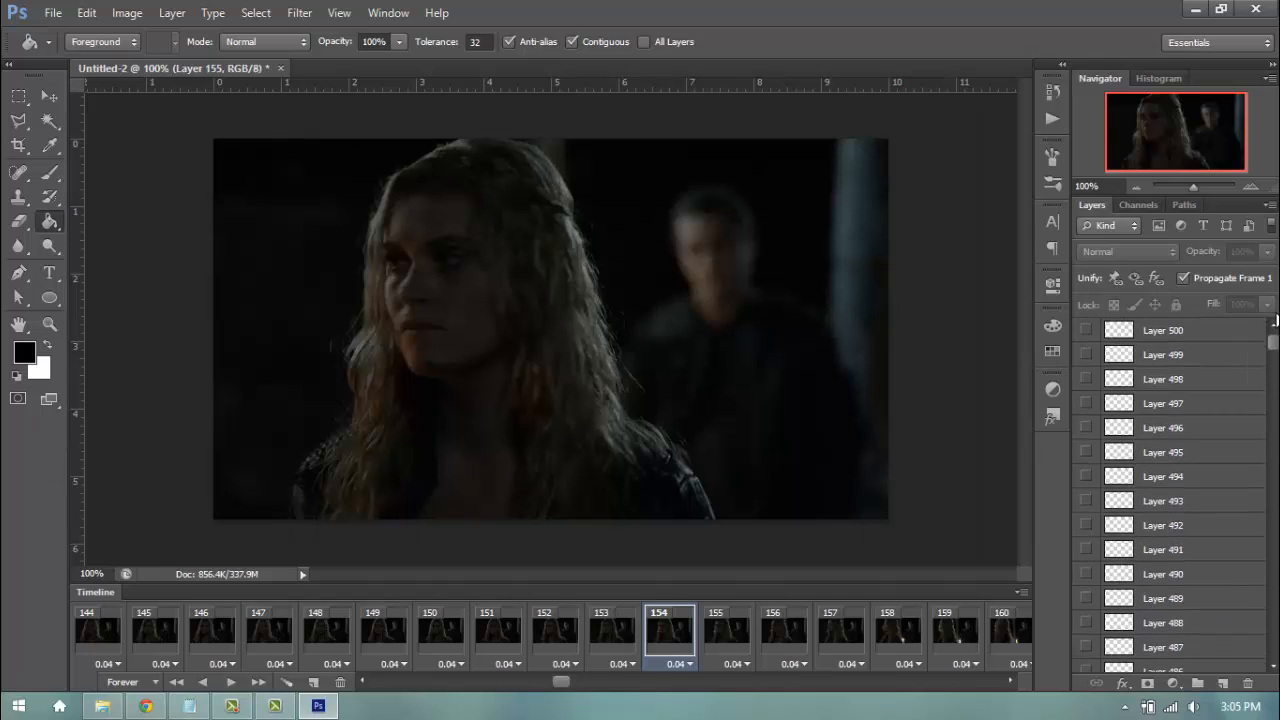
{"action": "left_click", "coordinate": [1221, 338], "text": "shift"}
{"action": "left_click_drag", "start_coordinate": [1221, 338], "coordinate": [1248, 686]}
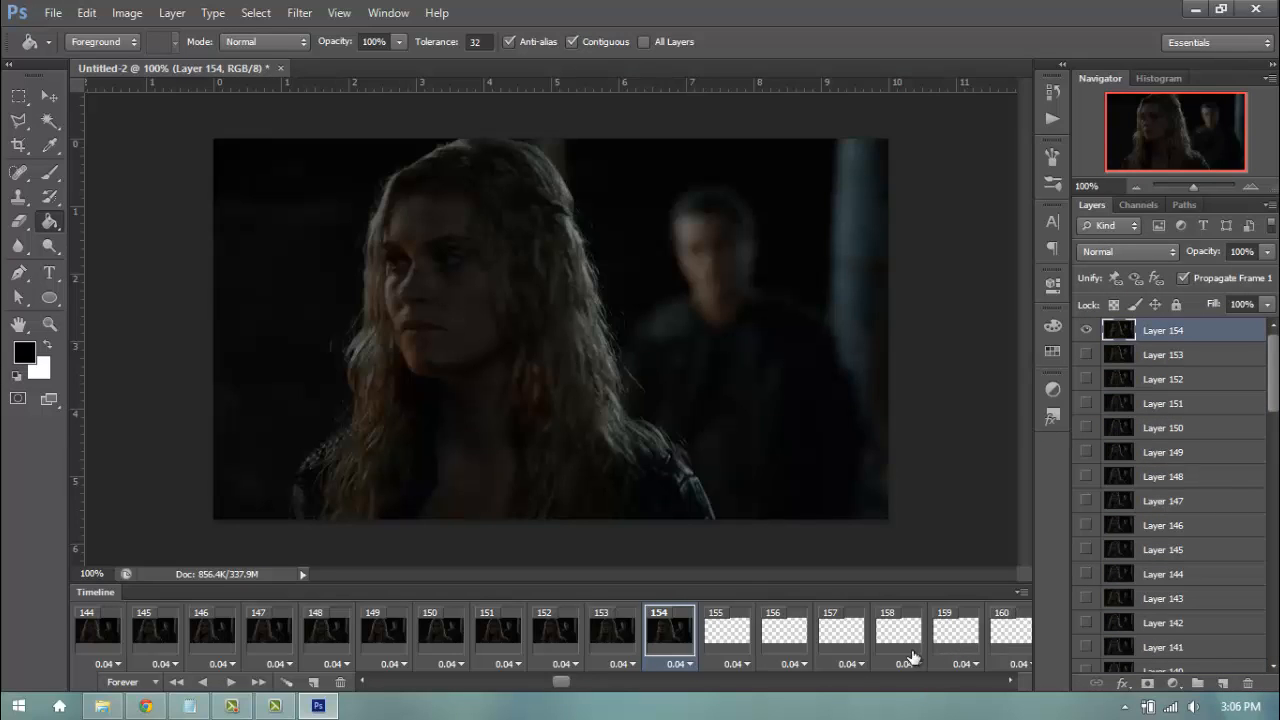
Step: Delete the existing animation and make new frames from the remaining layers
{"action": "left_click", "coordinate": [1021, 592]}
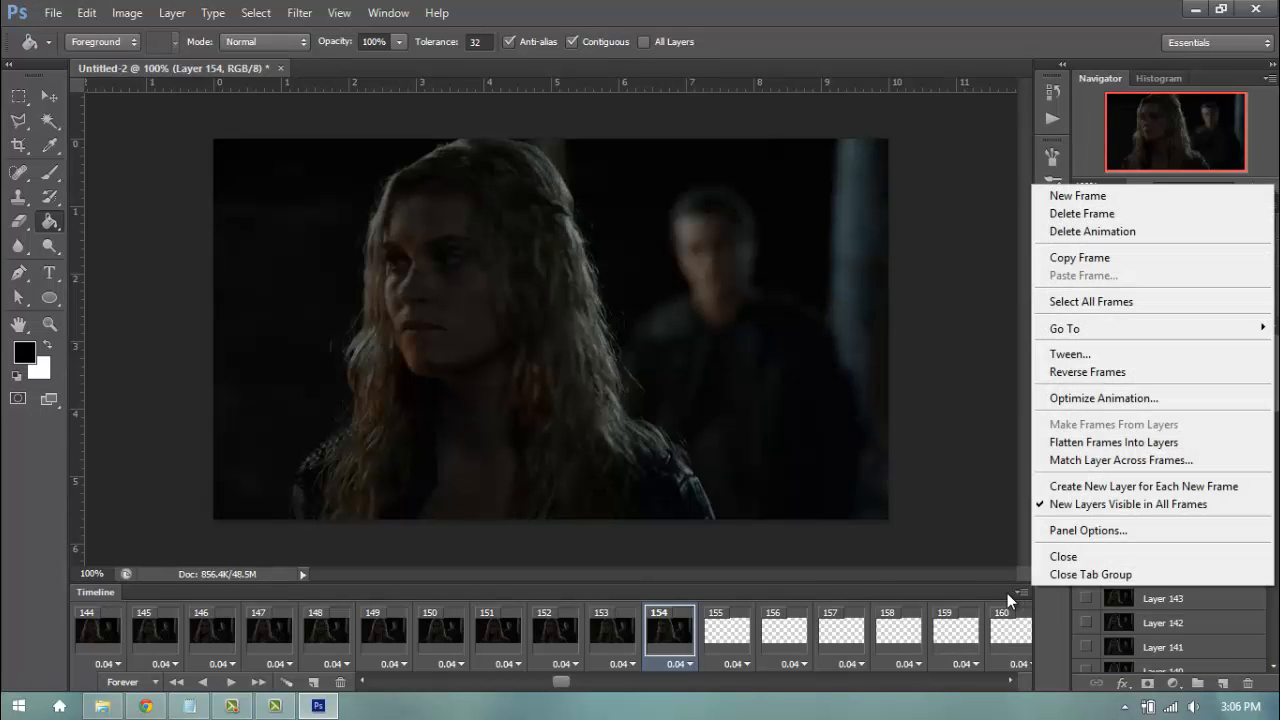
{"action": "left_click", "coordinate": [1007, 593]}
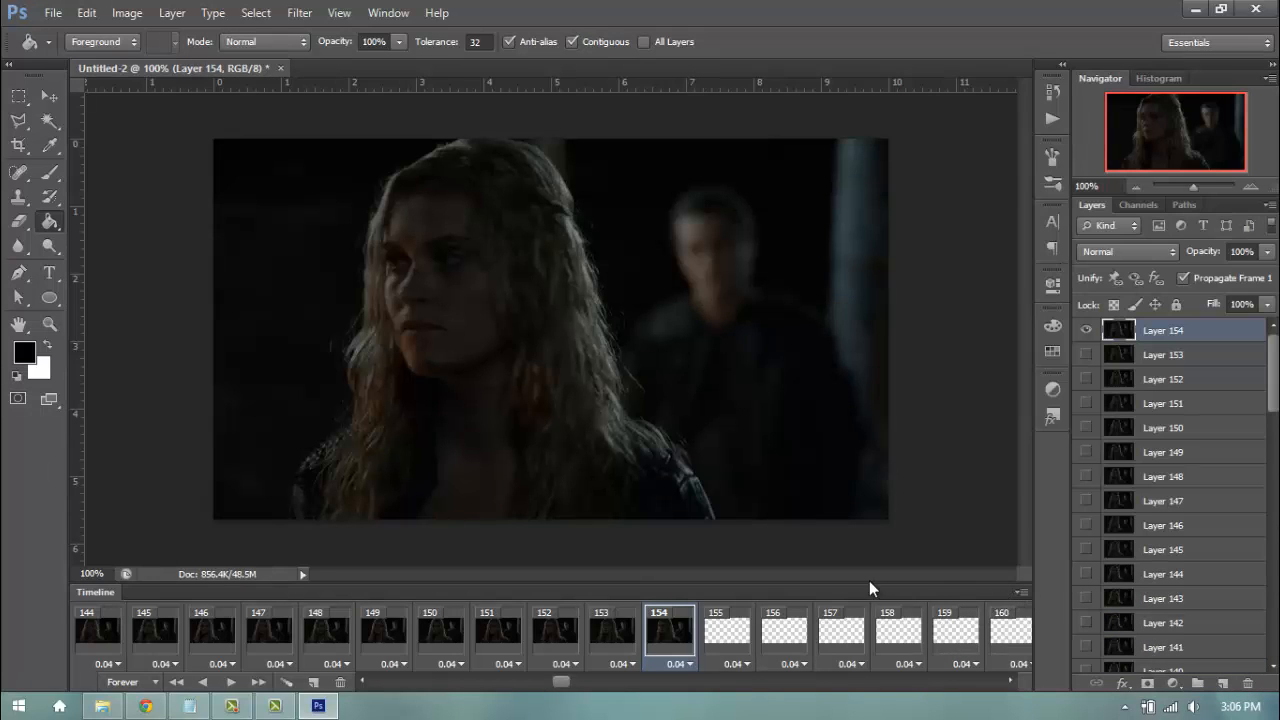
{"action": "left_click", "coordinate": [1022, 590]}
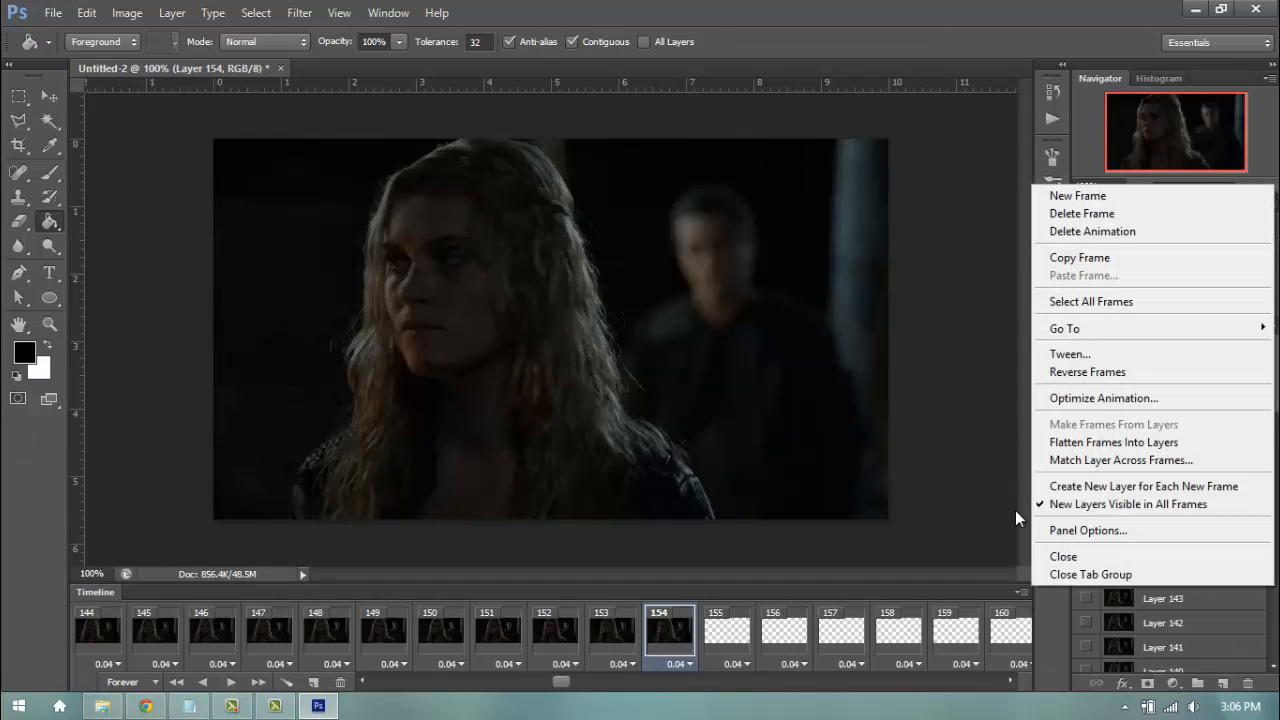
{"action": "left_click", "coordinate": [1093, 233]}
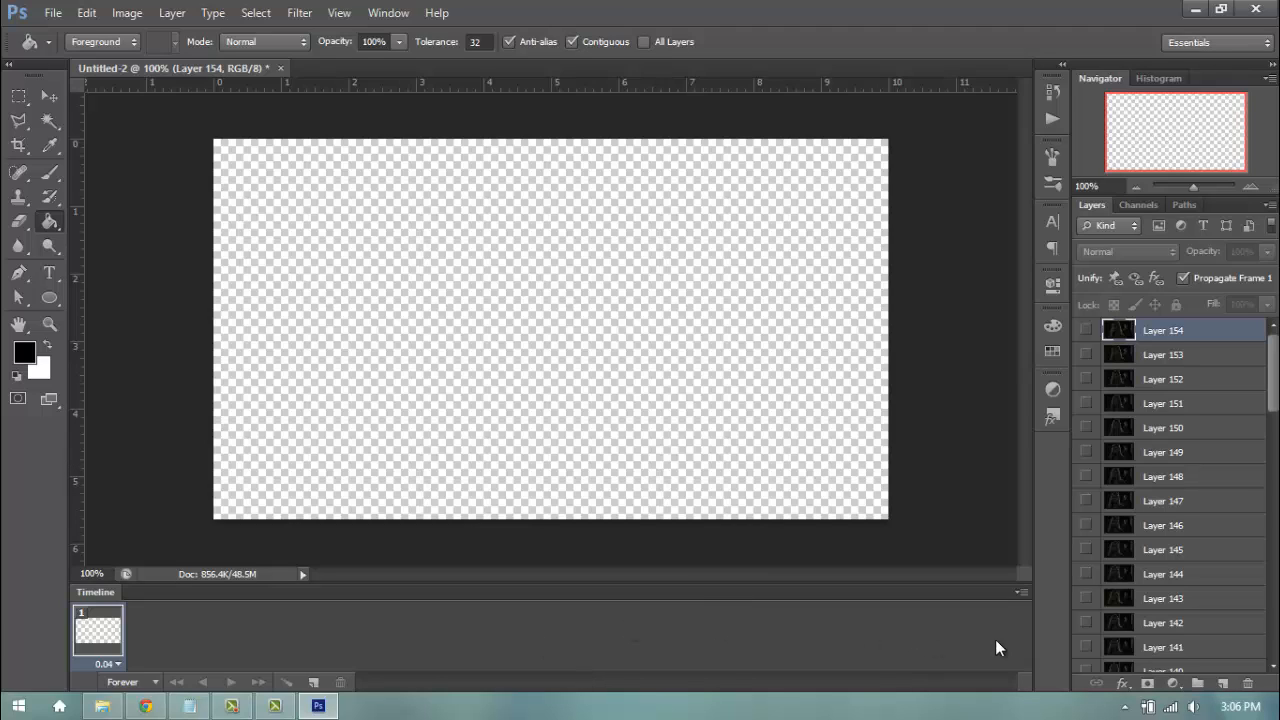
{"action": "left_click", "coordinate": [1021, 593]}
{"action": "left_click", "coordinate": [1060, 421]}
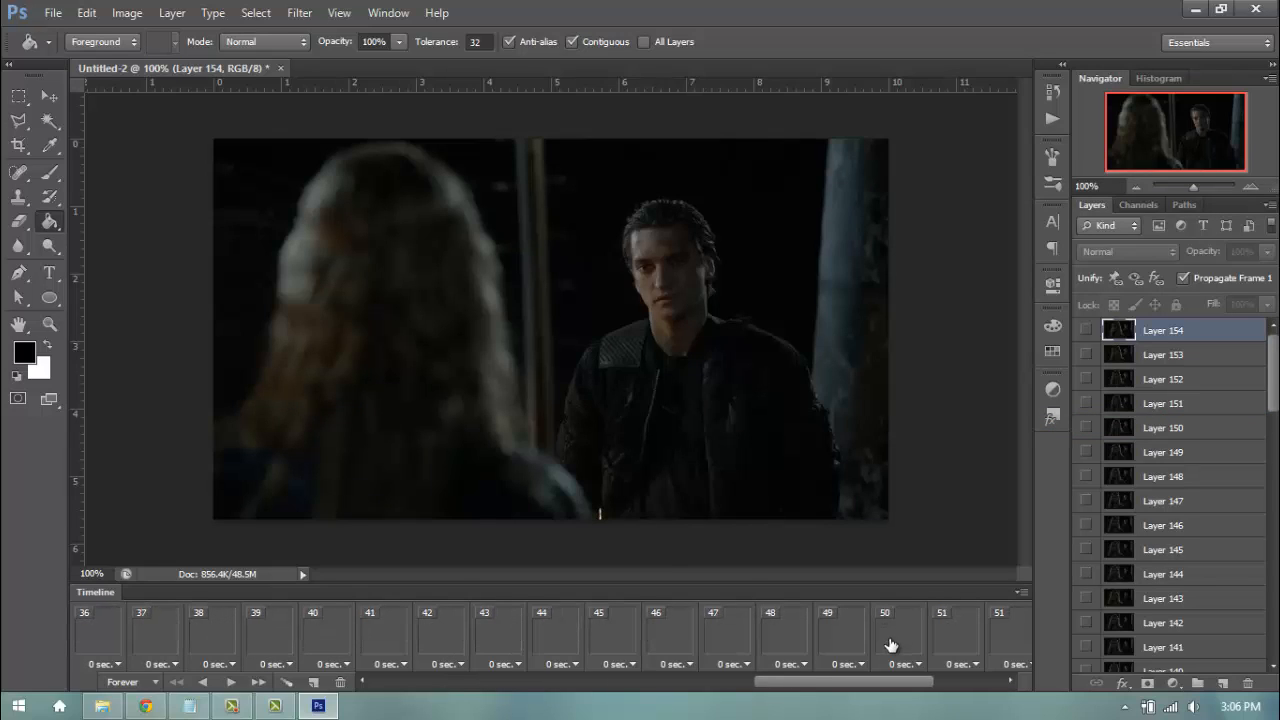
Step: Set frame 1's delay to 0 seconds, matching the other frames, and preview the animation before returning to the first frame
{"action": "scroll", "coordinate": [1006, 653], "scroll_direction": "left", "scroll_amount": 10}
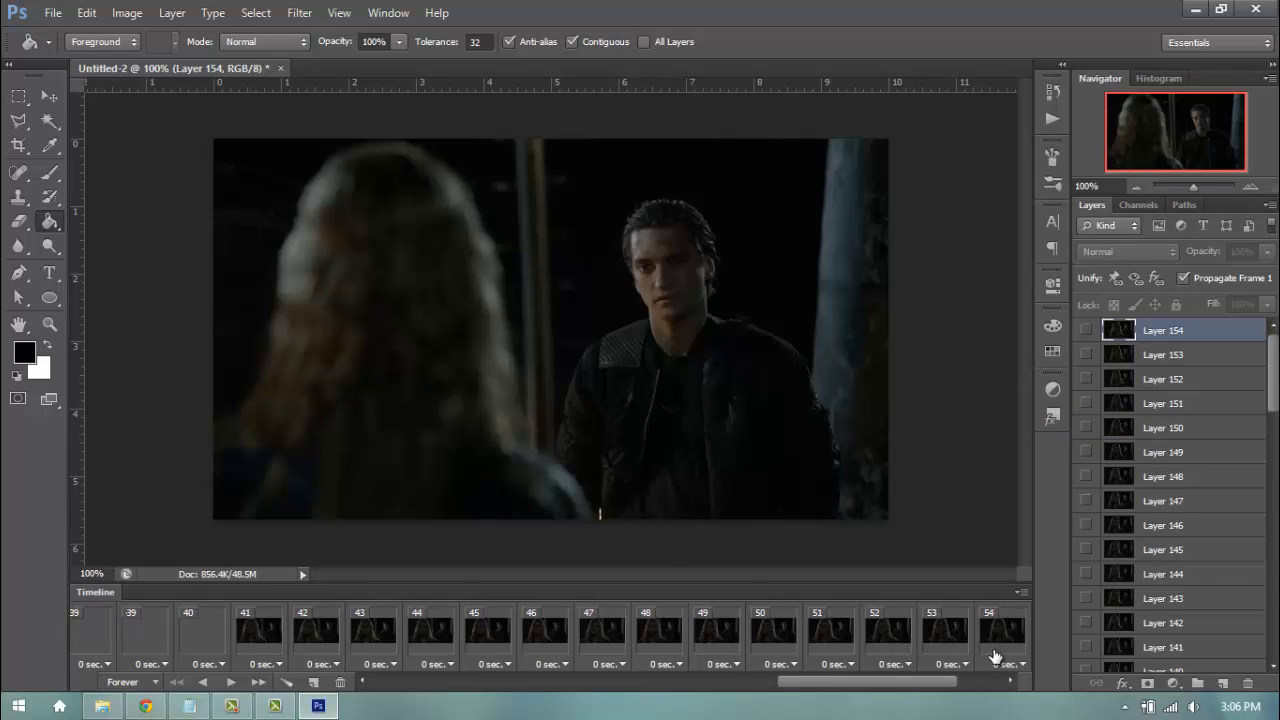
{"action": "scroll", "coordinate": [806, 655], "scroll_direction": "left", "scroll_amount": 7}
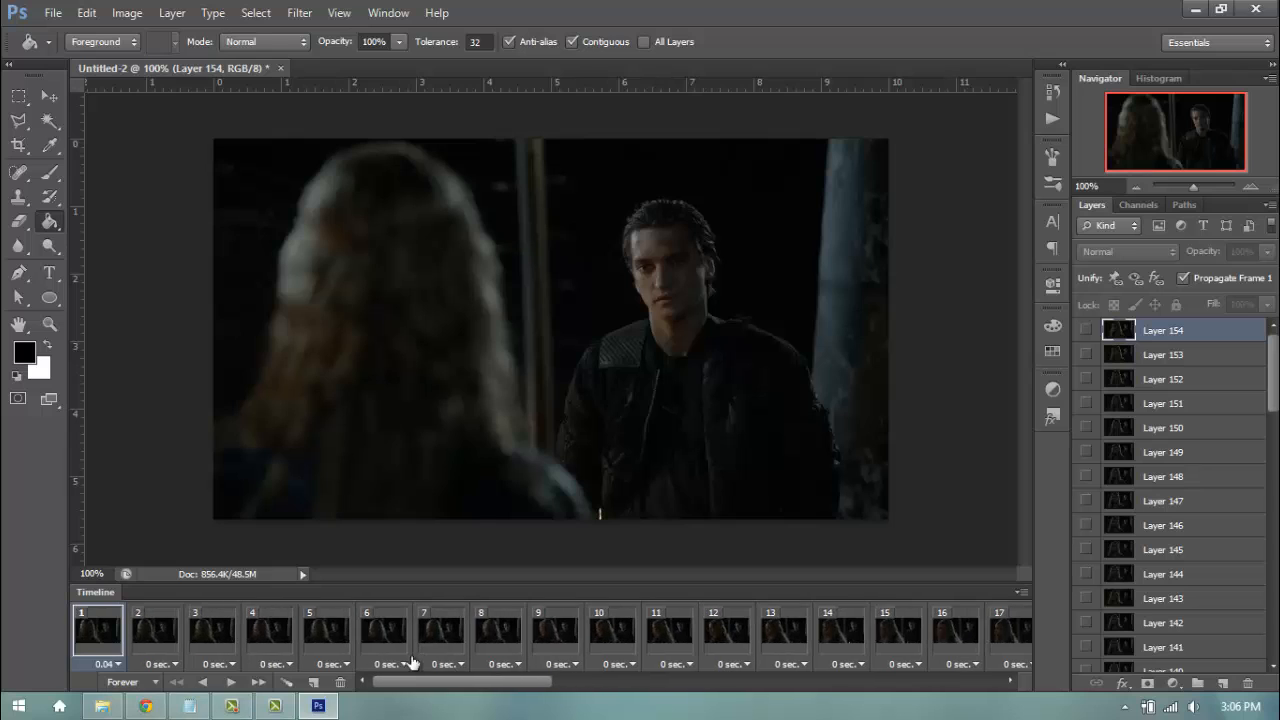
{"action": "left_click", "coordinate": [116, 664]}
{"action": "left_click", "coordinate": [130, 443]}
{"action": "left_click", "coordinate": [231, 682]}
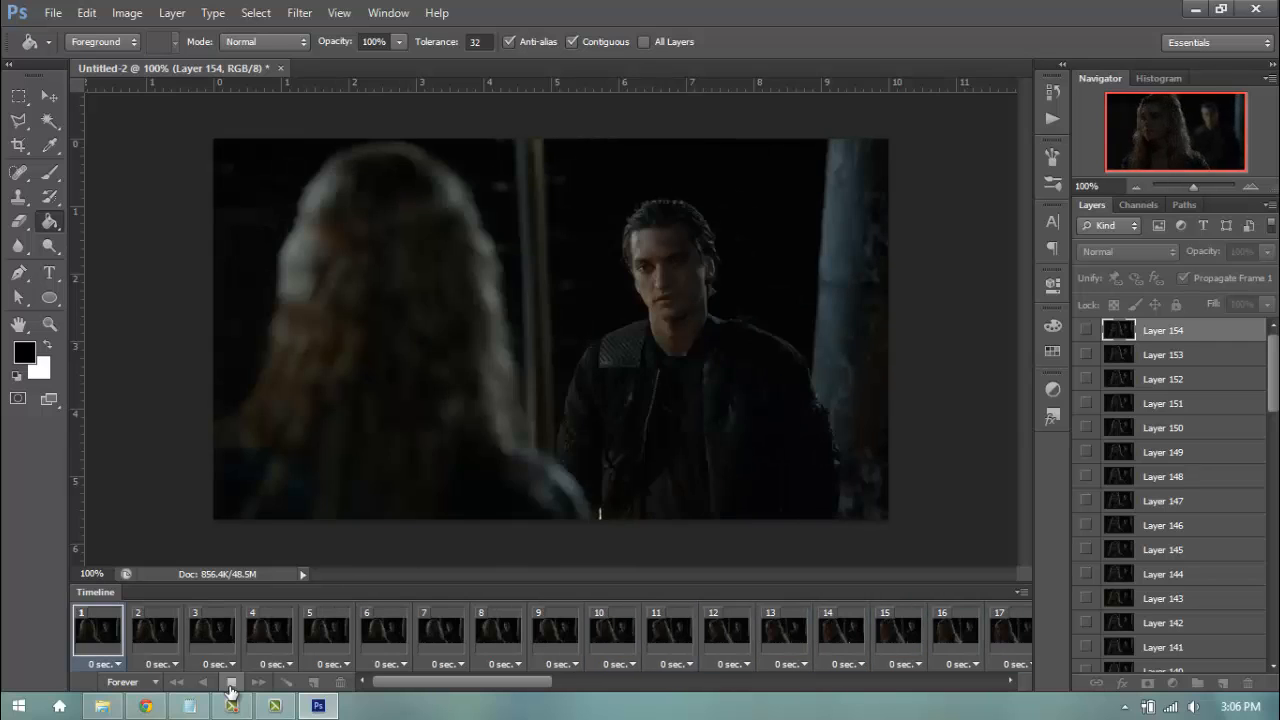
{"action": "left_click", "coordinate": [230, 682]}
{"action": "left_click", "coordinate": [176, 682]}
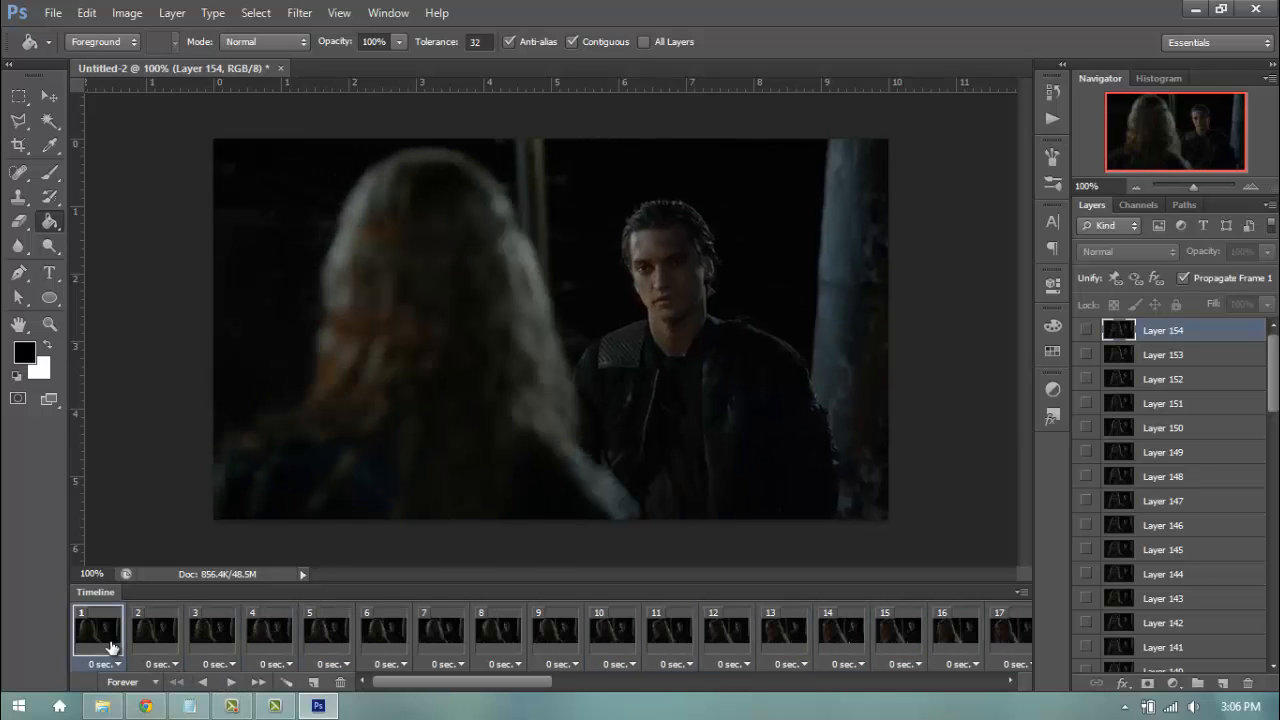
Step: Duplicate the image with all its layers as "Untitled-2 copy"
{"action": "left_click", "coordinate": [127, 12]}
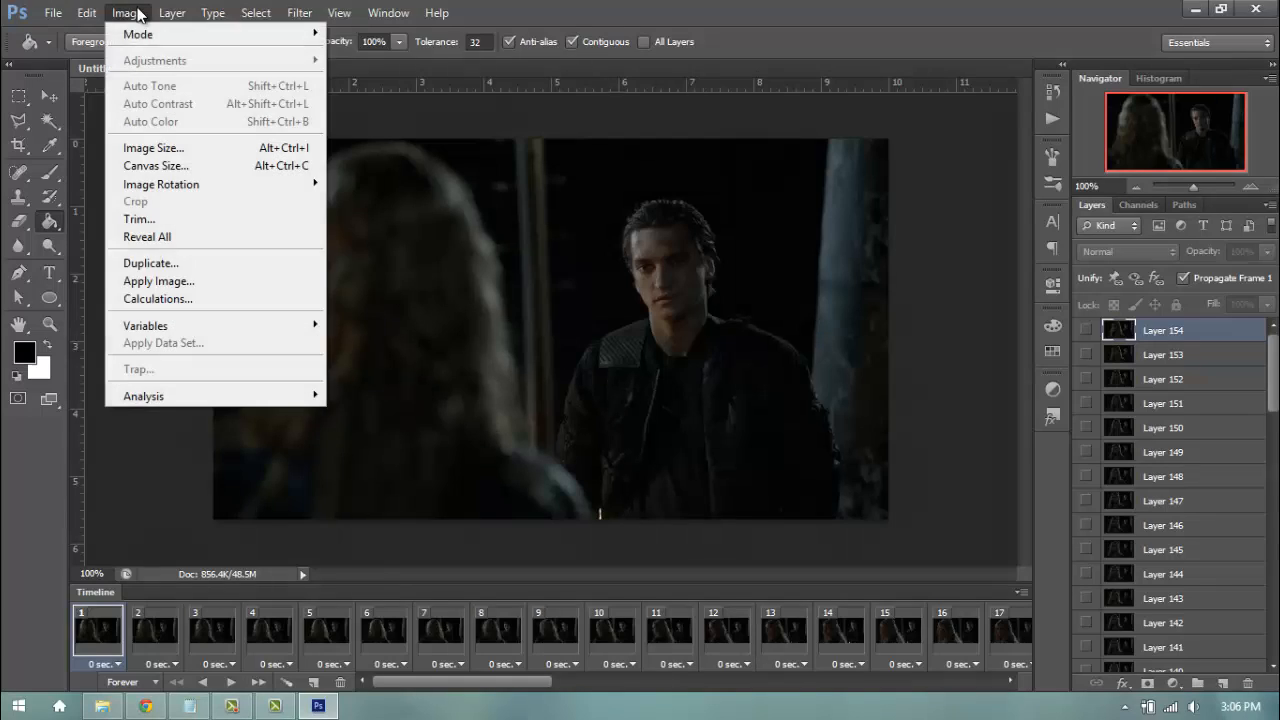
{"action": "left_click", "coordinate": [213, 266]}
{"action": "left_click", "coordinate": [818, 235]}
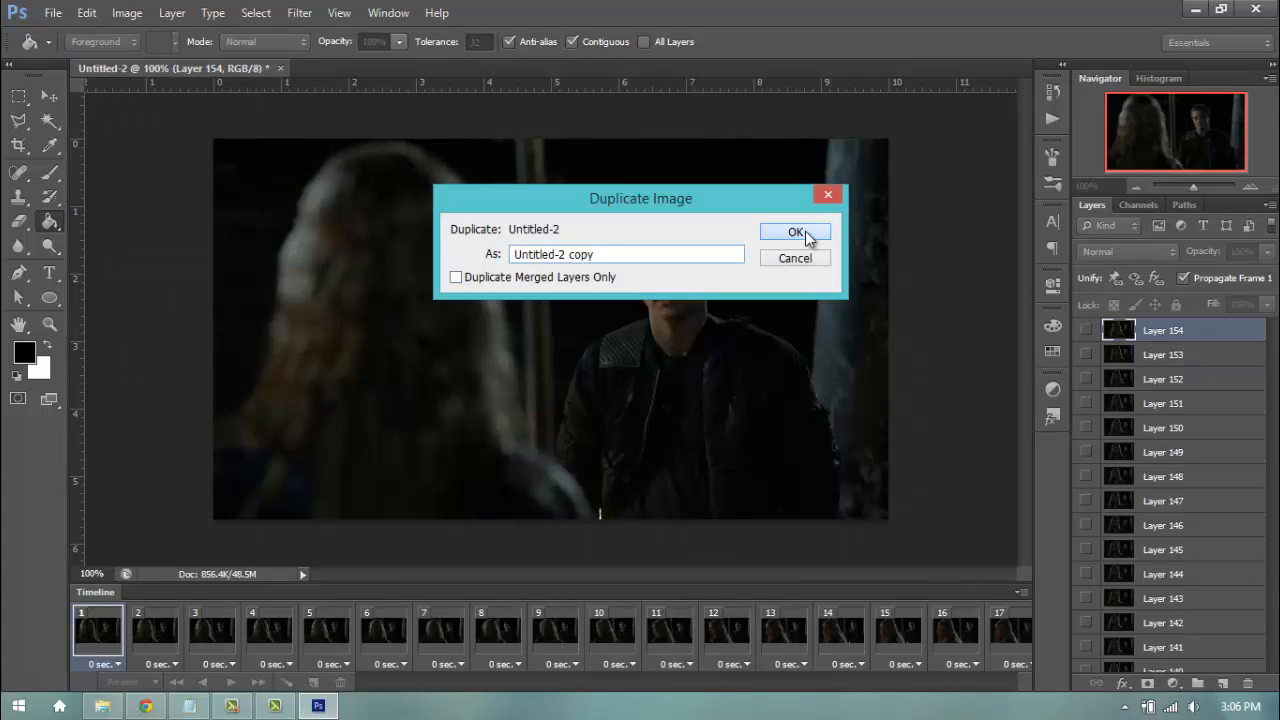
Step: Revert the original Untitled-2 document through its history to the state just after the first layer deletion
{"action": "left_click", "coordinate": [214, 66]}
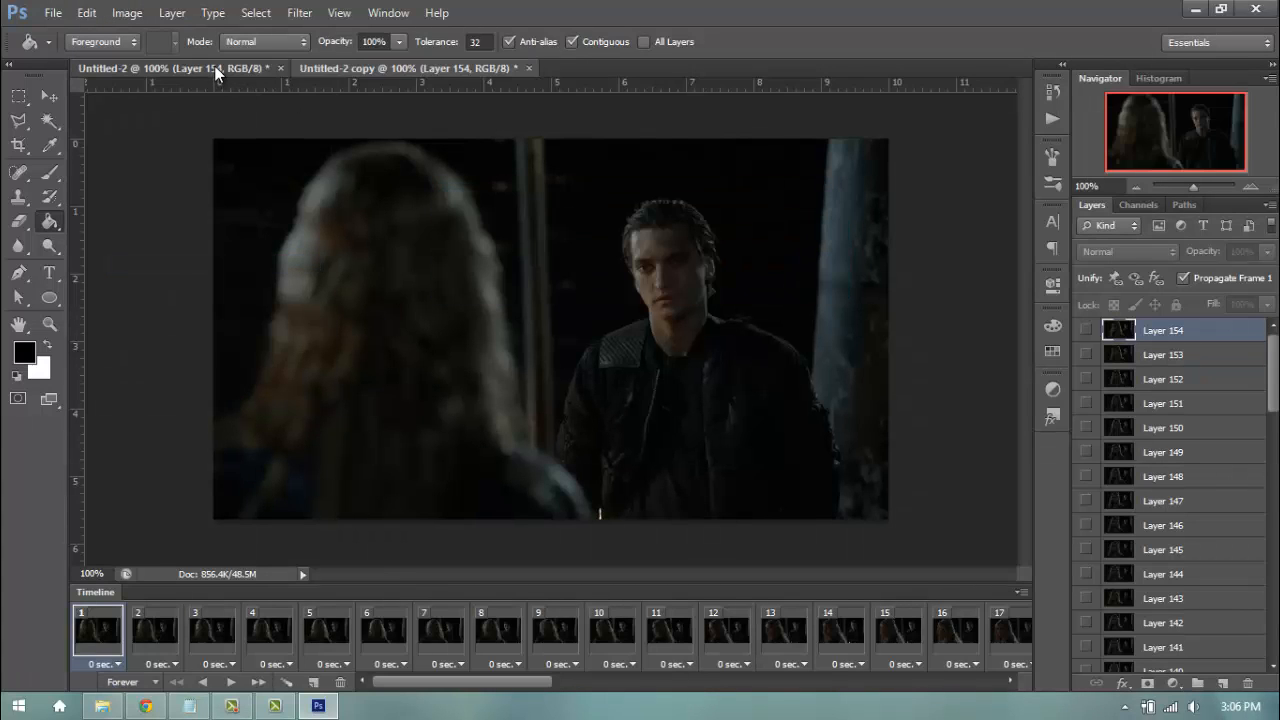
{"action": "left_click", "coordinate": [1047, 88]}
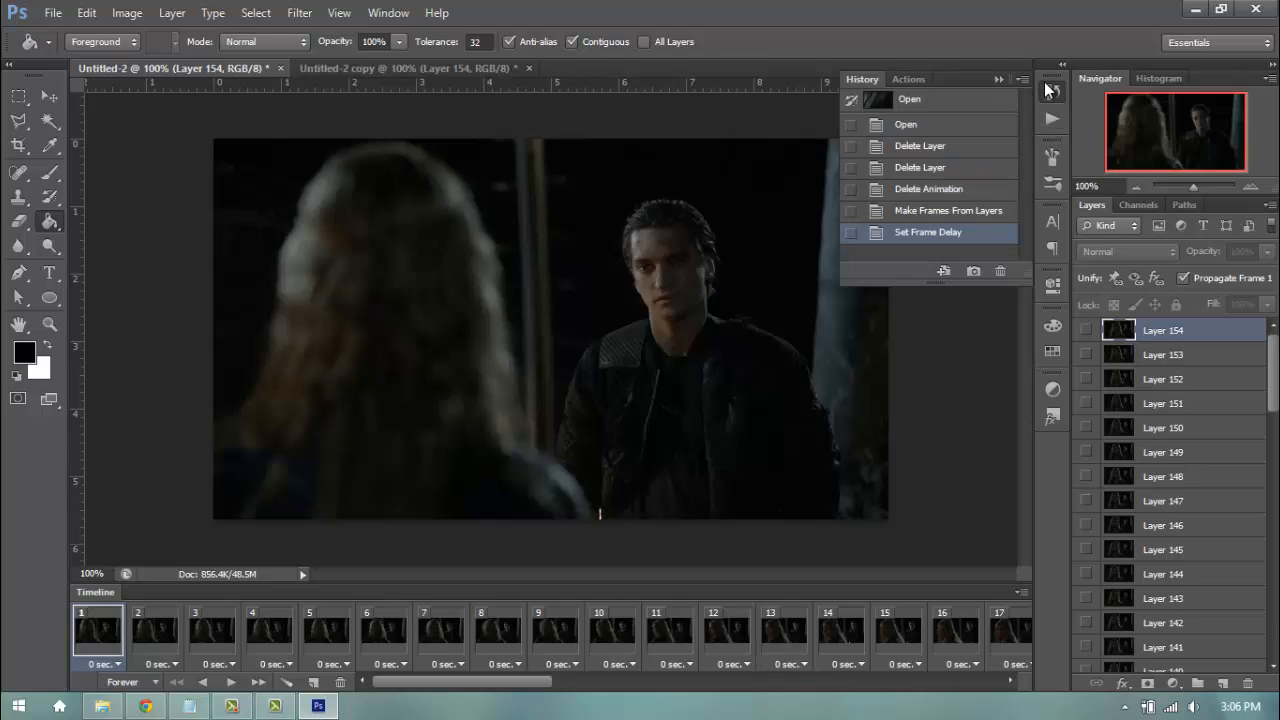
{"action": "left_click", "coordinate": [942, 211]}
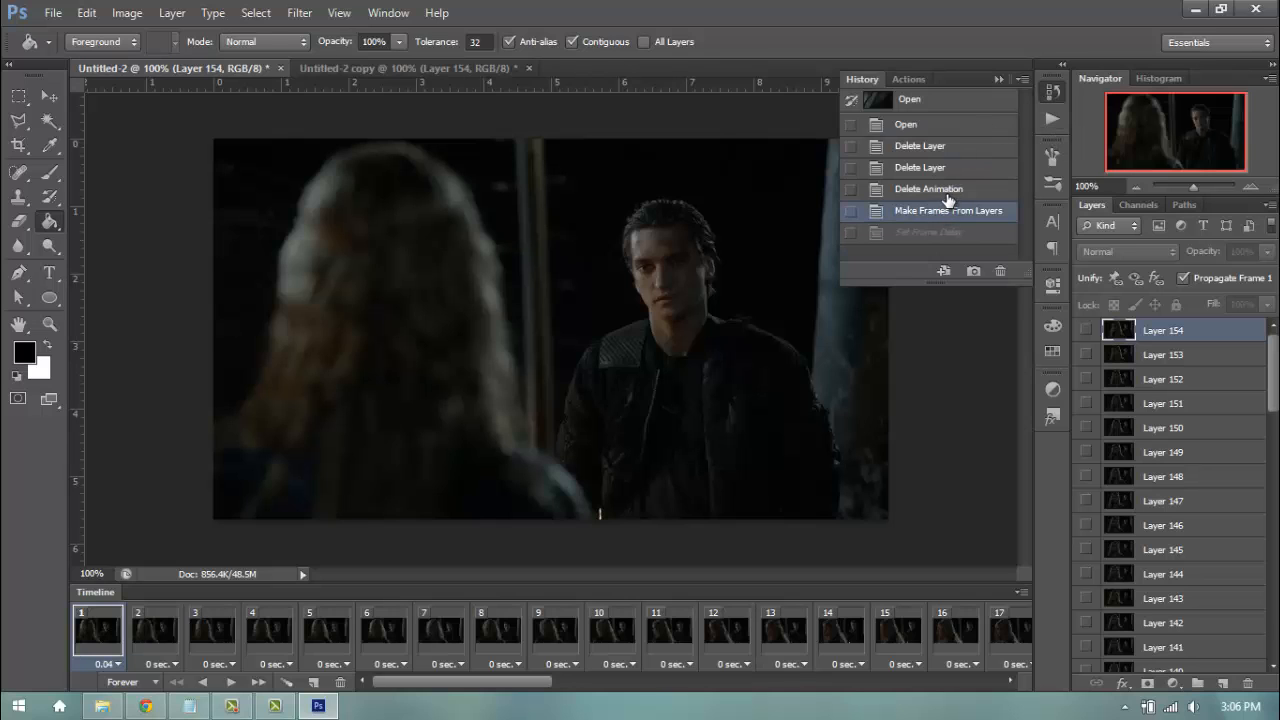
{"action": "left_click", "coordinate": [952, 190]}
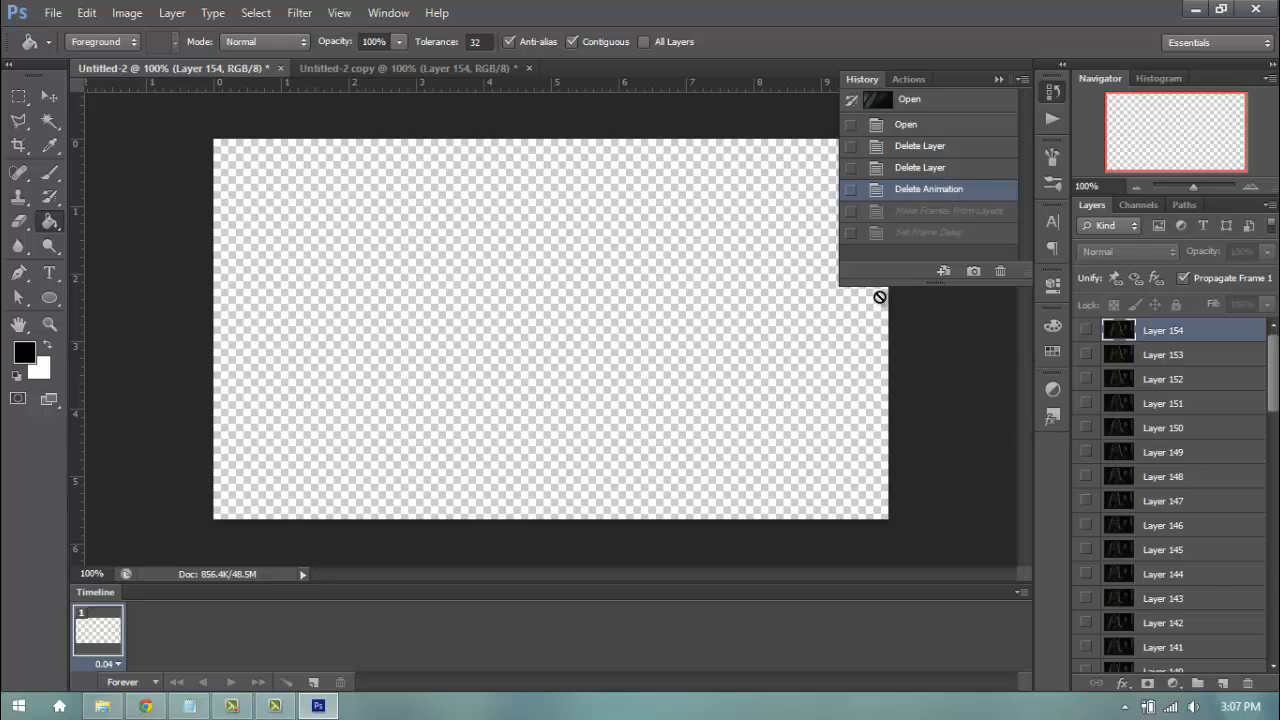
{"action": "left_click", "coordinate": [912, 168]}
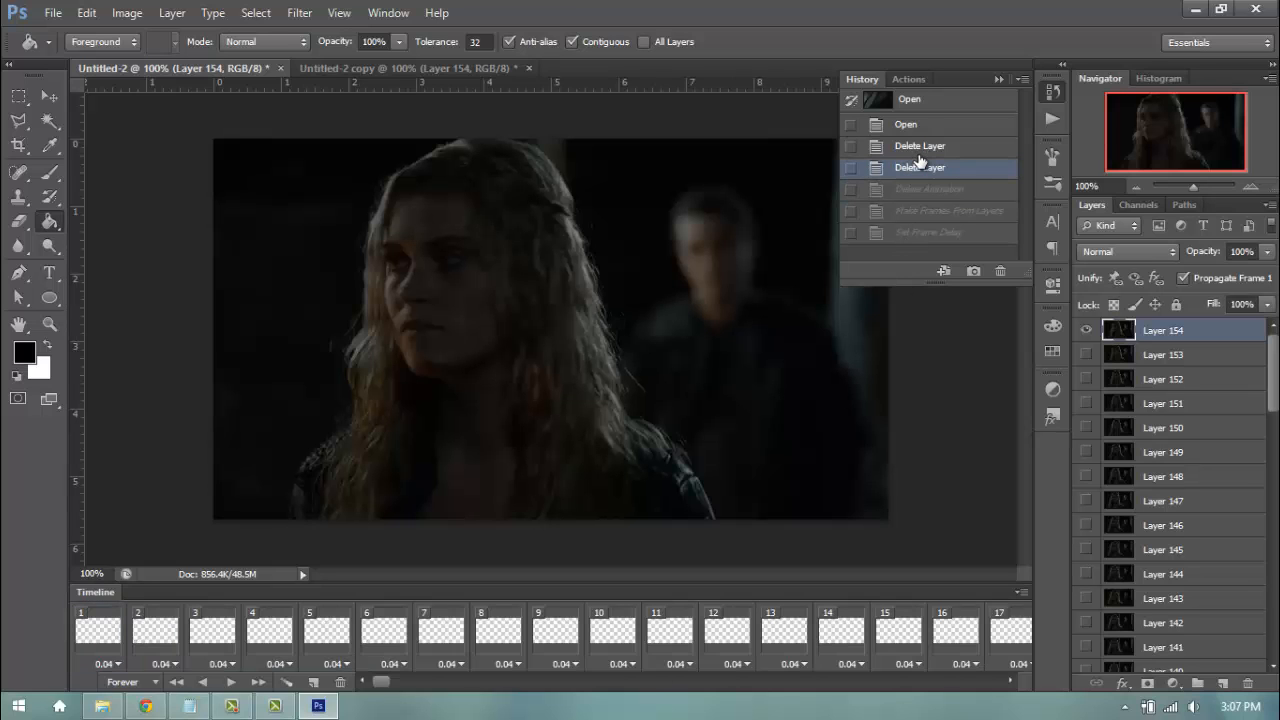
{"action": "left_click", "coordinate": [928, 147]}
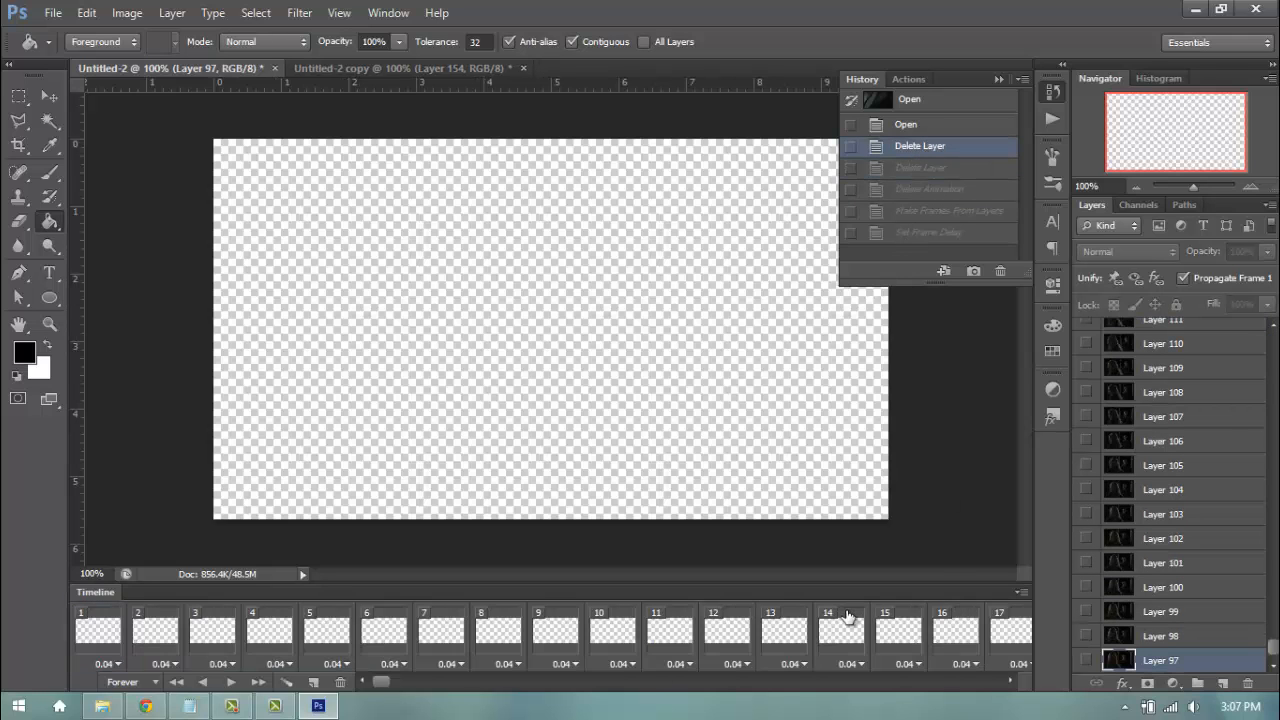
Step: Scan the animation frames and layer stack of Untitled-2 to find where the next shot starts
{"action": "scroll", "coordinate": [834, 623], "scroll_direction": "right", "scroll_amount": 10}
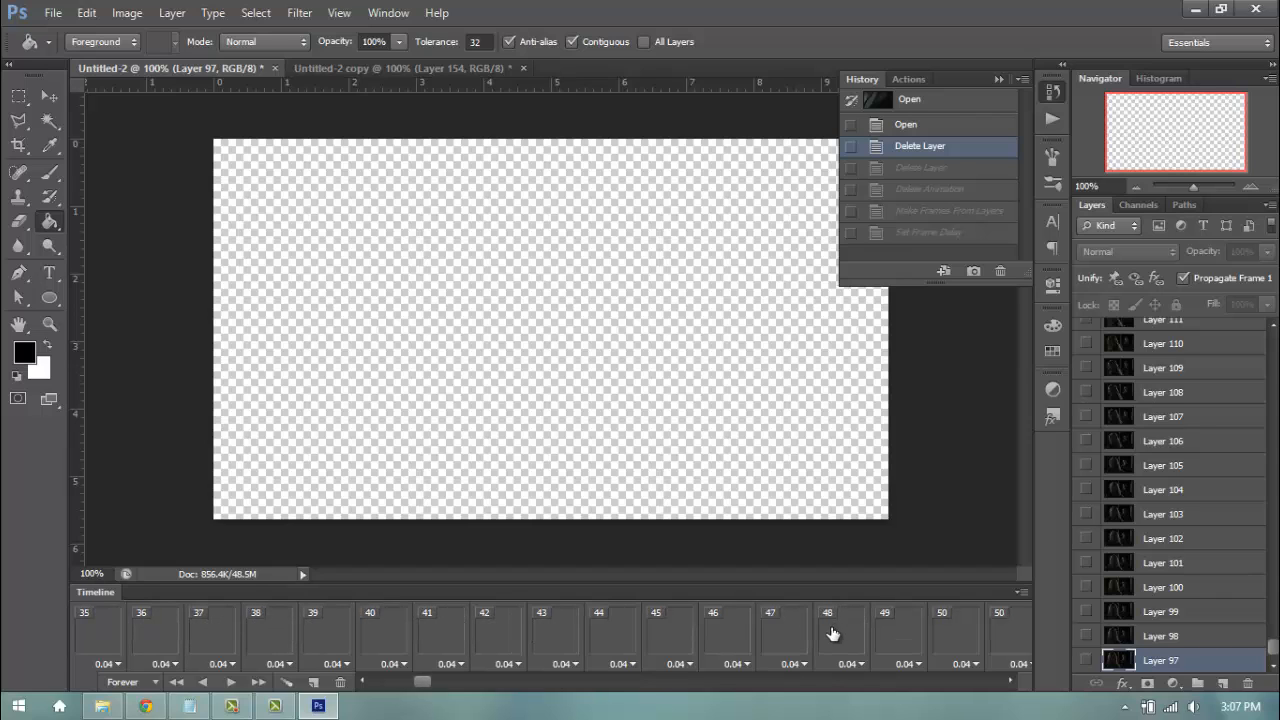
{"action": "scroll", "coordinate": [922, 676], "scroll_direction": "right", "scroll_amount": 4}
{"action": "scroll", "coordinate": [891, 649], "scroll_direction": "left", "scroll_amount": 2}
{"action": "scroll", "coordinate": [891, 649], "scroll_direction": "right", "scroll_amount": 3}
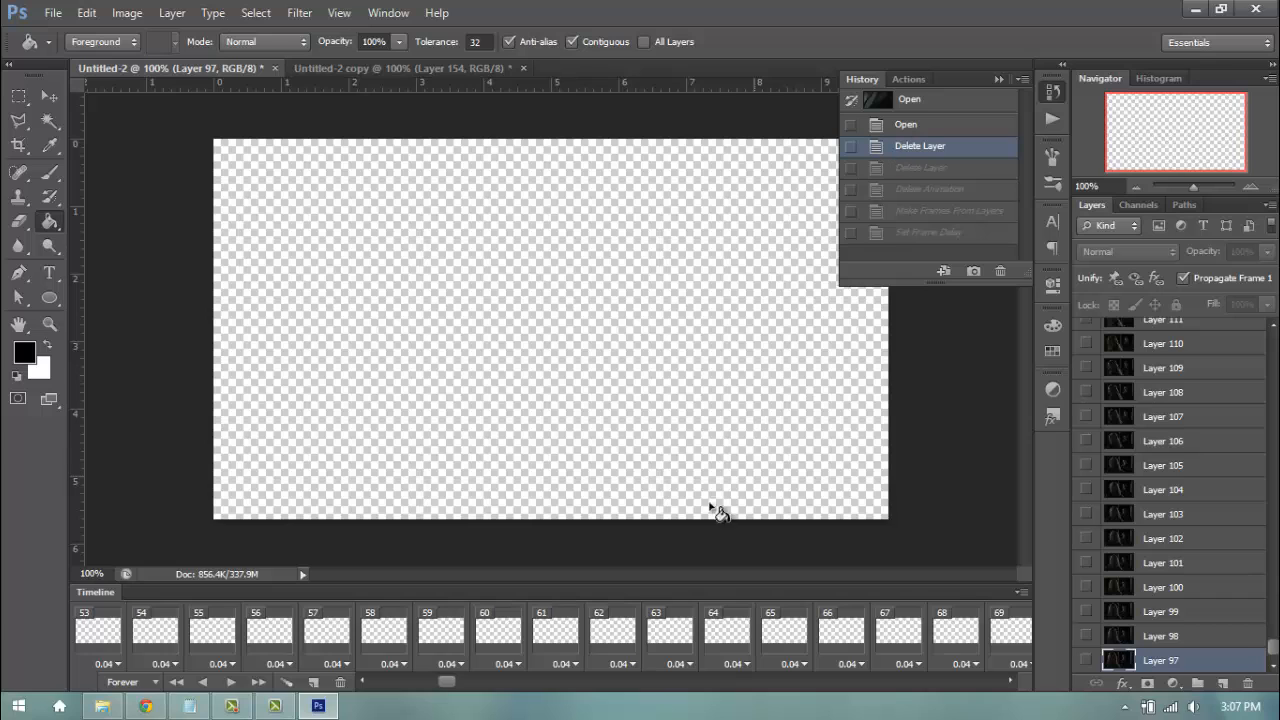
{"action": "scroll", "coordinate": [706, 632], "scroll_direction": "down", "scroll_amount": 10}
{"action": "scroll", "coordinate": [762, 648], "scroll_direction": "down", "scroll_amount": 13}
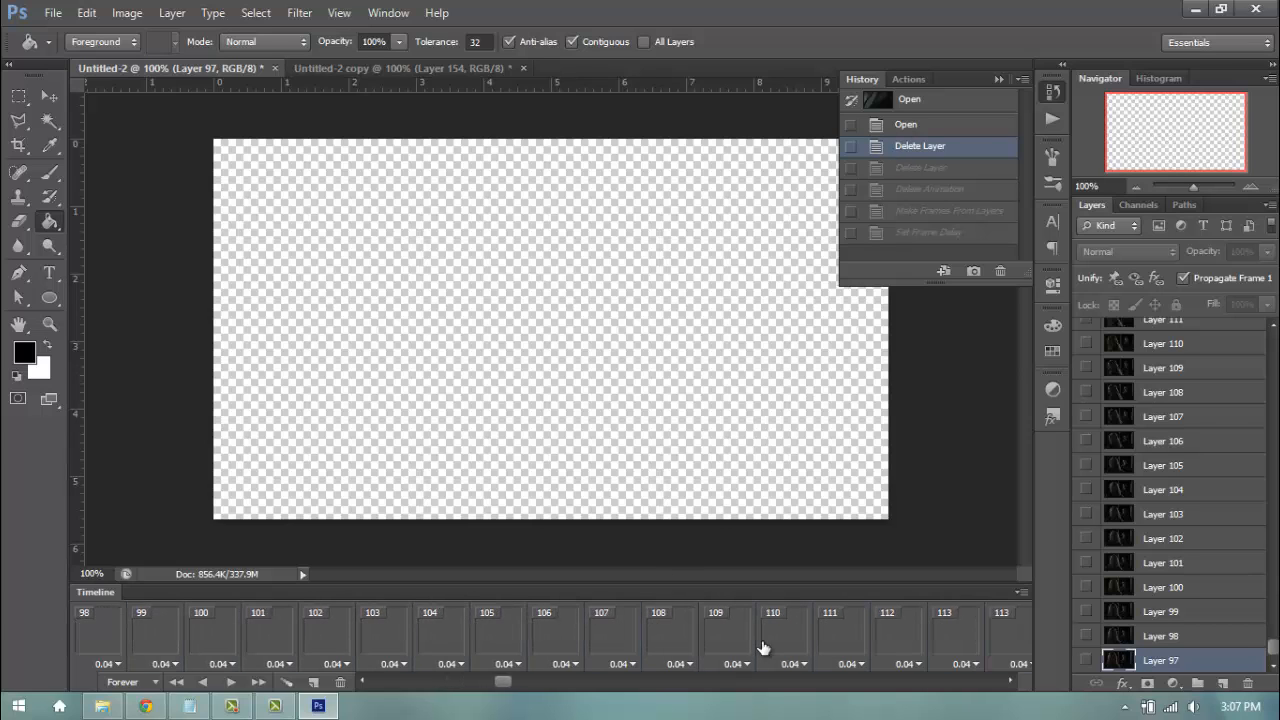
{"action": "scroll", "coordinate": [762, 648], "scroll_direction": "down", "scroll_amount": 9}
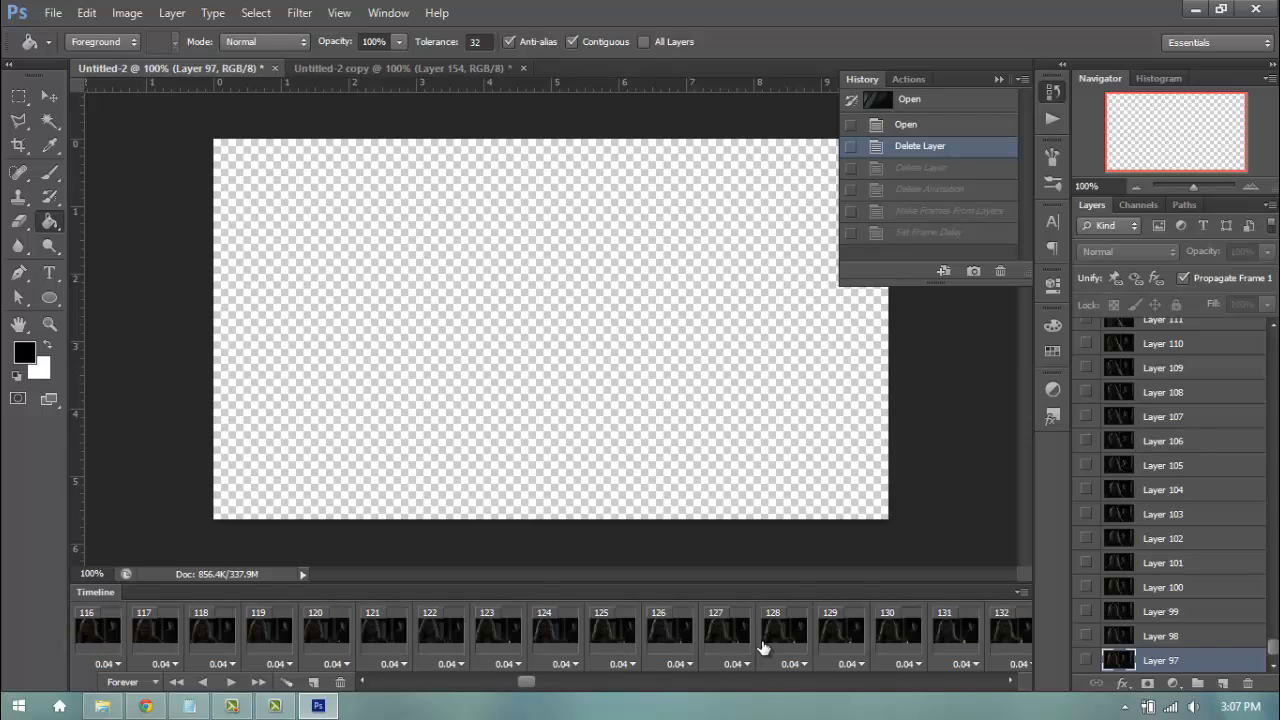
{"action": "scroll", "coordinate": [762, 648], "scroll_direction": "down", "scroll_amount": 10}
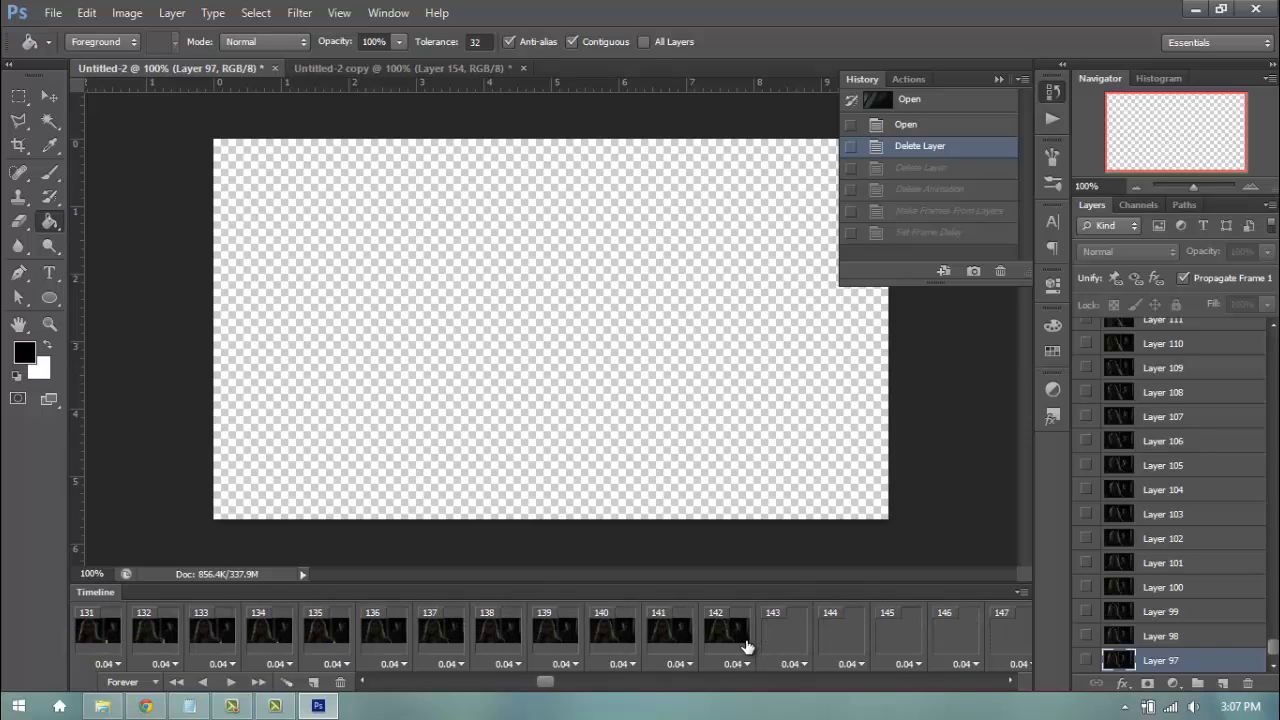
{"action": "scroll", "coordinate": [710, 642], "scroll_direction": "down", "scroll_amount": 8}
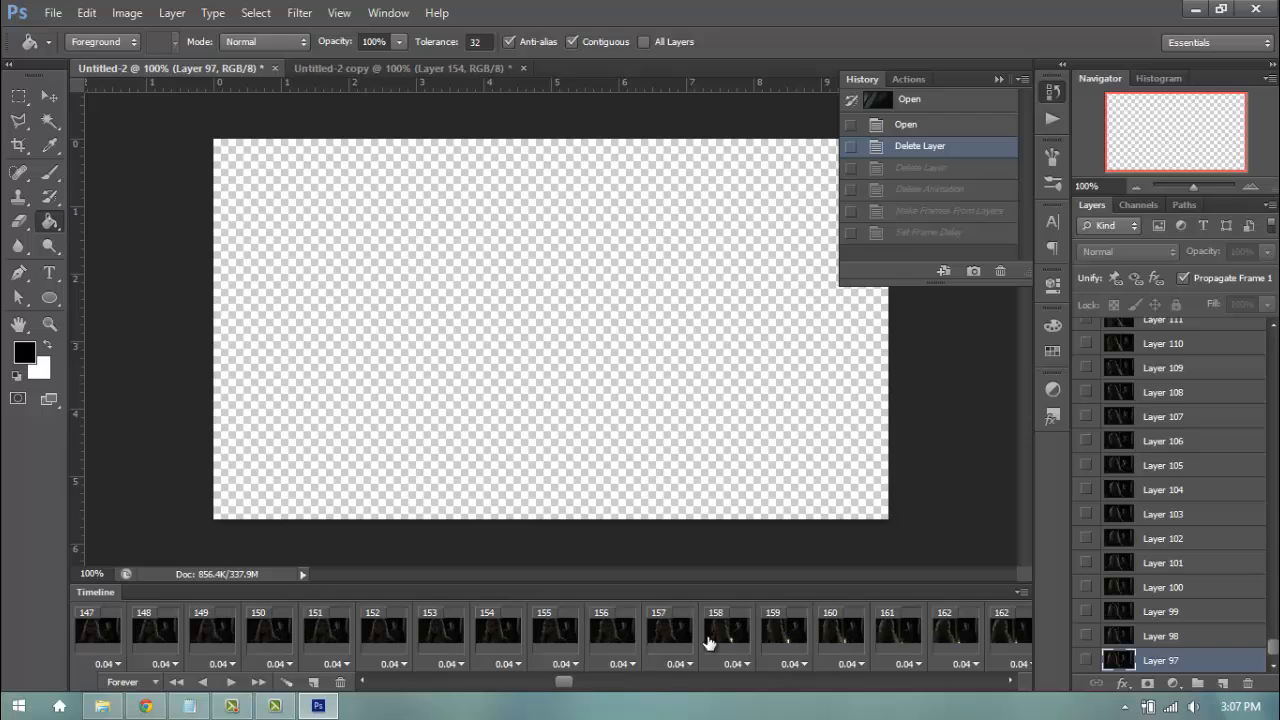
{"action": "scroll", "coordinate": [703, 642], "scroll_direction": "up", "scroll_amount": 4}
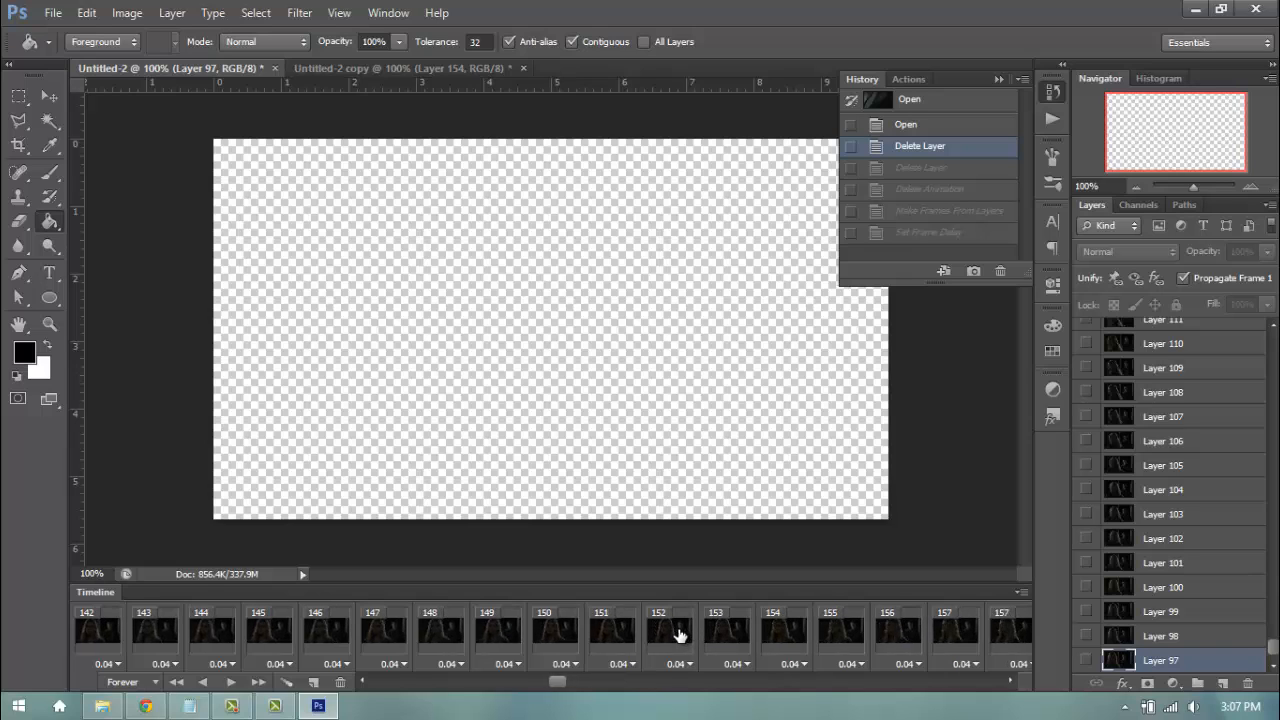
{"action": "scroll", "coordinate": [1100, 557], "scroll_direction": "up", "scroll_amount": 10}
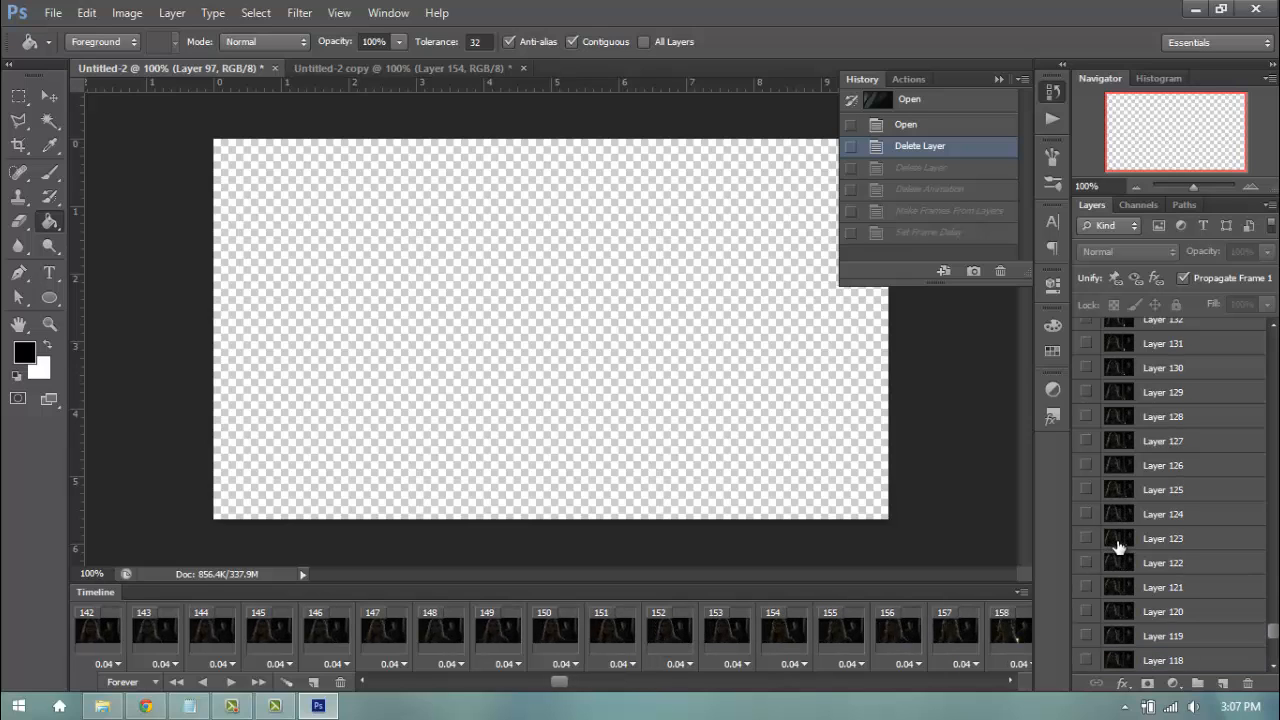
Step: Check the copy's topmost layer, and delete Layer 97 through Layer 154 from the original Untitled-2
{"action": "left_click", "coordinate": [350, 67]}
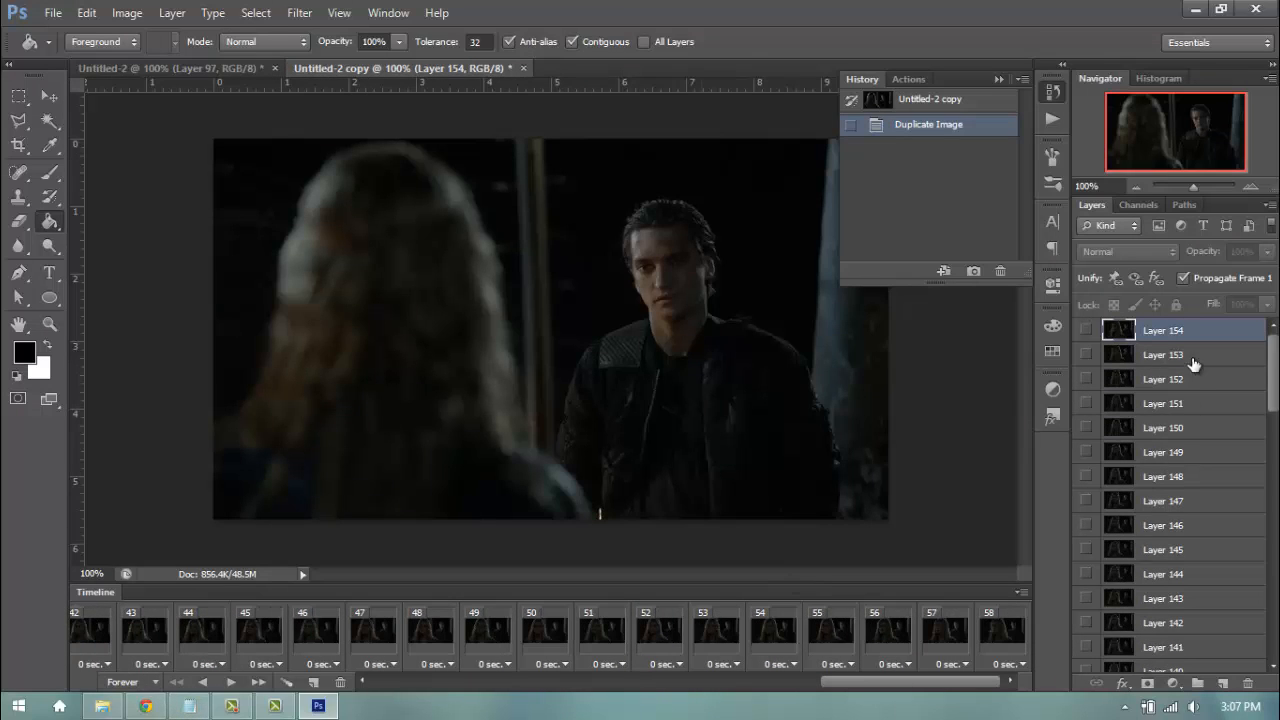
{"action": "left_click", "coordinate": [192, 73]}
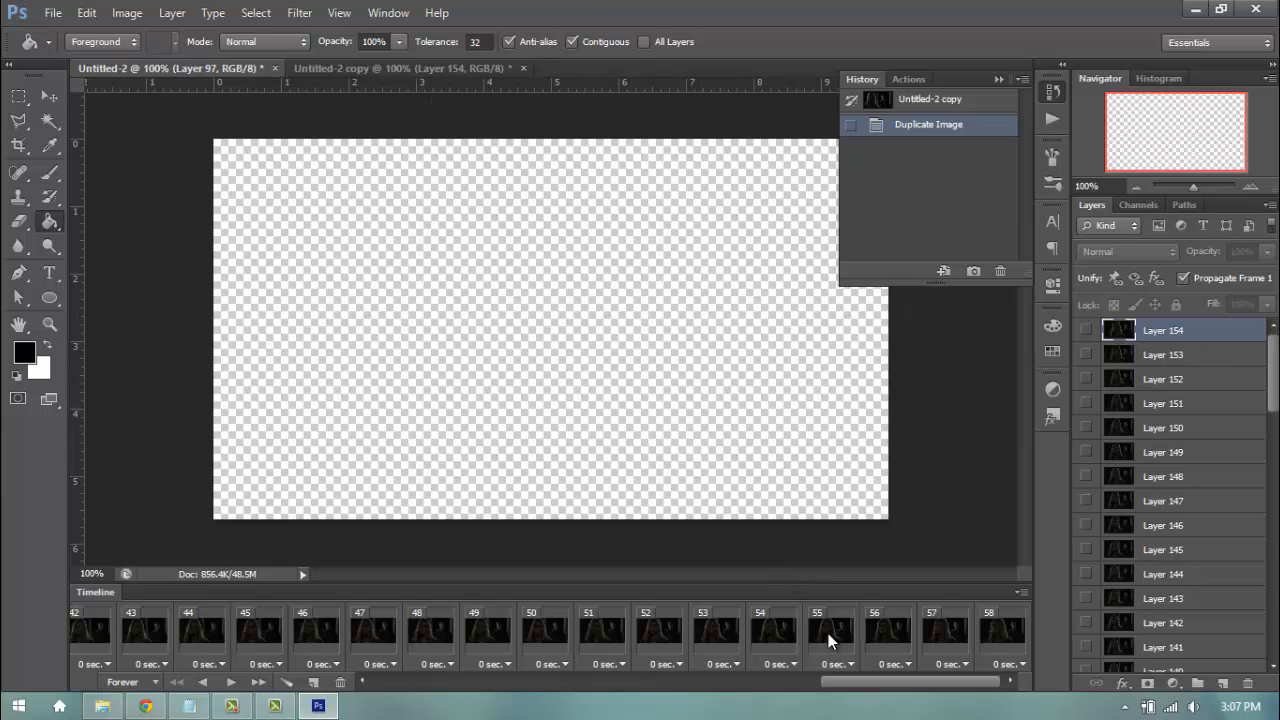
{"action": "scroll", "coordinate": [1215, 440], "scroll_direction": "up", "scroll_amount": 10}
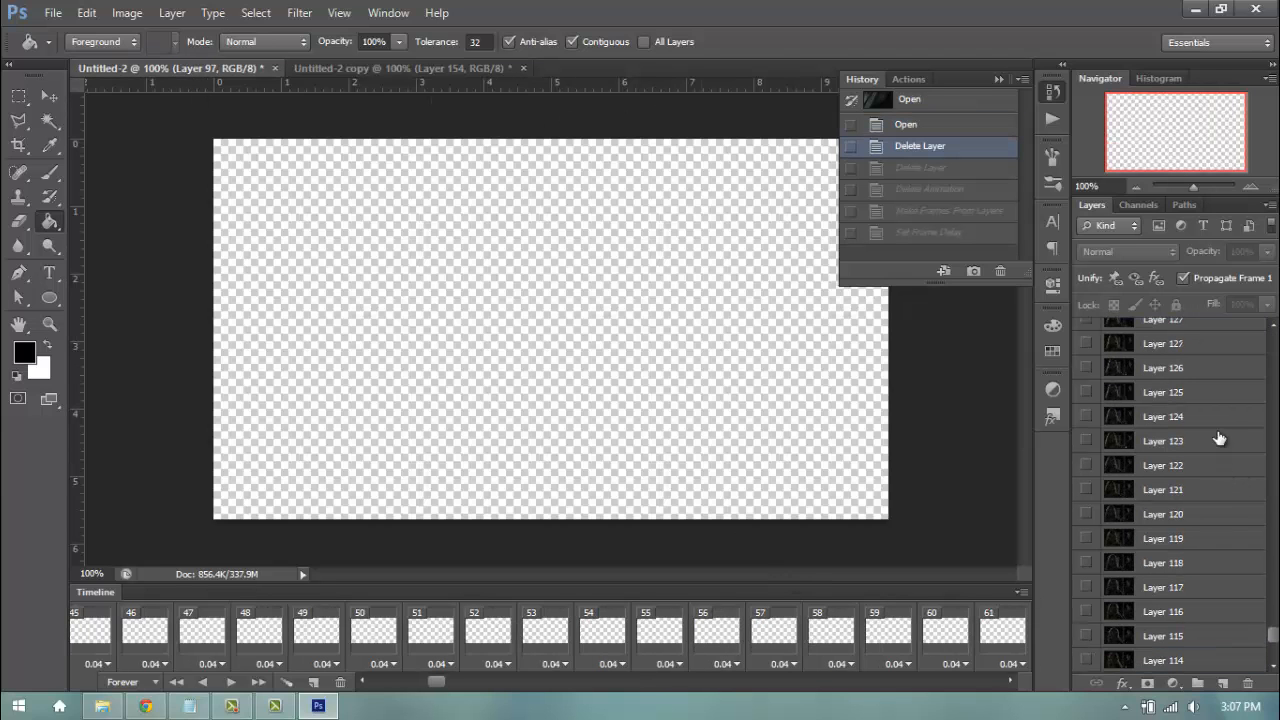
{"action": "scroll", "coordinate": [1201, 409], "scroll_direction": "up", "scroll_amount": 1}
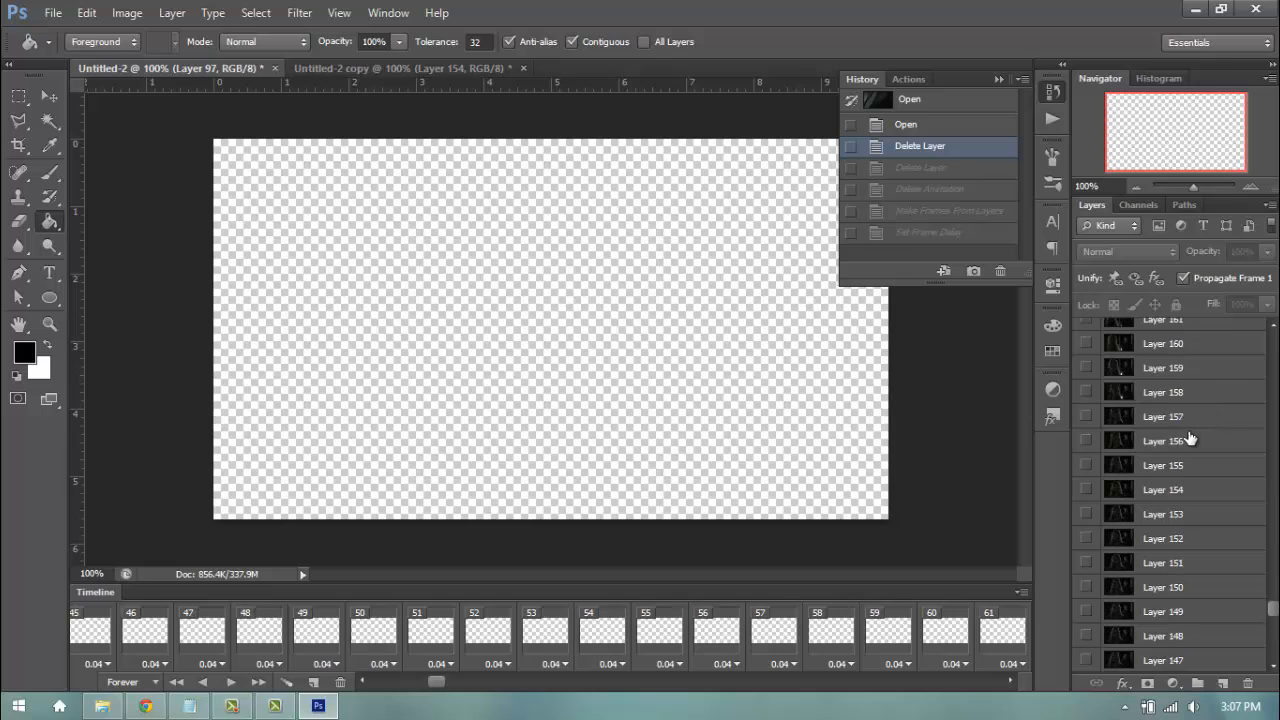
{"action": "left_click", "coordinate": [1190, 465]}
{"action": "scroll", "coordinate": [1185, 545], "scroll_direction": "down", "scroll_amount": 5}
{"action": "scroll", "coordinate": [1190, 600], "scroll_direction": "down", "scroll_amount": 10}
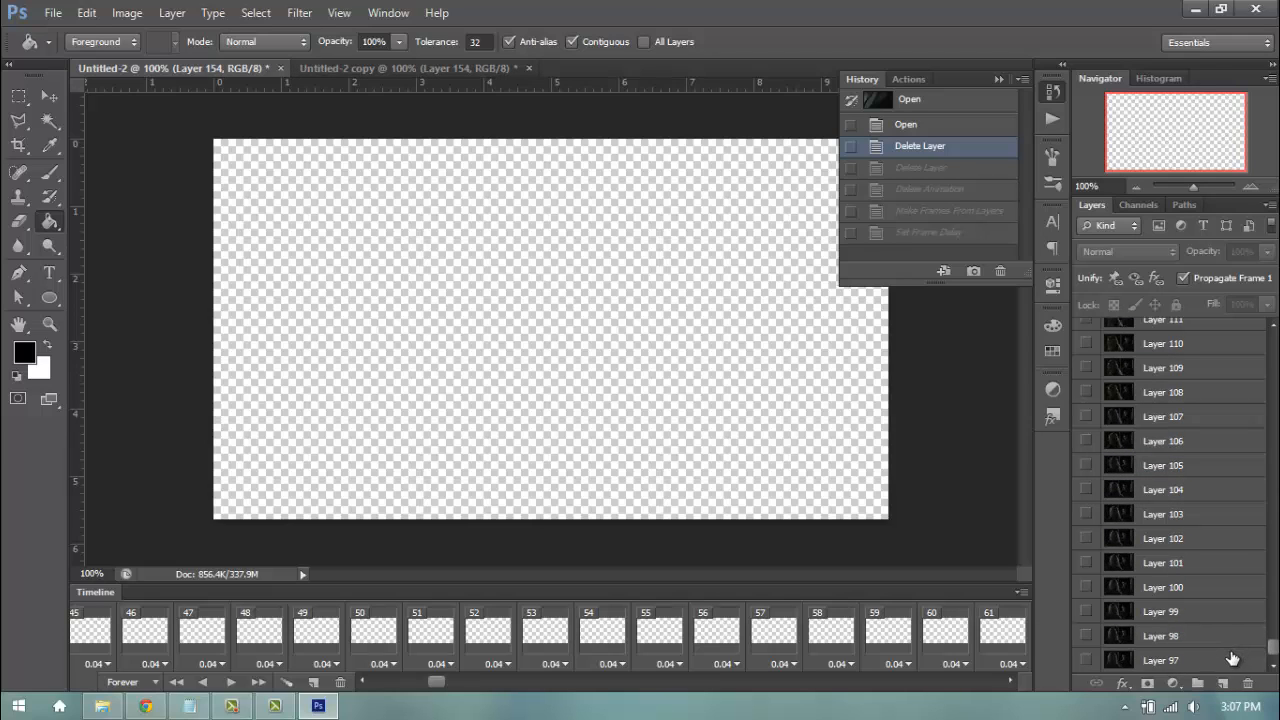
{"action": "left_click", "coordinate": [1230, 660], "text": "shift"}
{"action": "left_click_drag", "start_coordinate": [1230, 660], "coordinate": [1248, 679]}
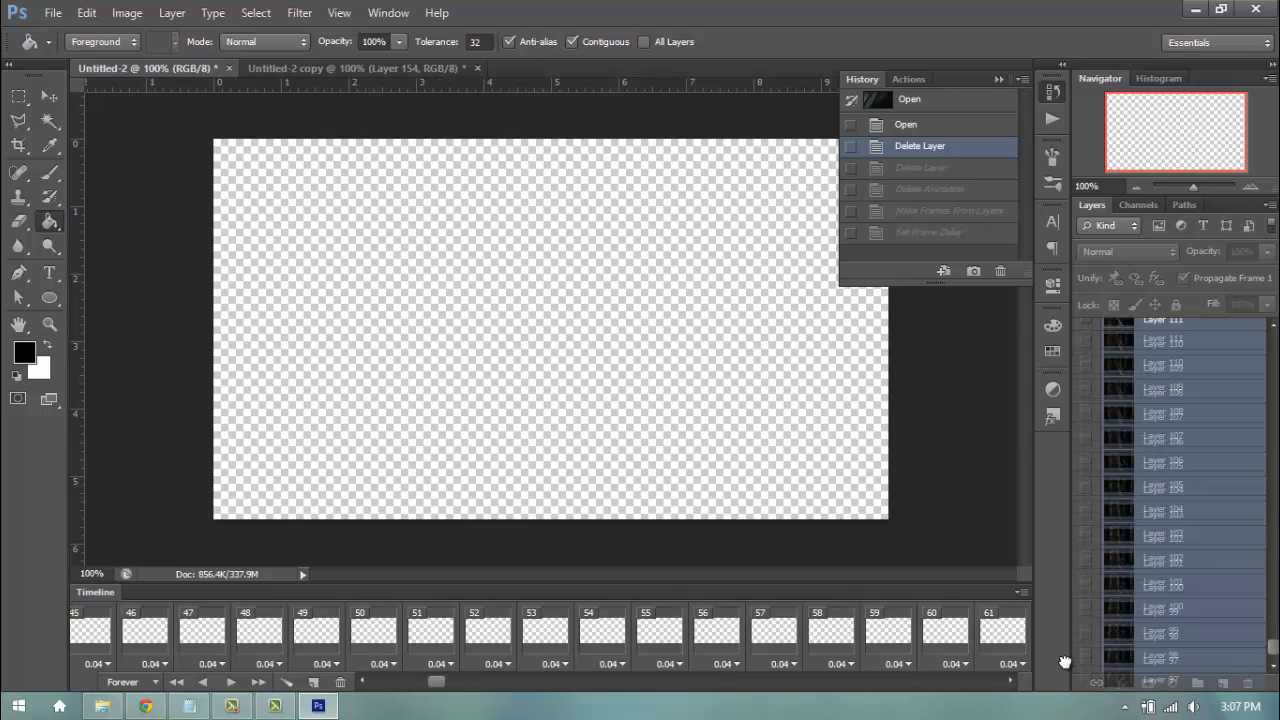
{"action": "left_click_drag", "start_coordinate": [1137, 666], "coordinate": [1247, 683]}
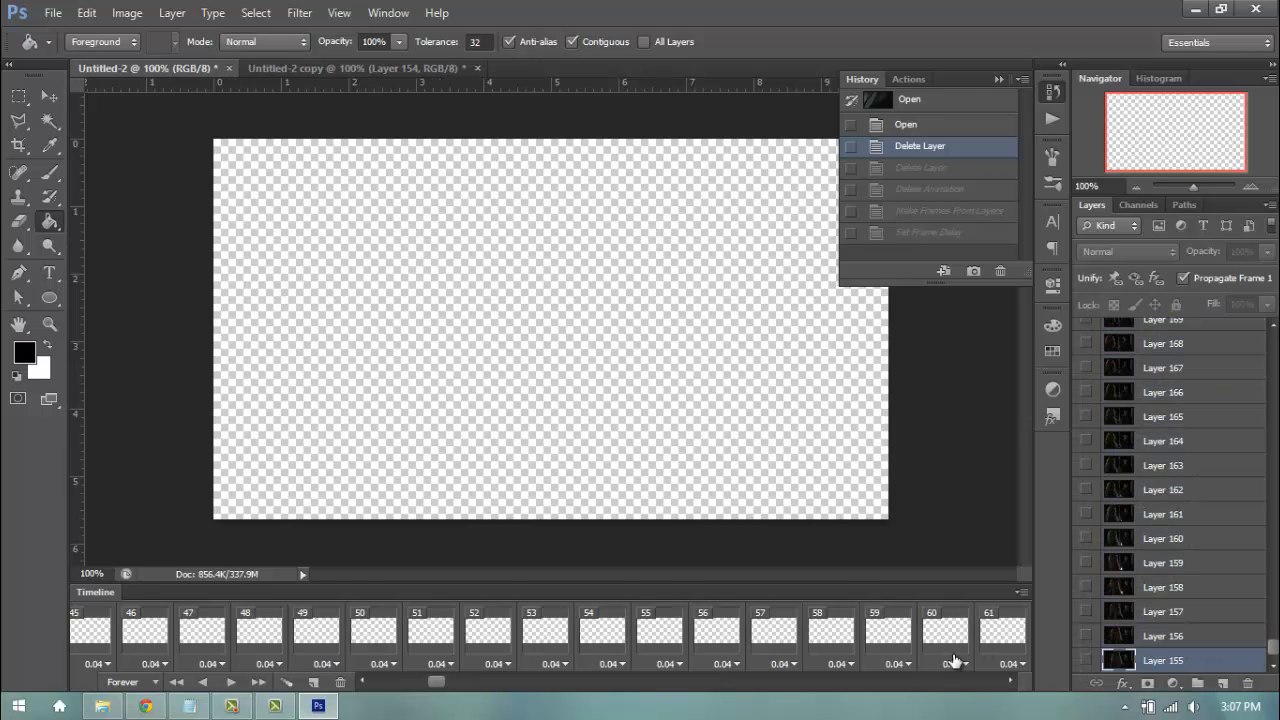
Step: Delete the existing animation in Untitled-2 and make new frames from the remaining layers
{"action": "left_click", "coordinate": [1021, 592]}
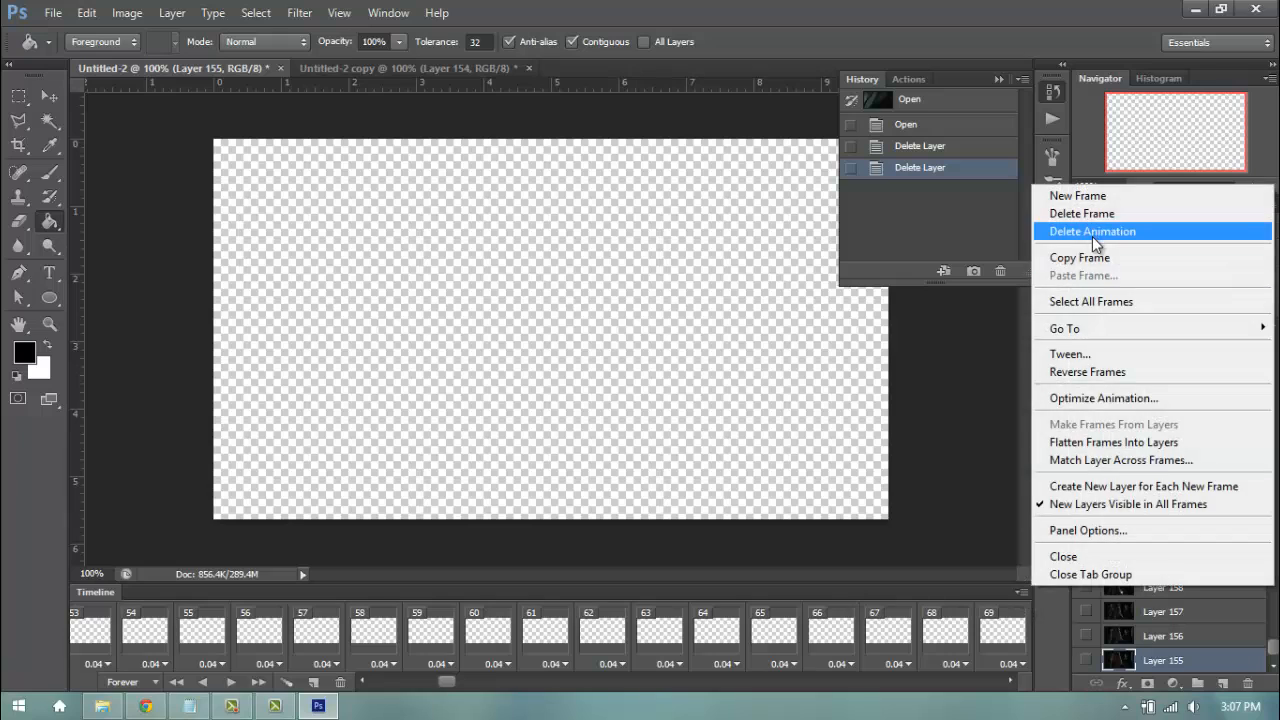
{"action": "left_click", "coordinate": [1060, 231]}
{"action": "left_click", "coordinate": [1021, 592]}
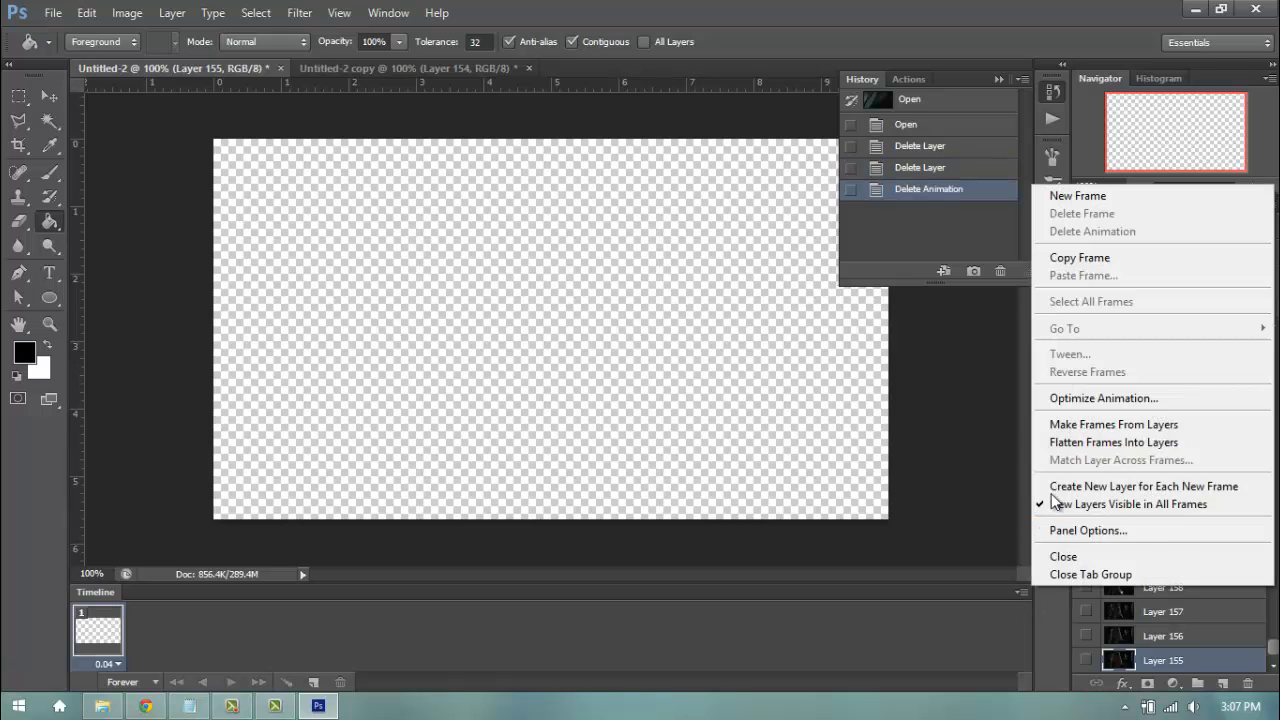
{"action": "left_click", "coordinate": [1072, 417]}
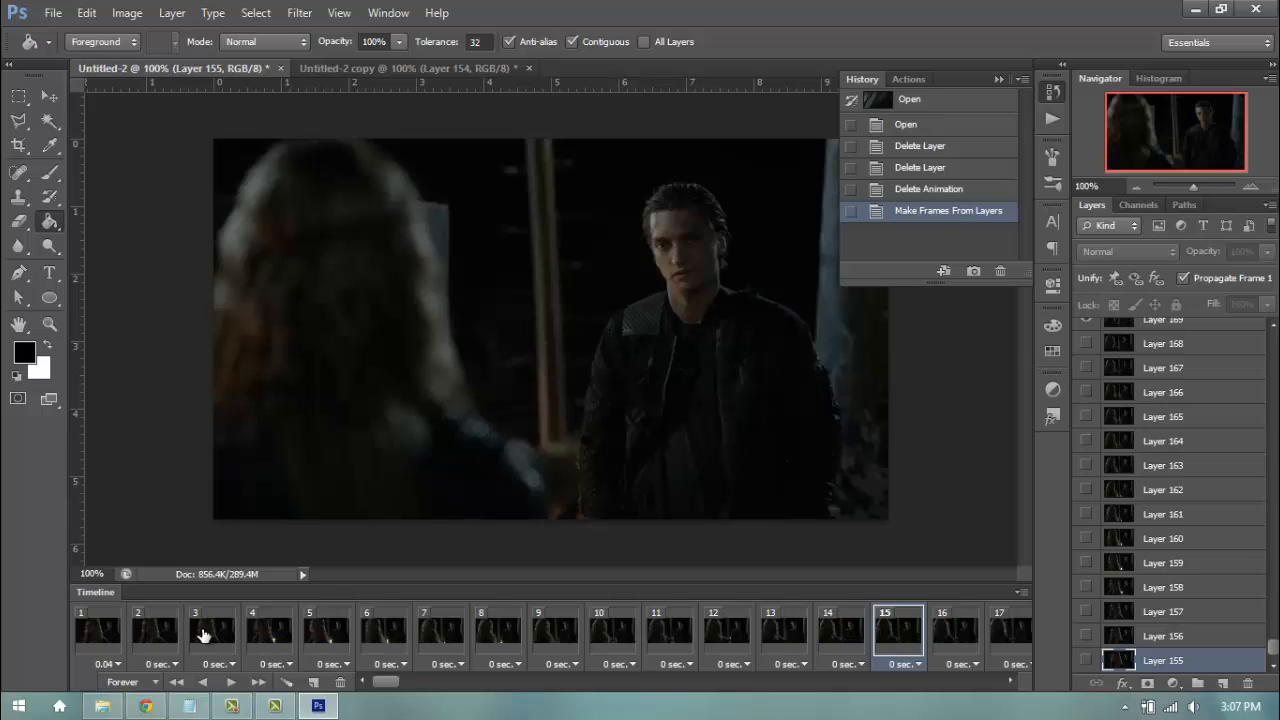
Step: Preview the new animation from frame 1, stop it at the woman's shot, and select the last frame before the cut
{"action": "left_click", "coordinate": [107, 627]}
{"action": "left_click", "coordinate": [231, 682]}
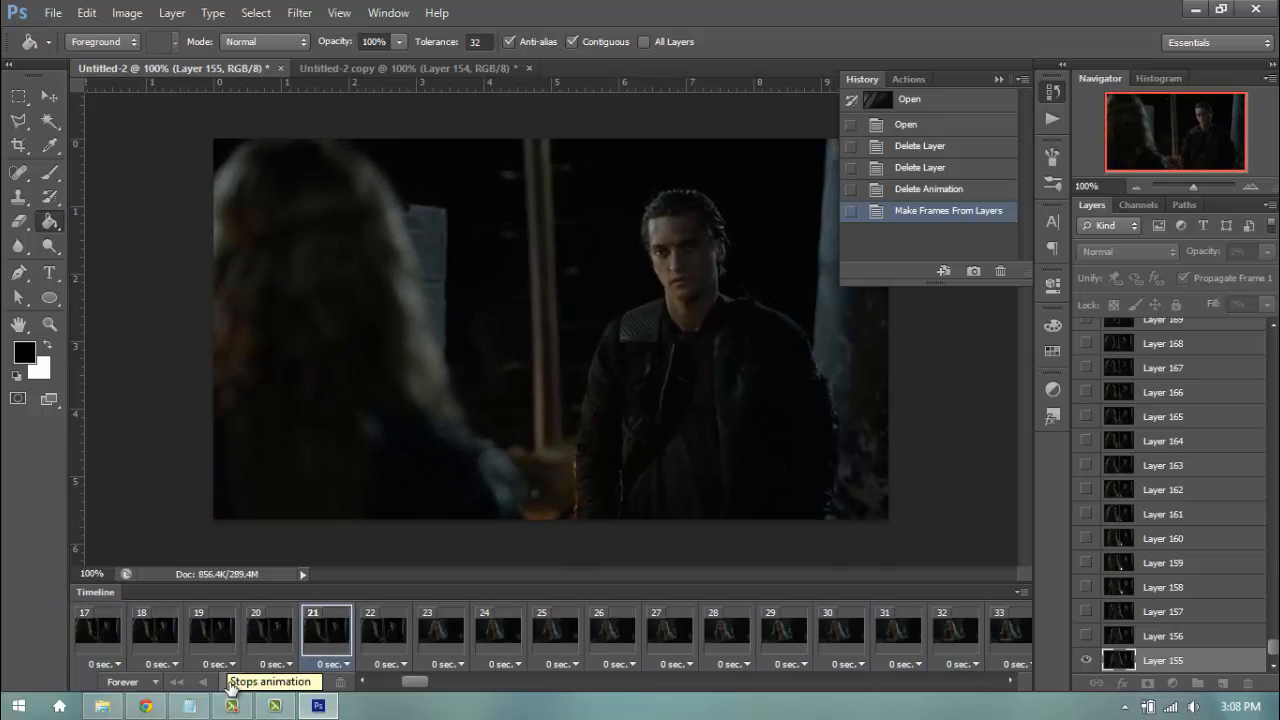
{"action": "left_click", "coordinate": [231, 682]}
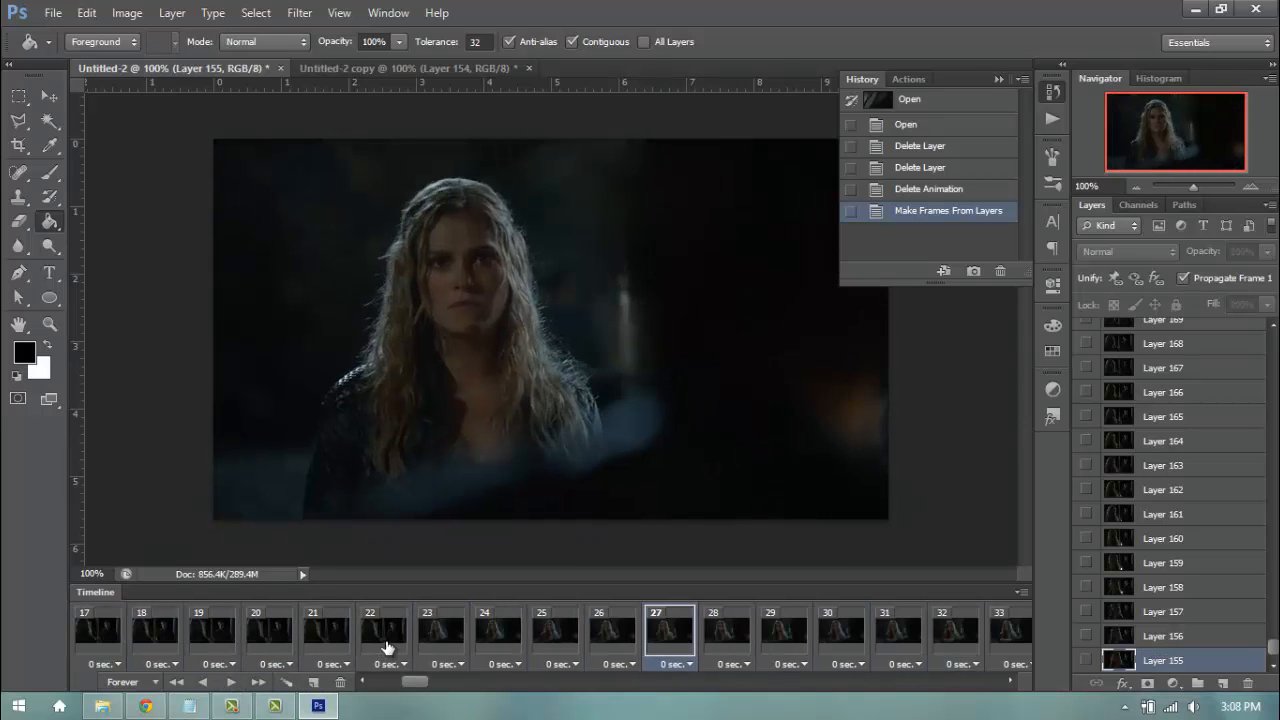
{"action": "left_click", "coordinate": [385, 630]}
{"action": "scroll", "coordinate": [363, 652], "scroll_direction": "up", "scroll_amount": 16}
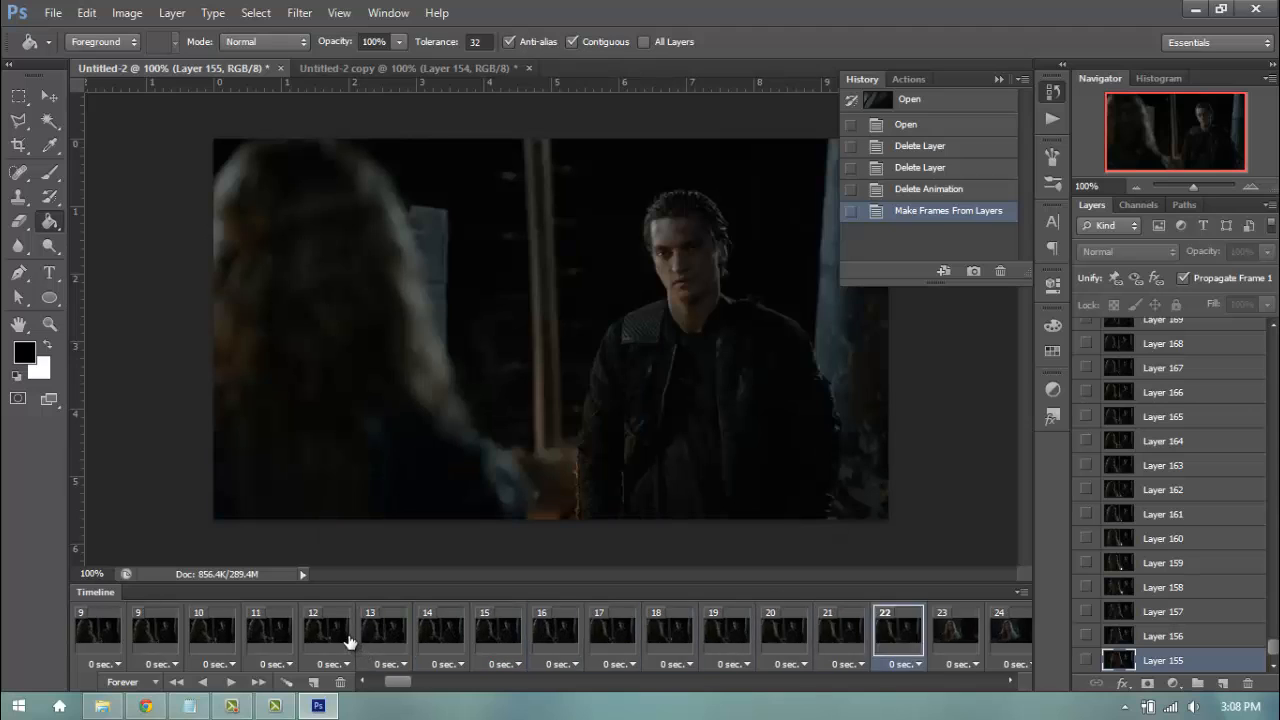
Step: Examine the frames at the end of the woman's shot and select its last frame, frame 57
{"action": "scroll", "coordinate": [790, 645], "scroll_direction": "down", "scroll_amount": 20}
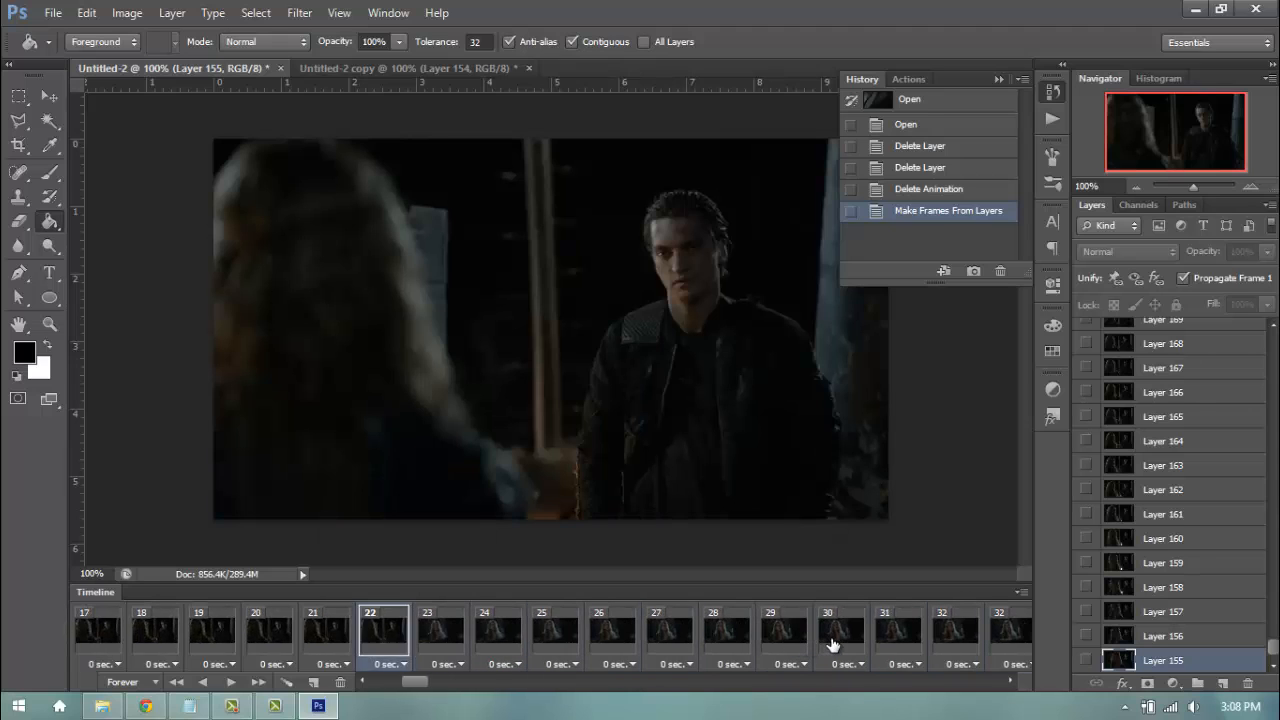
{"action": "scroll", "coordinate": [820, 640], "scroll_direction": "down", "scroll_amount": 4}
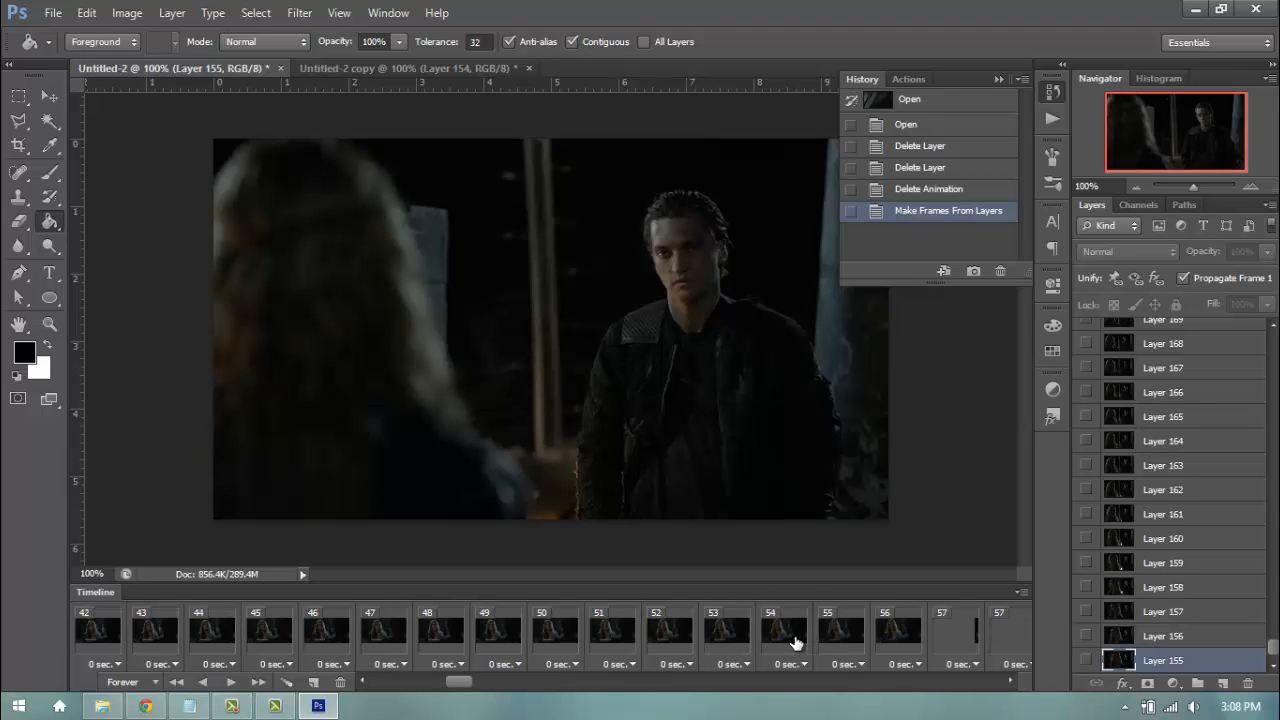
{"action": "scroll", "coordinate": [790, 640], "scroll_direction": "down", "scroll_amount": 9}
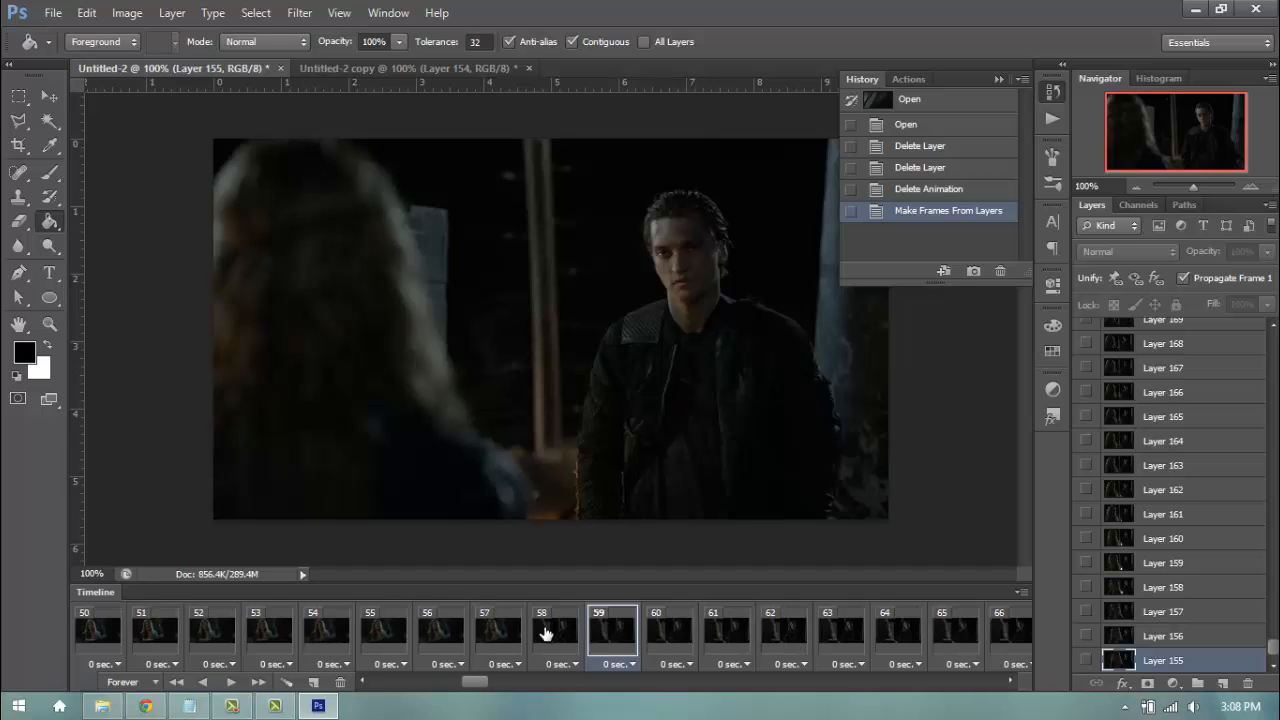
{"action": "left_click", "coordinate": [551, 633]}
{"action": "left_click", "coordinate": [510, 628]}
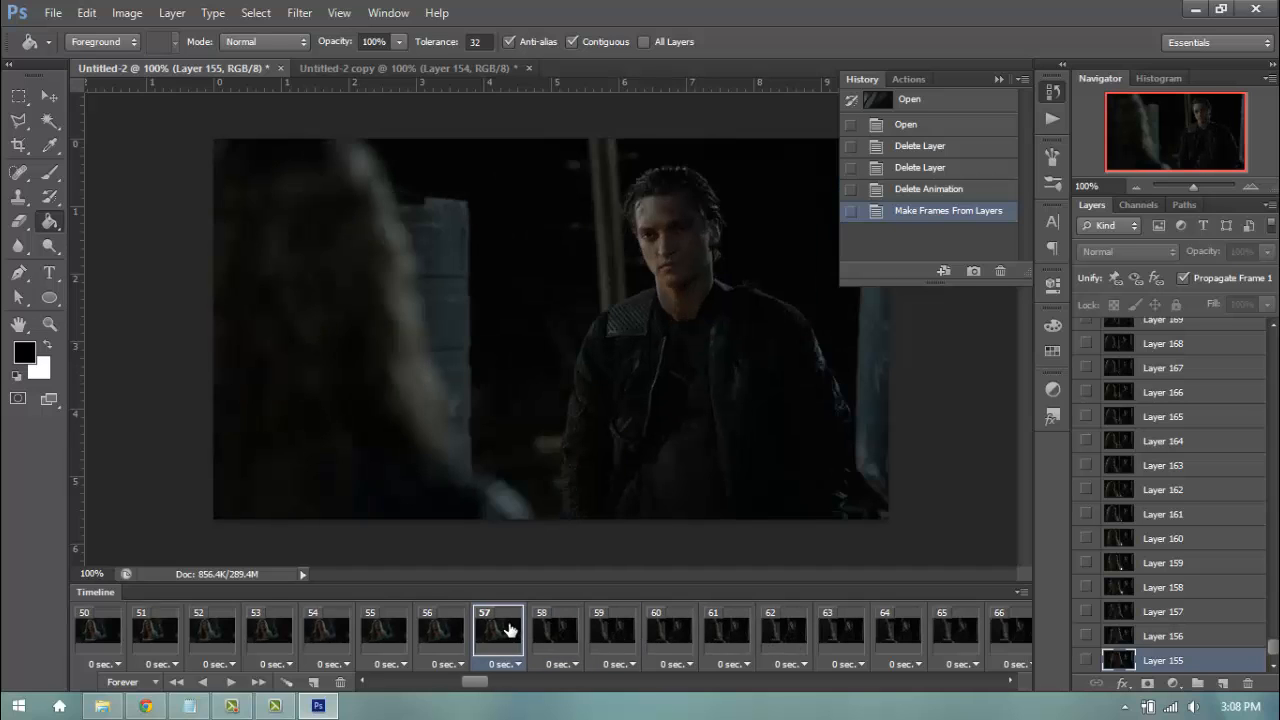
{"action": "left_click", "coordinate": [395, 70]}
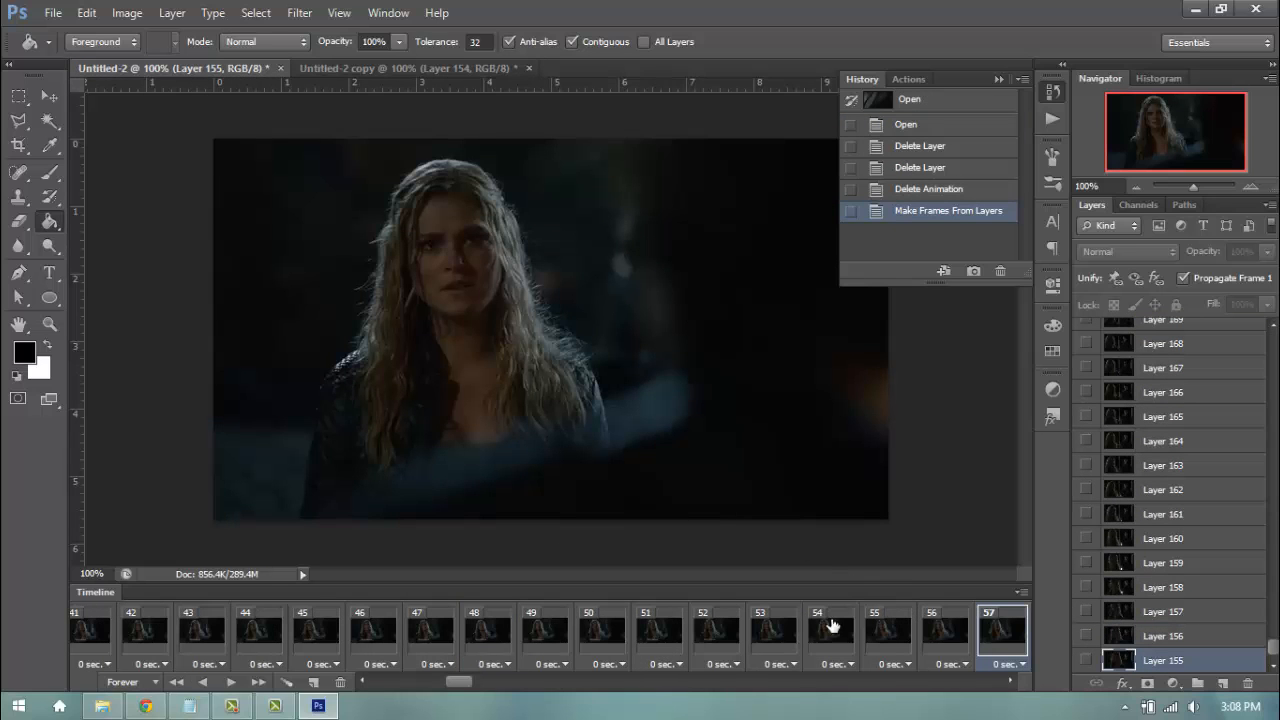
{"action": "scroll", "coordinate": [980, 649], "scroll_direction": "down", "scroll_amount": 2}
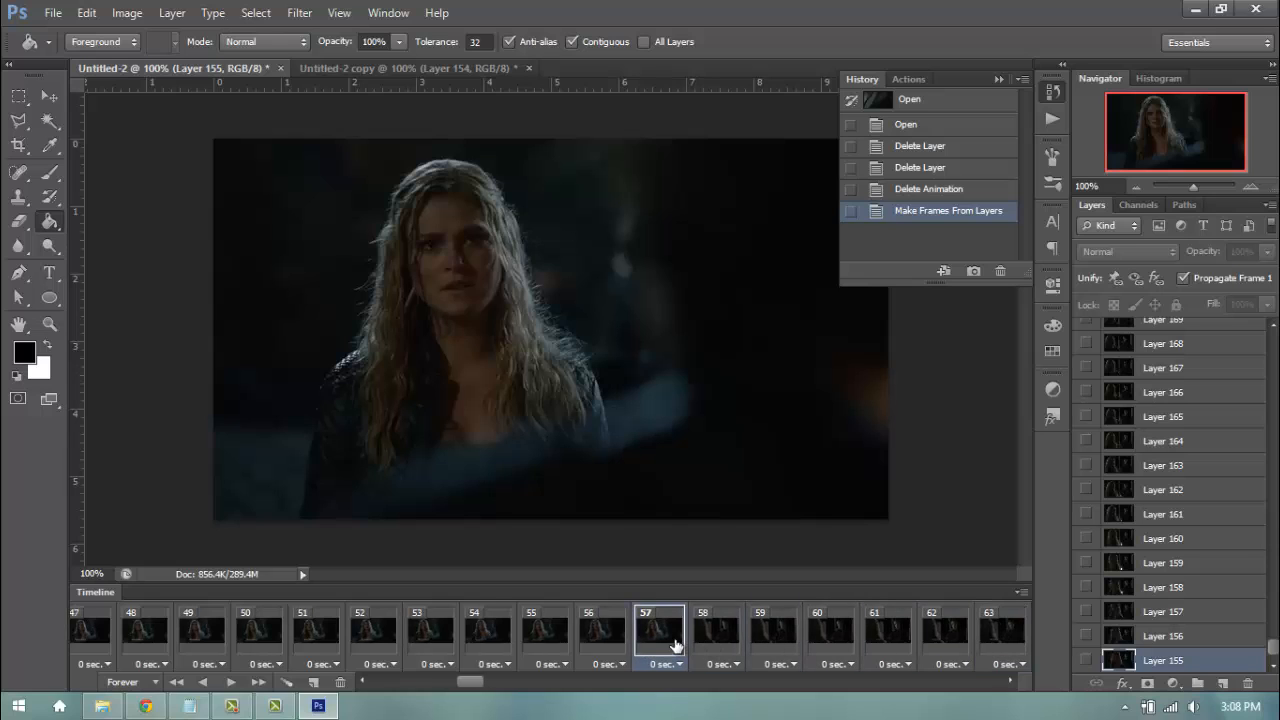
Step: Try to select the layers after the woman's shot, from Layer 212 up to the topmost layer
{"action": "scroll", "coordinate": [1110, 533], "scroll_direction": "up", "scroll_amount": 9}
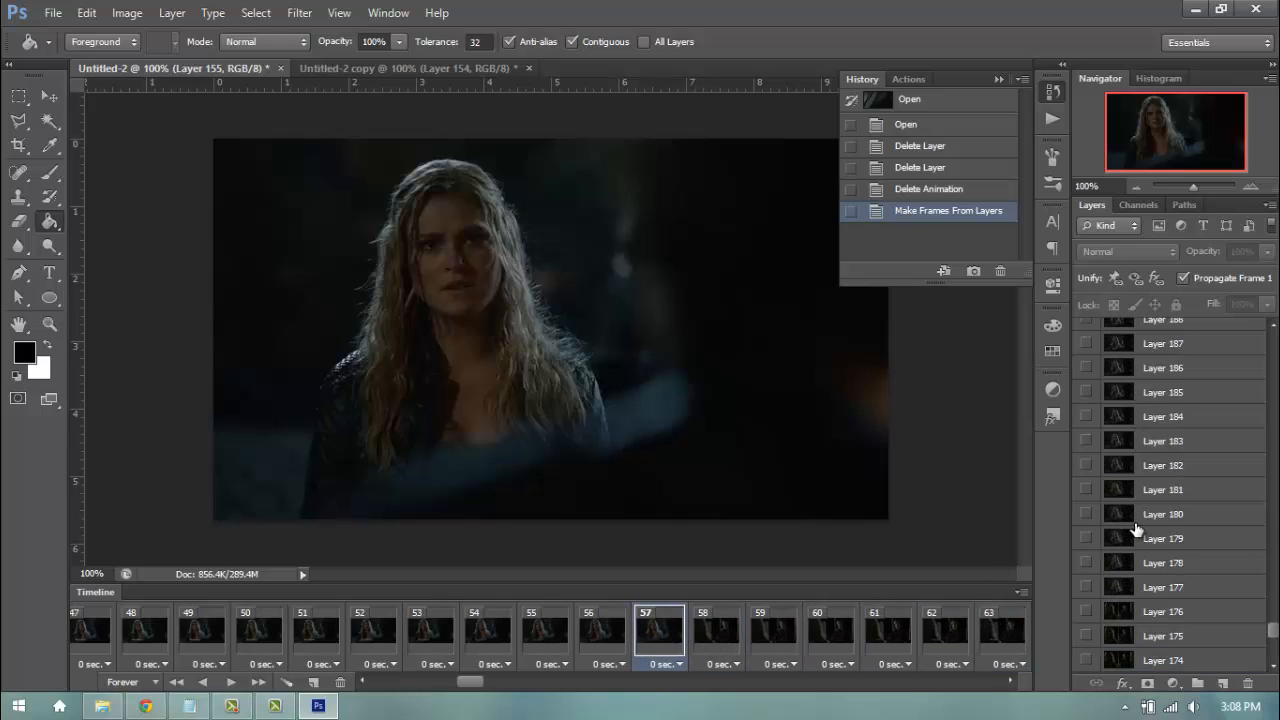
{"action": "scroll", "coordinate": [1140, 532], "scroll_direction": "up", "scroll_amount": 2}
{"action": "scroll", "coordinate": [1143, 566], "scroll_direction": "up", "scroll_amount": 7}
{"action": "left_click", "coordinate": [1229, 567]}
{"action": "left_click_drag", "start_coordinate": [1273, 599], "coordinate": [1273, 343]}
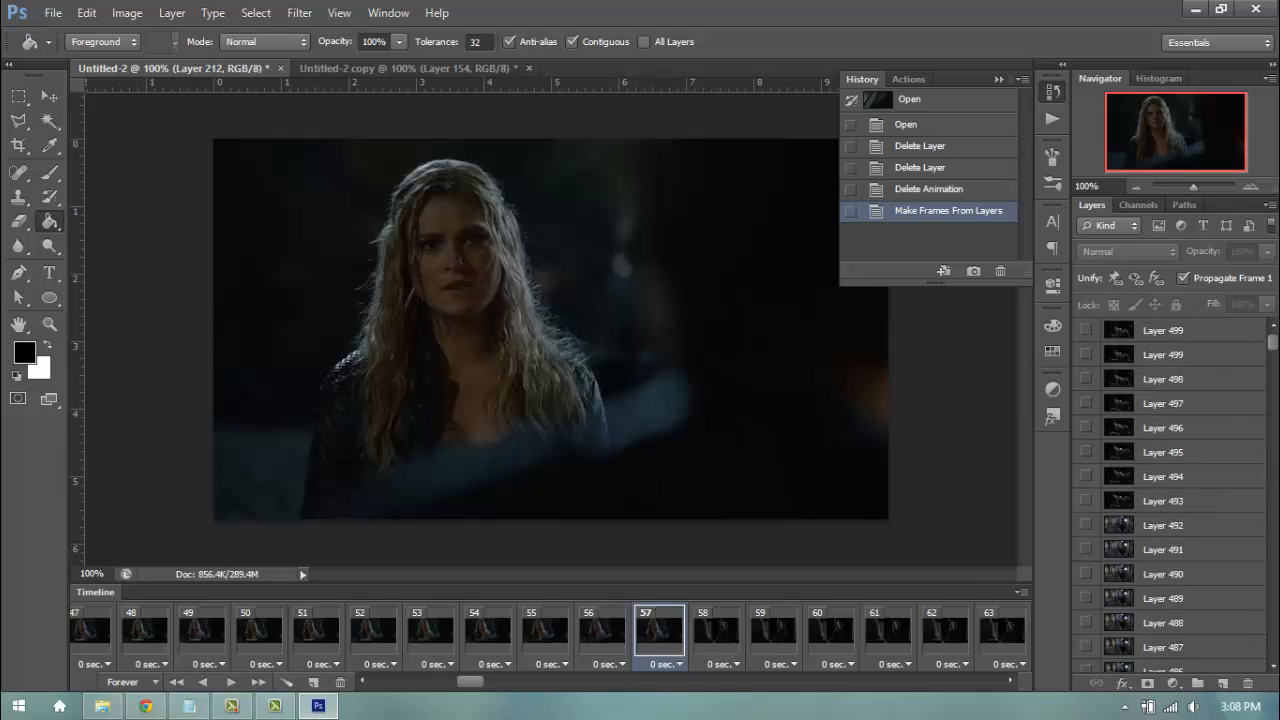
{"action": "left_click", "coordinate": [1200, 331]}
{"action": "left_click_drag", "start_coordinate": [1222, 429], "coordinate": [1199, 343]}
Step: Delete the layers after the woman's shot, from Layer 212 up to the topmost layer
{"action": "scroll", "coordinate": [1188, 510], "scroll_direction": "down", "scroll_amount": 13}
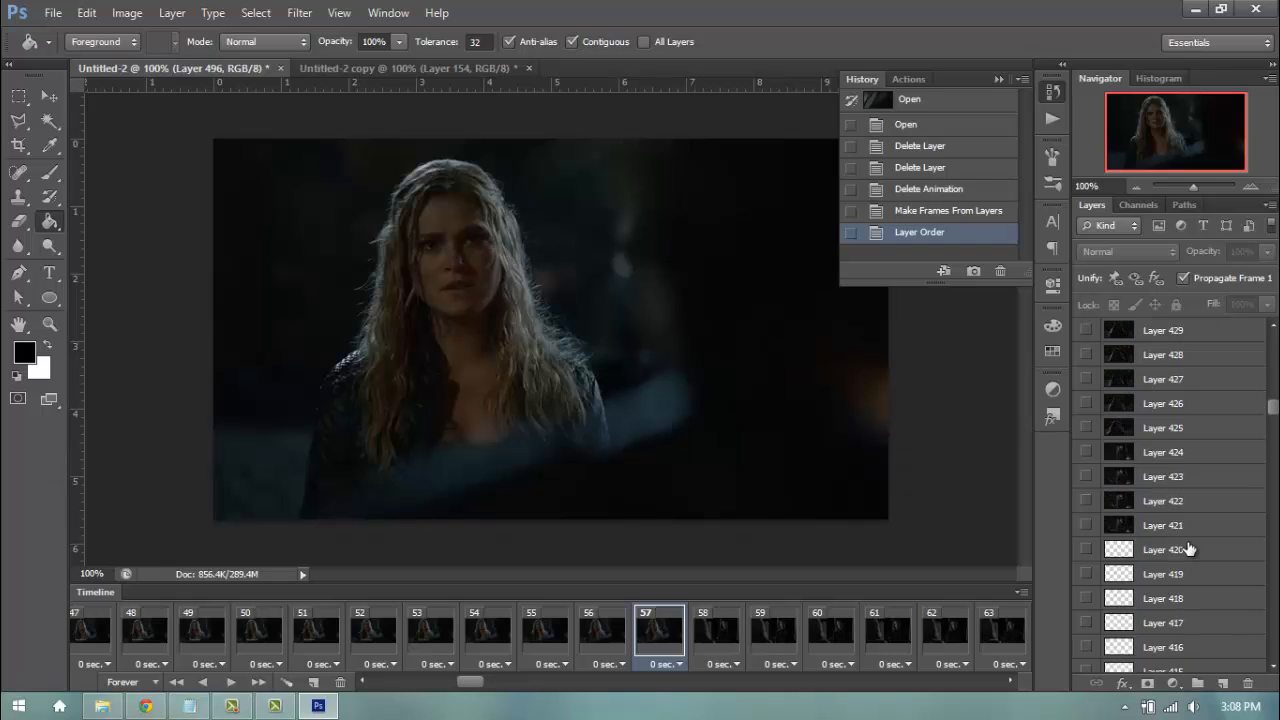
{"action": "scroll", "coordinate": [1188, 549], "scroll_direction": "down", "scroll_amount": 5}
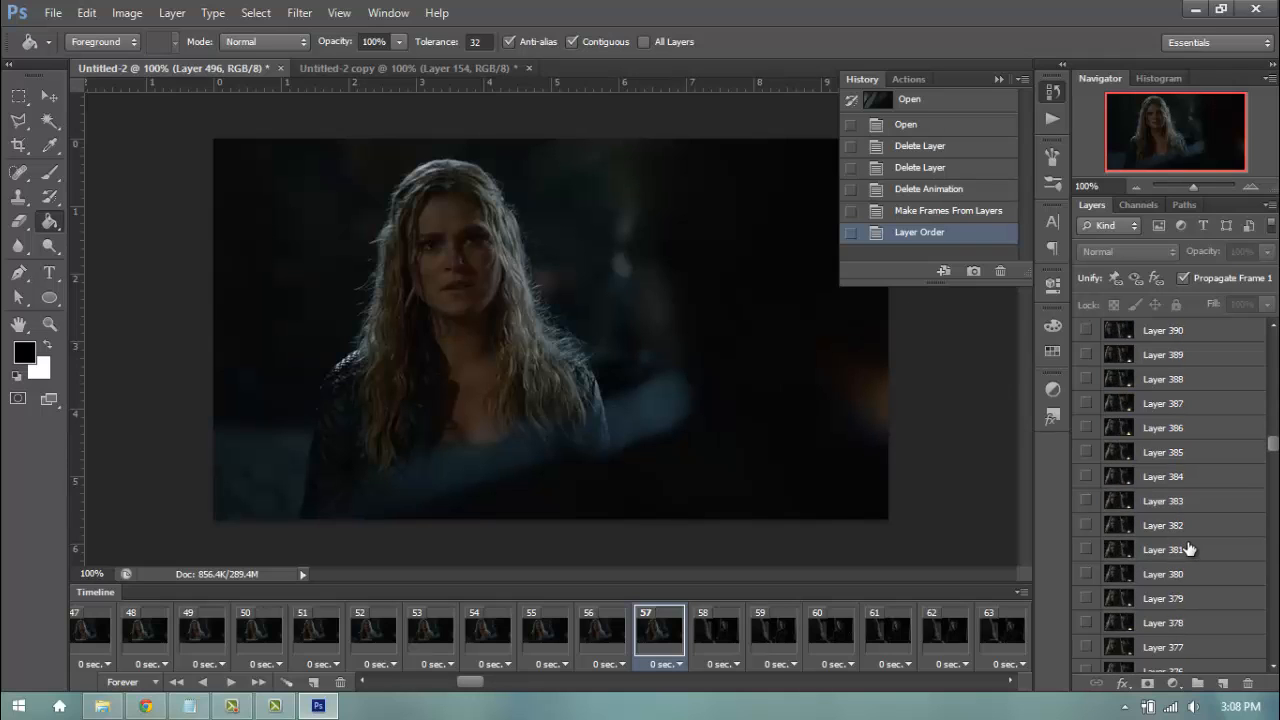
{"action": "scroll", "coordinate": [1183, 551], "scroll_direction": "down", "scroll_amount": 14}
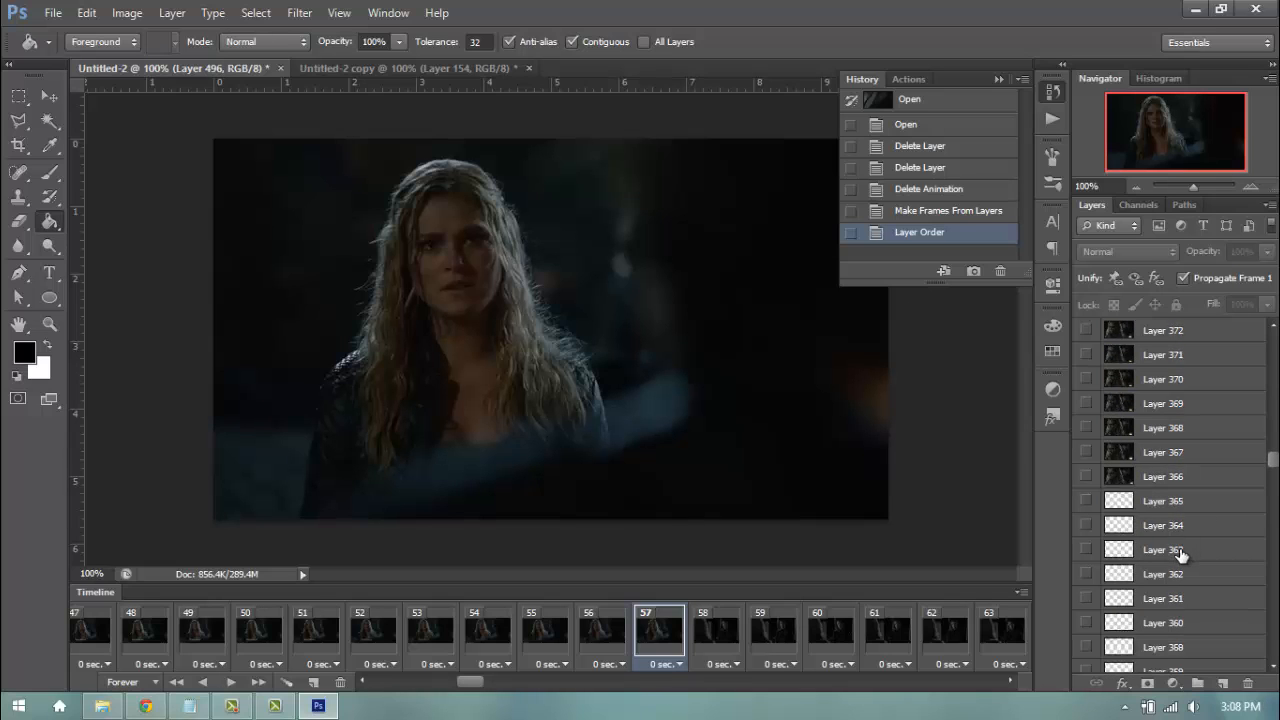
{"action": "scroll", "coordinate": [1180, 552], "scroll_direction": "down", "scroll_amount": 8}
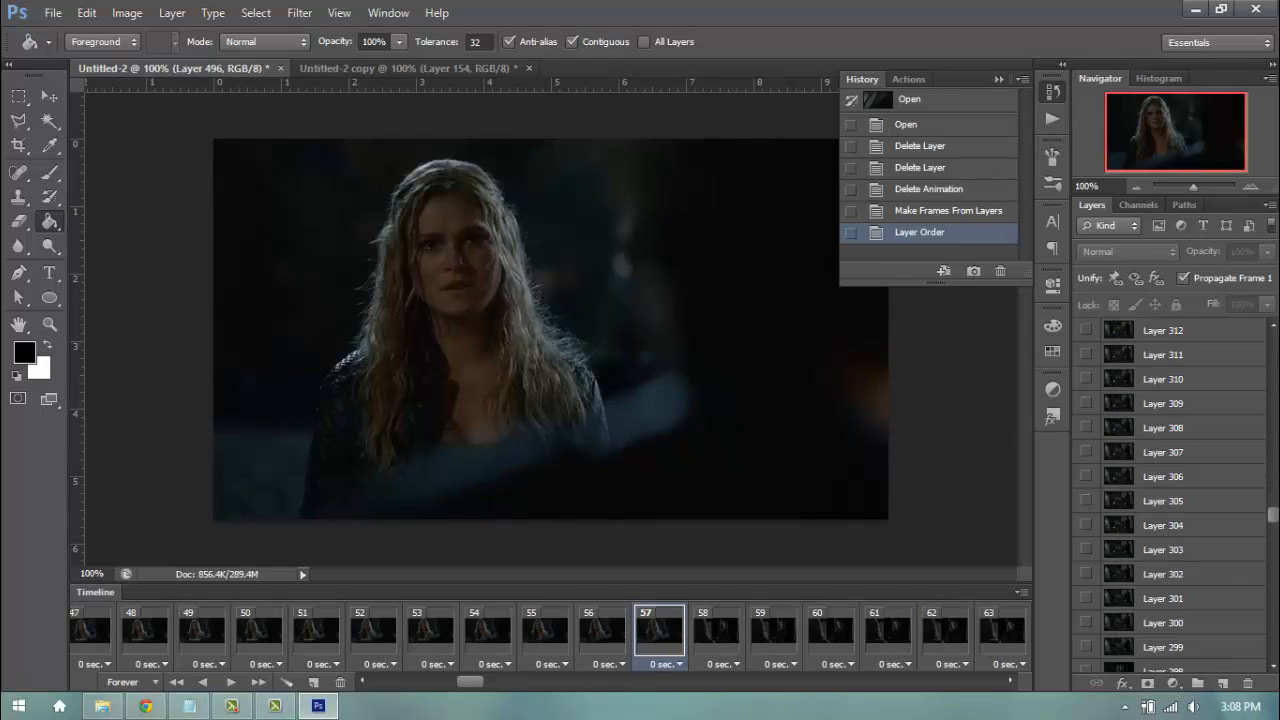
{"action": "scroll", "coordinate": [1236, 540], "scroll_direction": "down", "scroll_amount": 16}
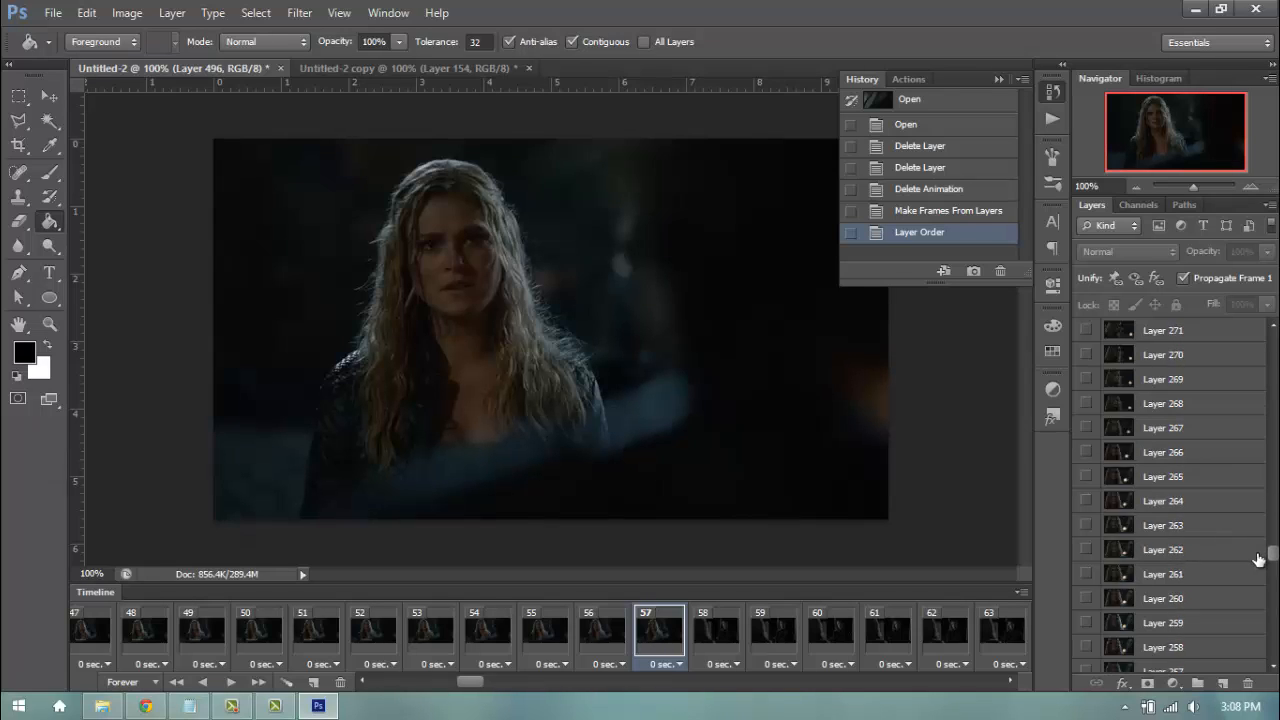
{"action": "mouse_move", "coordinate": [1275, 556]}
{"action": "left_mouse_down"}
{"action": "mouse_move", "coordinate": [1276, 645]}
{"action": "mouse_move", "coordinate": [1276, 497]}
{"action": "mouse_move", "coordinate": [1275, 578]}
{"action": "left_mouse_up"}
{"action": "left_click_drag", "start_coordinate": [471, 682], "coordinate": [420, 687]}
{"action": "scroll", "coordinate": [1150, 614], "scroll_direction": "down", "scroll_amount": 9}
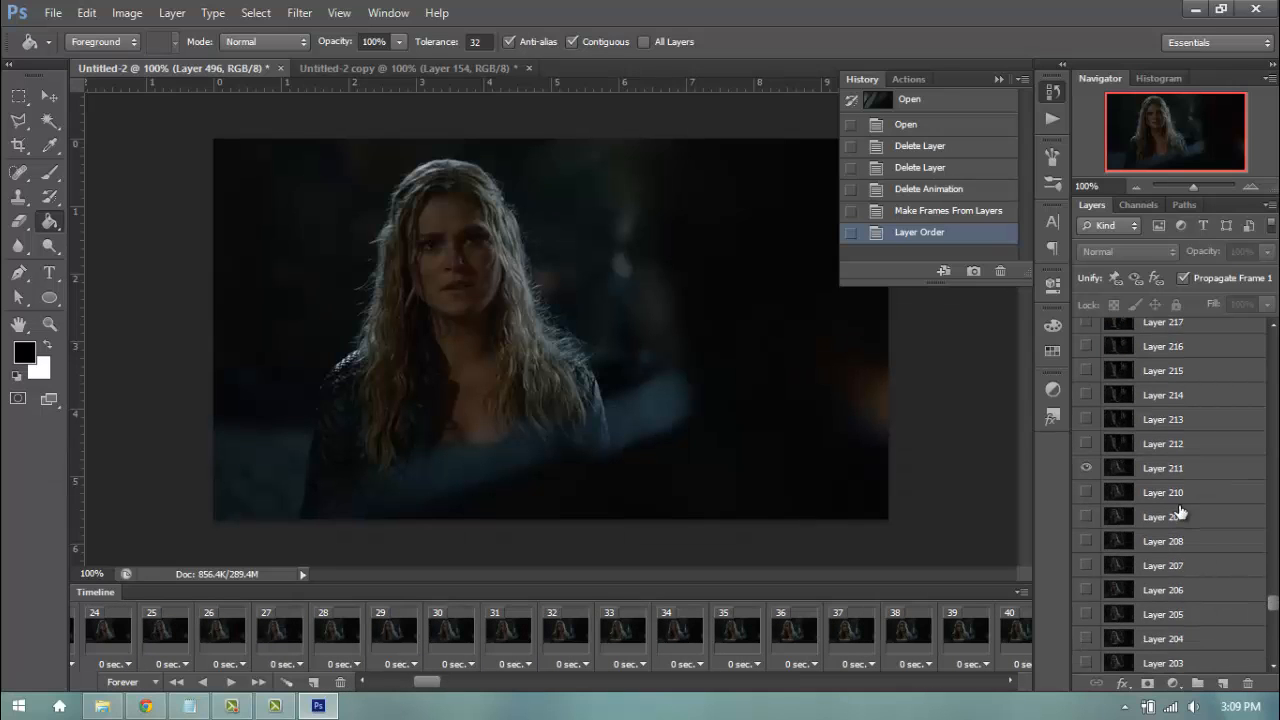
{"action": "left_click", "coordinate": [1180, 450]}
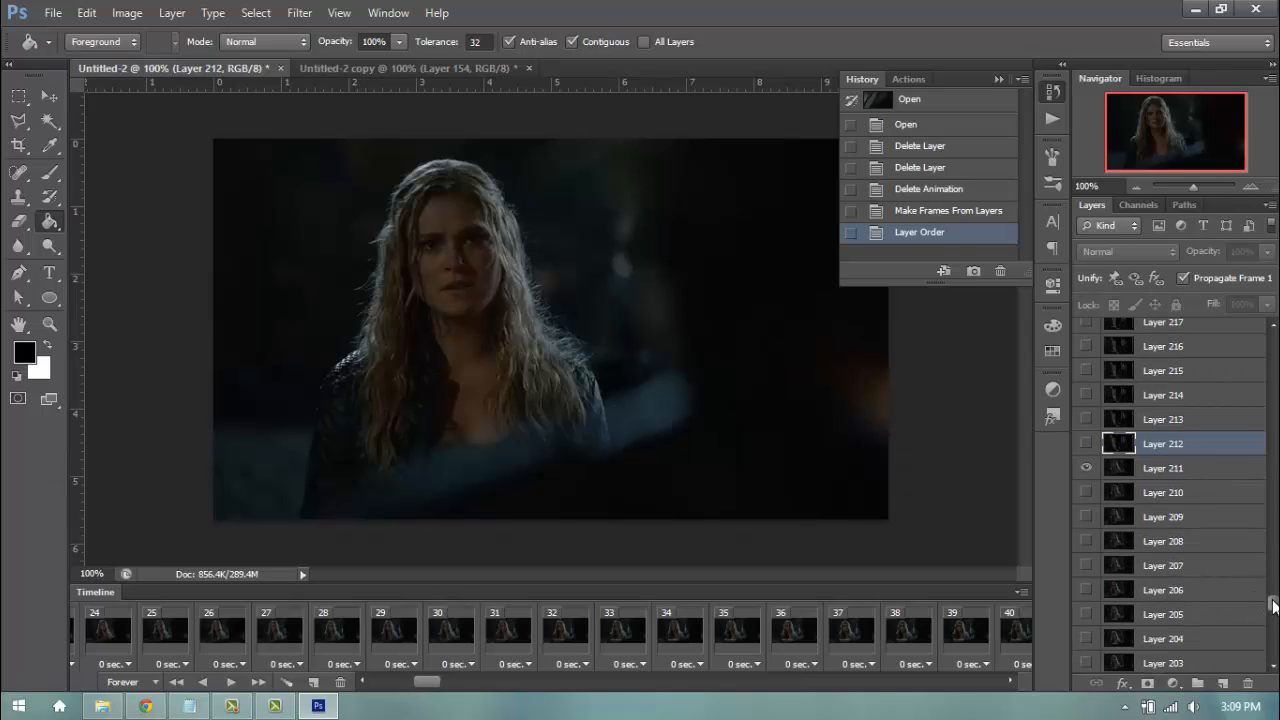
{"action": "left_click_drag", "start_coordinate": [1274, 604], "coordinate": [1272, 338]}
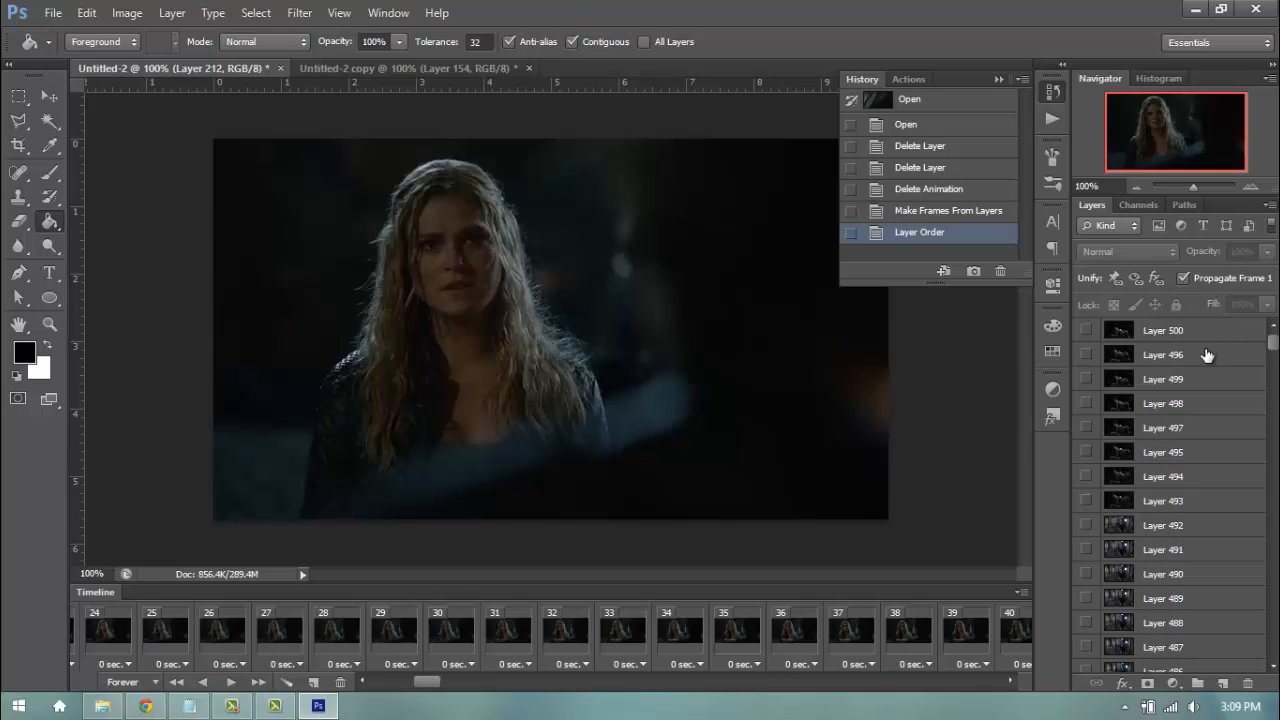
{"action": "key", "text": "ctrl+alt+a"}
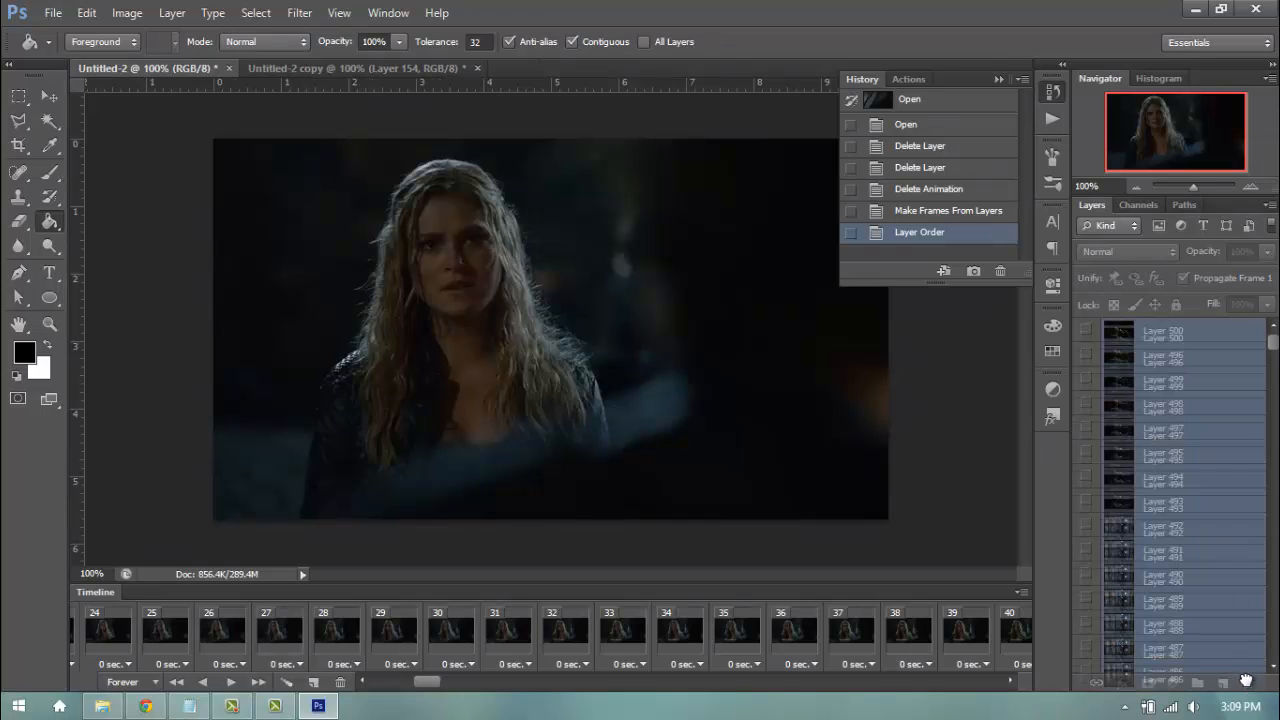
{"action": "left_click", "coordinate": [1246, 681]}
Step: Delete the old animation in Untitled-2 and make new frames from the remaining layers
{"action": "left_click", "coordinate": [1022, 592]}
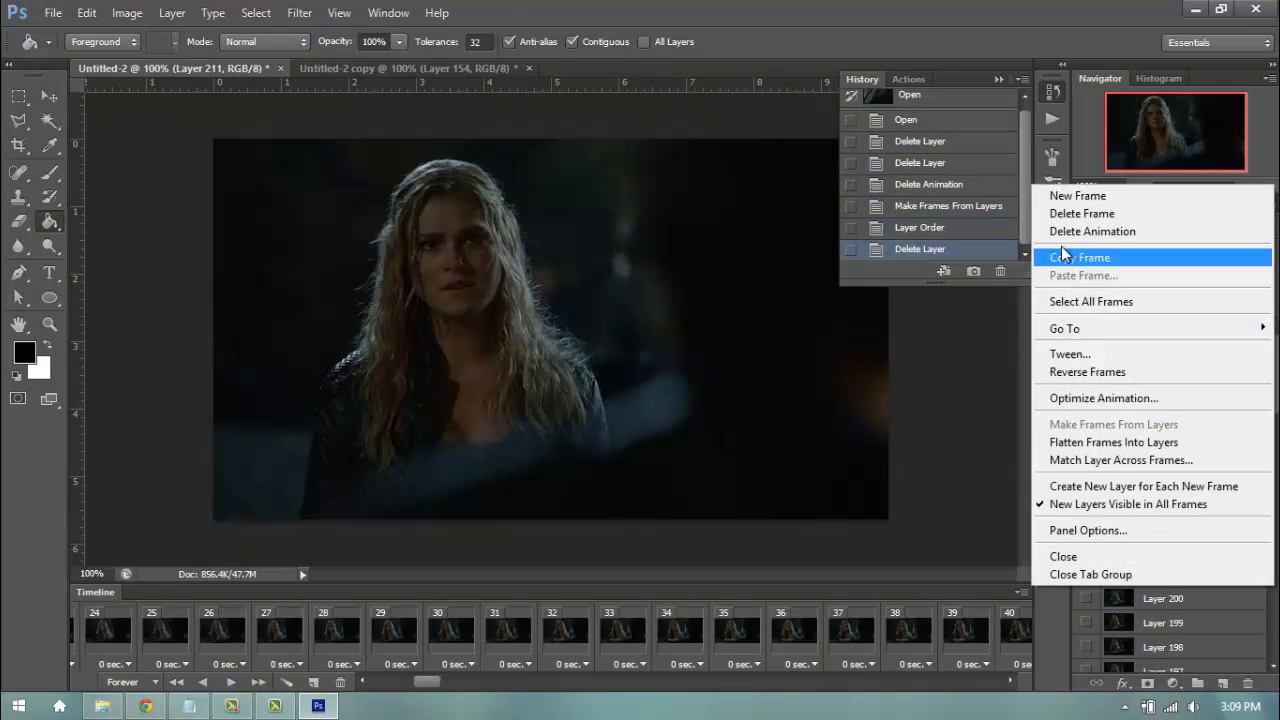
{"action": "left_click", "coordinate": [1092, 231]}
{"action": "left_click", "coordinate": [1022, 592]}
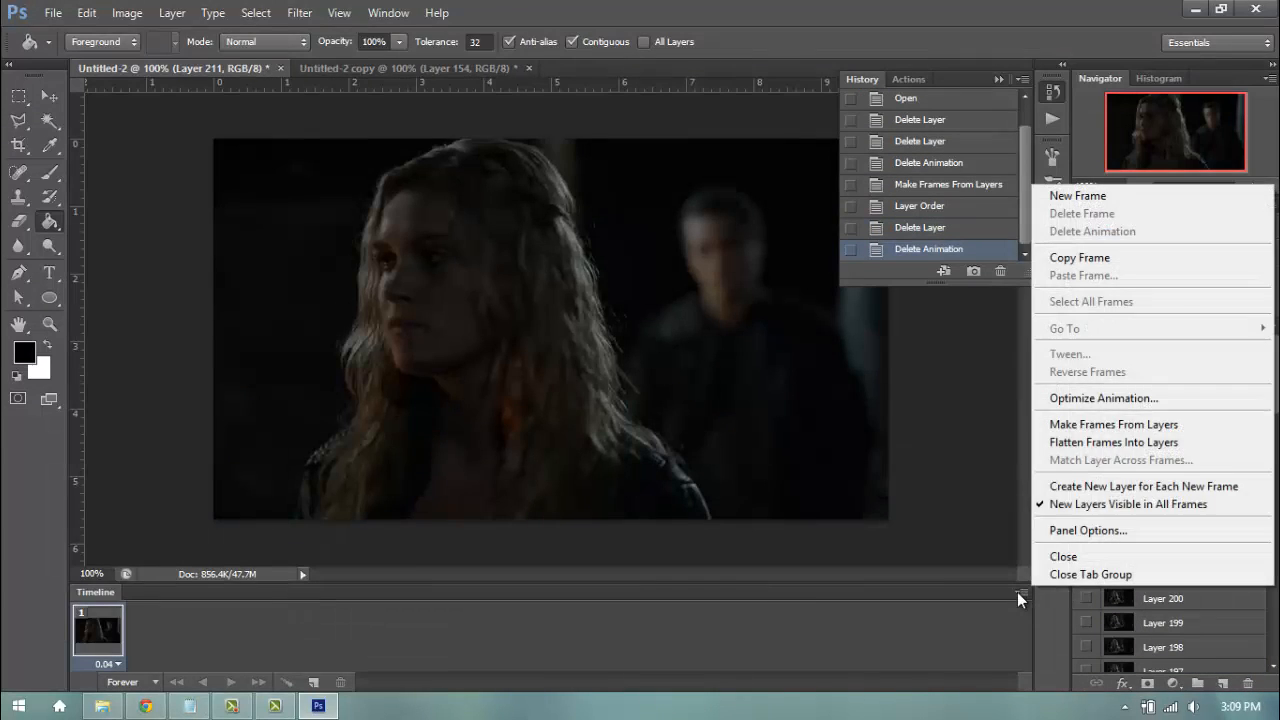
{"action": "left_click", "coordinate": [1071, 425]}
{"action": "left_click_drag", "start_coordinate": [521, 682], "coordinate": [1006, 640]}
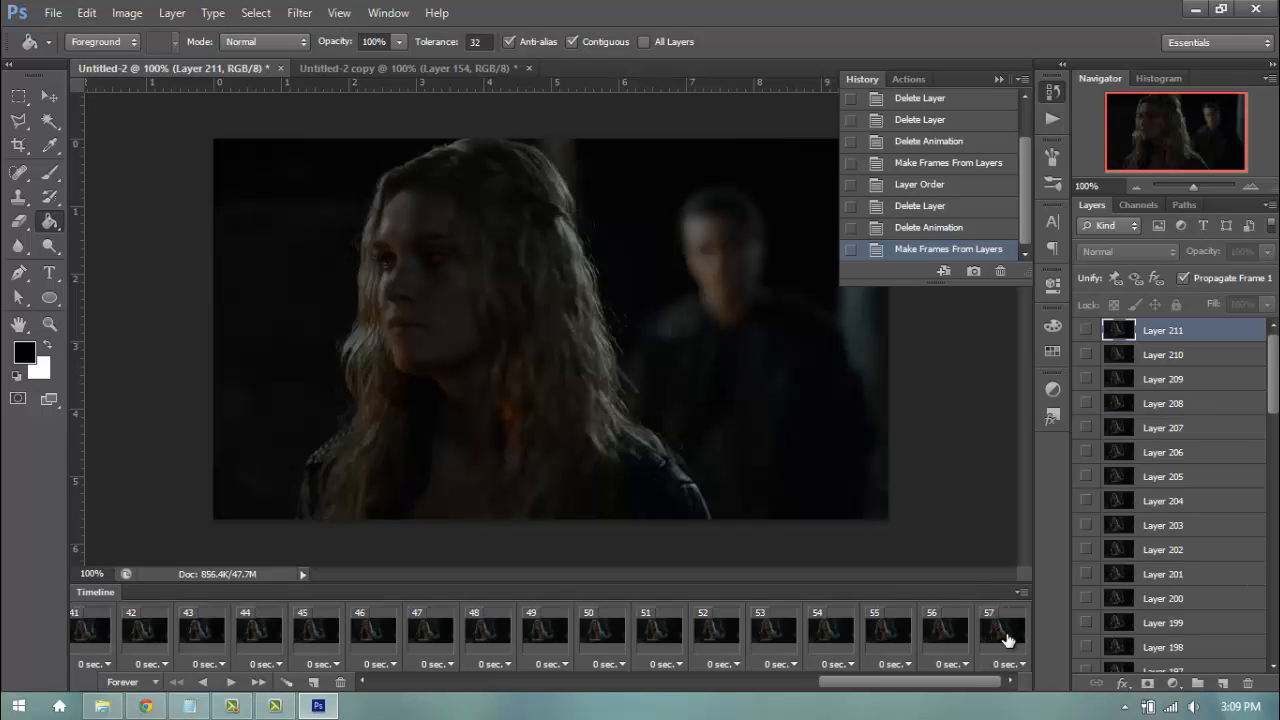
Step: Switch to the Untitled-2 copy document and delete its topmost layer, Layer 154
{"action": "left_click", "coordinate": [396, 73]}
{"action": "left_click_drag", "start_coordinate": [1004, 647], "coordinate": [342, 680]}
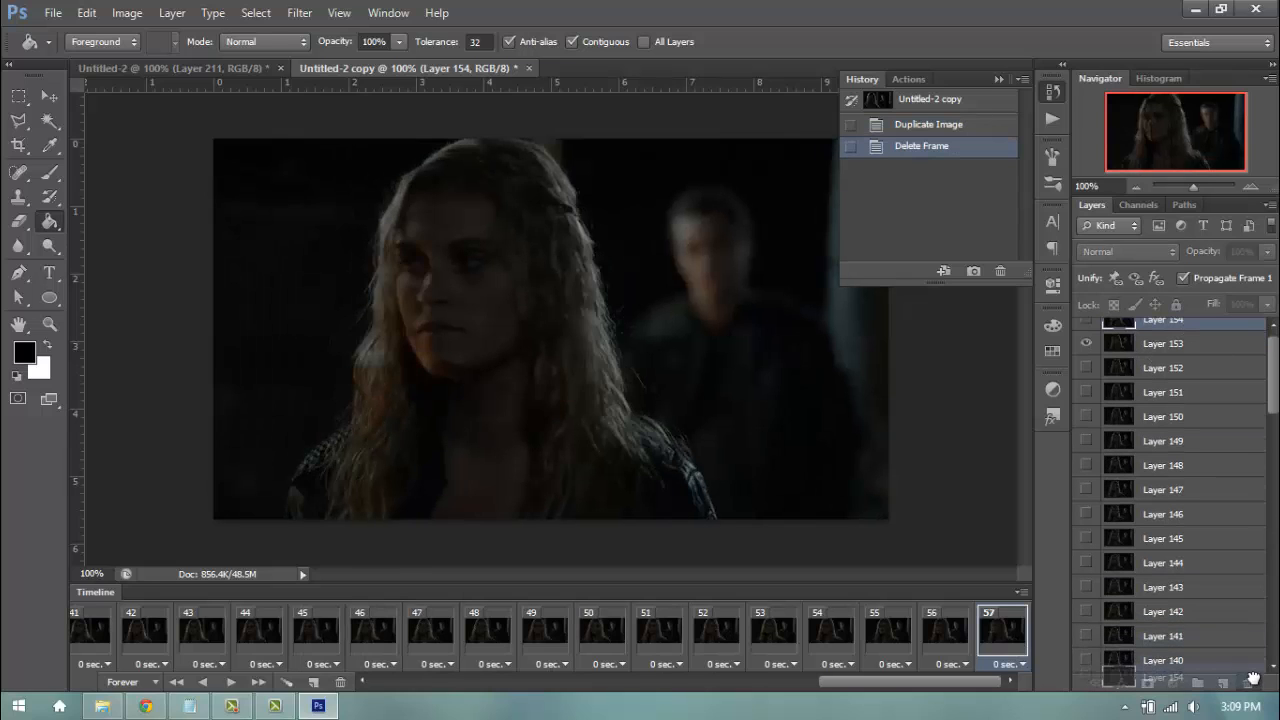
{"action": "left_click_drag", "start_coordinate": [1252, 679], "coordinate": [1249, 682]}
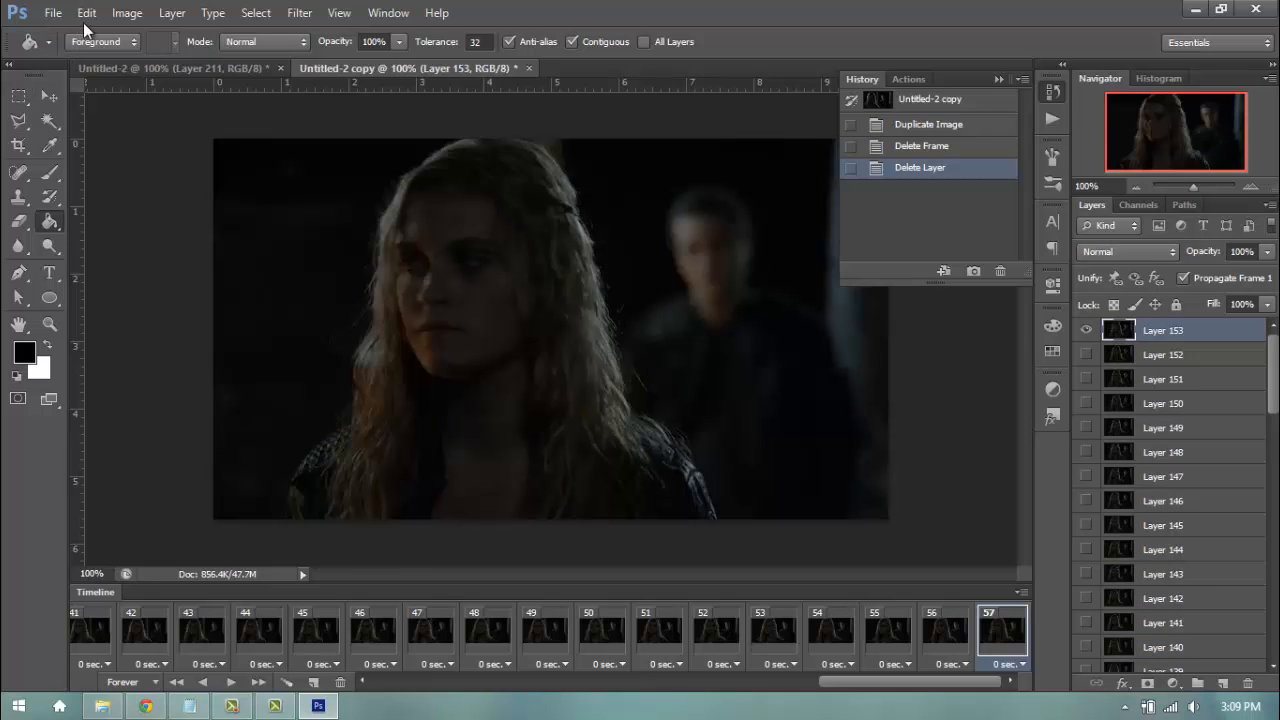
{"action": "left_click", "coordinate": [115, 15]}
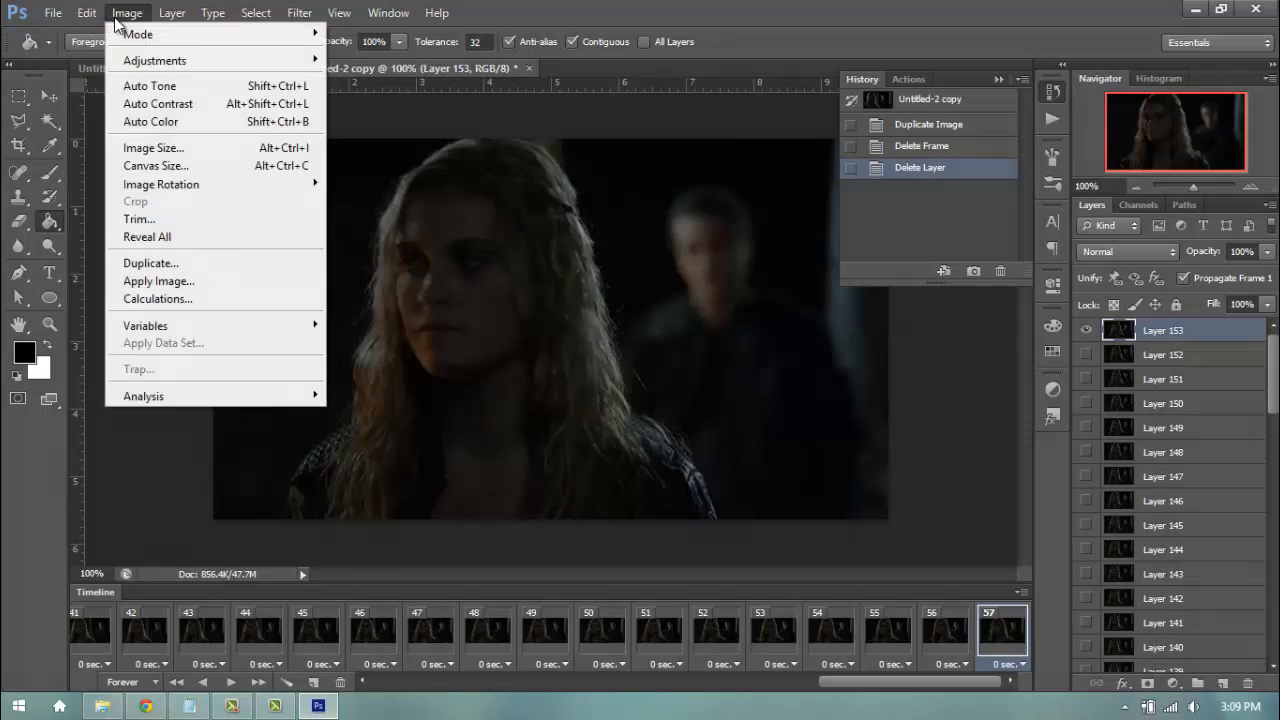
{"action": "left_click", "coordinate": [132, 148]}
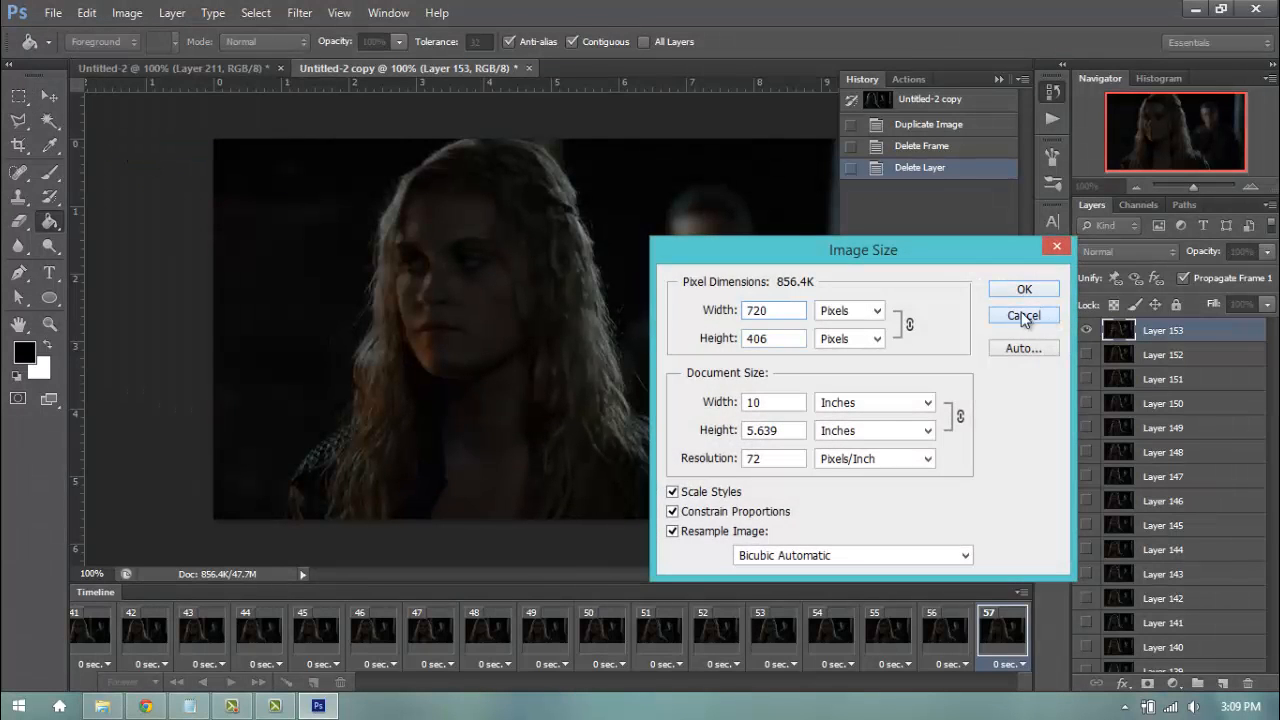
{"action": "left_click", "coordinate": [1043, 315]}
Step: Crop the whole image in Untitled-2 copy to 350 × 197 px and select its first frame
{"action": "left_click", "coordinate": [19, 146]}
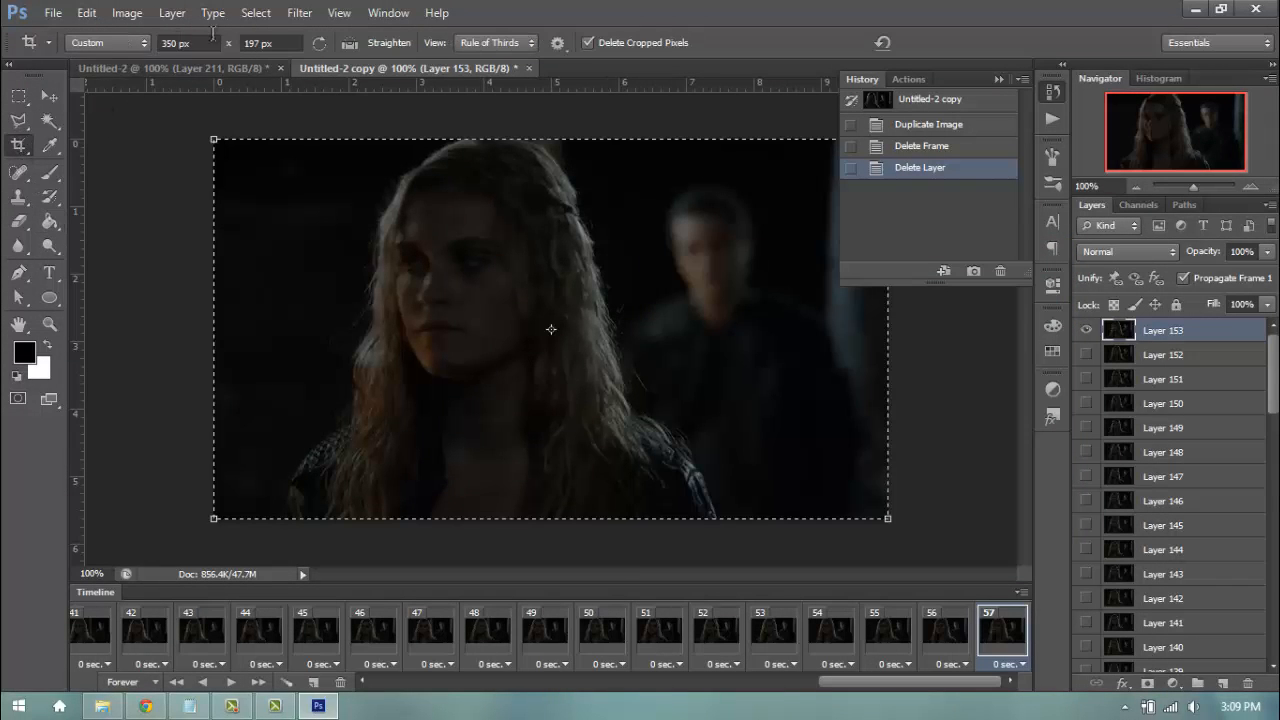
{"action": "left_click", "coordinate": [420, 249]}
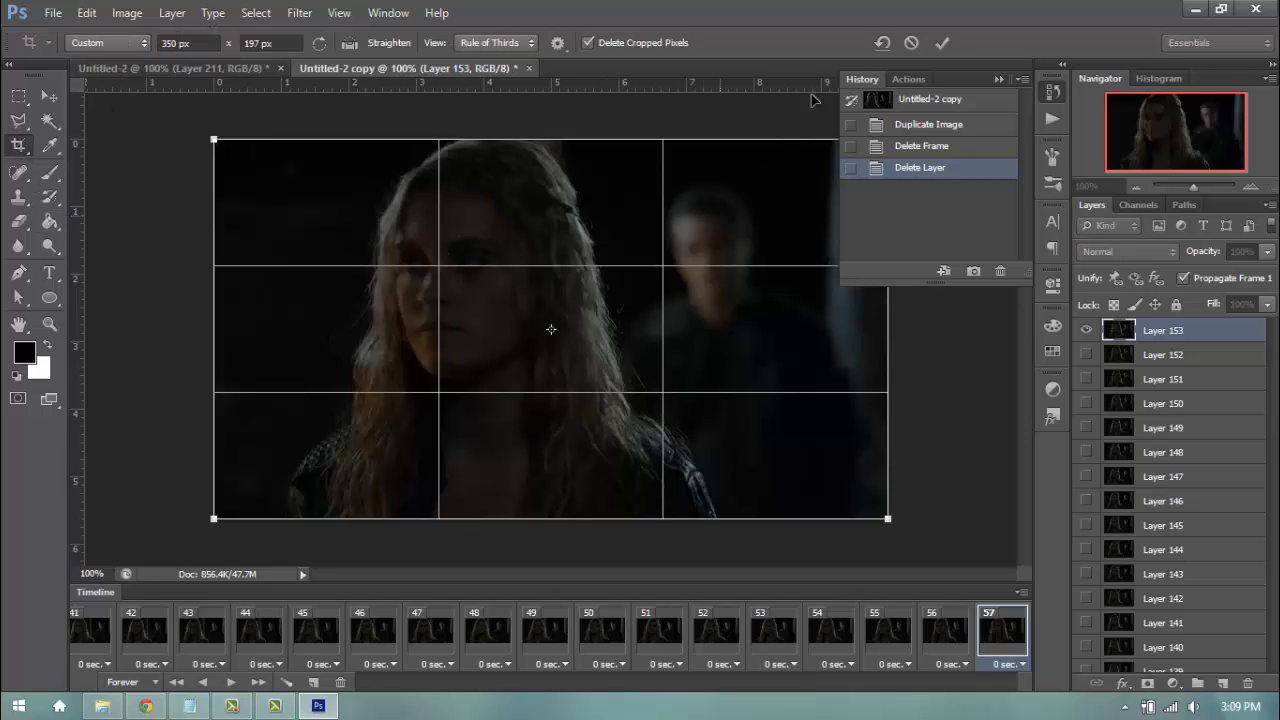
{"action": "left_click", "coordinate": [946, 42]}
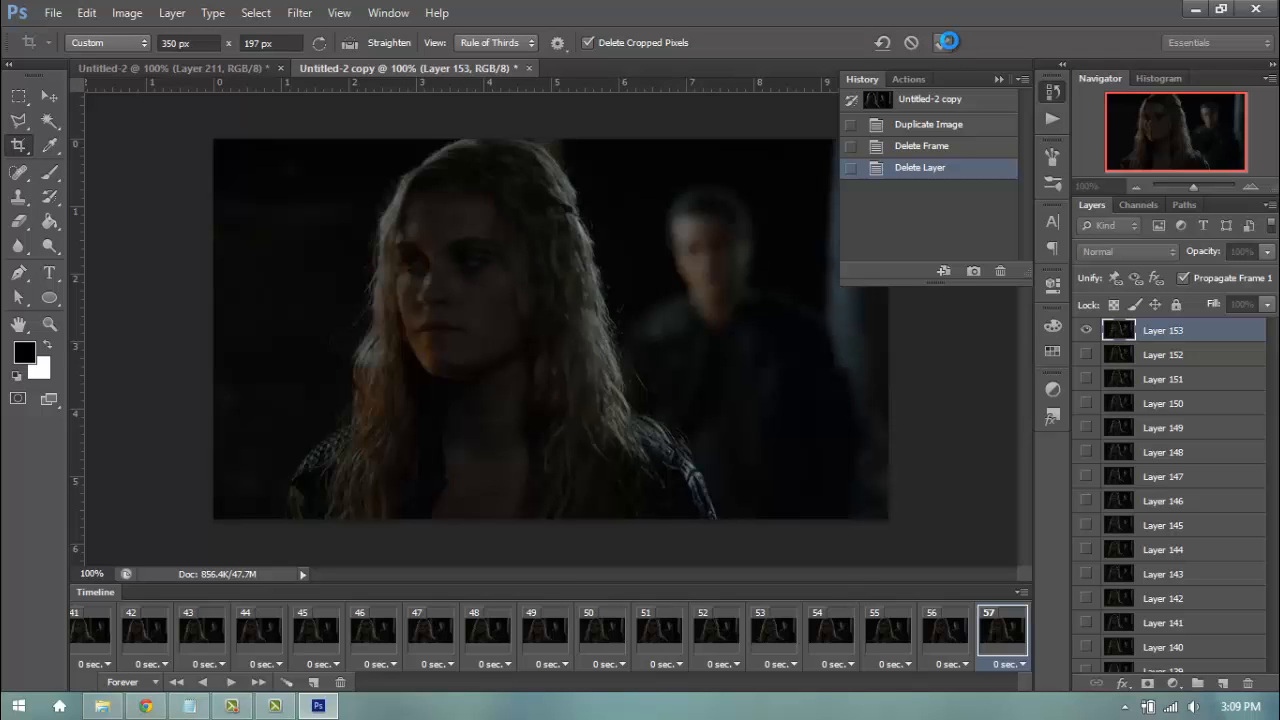
{"action": "key", "text": "m"}
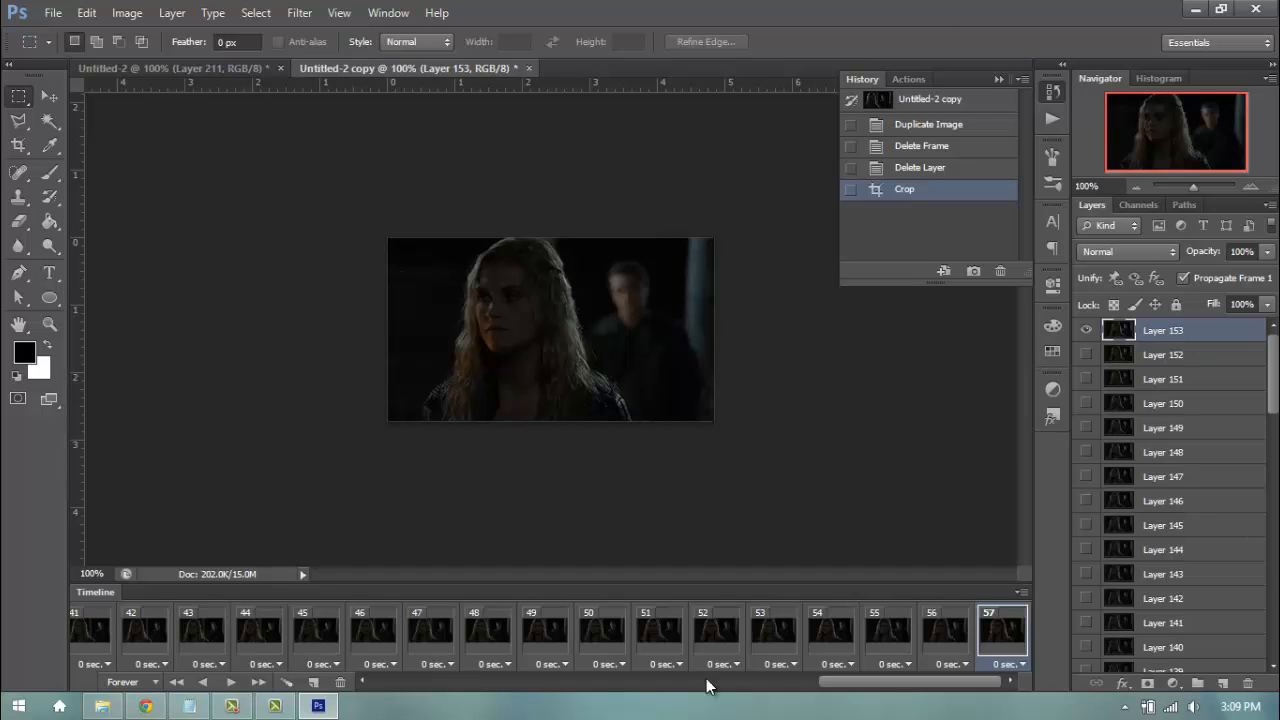
{"action": "left_click_drag", "start_coordinate": [832, 688], "coordinate": [387, 684]}
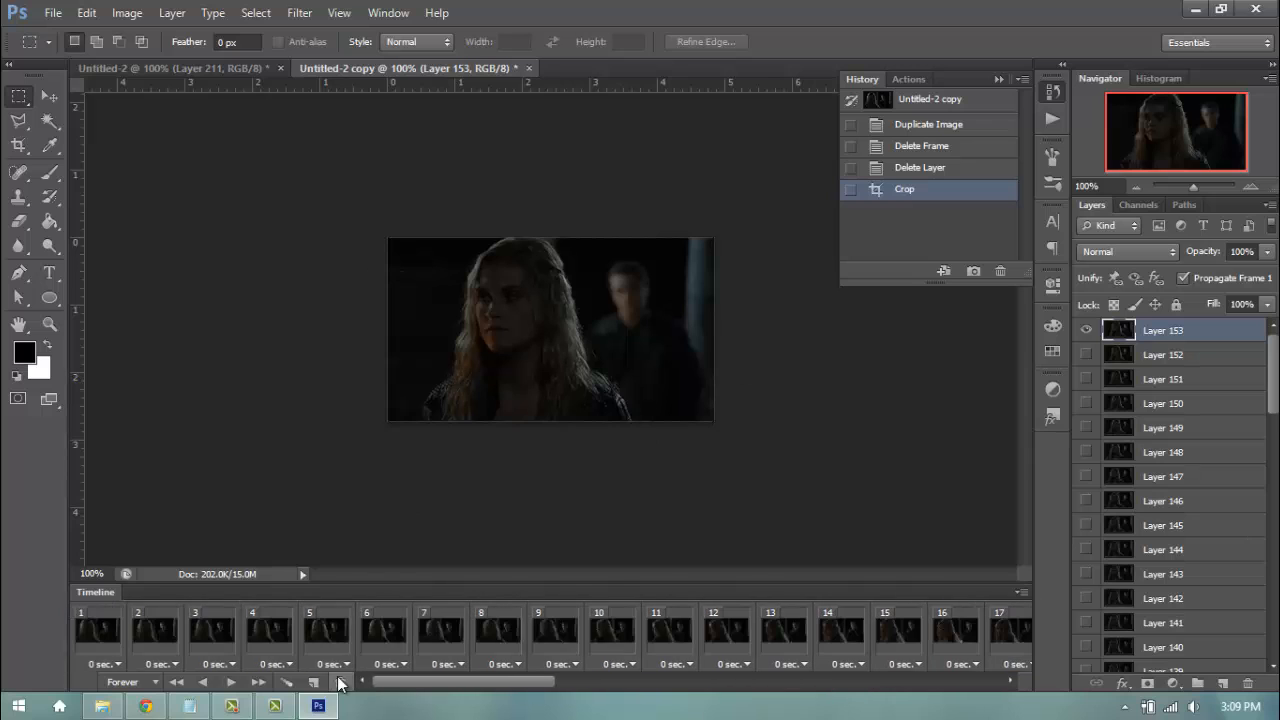
{"action": "left_click", "coordinate": [98, 630]}
Step: Switch to the Untitled-2 document and crop its whole image to 350 × 197 px
{"action": "left_click", "coordinate": [216, 70]}
{"action": "key", "text": "c"}
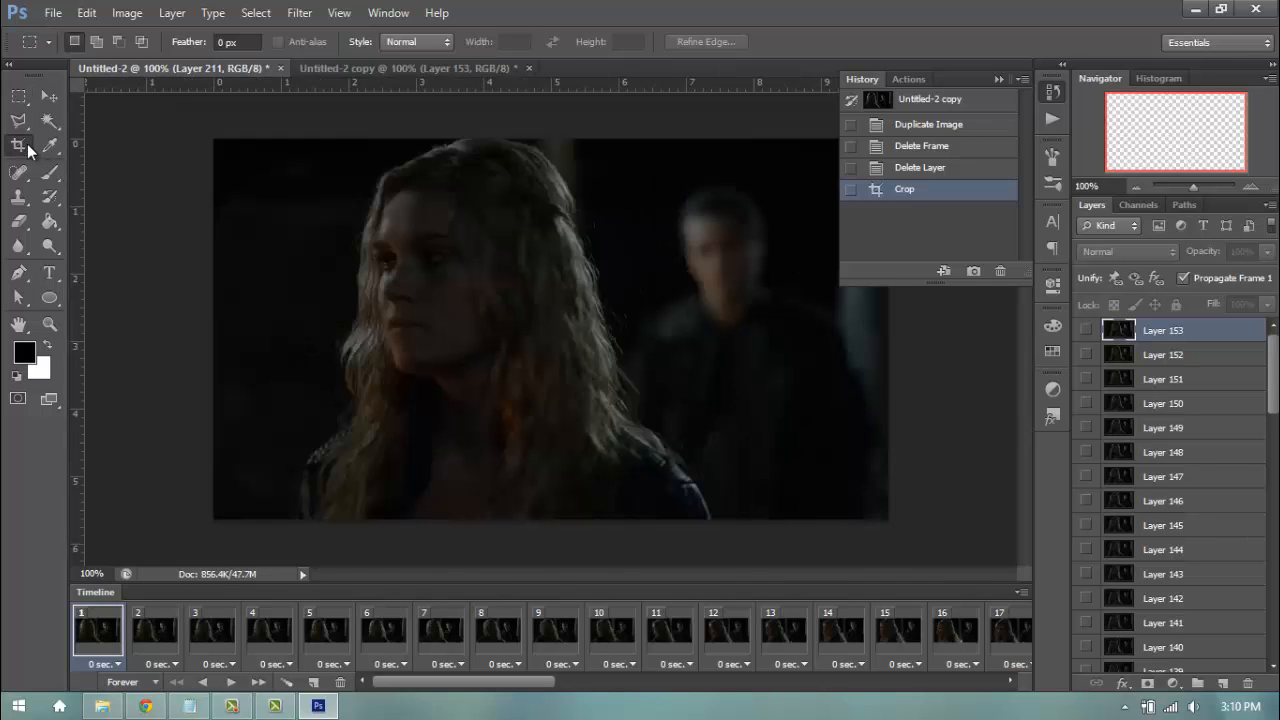
{"action": "left_click", "coordinate": [940, 43]}
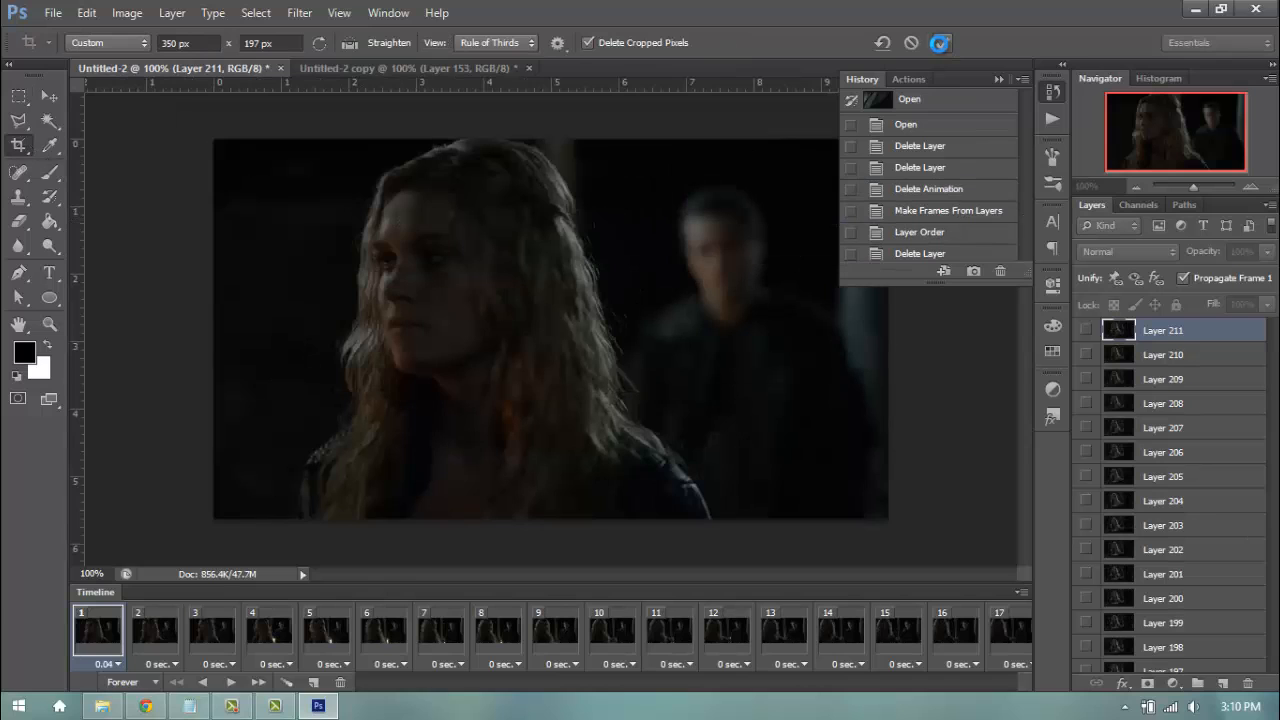
{"action": "key", "text": "m"}
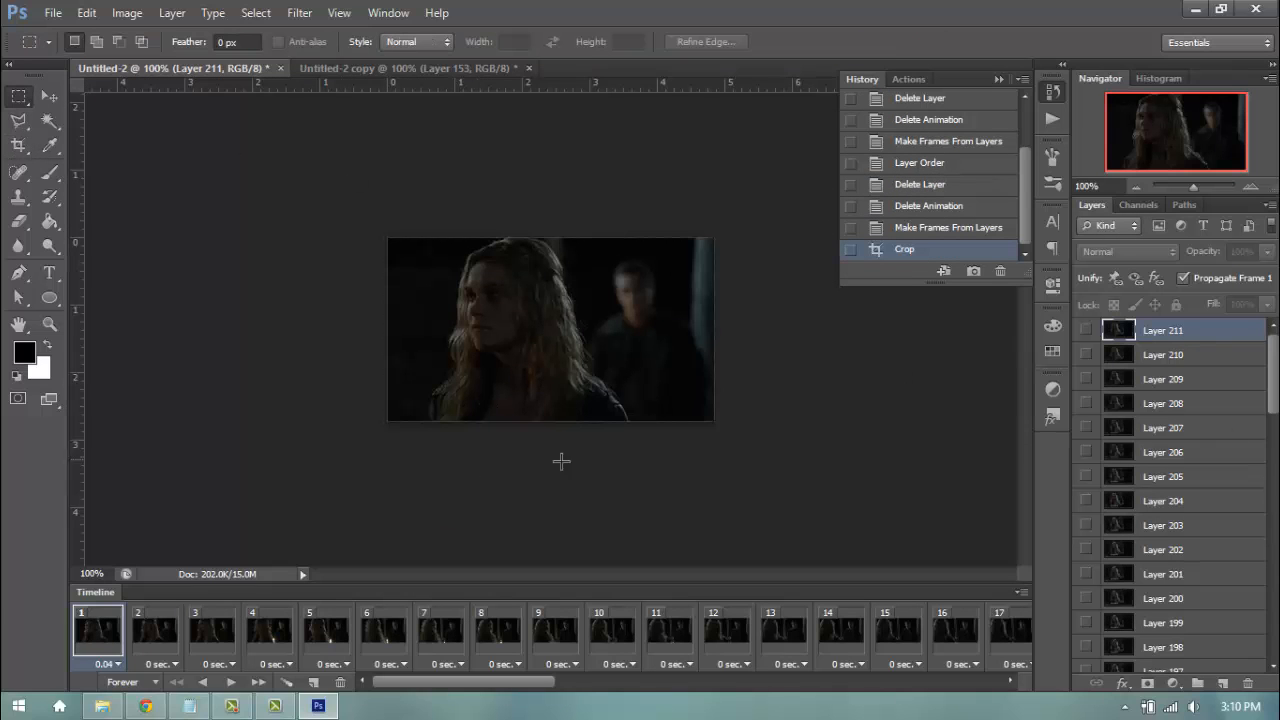
Step: Add a new layer filled with black in Untitled-2 and move it to the bottom of the stack, below Layer 155
{"action": "left_click", "coordinate": [1255, 187]}
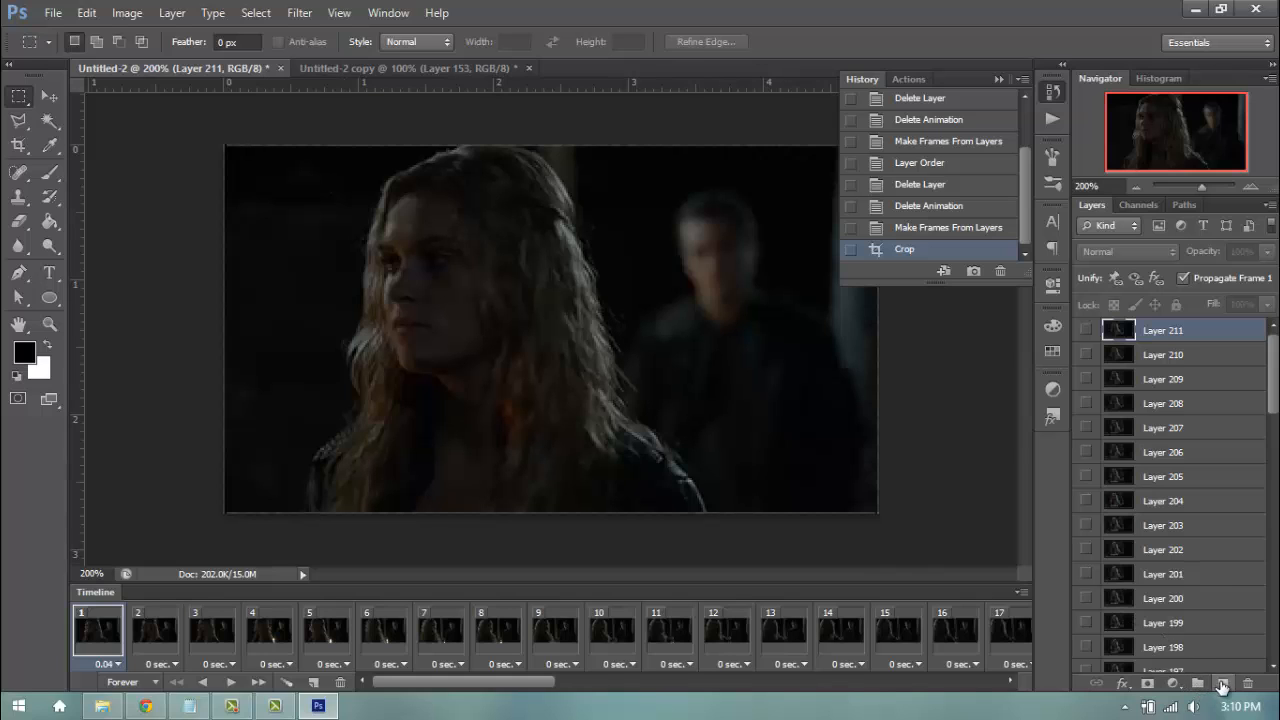
{"action": "left_click", "coordinate": [1222, 683]}
{"action": "left_click", "coordinate": [52, 222]}
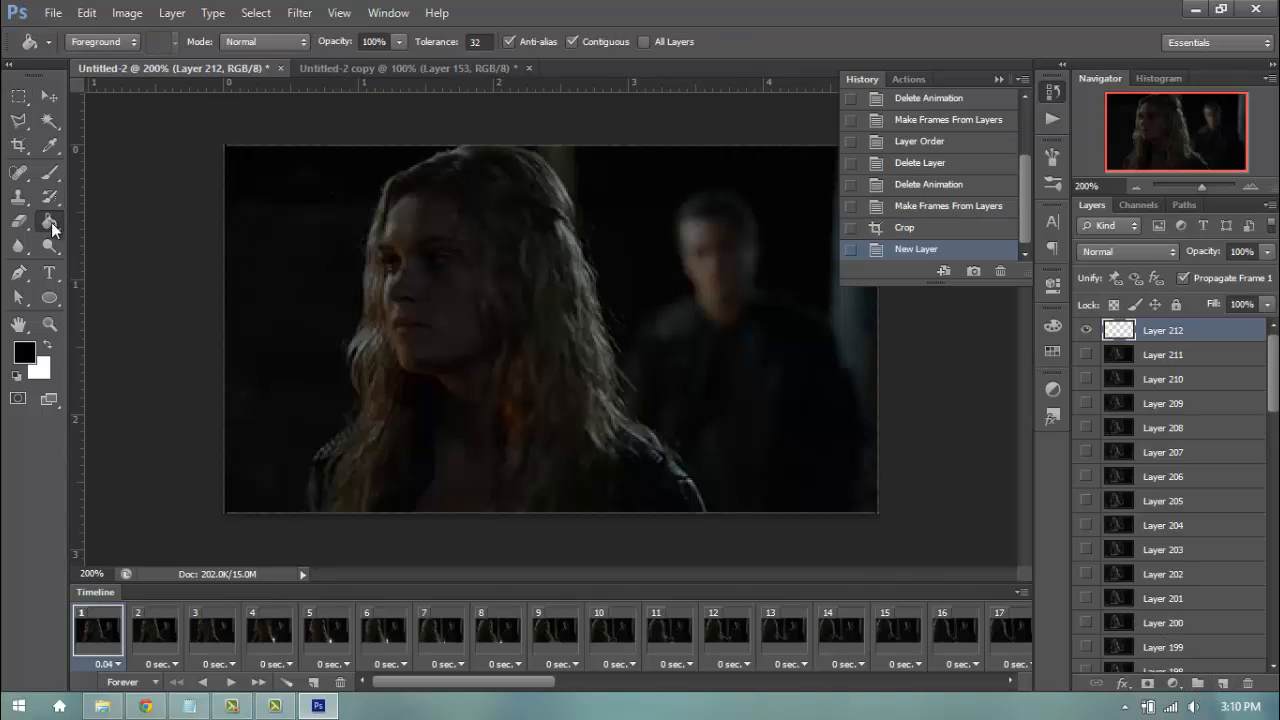
{"action": "left_click", "coordinate": [24, 351]}
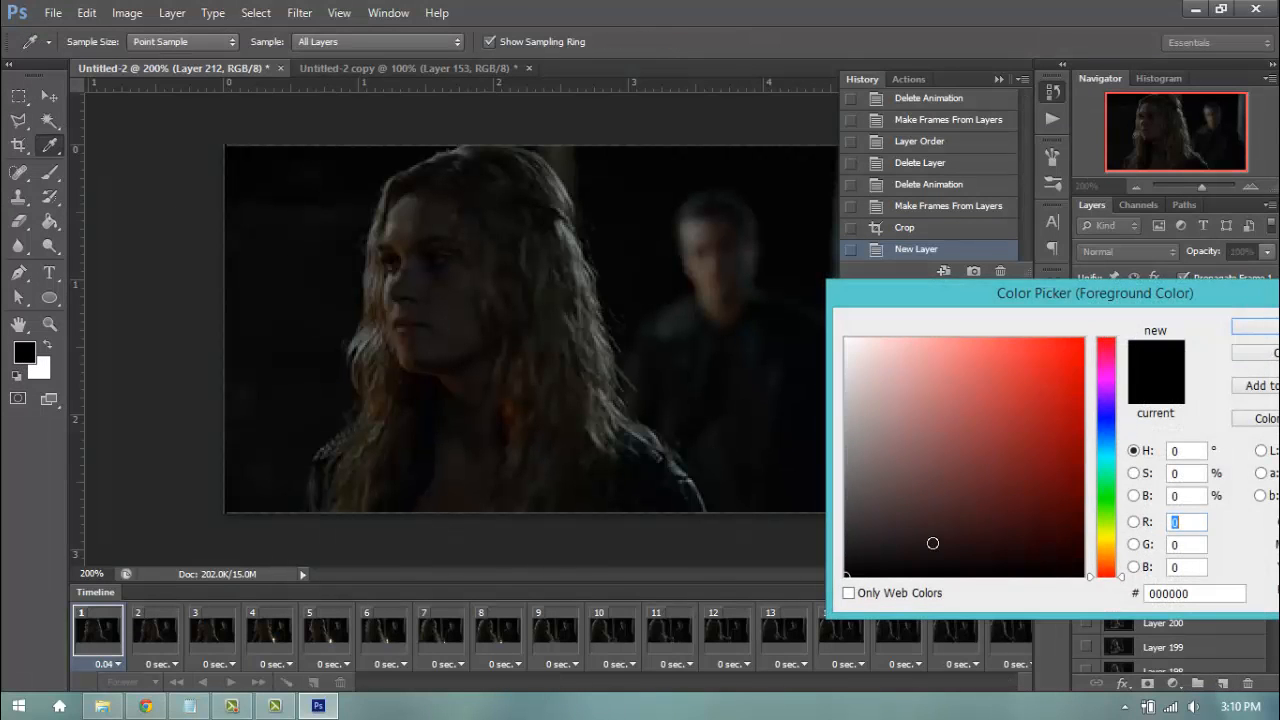
{"action": "left_click", "coordinate": [1262, 334]}
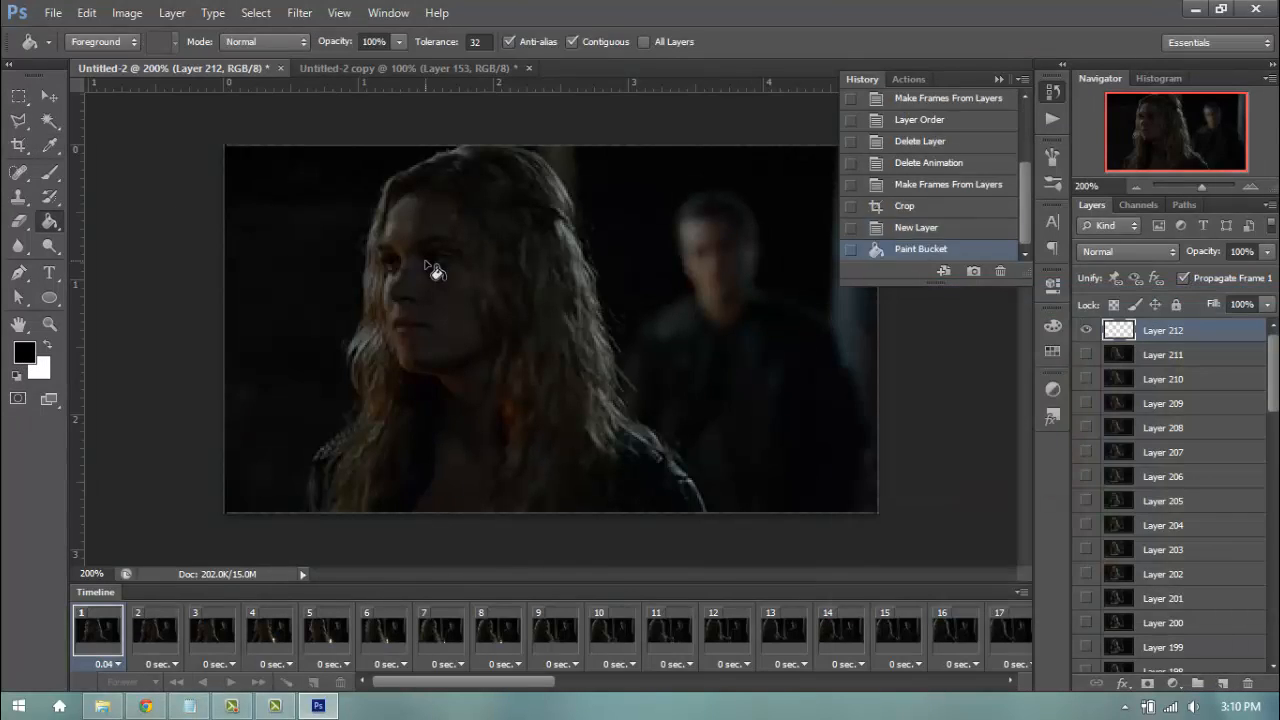
{"action": "left_click", "coordinate": [458, 262]}
{"action": "scroll", "coordinate": [1166, 609], "scroll_direction": "down", "scroll_amount": 1}
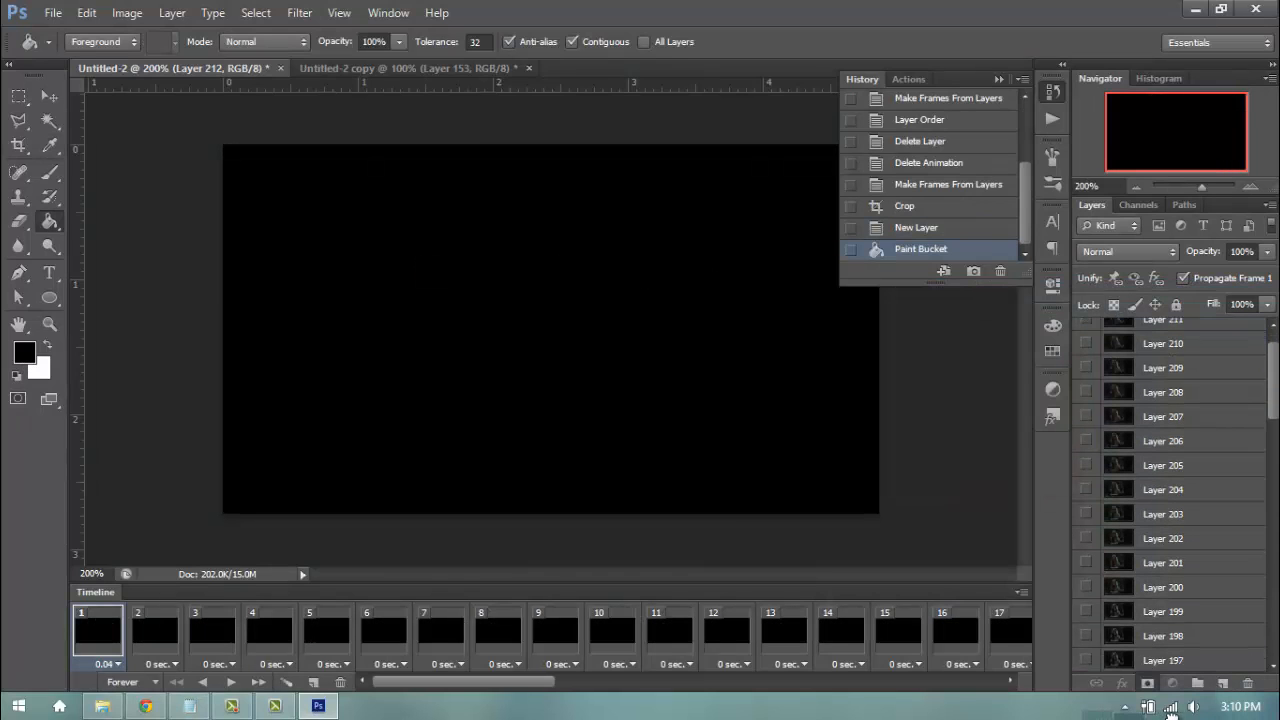
{"action": "left_click_drag", "start_coordinate": [1181, 712], "coordinate": [1168, 670]}
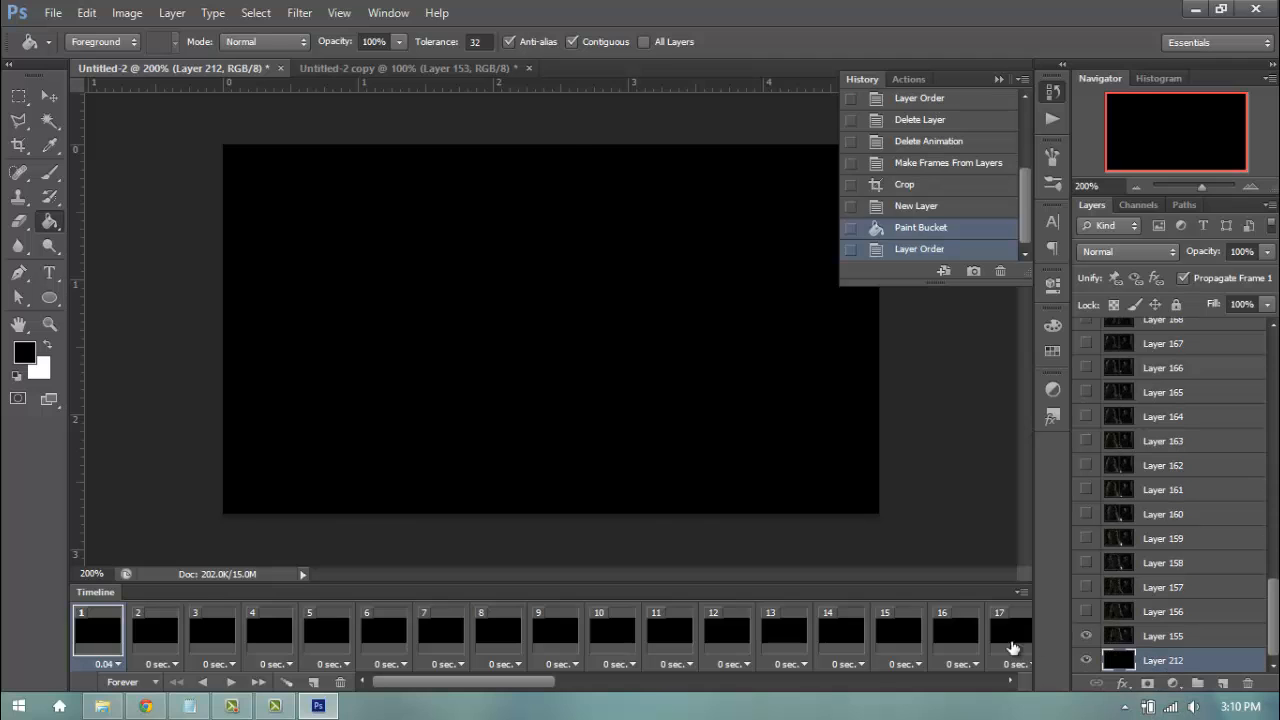
Step: Add a black-filled layer in Untitled-2 copy as well and move it to the bottom, below Layer 97
{"action": "left_click", "coordinate": [470, 69]}
{"action": "left_click", "coordinate": [1220, 682]}
{"action": "left_click", "coordinate": [784, 350]}
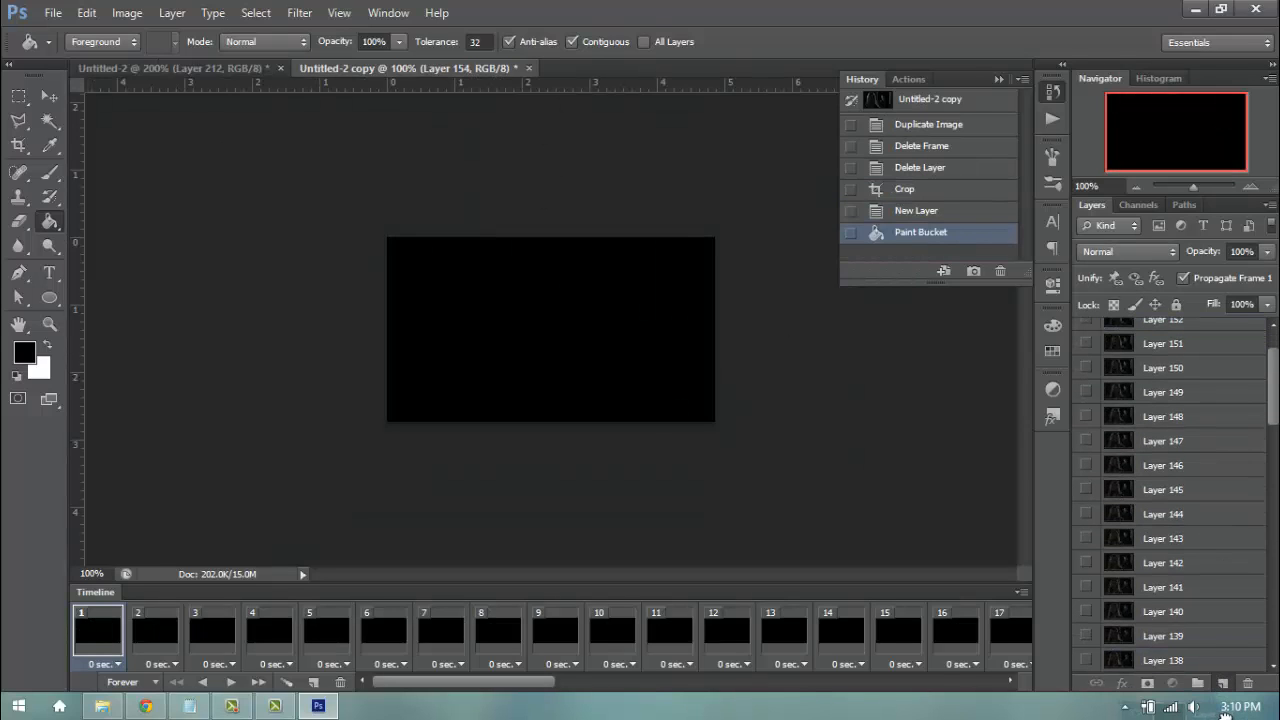
{"action": "left_click_drag", "start_coordinate": [1229, 715], "coordinate": [1229, 672]}
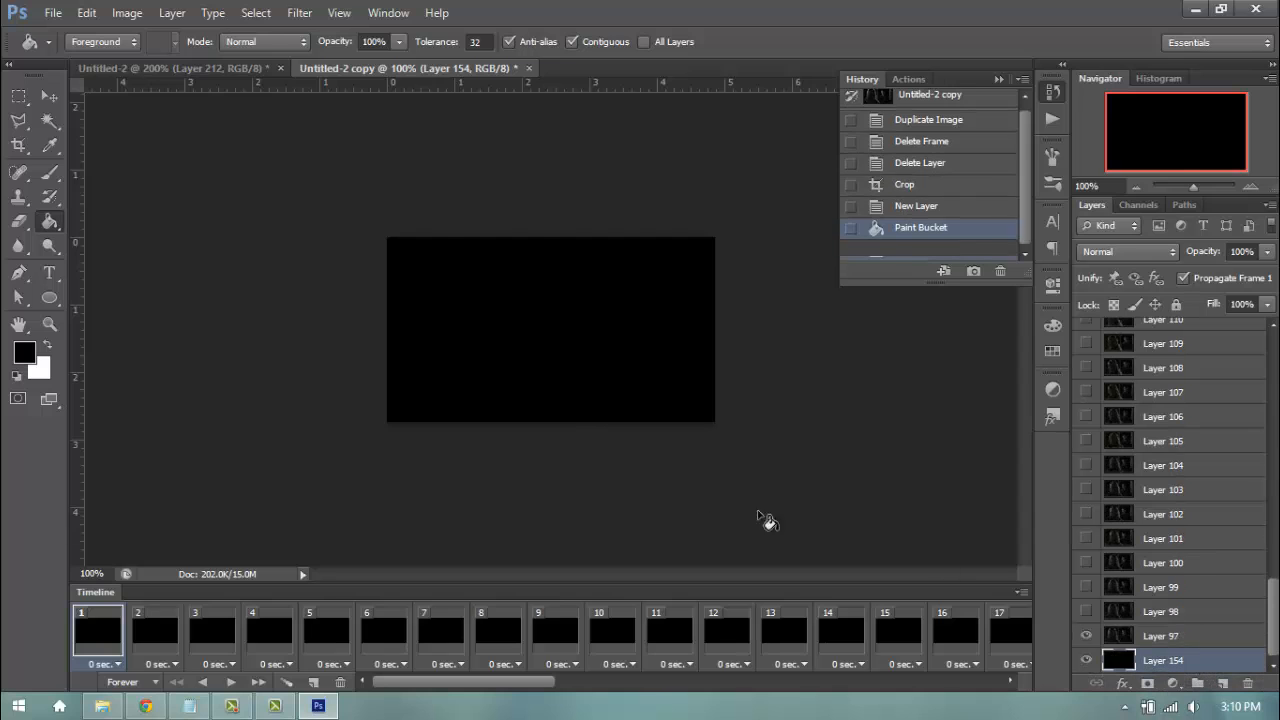
Step: Collapse the History panel and check the copy's animation frames from the first to the last
{"action": "left_click", "coordinate": [1058, 89]}
{"action": "scroll", "coordinate": [786, 657], "scroll_direction": "down", "scroll_amount": 5}
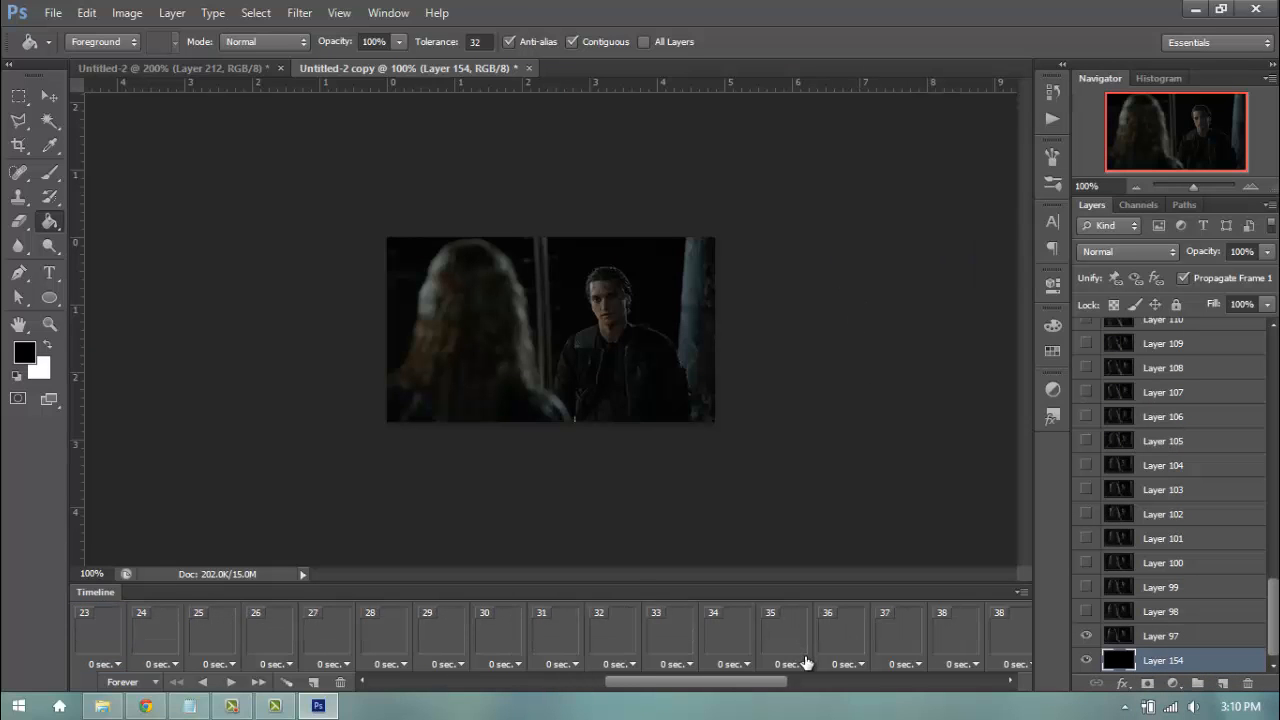
{"action": "scroll", "coordinate": [806, 662], "scroll_direction": "down", "scroll_amount": 5}
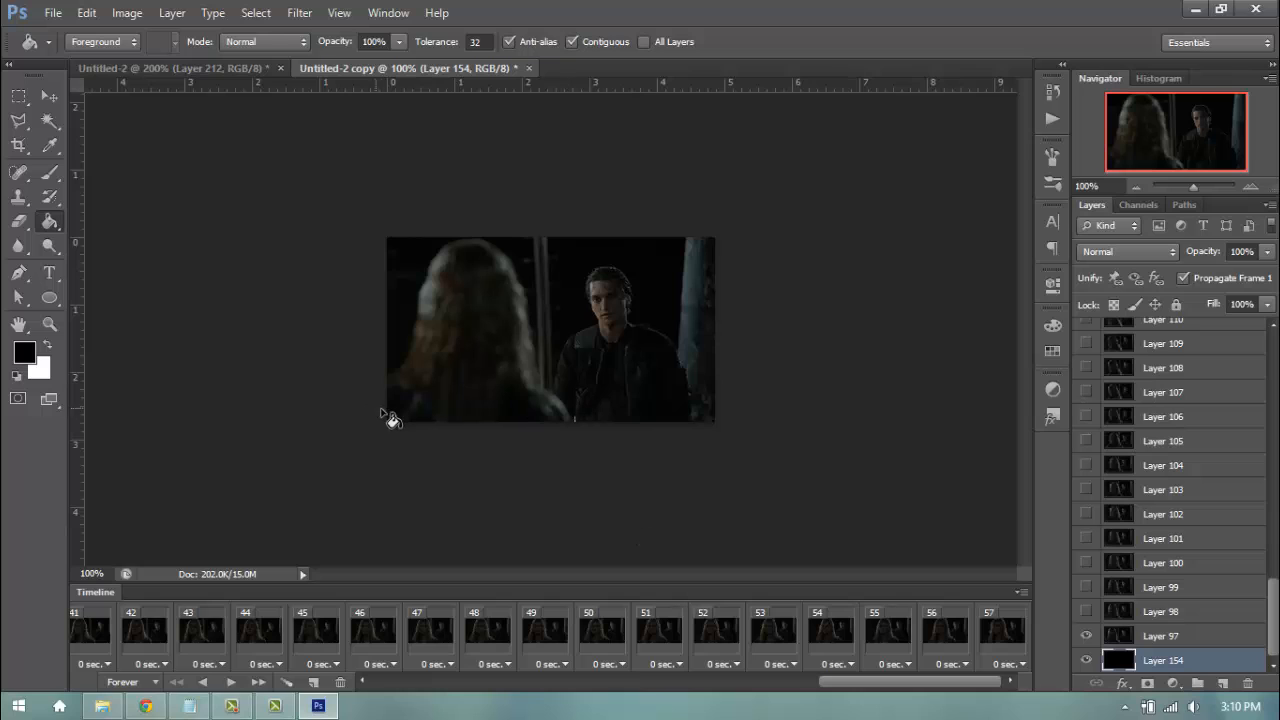
{"action": "left_click_drag", "start_coordinate": [892, 692], "coordinate": [320, 711]}
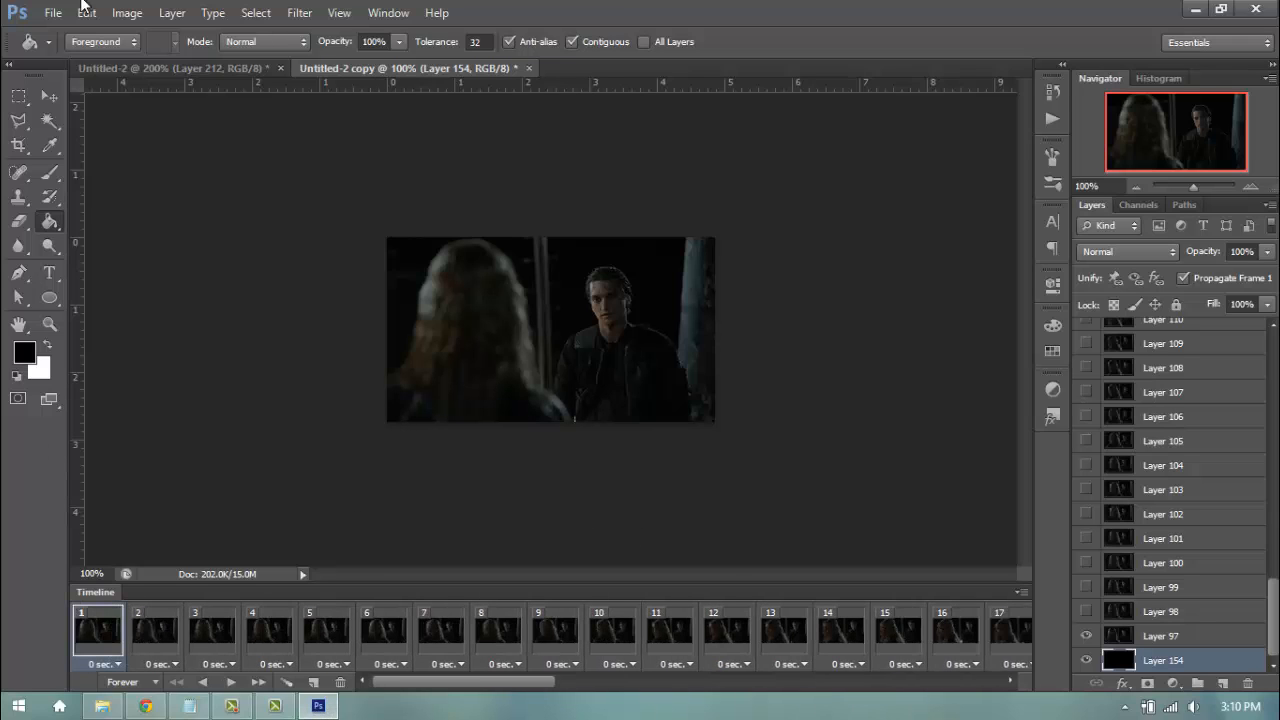
{"action": "left_click", "coordinate": [52, 12]}
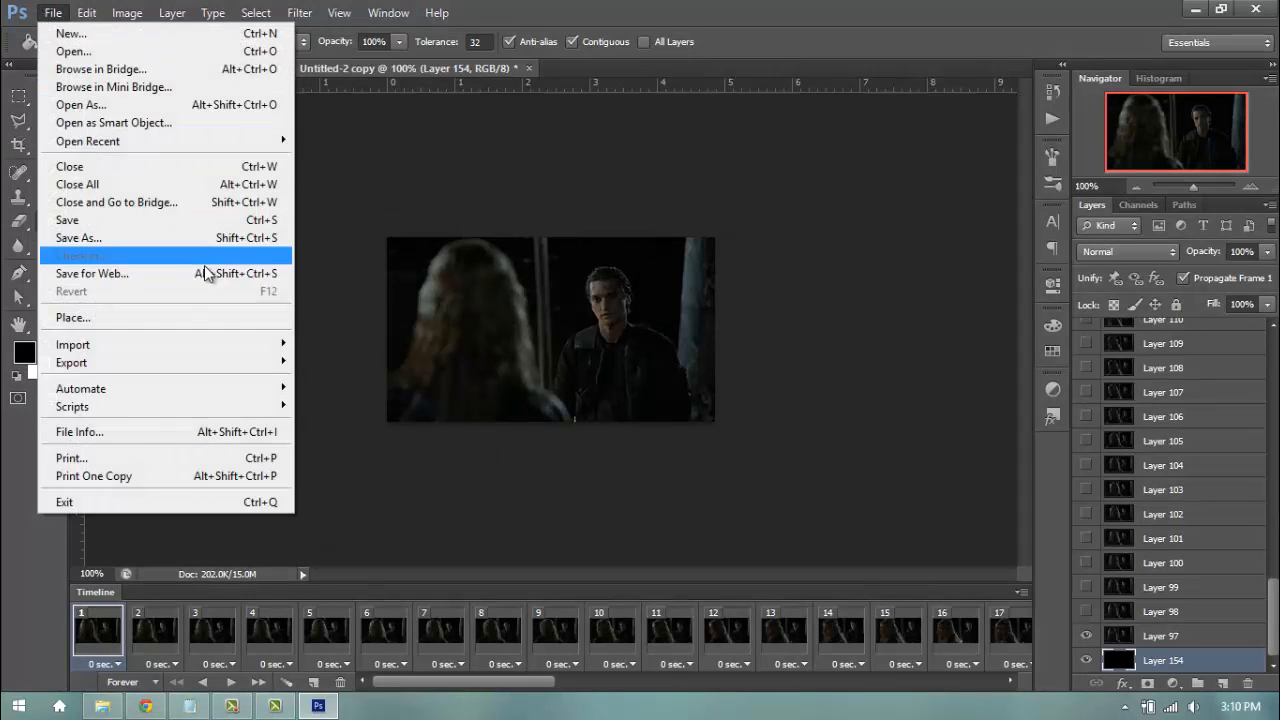
{"action": "left_click", "coordinate": [1000, 145]}
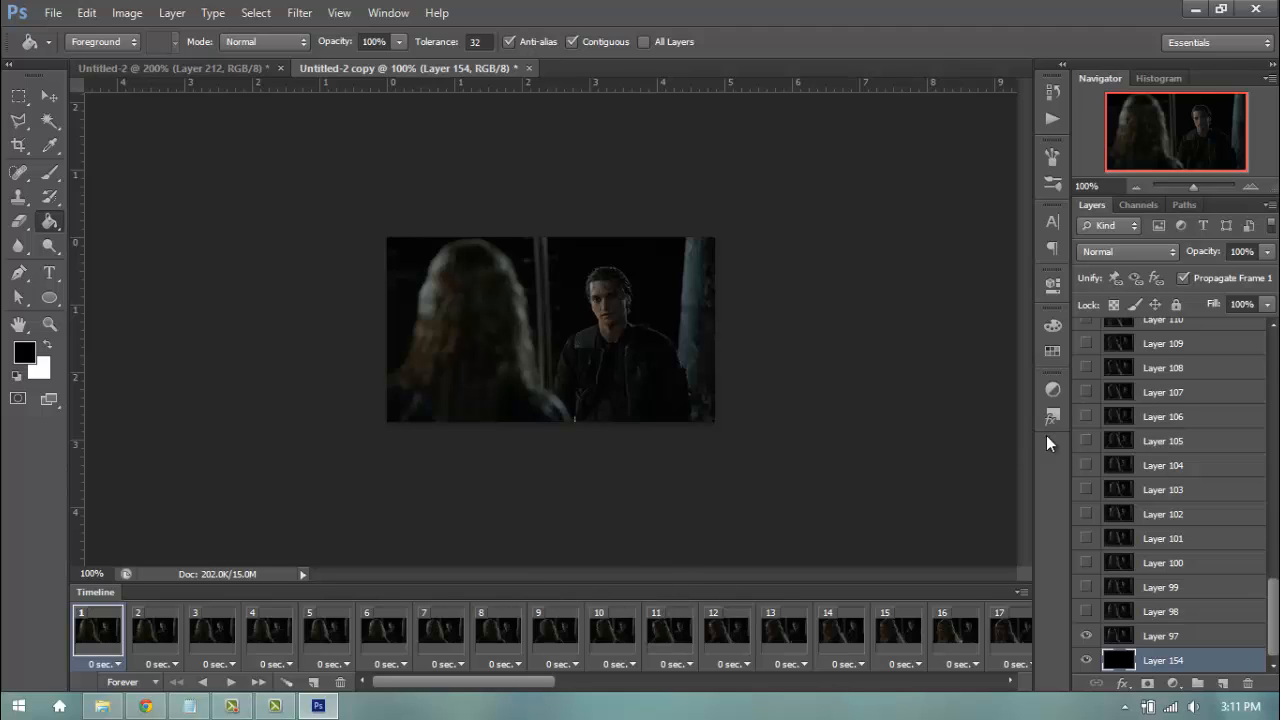
Step: Delete every third layer in Untitled-2 copy, from Layer 153 down to Layer 99
{"action": "scroll", "coordinate": [1175, 400], "scroll_direction": "up", "scroll_amount": 15}
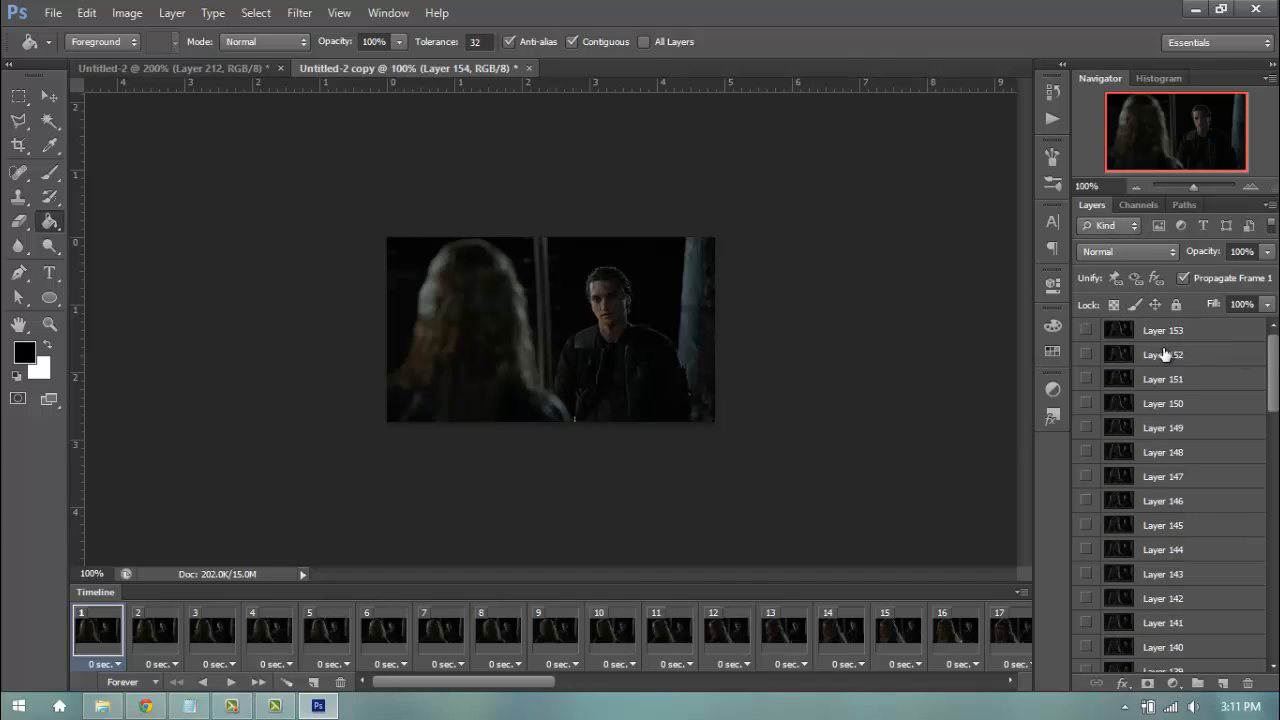
{"action": "left_click", "coordinate": [1190, 336]}
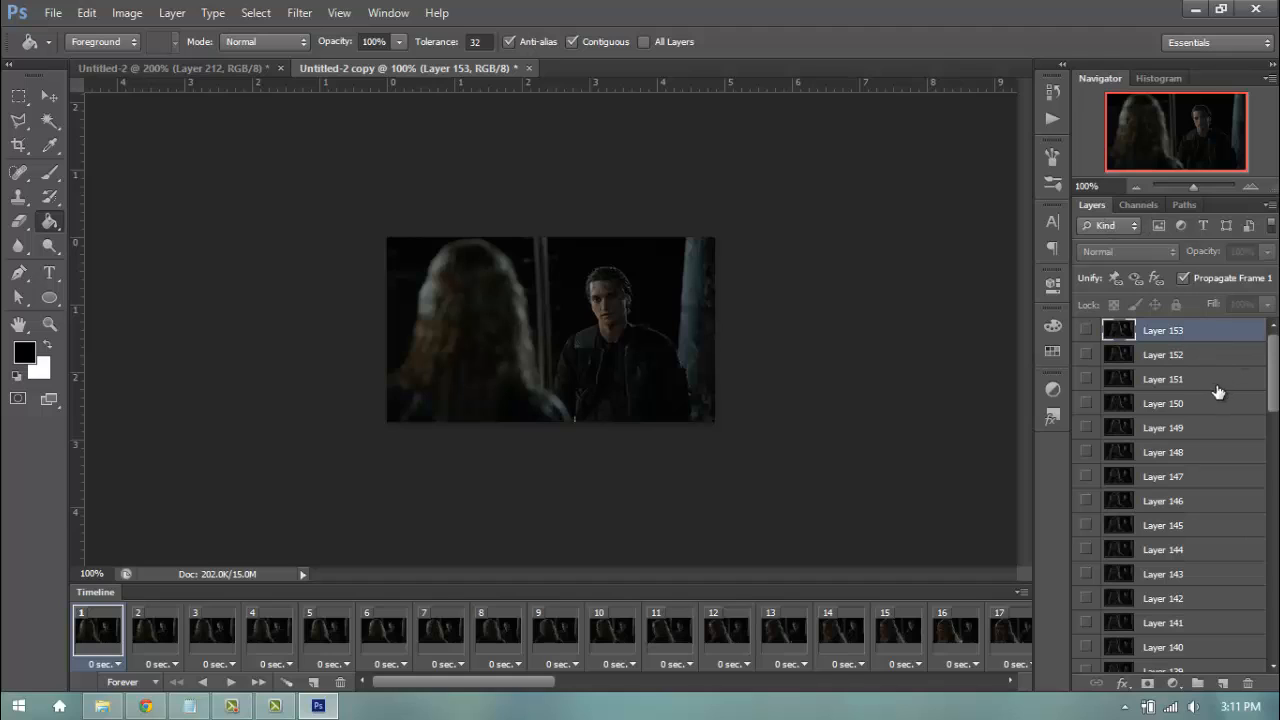
{"action": "left_click", "coordinate": [1186, 403], "text": "ctrl"}
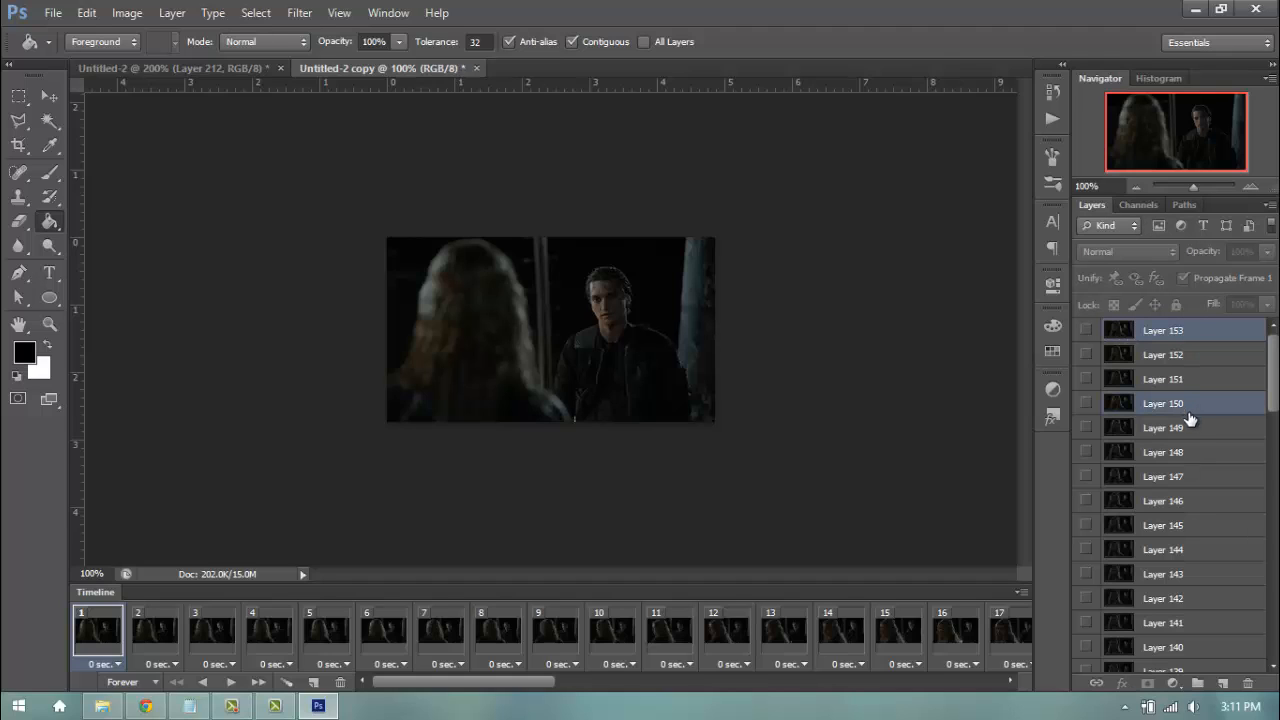
{"action": "left_click", "coordinate": [1195, 478], "text": "ctrl"}
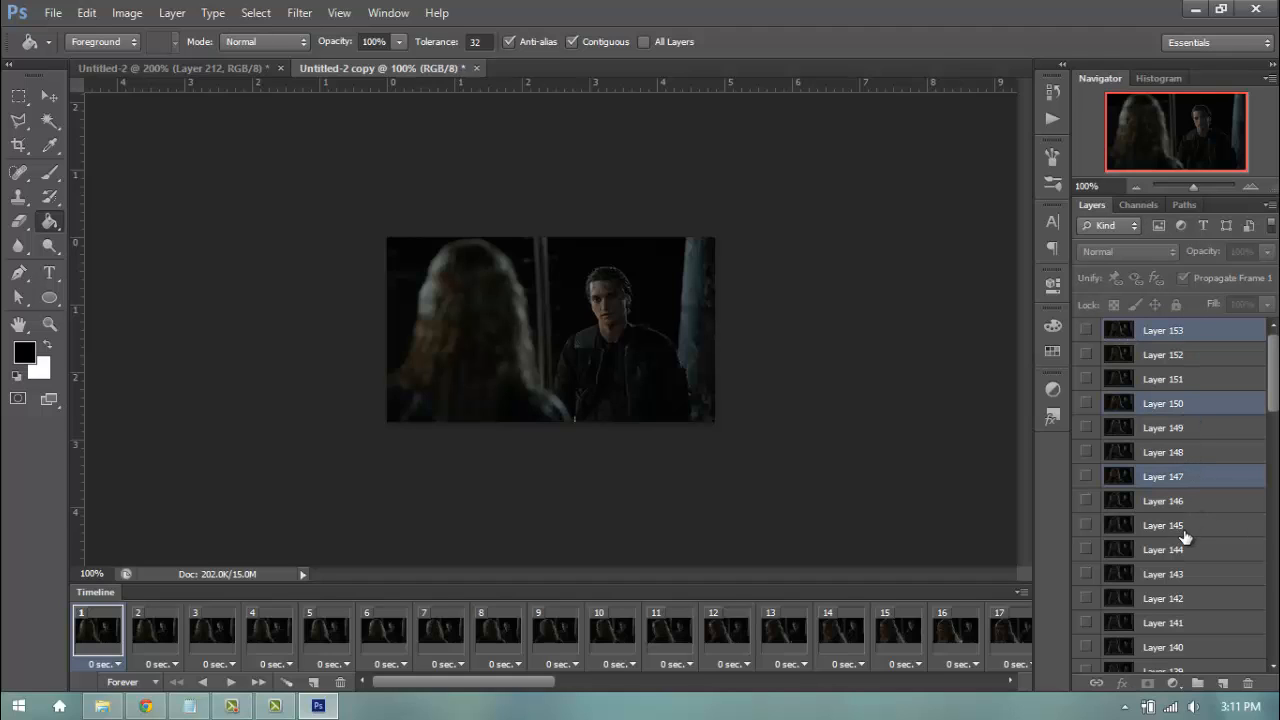
{"action": "left_click", "coordinate": [1181, 547], "text": "ctrl"}
{"action": "scroll", "coordinate": [1190, 524], "scroll_direction": "down", "scroll_amount": 3}
{"action": "left_click", "coordinate": [1189, 475], "text": "ctrl"}
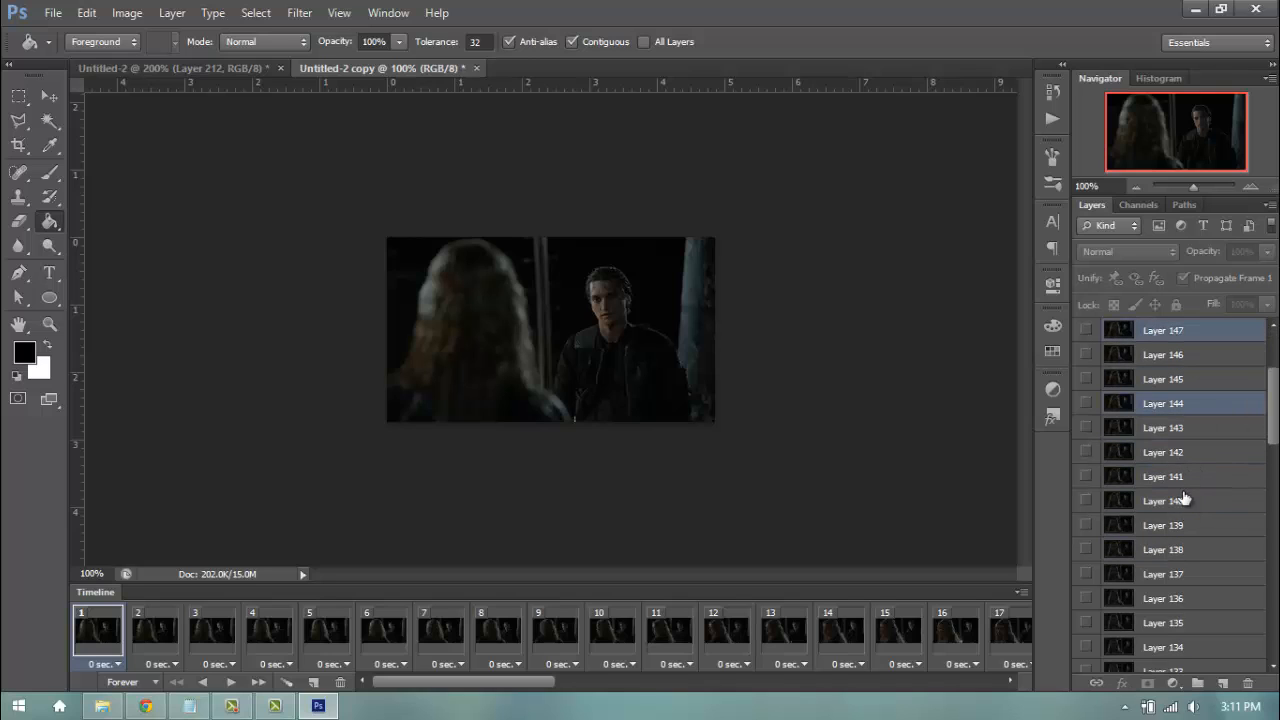
{"action": "left_click", "coordinate": [1191, 548], "text": "ctrl"}
{"action": "scroll", "coordinate": [1193, 530], "scroll_direction": "down", "scroll_amount": 3}
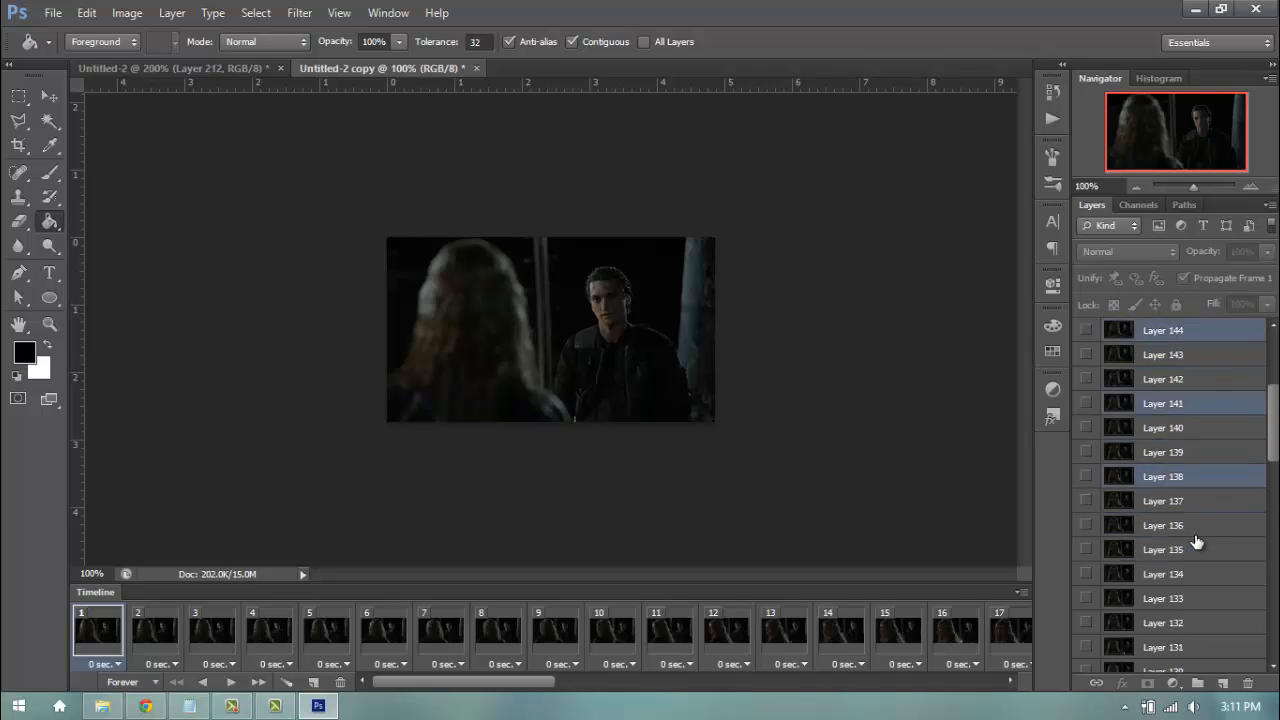
{"action": "left_click", "coordinate": [1192, 502], "text": "ctrl"}
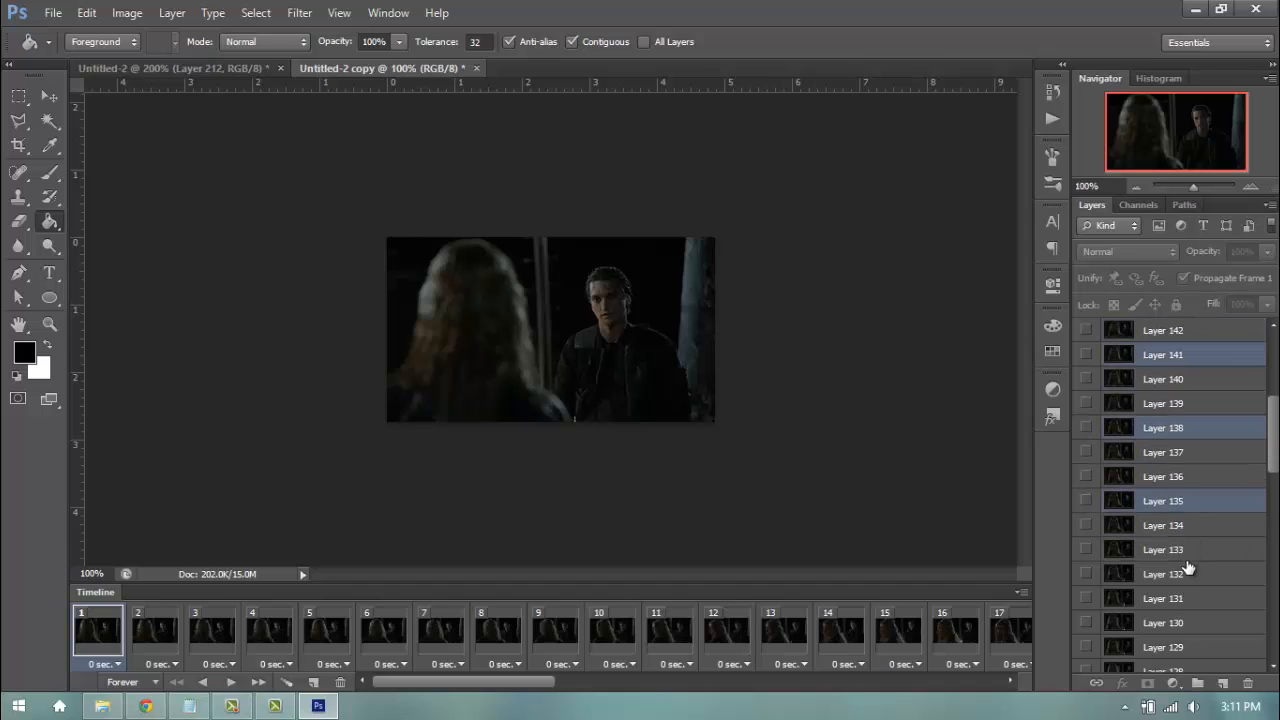
{"action": "left_click", "coordinate": [1190, 573], "text": "ctrl"}
{"action": "scroll", "coordinate": [1205, 510], "scroll_direction": "down", "scroll_amount": 5}
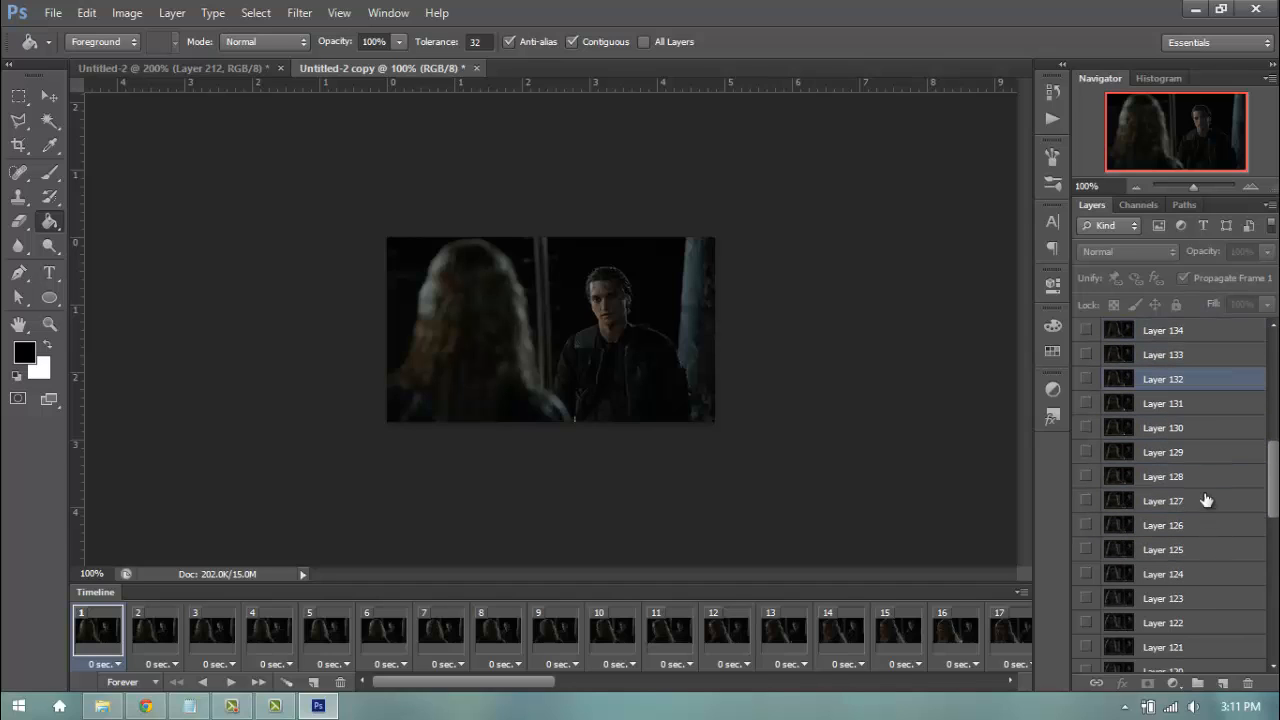
{"action": "left_click", "coordinate": [1193, 458], "text": "ctrl"}
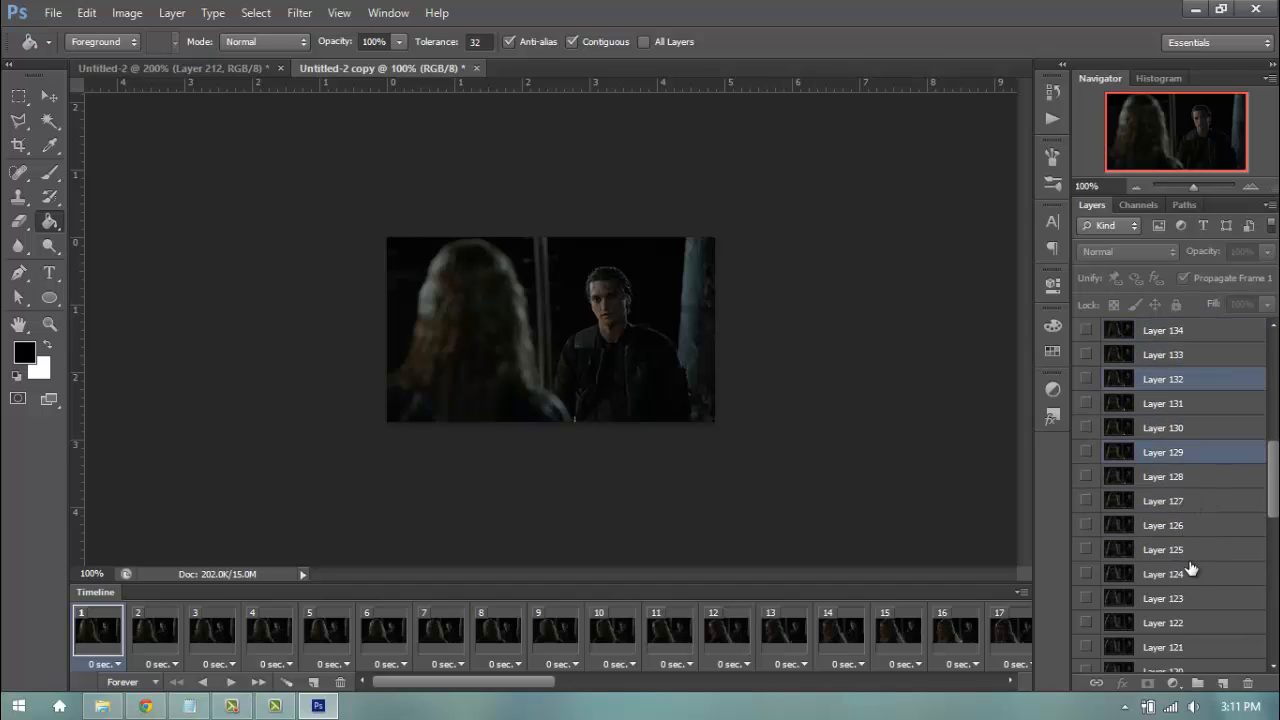
{"action": "left_click", "coordinate": [1190, 525], "text": "ctrl"}
{"action": "left_click", "coordinate": [1185, 597], "text": "ctrl"}
{"action": "scroll", "coordinate": [1190, 530], "scroll_direction": "down", "scroll_amount": 5}
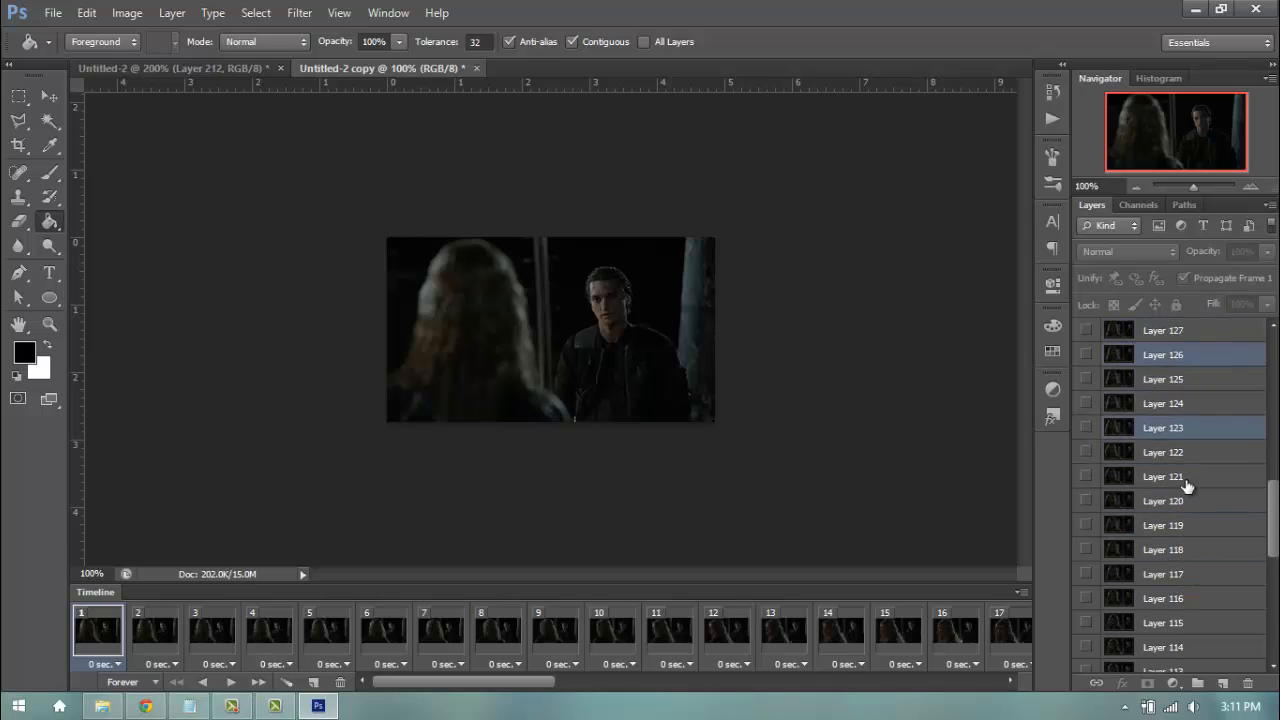
{"action": "left_click", "coordinate": [1176, 428], "text": "ctrl"}
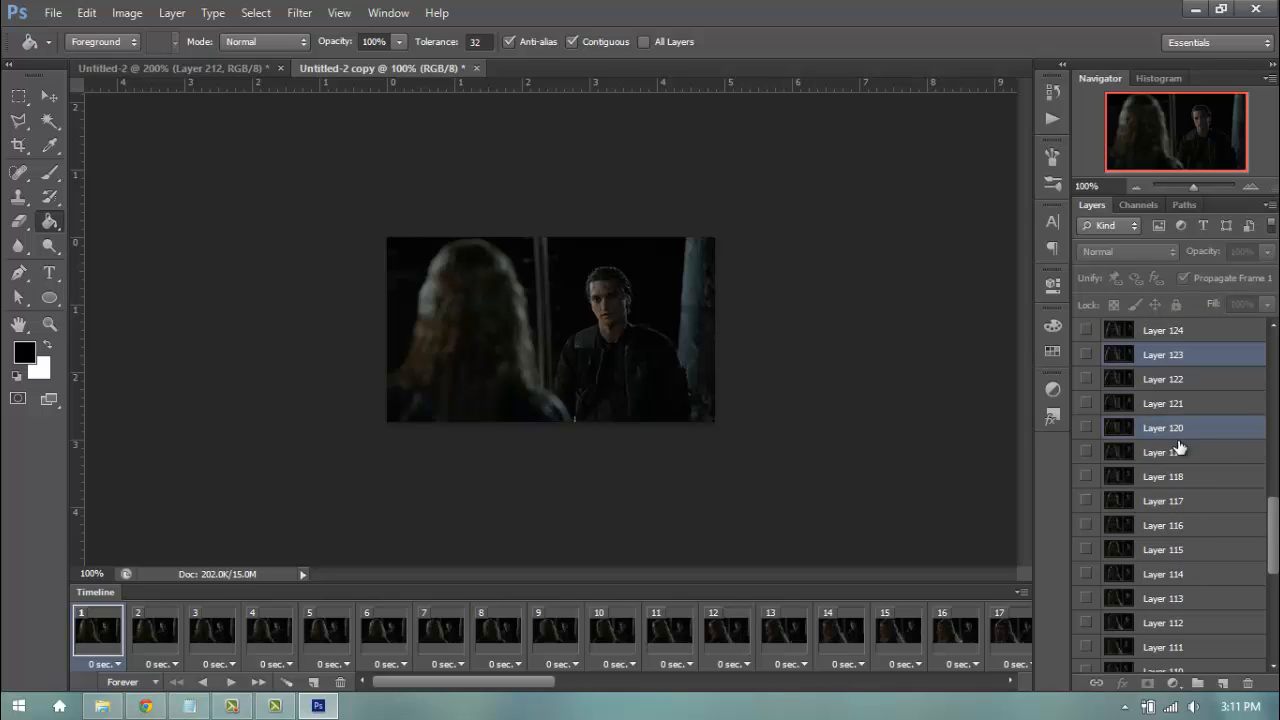
{"action": "left_click", "coordinate": [1192, 501], "text": "ctrl"}
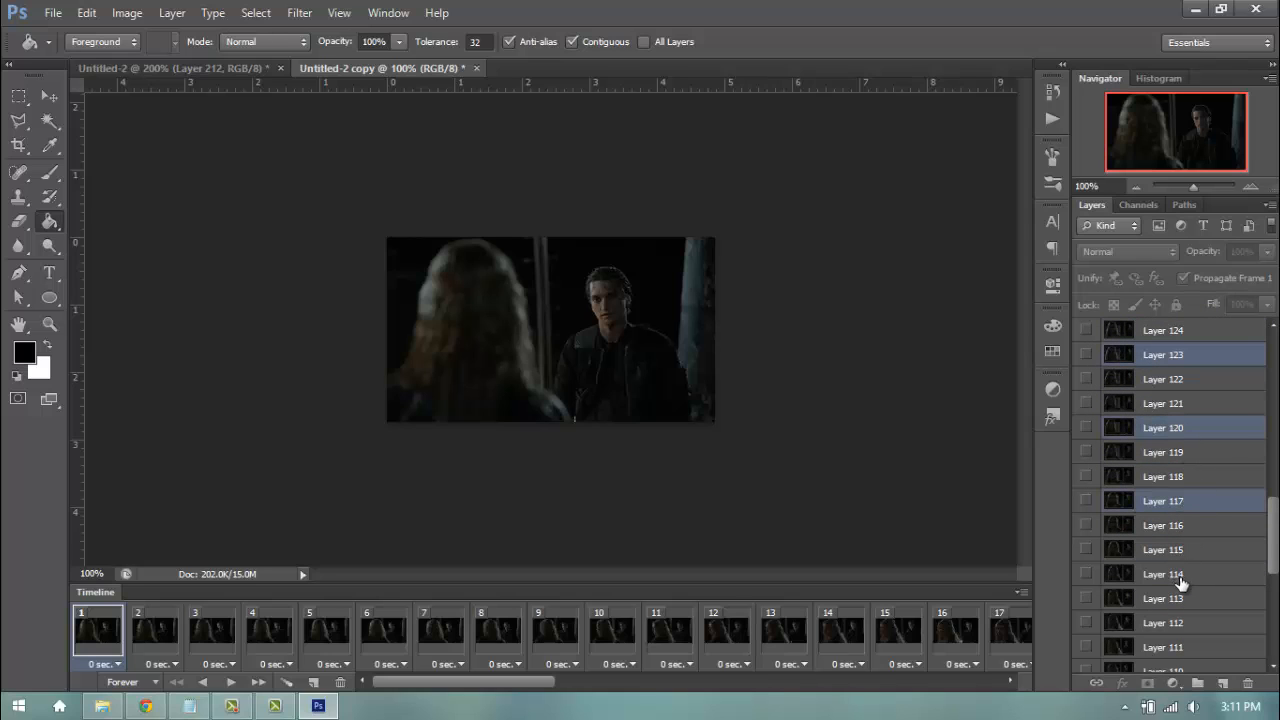
{"action": "left_click", "coordinate": [1182, 582], "text": "ctrl"}
{"action": "left_click", "coordinate": [1187, 647], "text": "ctrl"}
{"action": "scroll", "coordinate": [1192, 605], "scroll_direction": "down", "scroll_amount": 4}
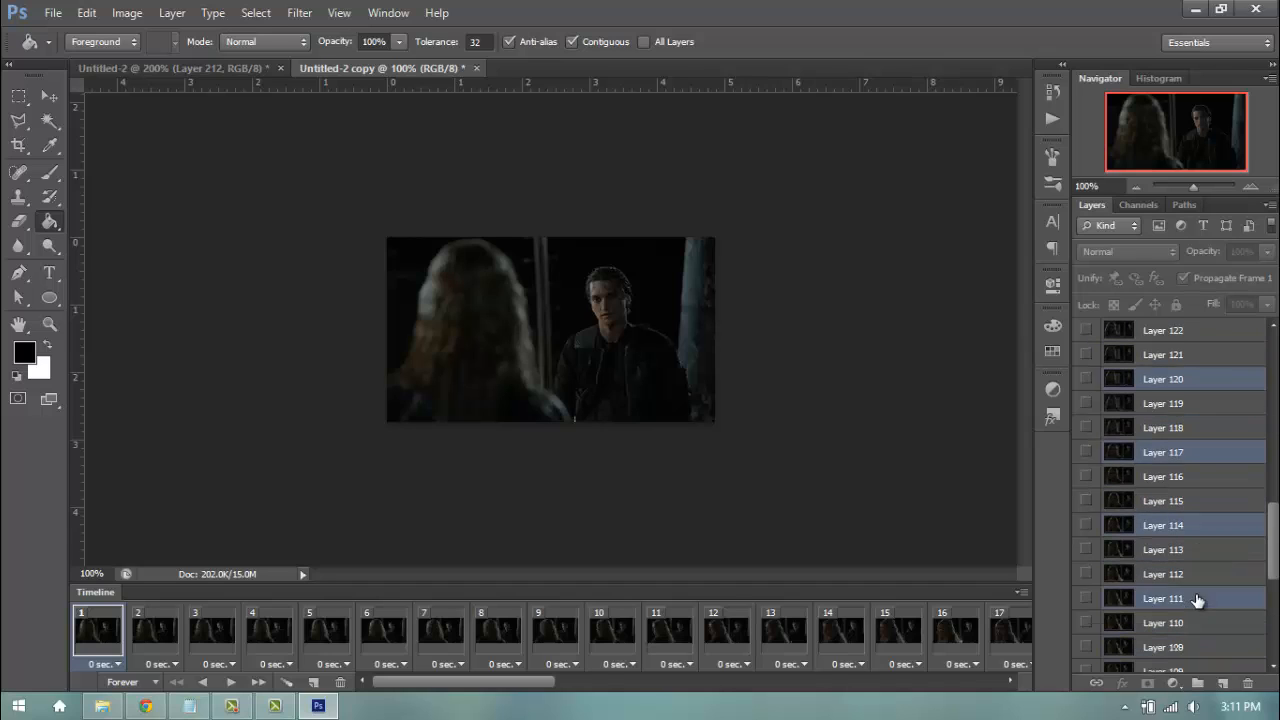
{"action": "left_click", "coordinate": [1180, 428], "text": "ctrl"}
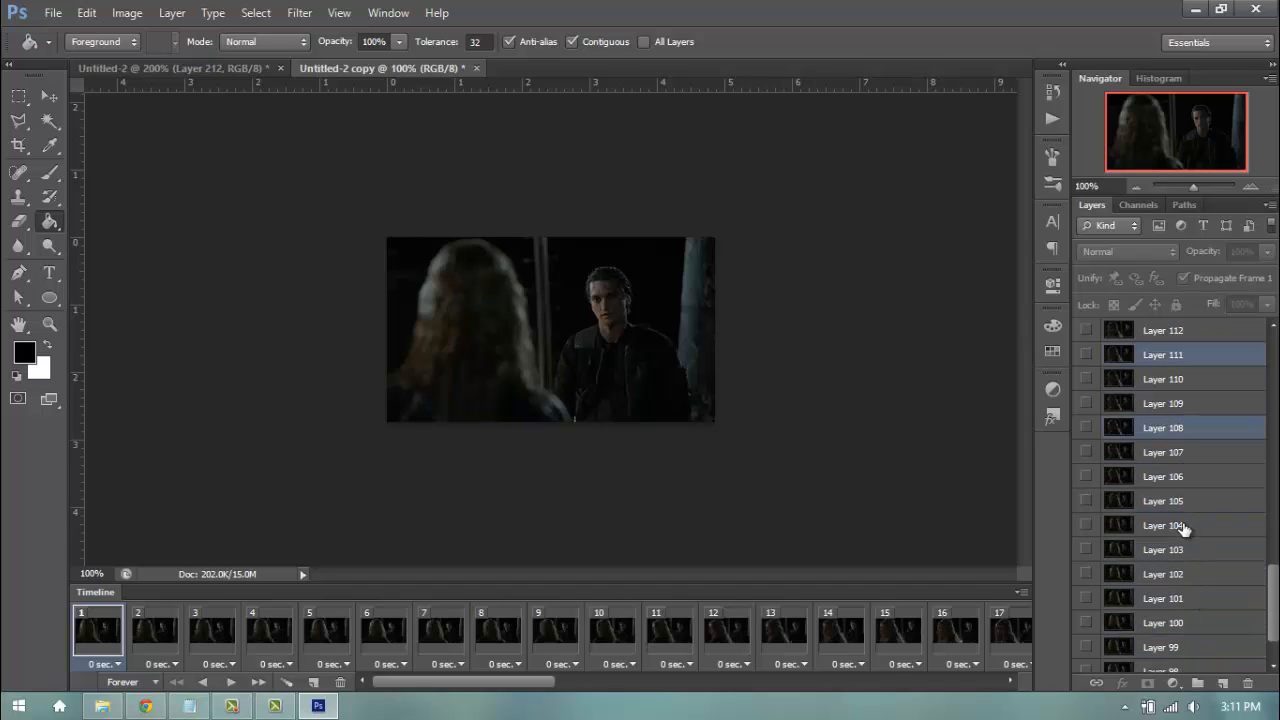
{"action": "left_click", "coordinate": [1180, 510], "text": "ctrl"}
{"action": "left_click", "coordinate": [1180, 576], "text": "ctrl"}
{"action": "left_click", "coordinate": [1178, 640], "text": "ctrl"}
{"action": "scroll", "coordinate": [1182, 607], "scroll_direction": "down", "scroll_amount": 1}
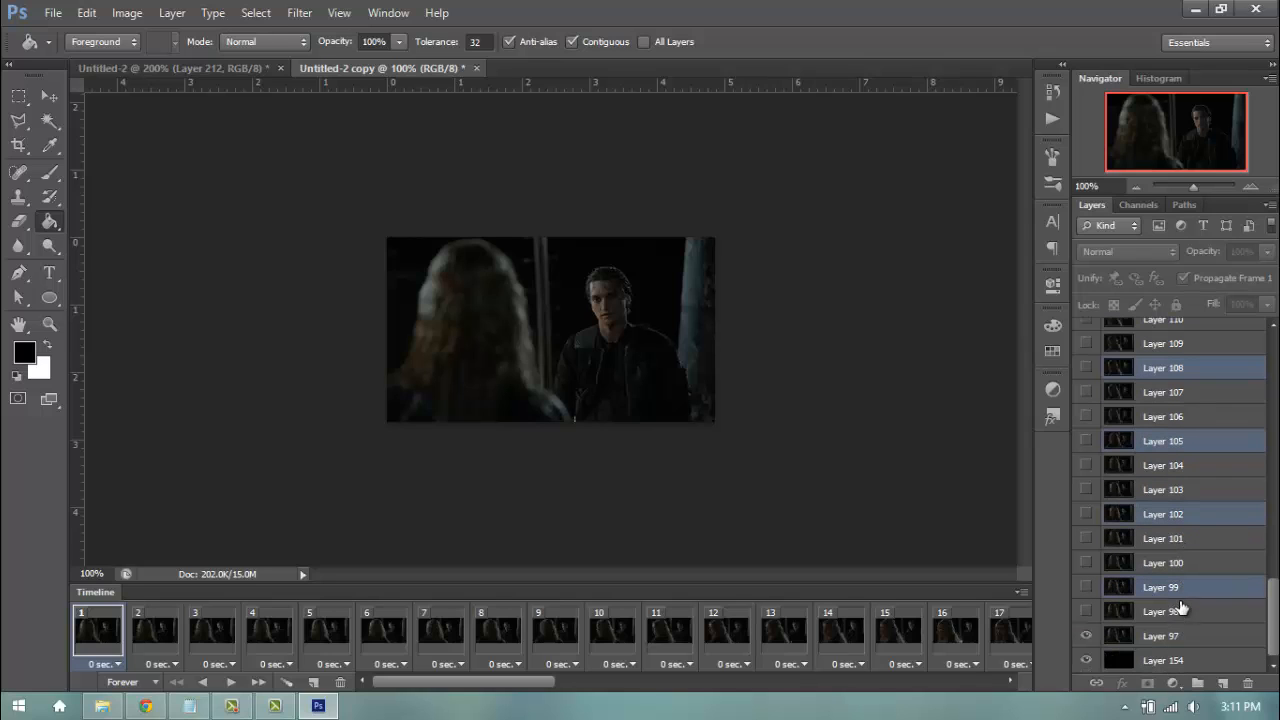
{"action": "left_click_drag", "start_coordinate": [1192, 588], "coordinate": [1252, 680]}
Step: Delete the copy's existing animation and make new frames from its remaining layers
{"action": "left_click", "coordinate": [1020, 592]}
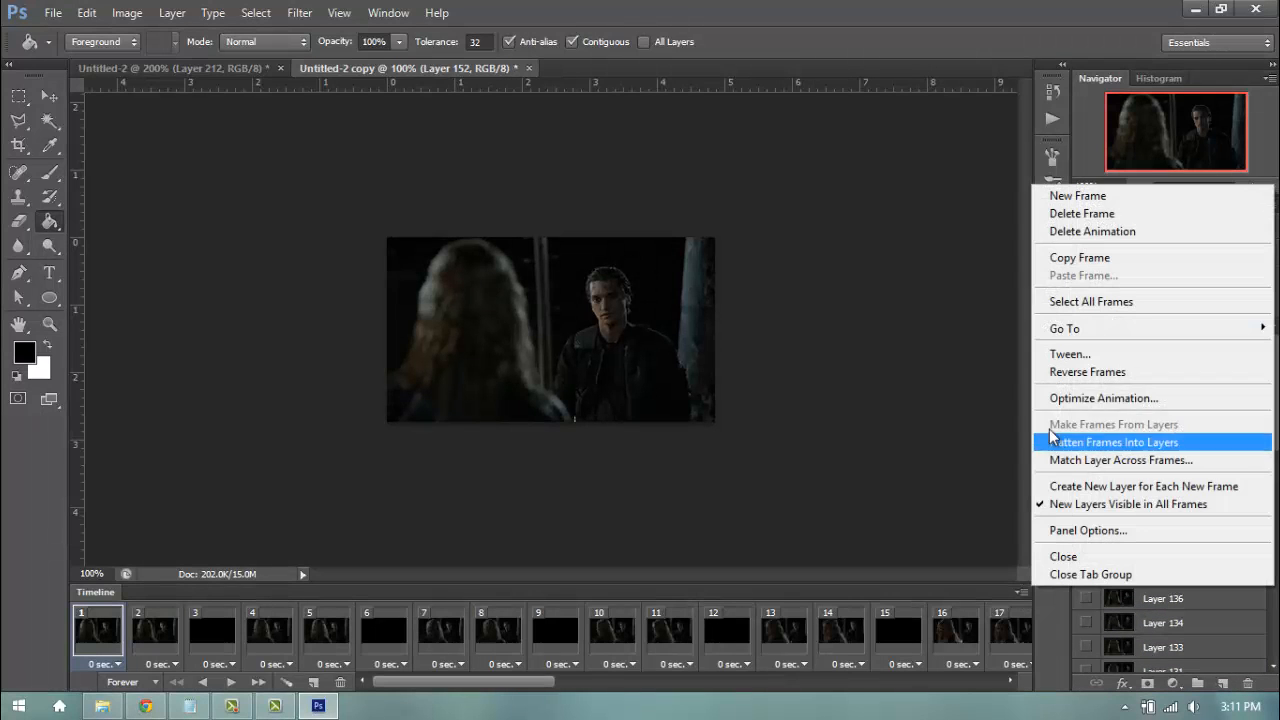
{"action": "left_click", "coordinate": [1090, 231]}
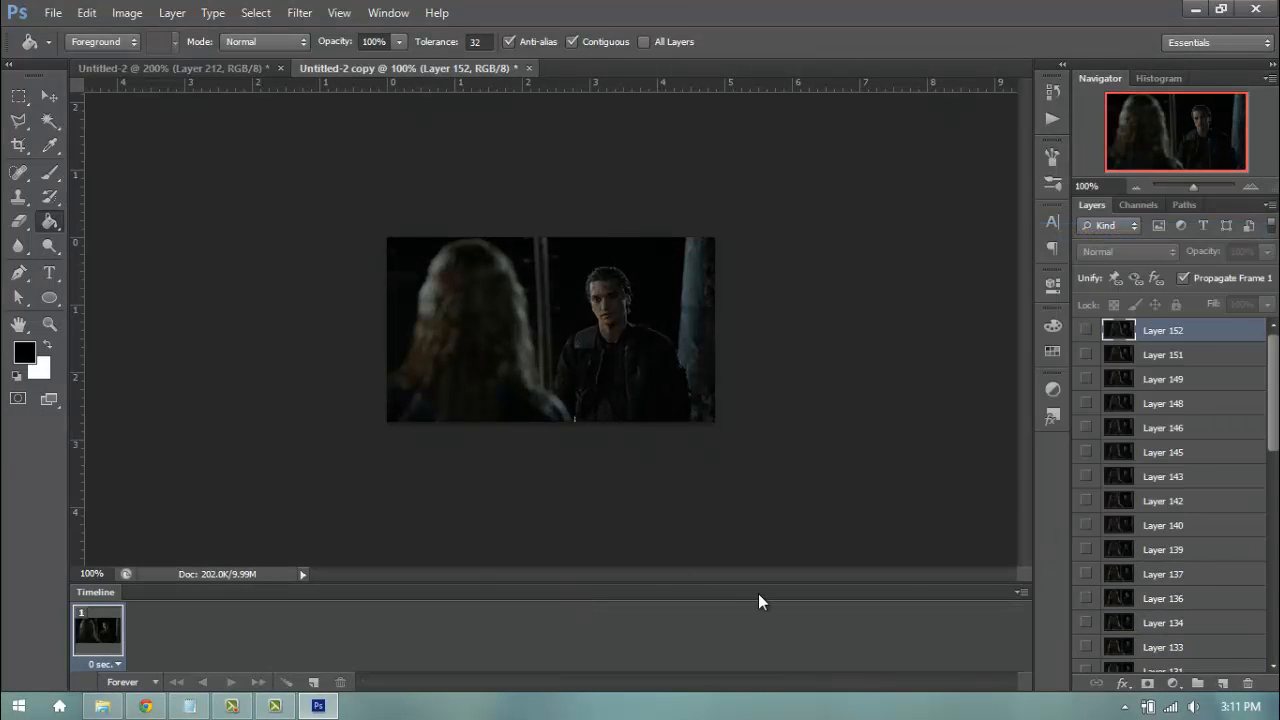
{"action": "left_click", "coordinate": [1020, 592]}
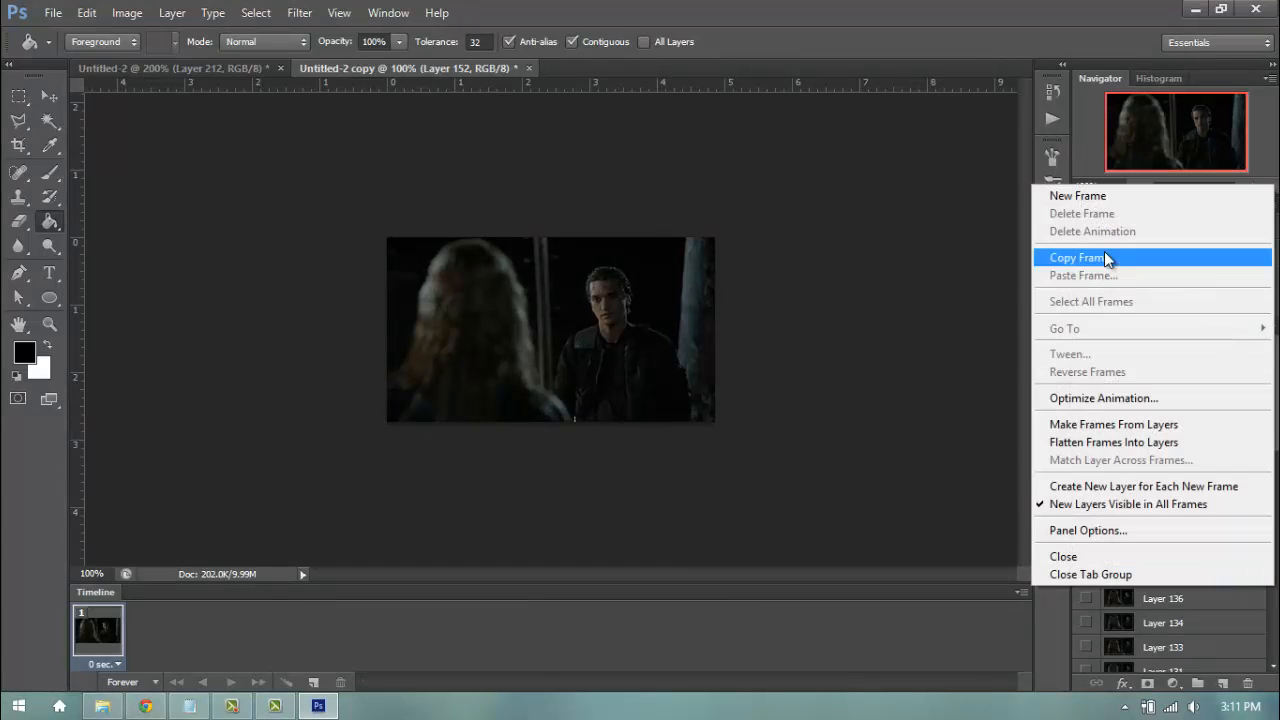
{"action": "left_click", "coordinate": [1103, 425]}
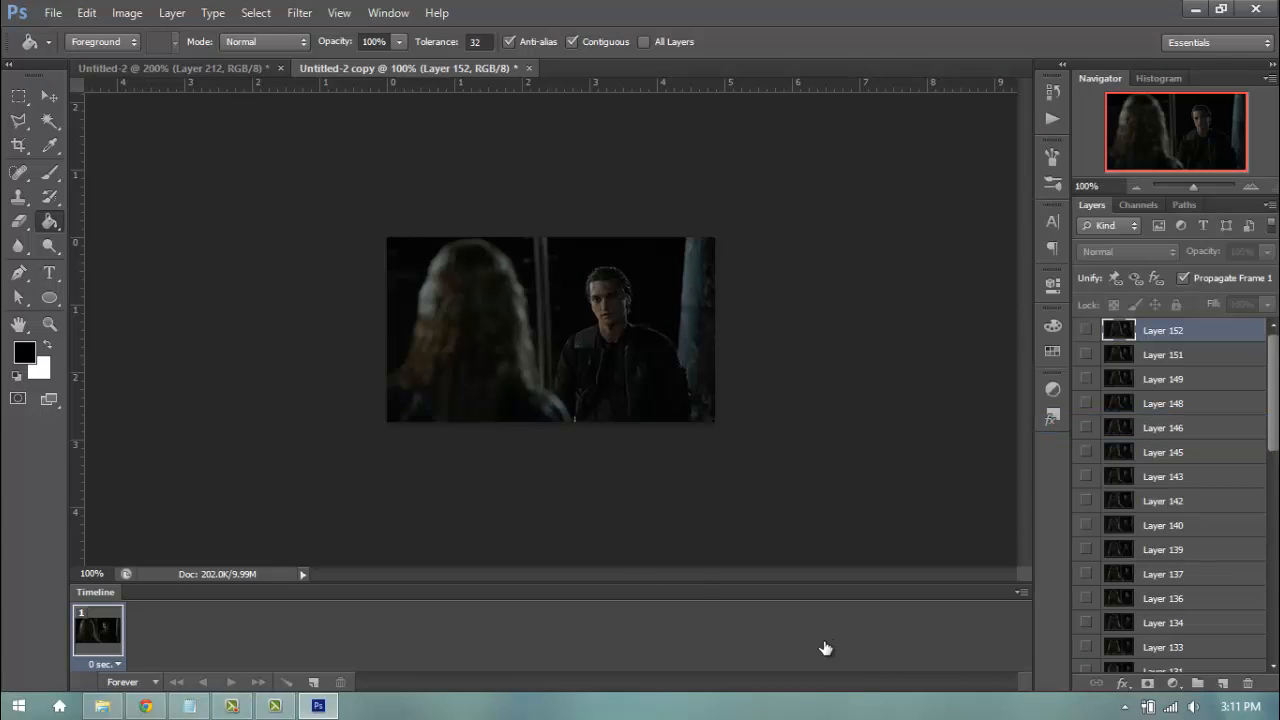
Step: Delete the solid black first frame from the rebuilt animation
{"action": "left_click_drag", "start_coordinate": [908, 644], "coordinate": [1009, 661]}
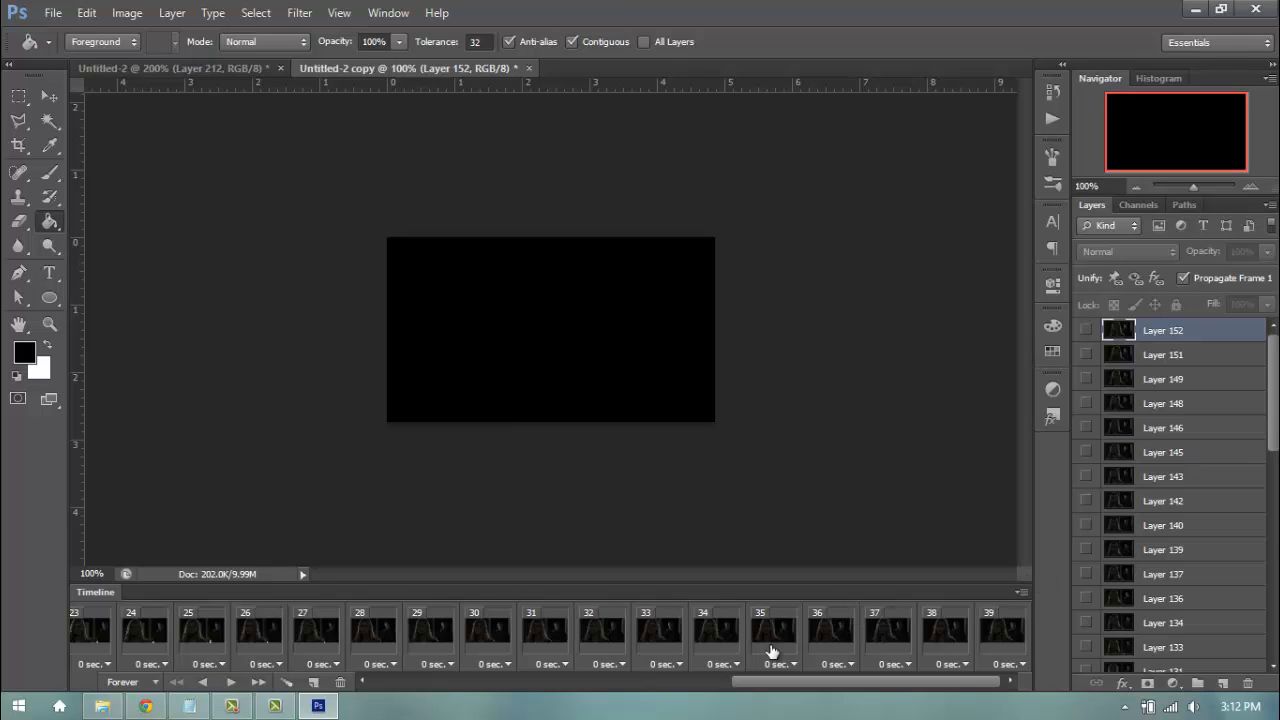
{"action": "left_click_drag", "start_coordinate": [790, 693], "coordinate": [390, 684]}
{"action": "left_click_drag", "start_coordinate": [104, 635], "coordinate": [340, 681]}
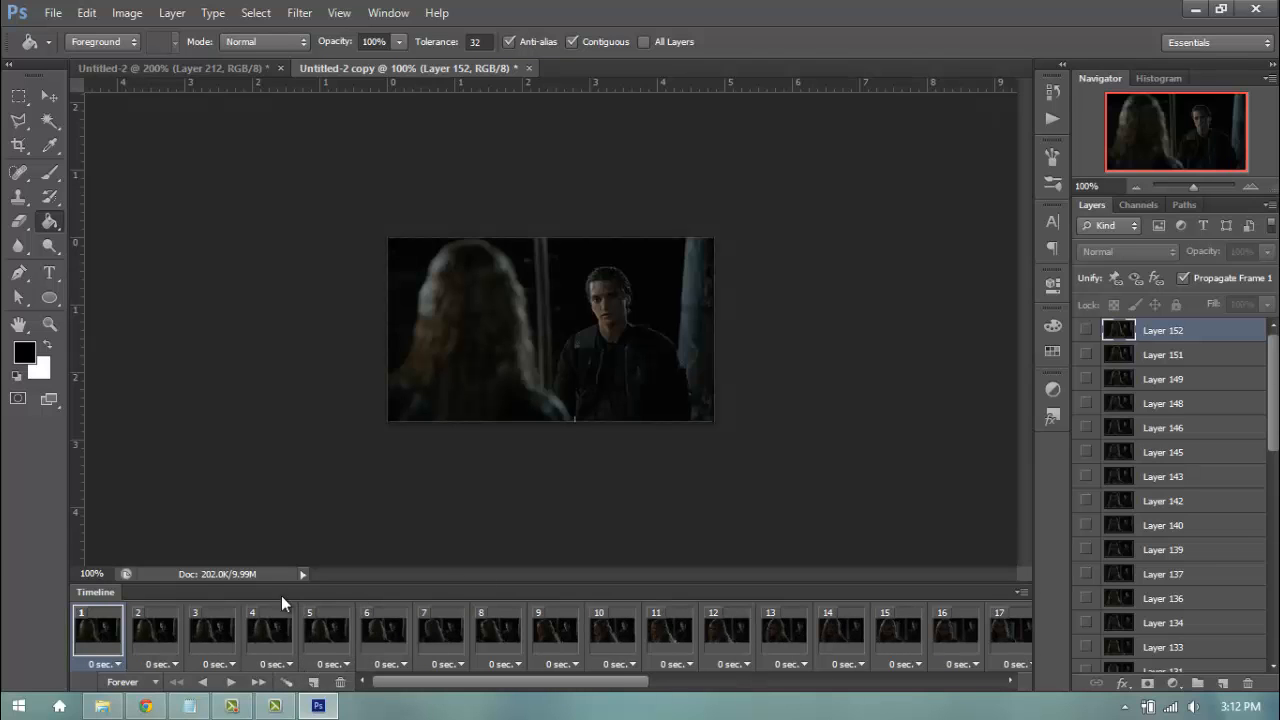
Step: Make the black Layer 154 visible in the first frame and check frame 11 for it
{"action": "scroll", "coordinate": [1094, 662], "scroll_direction": "down", "scroll_amount": 10}
{"action": "left_click", "coordinate": [1087, 660]}
{"action": "left_click", "coordinate": [660, 630]}
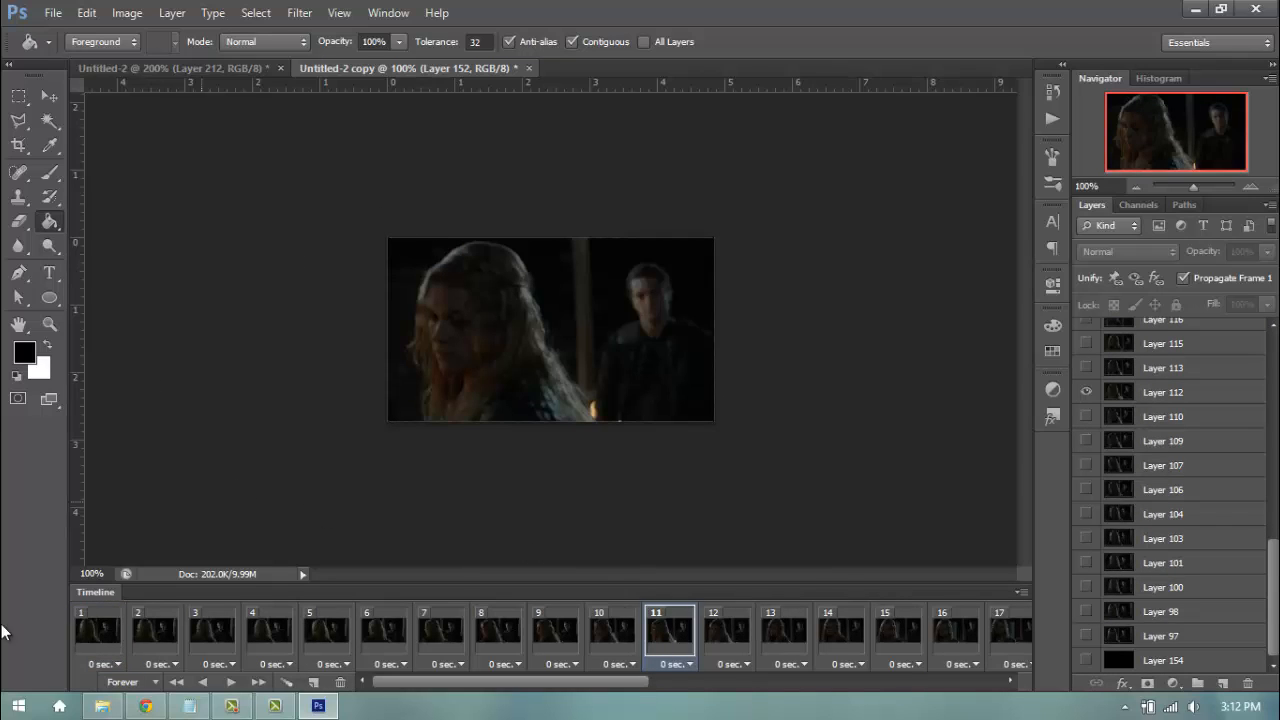
Step: With frame 1 active, replace Layer 154 with a new black-filled layer placed at the bottom of the stack, below Layer 97
{"action": "left_click", "coordinate": [98, 628]}
{"action": "left_click_drag", "start_coordinate": [1165, 662], "coordinate": [1247, 683]}
{"action": "left_click", "coordinate": [1222, 683]}
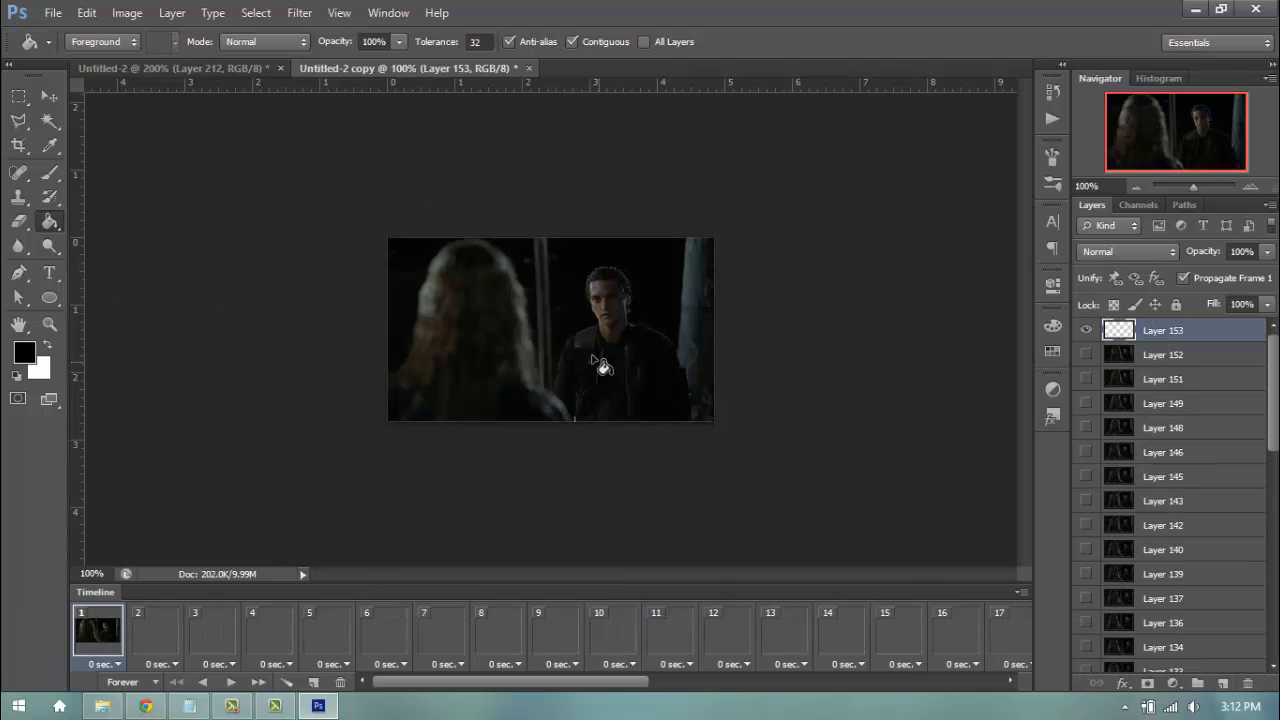
{"action": "key", "text": "alt+BackSpace"}
{"action": "scroll", "coordinate": [1225, 335], "scroll_direction": "down", "scroll_amount": 5}
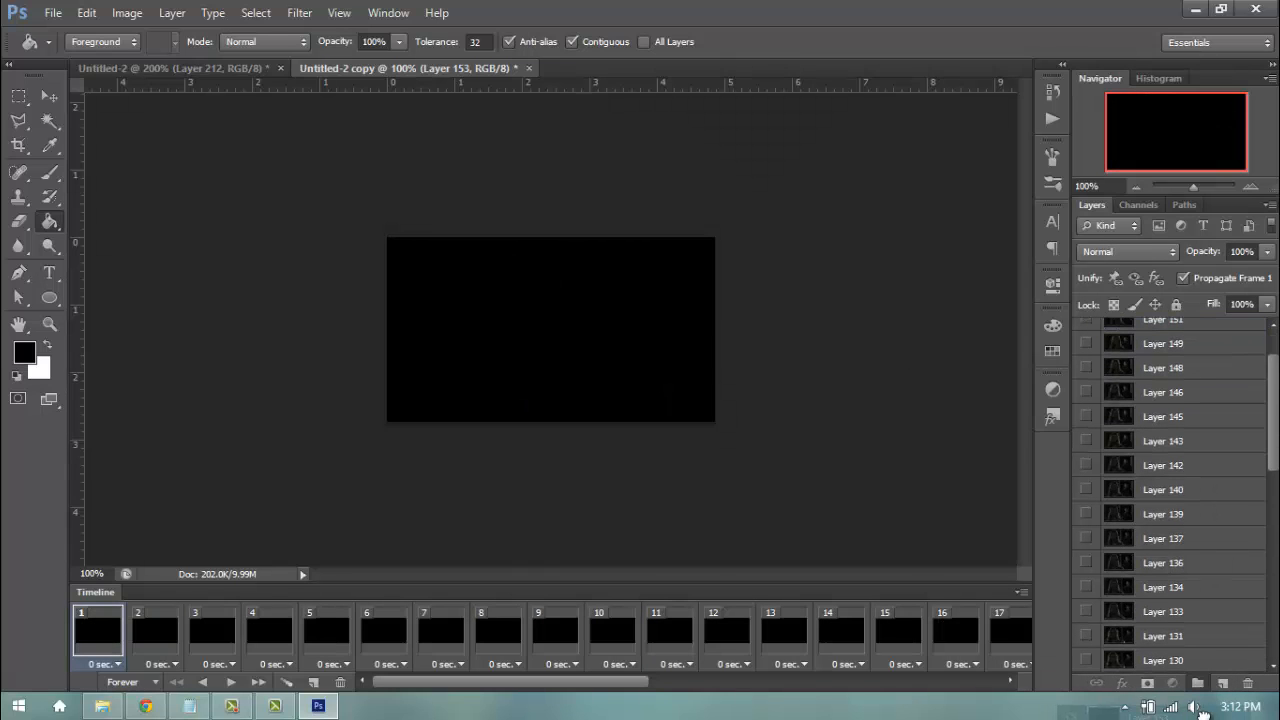
{"action": "left_click_drag", "start_coordinate": [1206, 712], "coordinate": [1190, 672]}
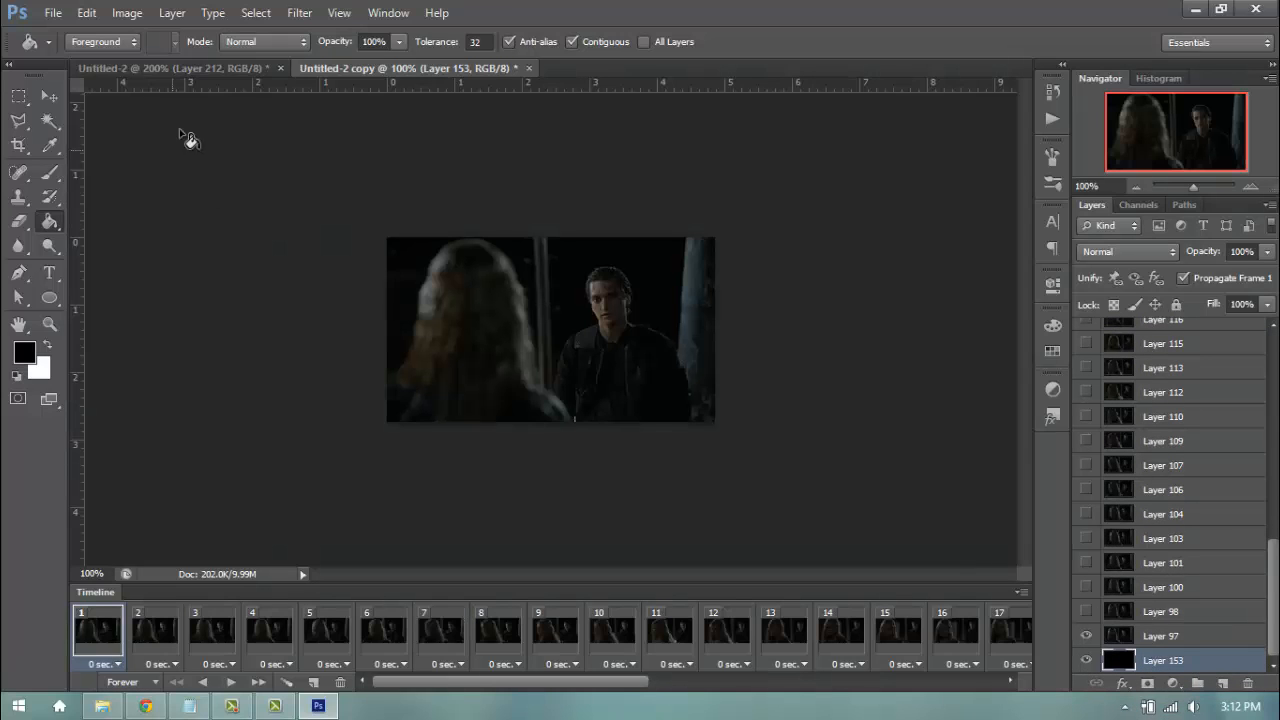
Step: Switch to the Untitled-2 document and delete its black base layer, Layer 212
{"action": "left_click", "coordinate": [205, 70]}
{"action": "left_click_drag", "start_coordinate": [1248, 662], "coordinate": [1248, 684]}
Step: In Untitled-2, delete every third layer, starting from Layer 211 and ending with Layer 157
{"action": "scroll", "coordinate": [1208, 588], "scroll_direction": "up", "scroll_amount": 8}
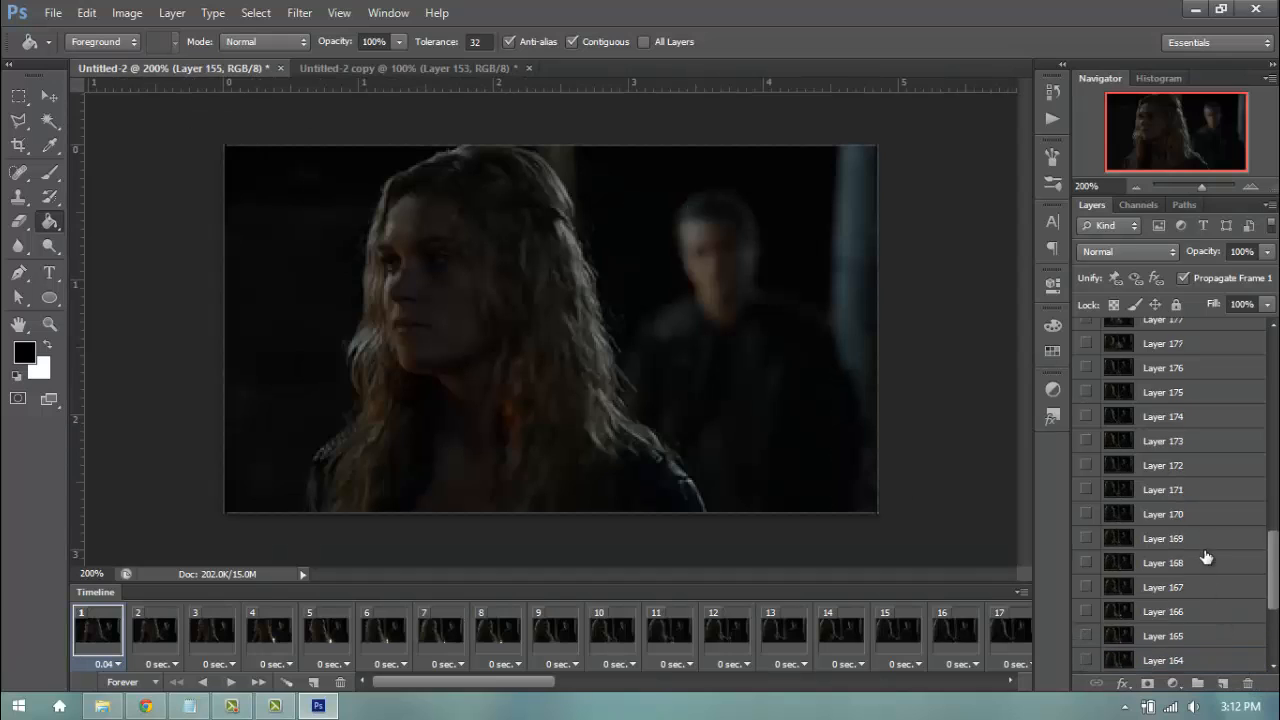
{"action": "left_click_drag", "start_coordinate": [1274, 457], "coordinate": [1273, 345]}
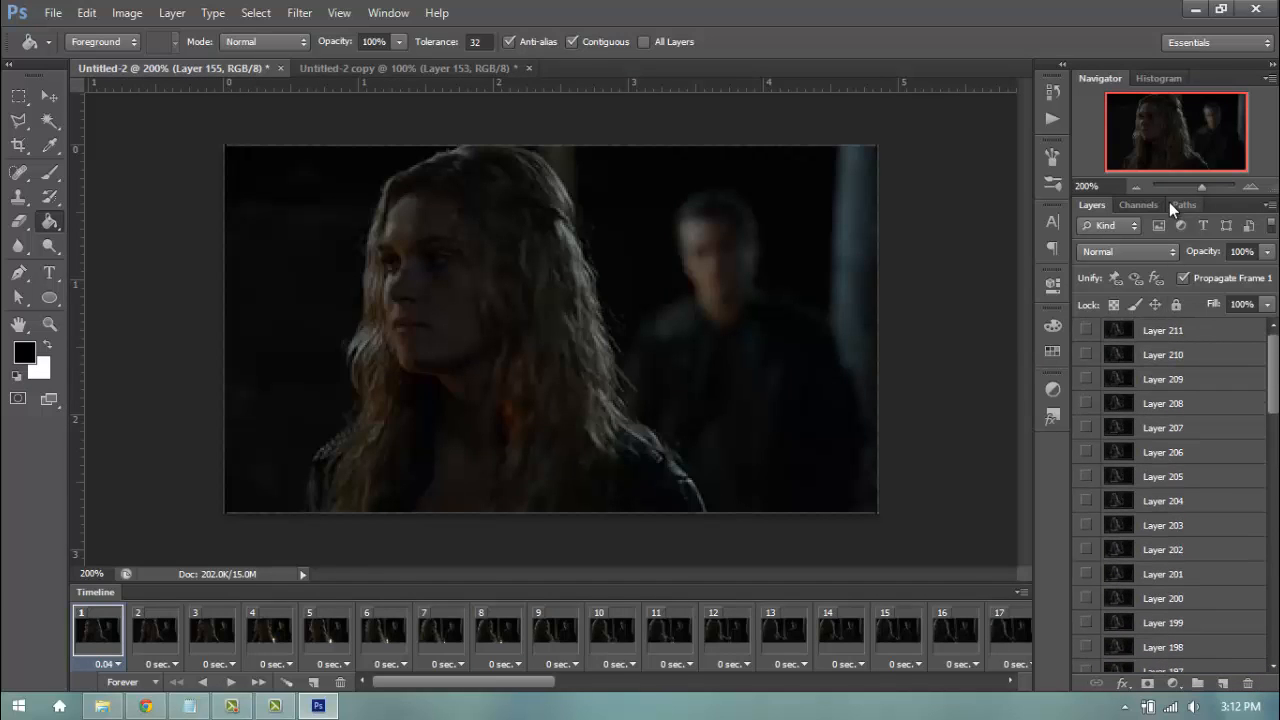
{"action": "left_click", "coordinate": [1180, 330]}
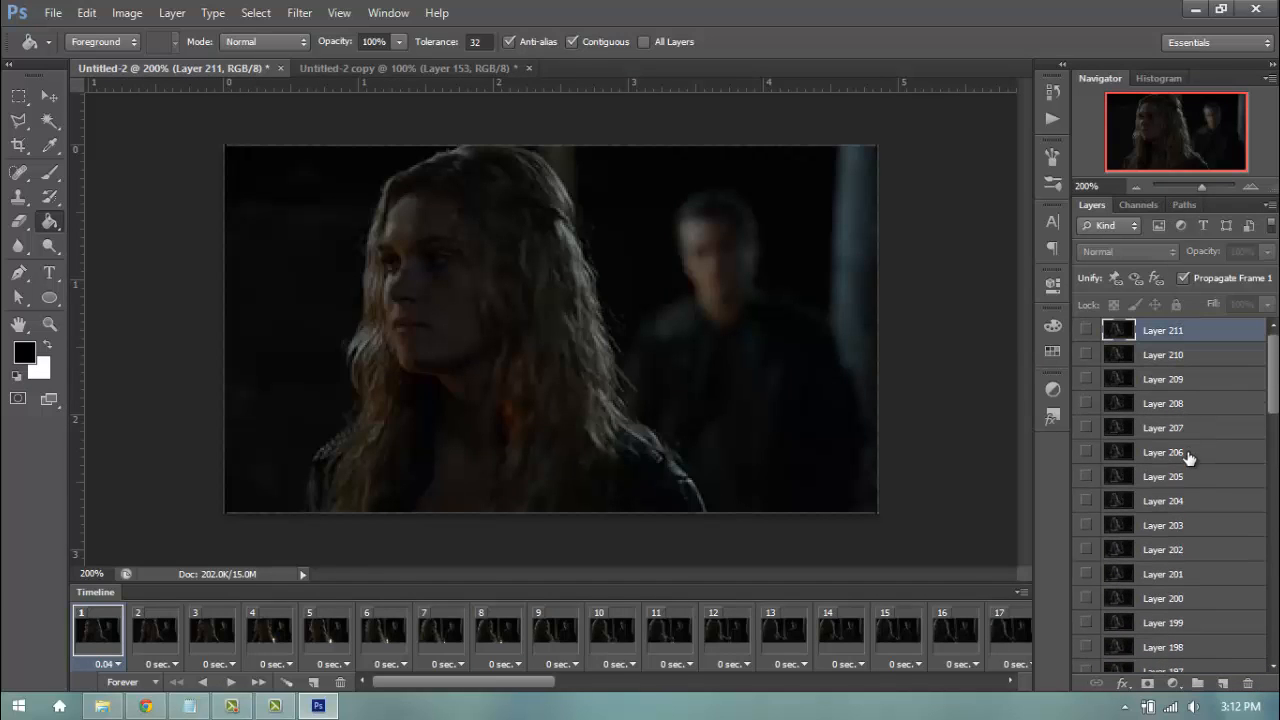
{"action": "left_click", "coordinate": [1185, 403], "text": "ctrl"}
{"action": "left_click", "coordinate": [1180, 476], "text": "ctrl"}
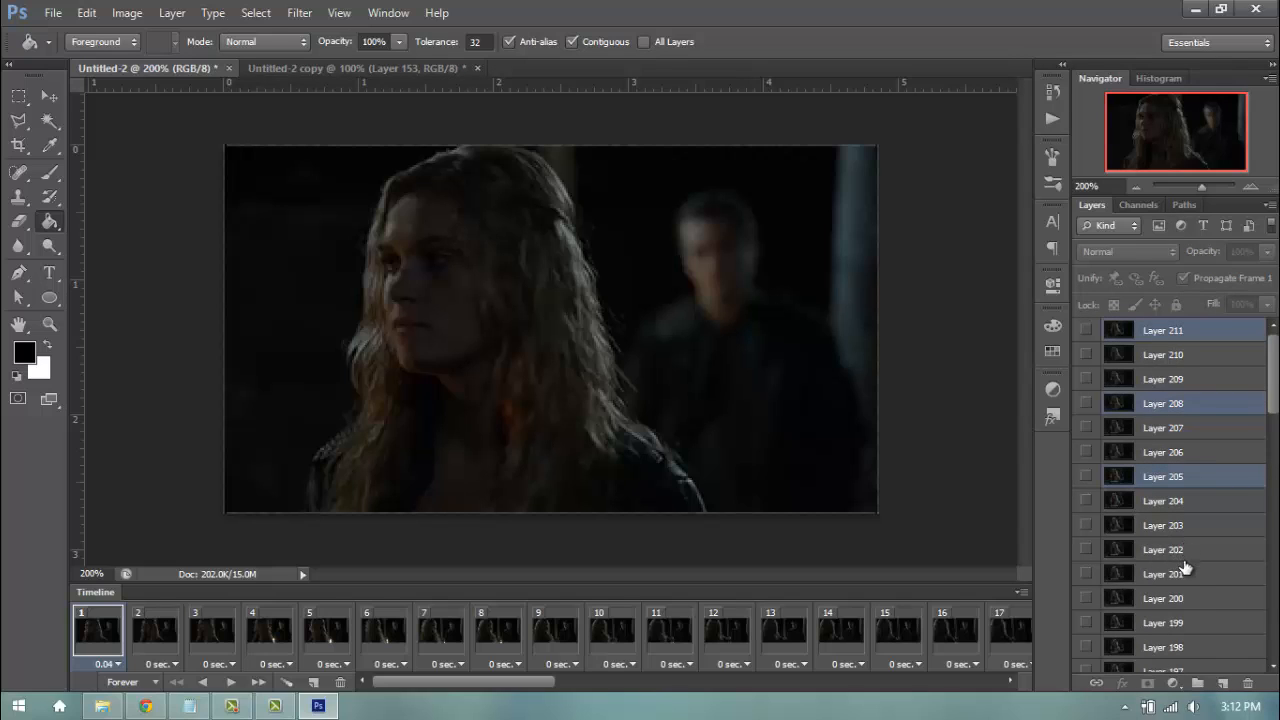
{"action": "left_click", "coordinate": [1183, 558], "text": "ctrl"}
{"action": "left_click", "coordinate": [1185, 620], "text": "ctrl"}
{"action": "scroll", "coordinate": [1180, 560], "scroll_direction": "down", "scroll_amount": 3}
{"action": "left_click", "coordinate": [1180, 498], "text": "ctrl"}
{"action": "left_click", "coordinate": [1190, 578], "text": "ctrl"}
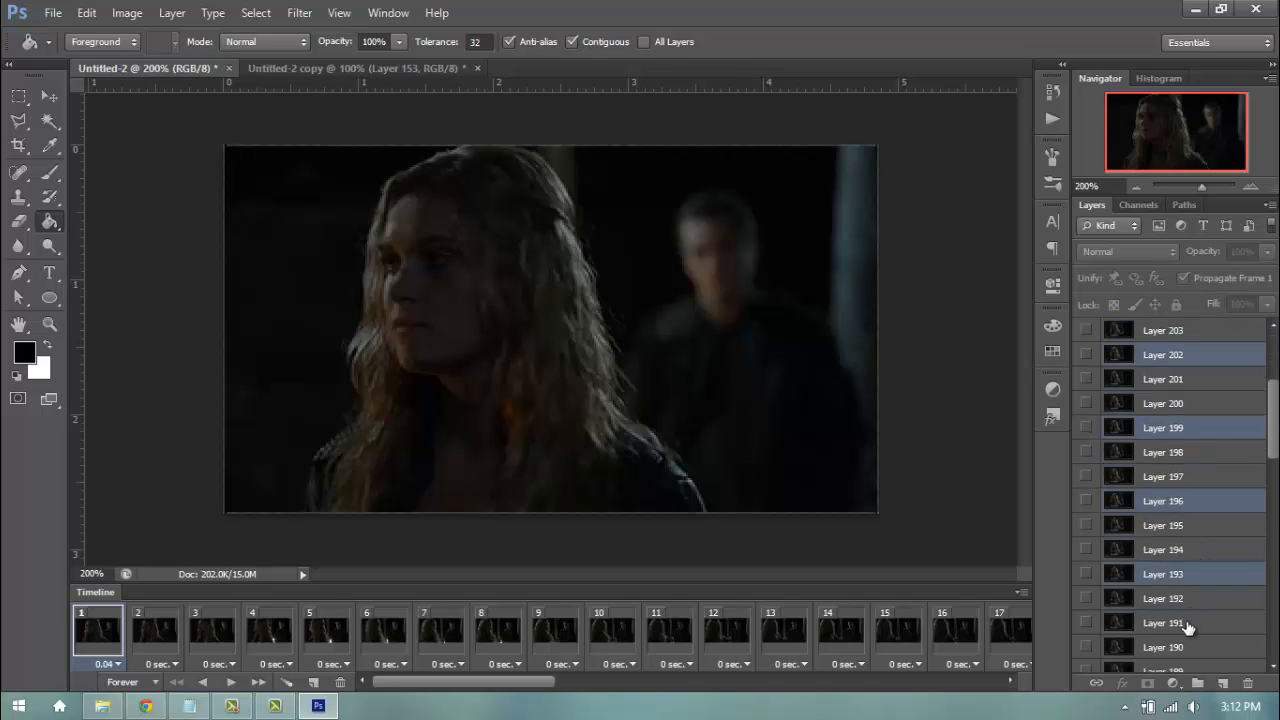
{"action": "left_click", "coordinate": [1189, 622], "text": "ctrl"}
{"action": "left_click", "coordinate": [1195, 631], "text": "ctrl"}
{"action": "left_click", "coordinate": [1194, 646], "text": "ctrl"}
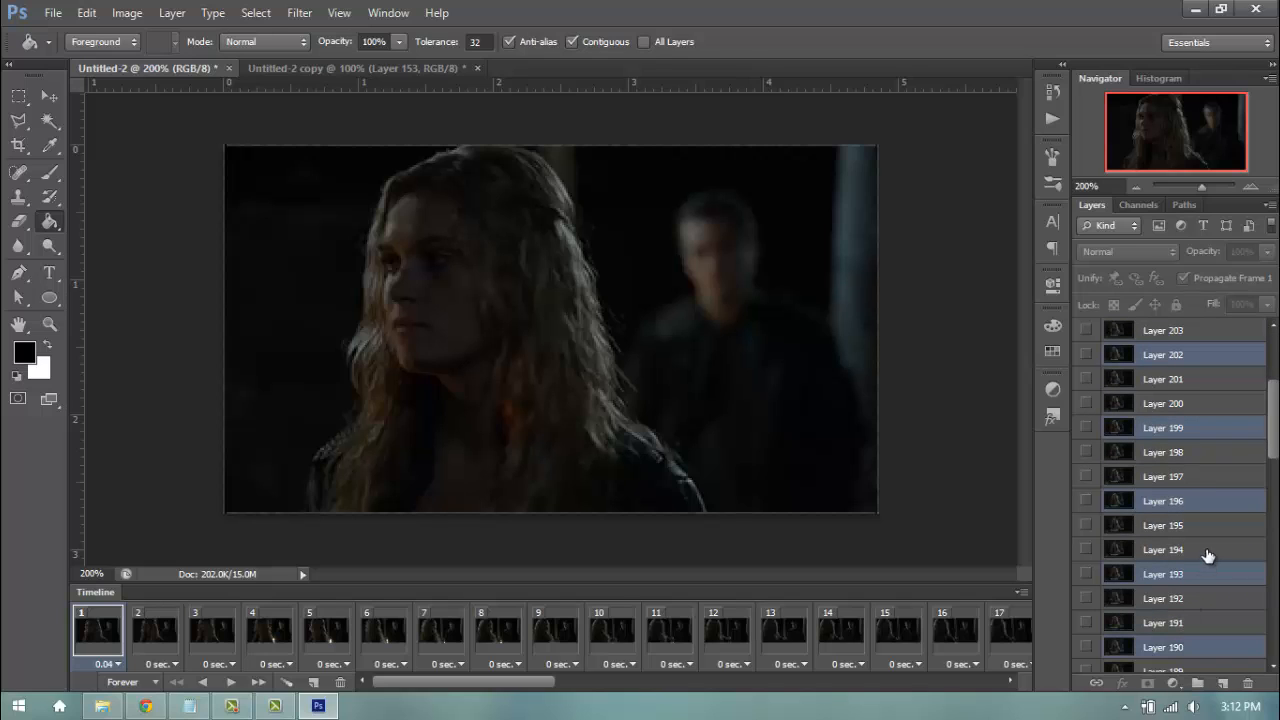
{"action": "scroll", "coordinate": [1199, 505], "scroll_direction": "down", "scroll_amount": 3}
{"action": "left_click", "coordinate": [1190, 503], "text": "ctrl"}
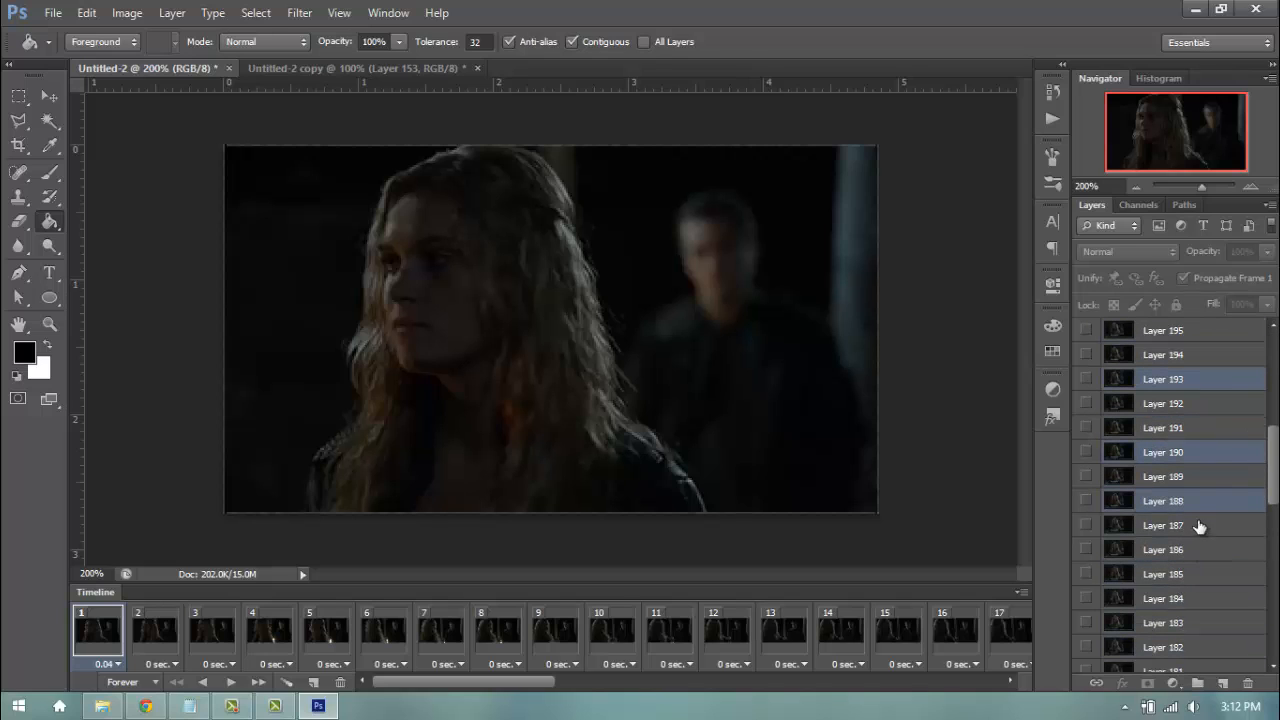
{"action": "left_click", "coordinate": [1213, 506], "text": "ctrl"}
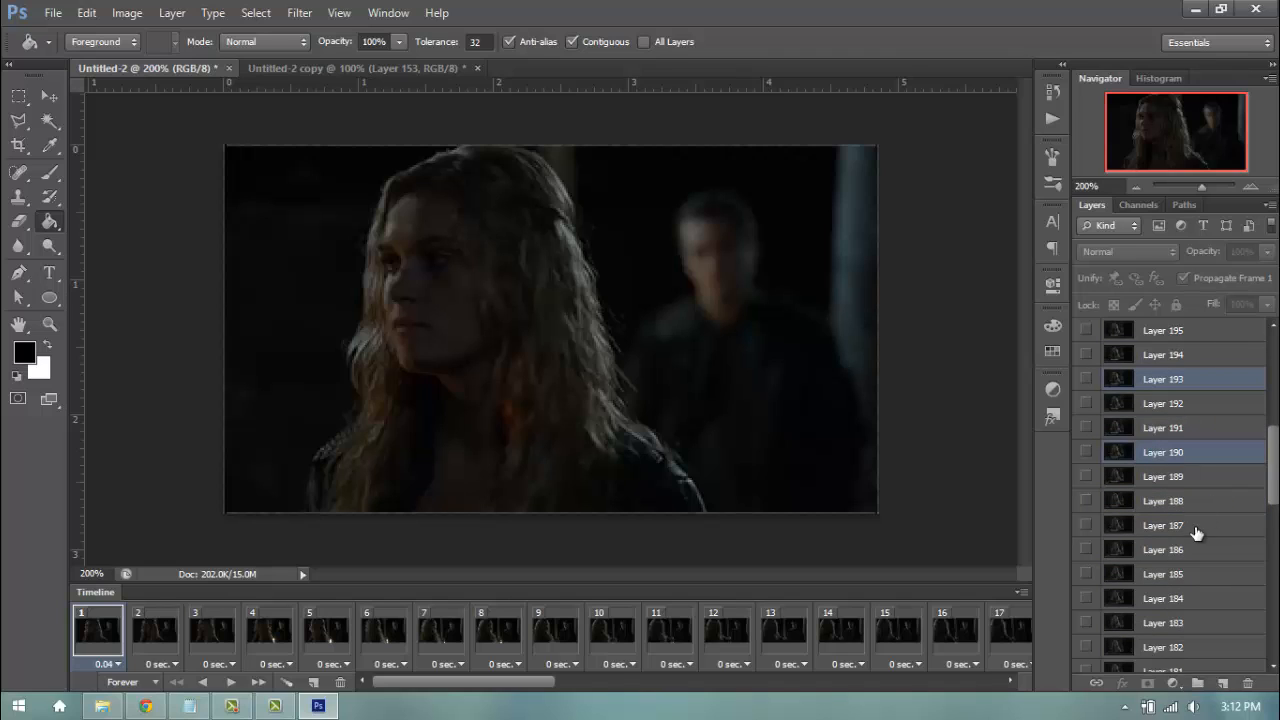
{"action": "left_click", "coordinate": [1195, 535], "text": "ctrl"}
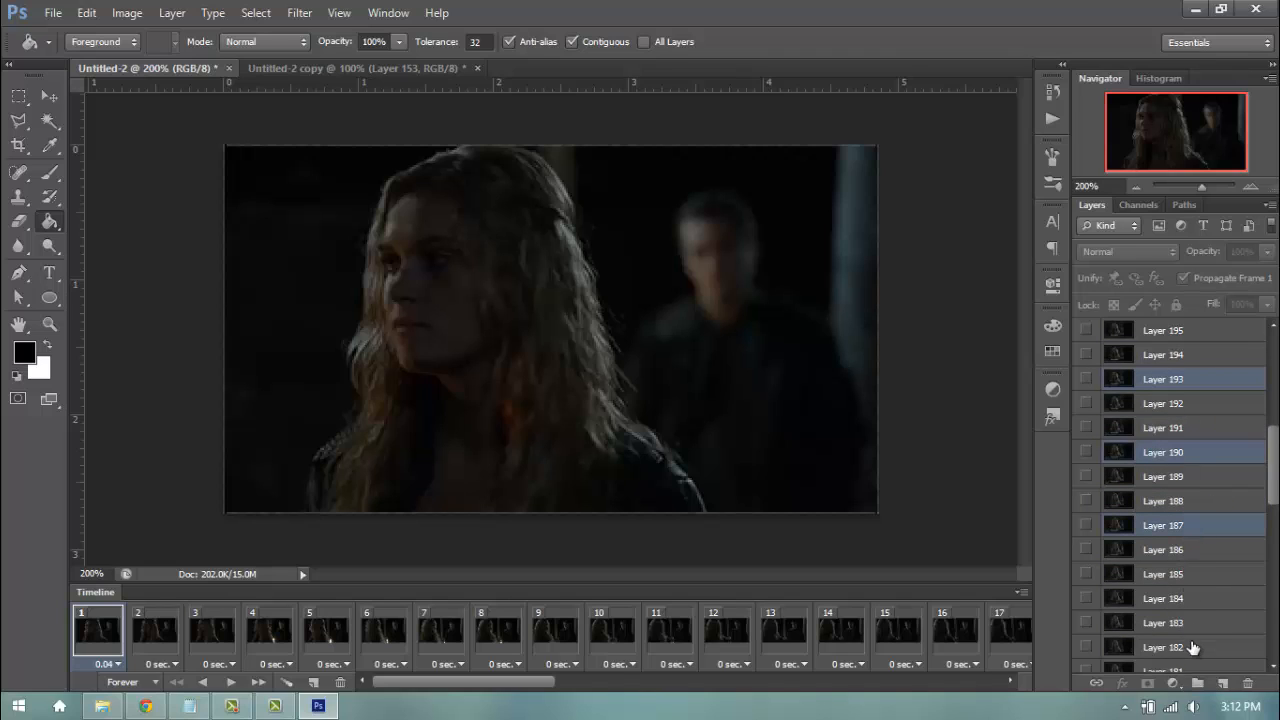
{"action": "left_click", "coordinate": [1195, 600], "text": "ctrl"}
{"action": "scroll", "coordinate": [1205, 570], "scroll_direction": "down", "scroll_amount": 4}
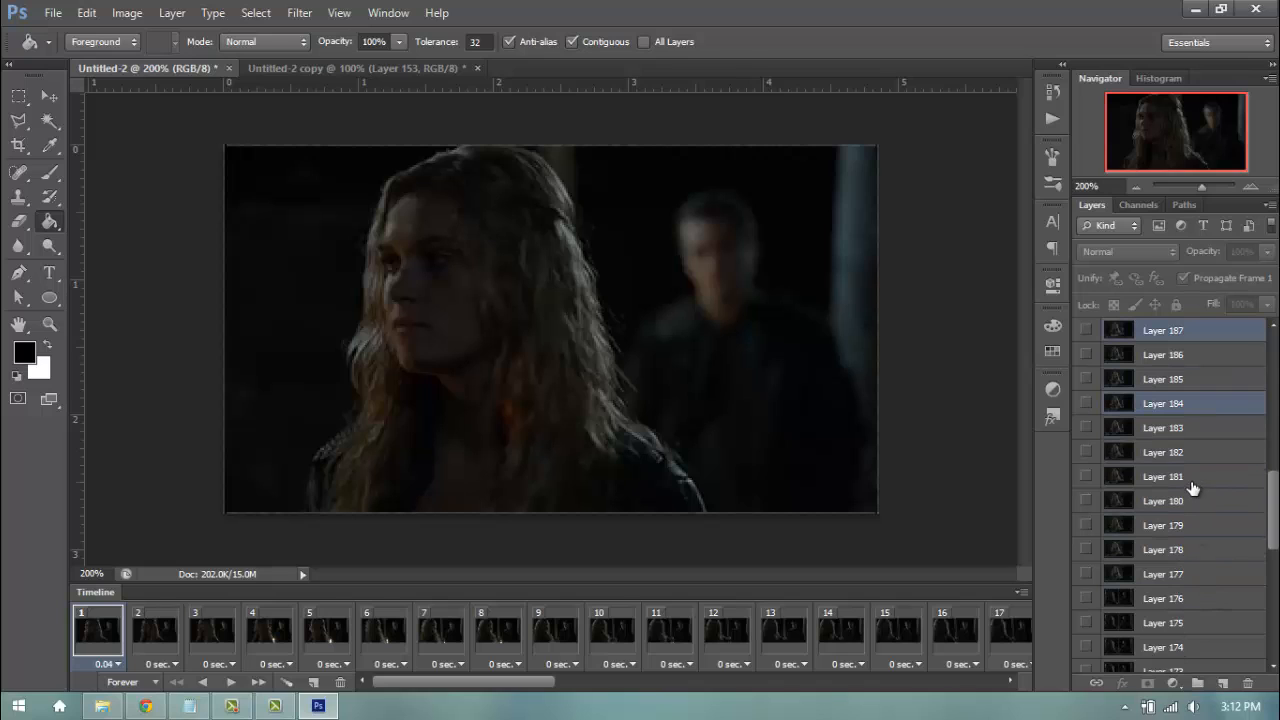
{"action": "left_click", "coordinate": [1192, 480], "text": "ctrl"}
{"action": "left_click", "coordinate": [1195, 549], "text": "ctrl"}
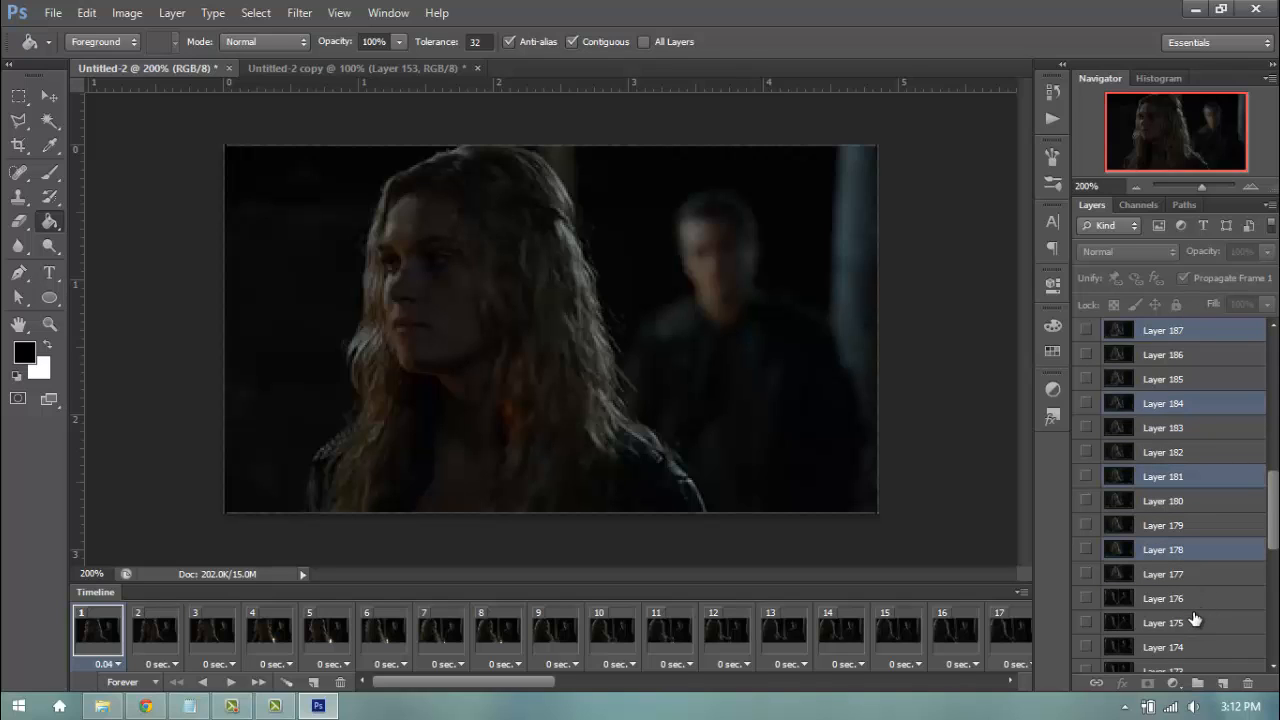
{"action": "left_click", "coordinate": [1195, 620], "text": "ctrl"}
{"action": "scroll", "coordinate": [1198, 590], "scroll_direction": "down", "scroll_amount": 3}
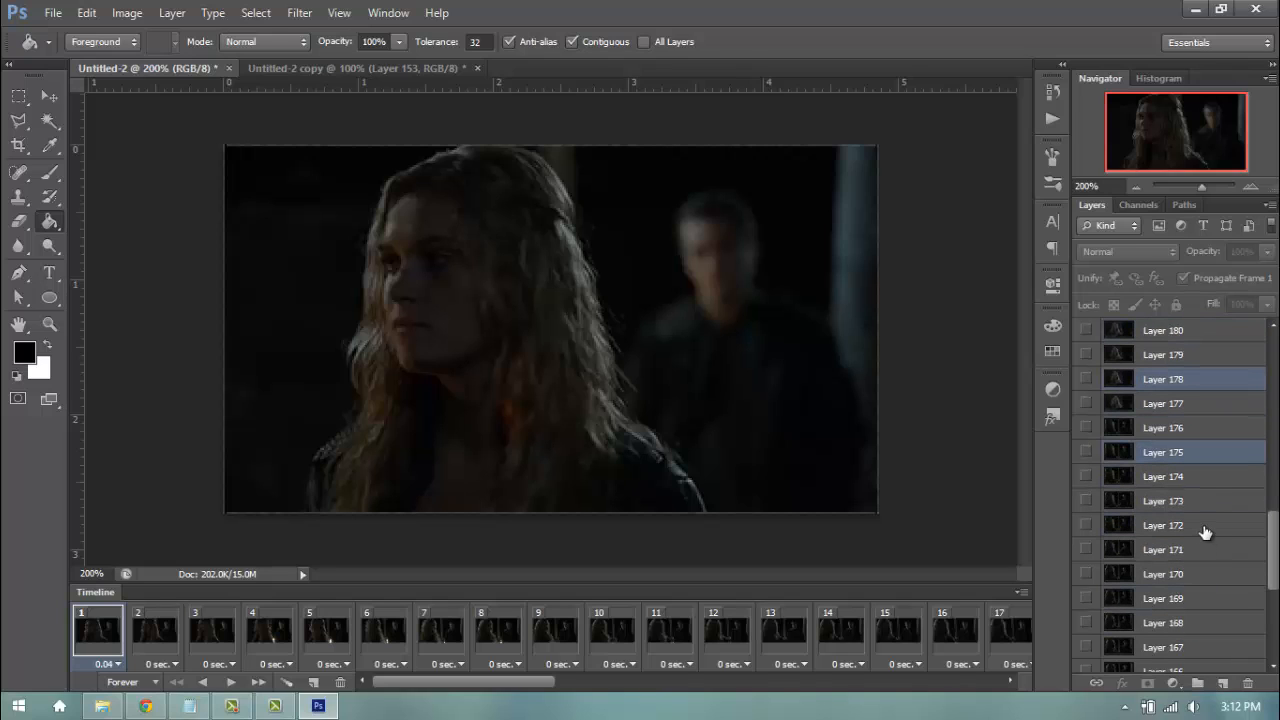
{"action": "left_click", "coordinate": [1205, 528], "text": "ctrl"}
{"action": "left_click", "coordinate": [1195, 598], "text": "ctrl"}
{"action": "scroll", "coordinate": [1197, 560], "scroll_direction": "down", "scroll_amount": 2}
{"action": "left_click", "coordinate": [1192, 530], "text": "ctrl"}
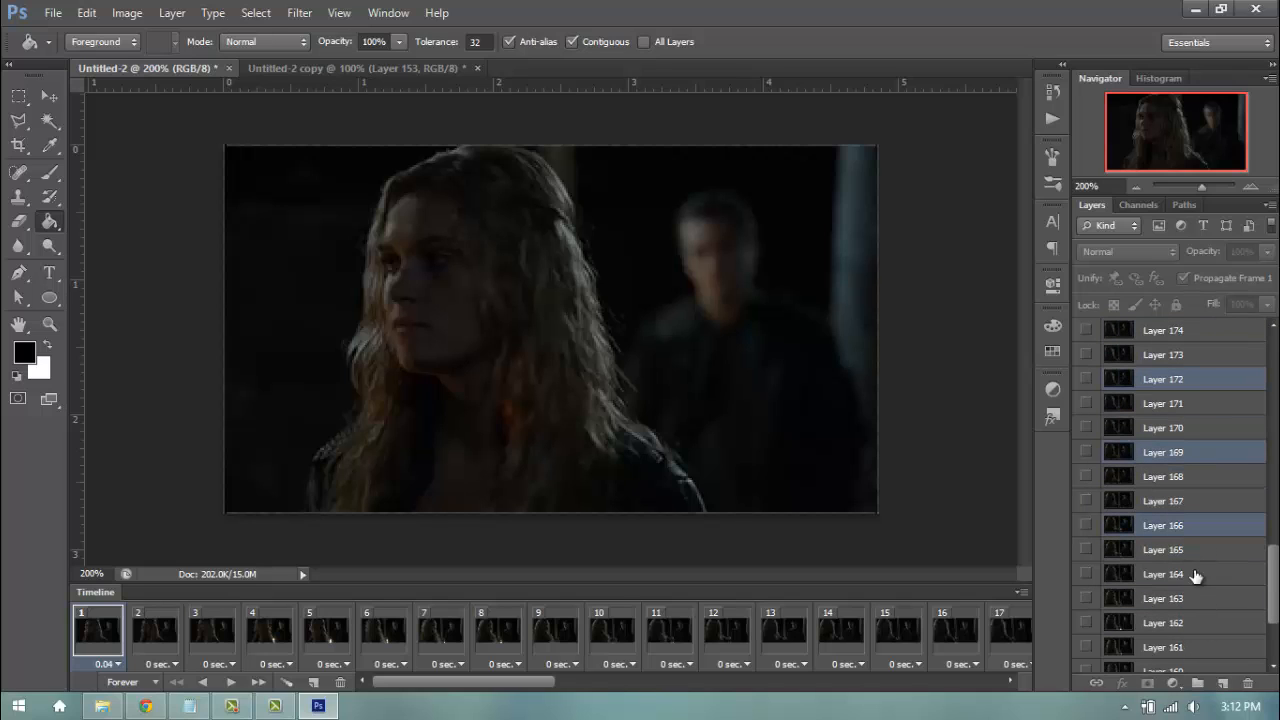
{"action": "left_click", "coordinate": [1195, 600], "text": "ctrl"}
{"action": "scroll", "coordinate": [1195, 560], "scroll_direction": "down", "scroll_amount": 2}
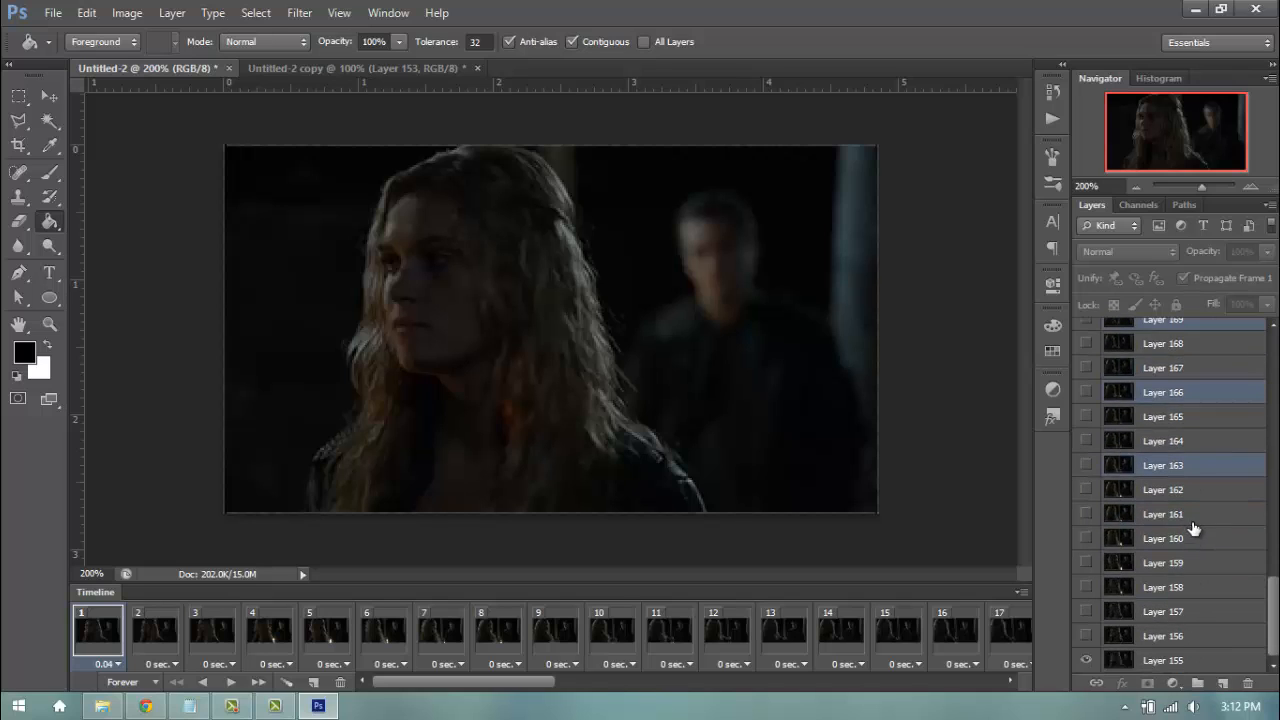
{"action": "left_click", "coordinate": [1202, 548], "text": "ctrl"}
{"action": "left_click", "coordinate": [1197, 610], "text": "ctrl"}
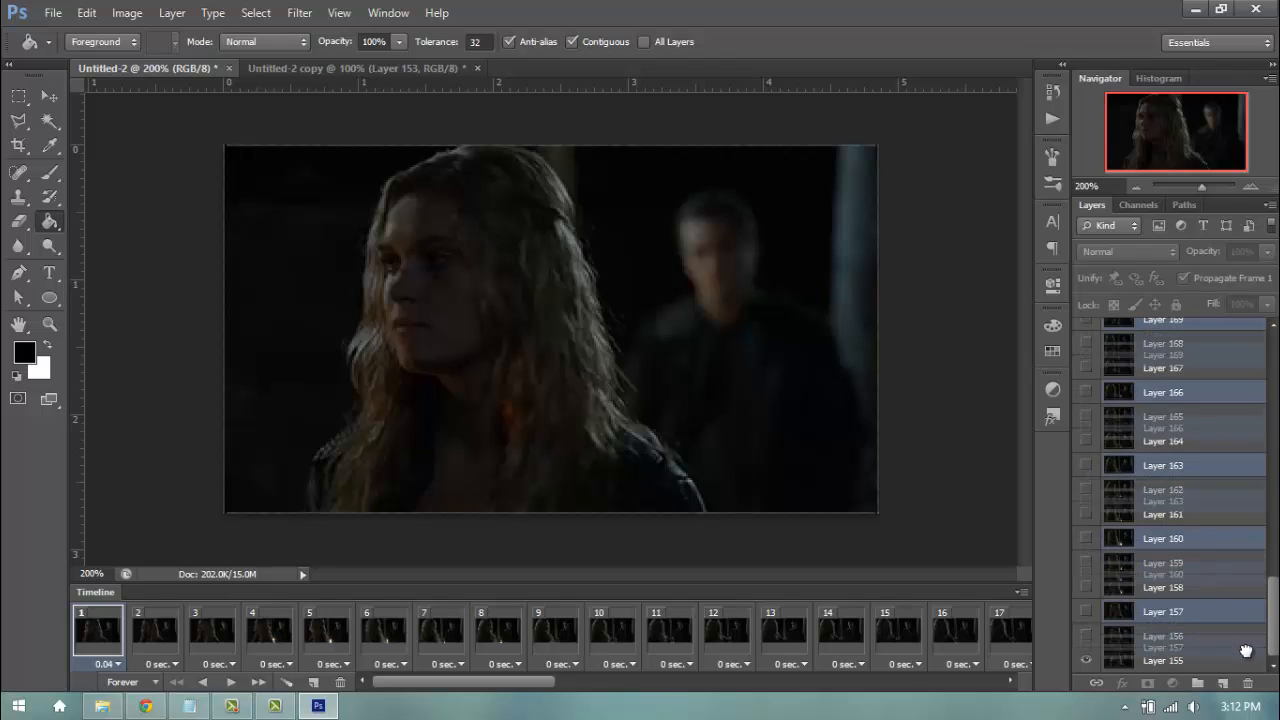
{"action": "key", "text": "Delete"}
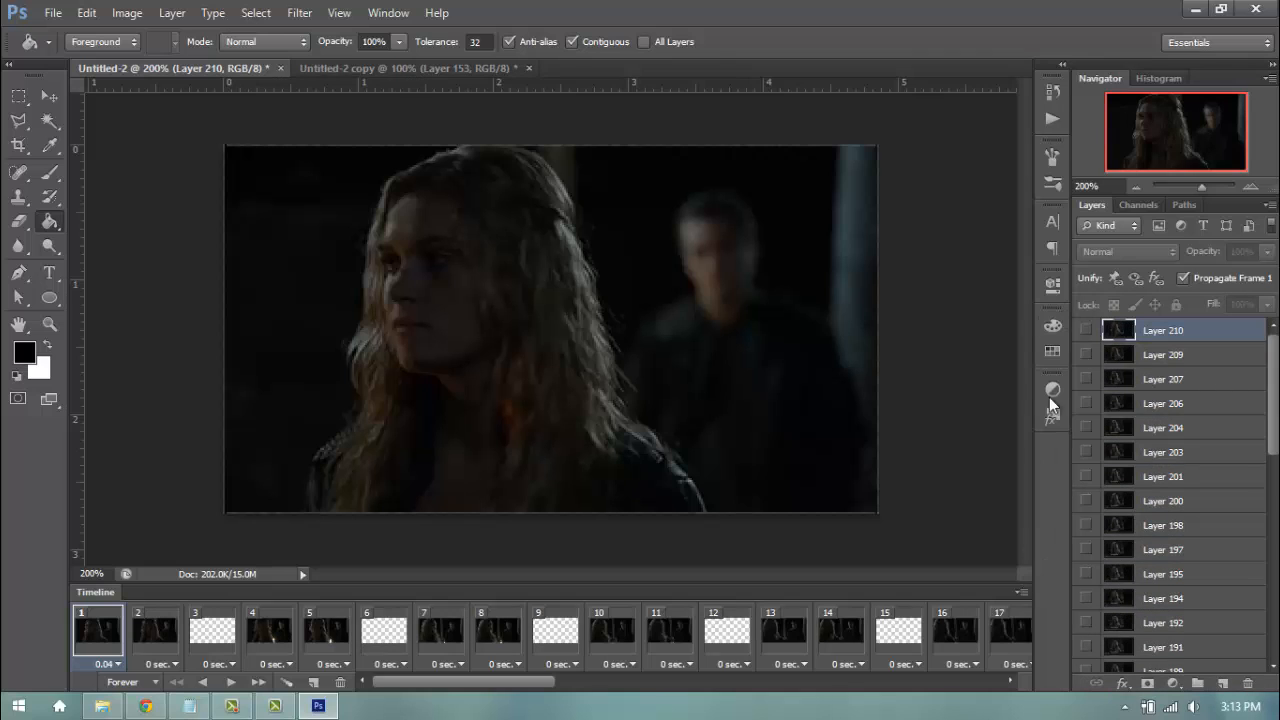
Step: Delete the existing Untitled-2 animation and make new frames from the remaining layers
{"action": "left_click", "coordinate": [1021, 591]}
{"action": "left_click", "coordinate": [1066, 229]}
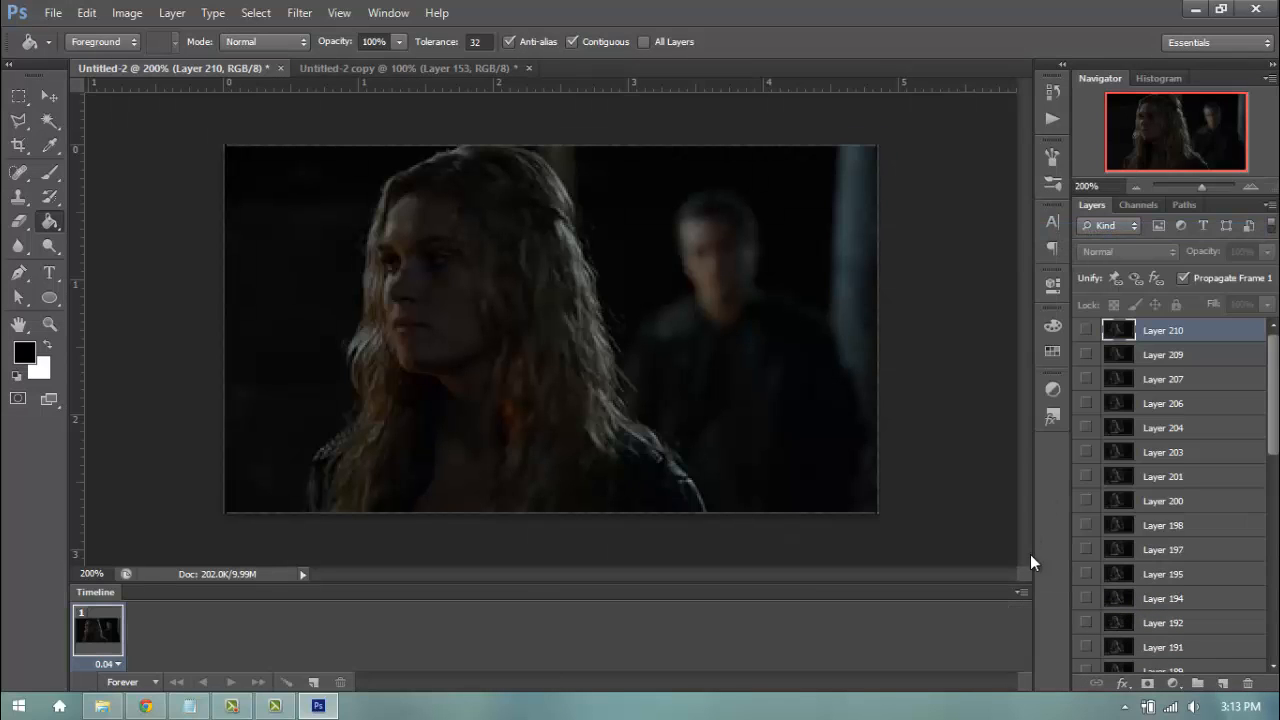
{"action": "left_click", "coordinate": [1021, 591]}
{"action": "left_click", "coordinate": [1087, 424]}
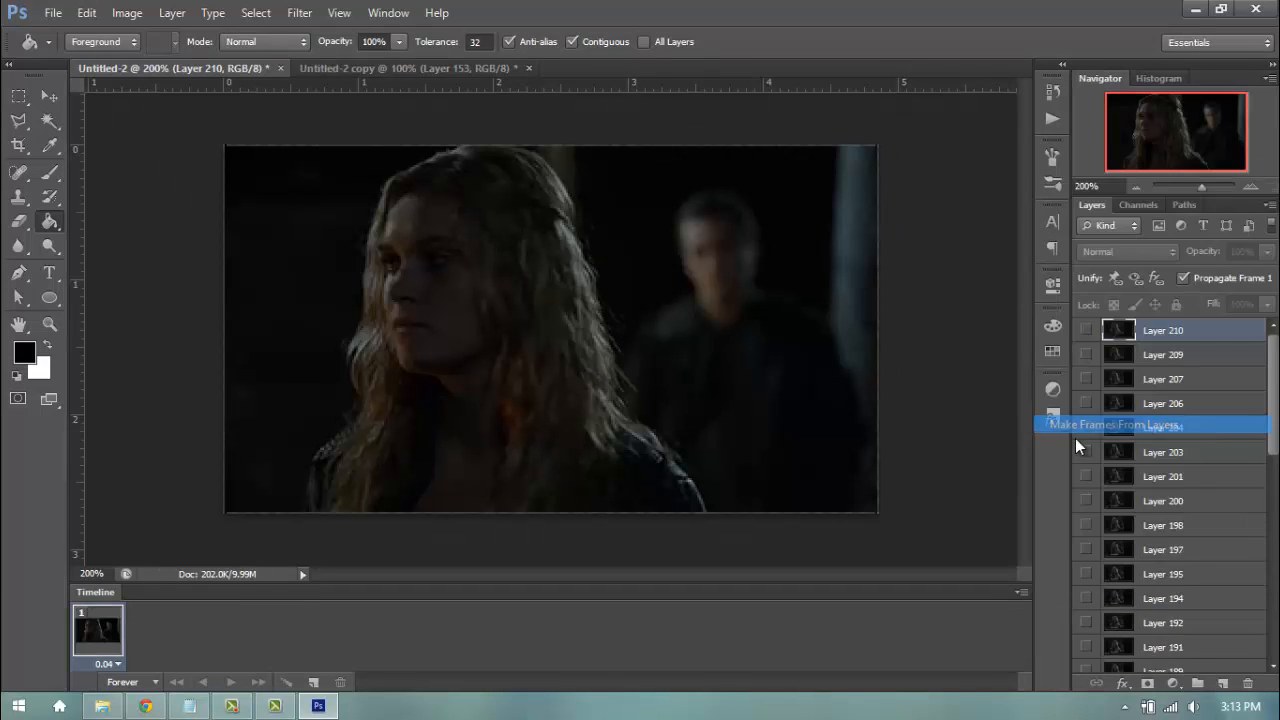
Step: Add a new layer filled with black and place it at the bottom of the stack, below Layer 155
{"action": "scroll", "coordinate": [1022, 632], "scroll_direction": "down", "scroll_amount": 10}
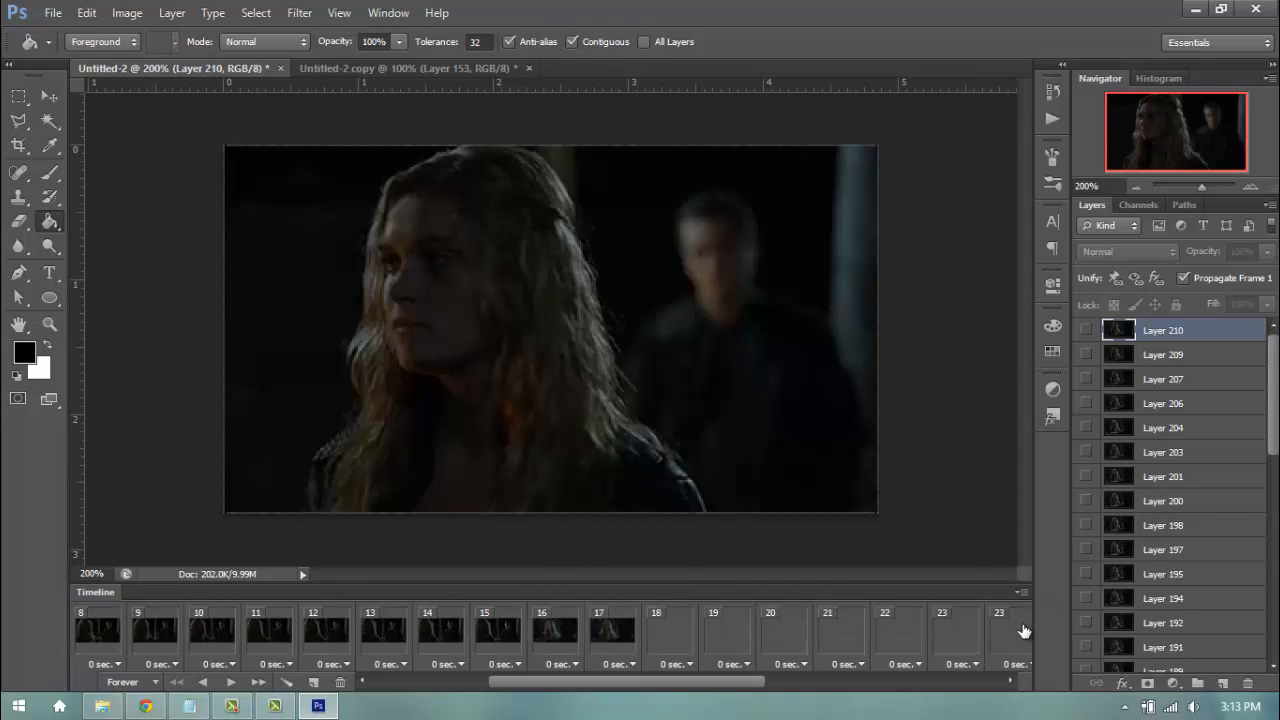
{"action": "scroll", "coordinate": [1016, 634], "scroll_direction": "down", "scroll_amount": 3}
{"action": "left_click", "coordinate": [1222, 683]}
{"action": "left_click", "coordinate": [777, 368]}
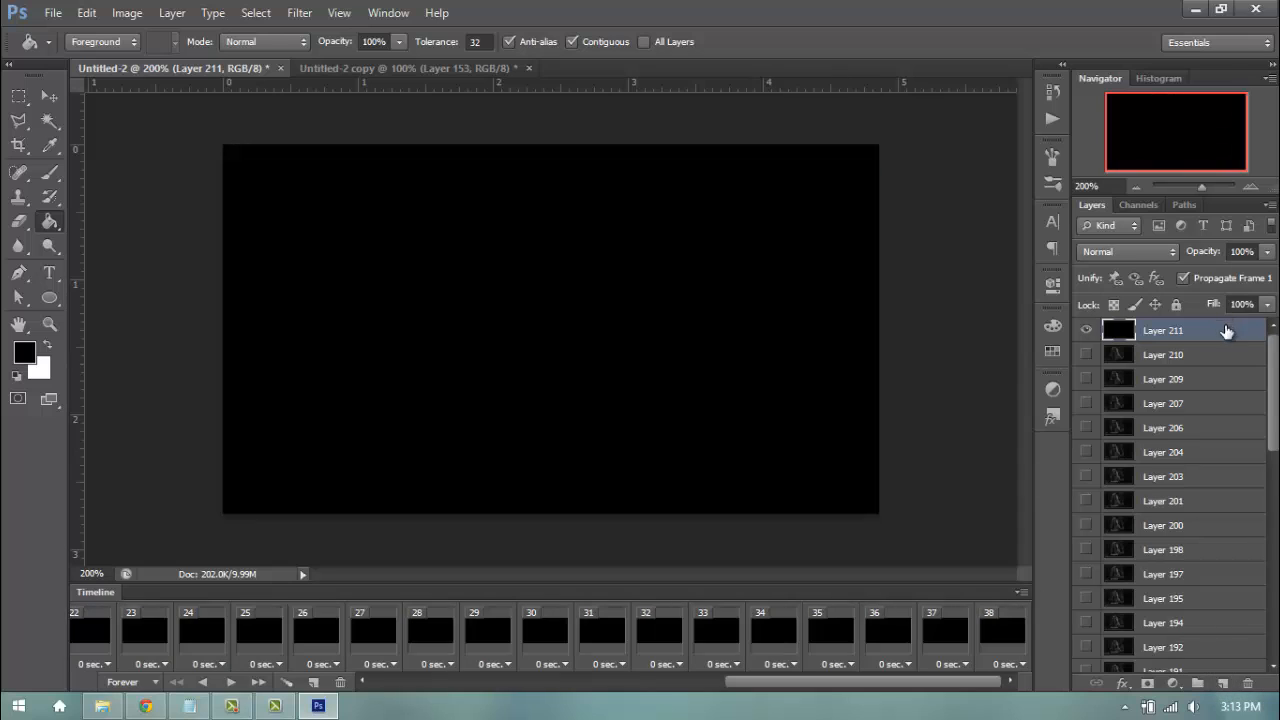
{"action": "scroll", "coordinate": [1210, 385], "scroll_direction": "down", "scroll_amount": 5}
{"action": "left_click_drag", "start_coordinate": [1210, 706], "coordinate": [1213, 672]}
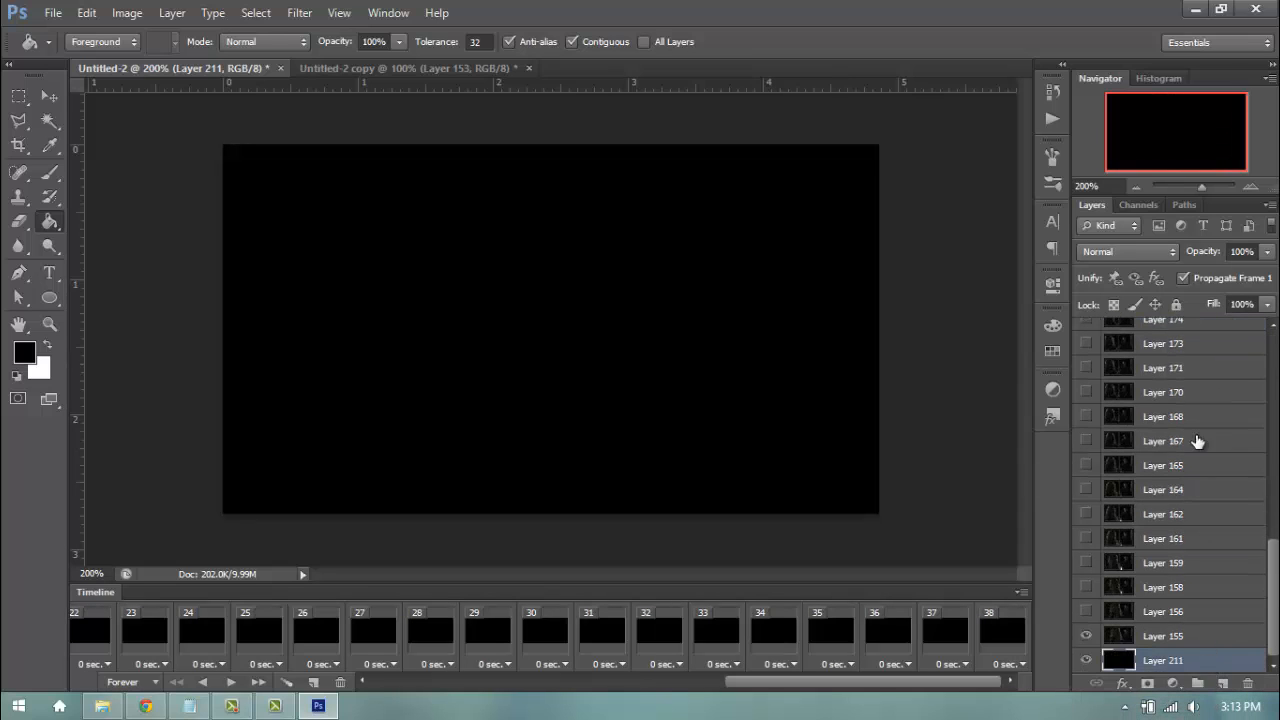
Step: Set the delay of all frames, 1 through 38, to 0.15 seconds
{"action": "left_click", "coordinate": [1136, 187]}
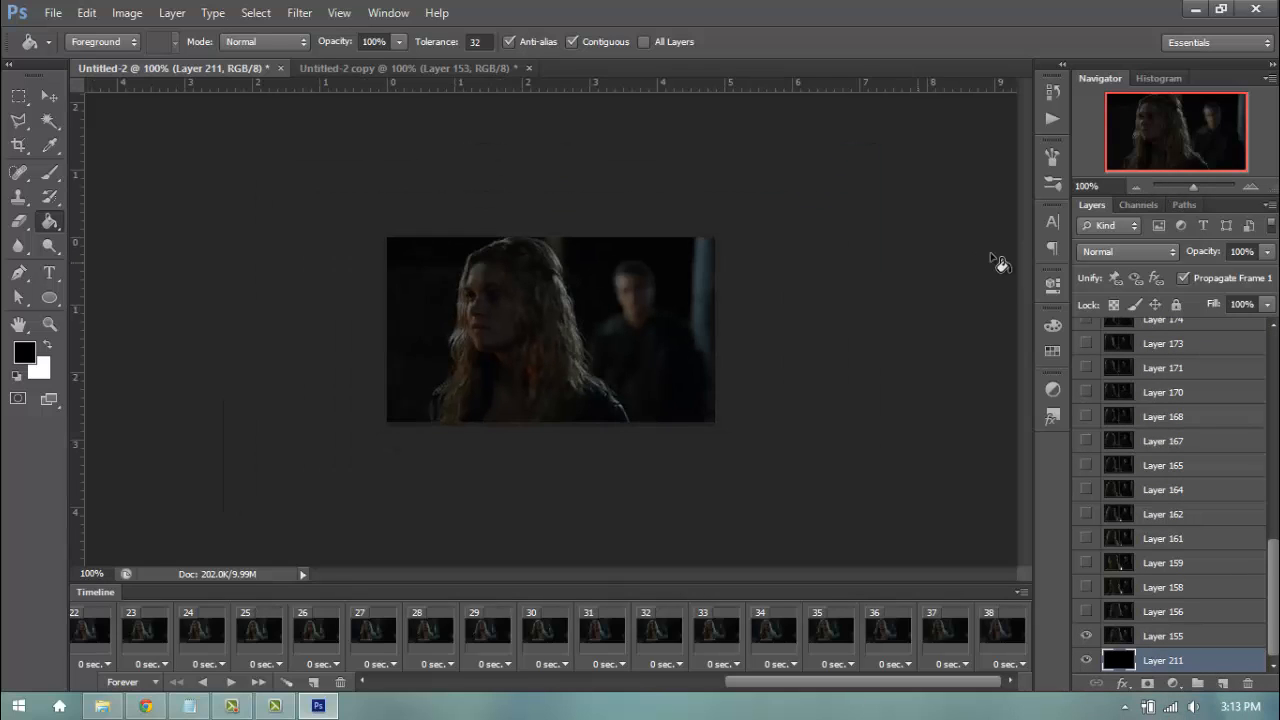
{"action": "left_click", "coordinate": [98, 641]}
{"action": "scroll", "coordinate": [127, 637], "scroll_direction": "left", "scroll_amount": 2}
{"action": "scroll", "coordinate": [127, 637], "scroll_direction": "left", "scroll_amount": 10}
{"action": "left_click", "coordinate": [98, 630]}
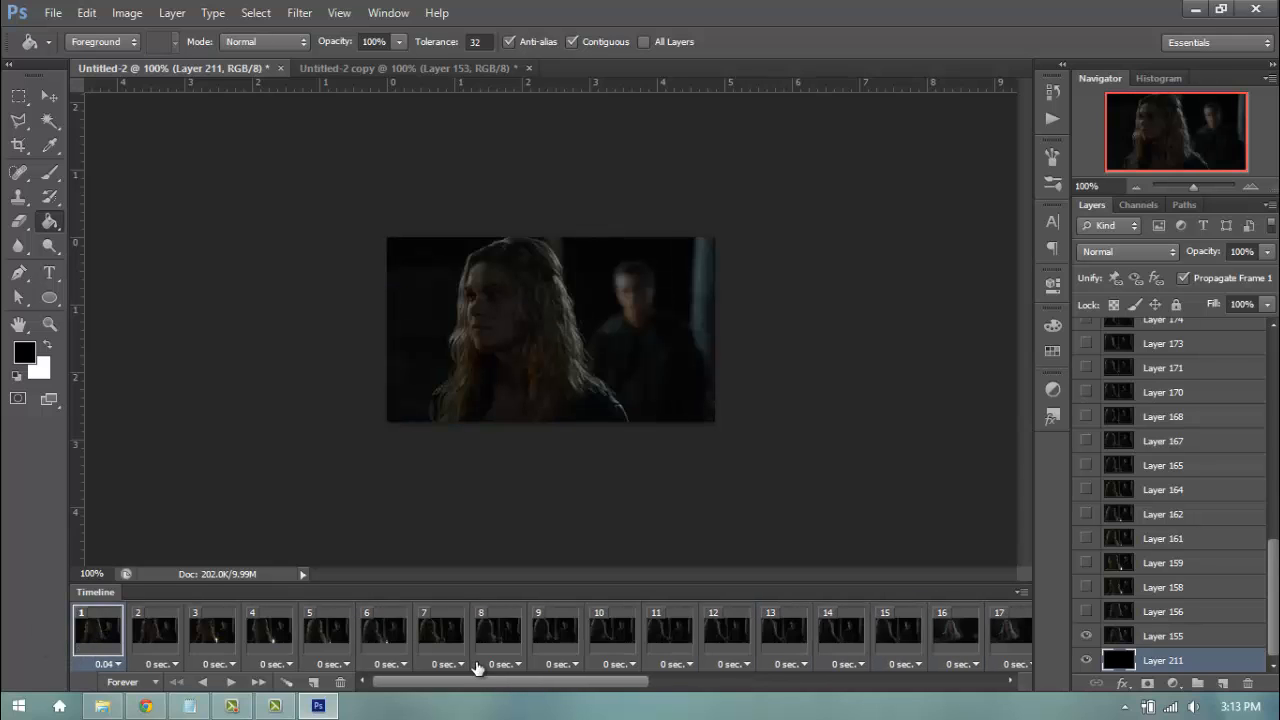
{"action": "left_click_drag", "start_coordinate": [493, 690], "coordinate": [1030, 710]}
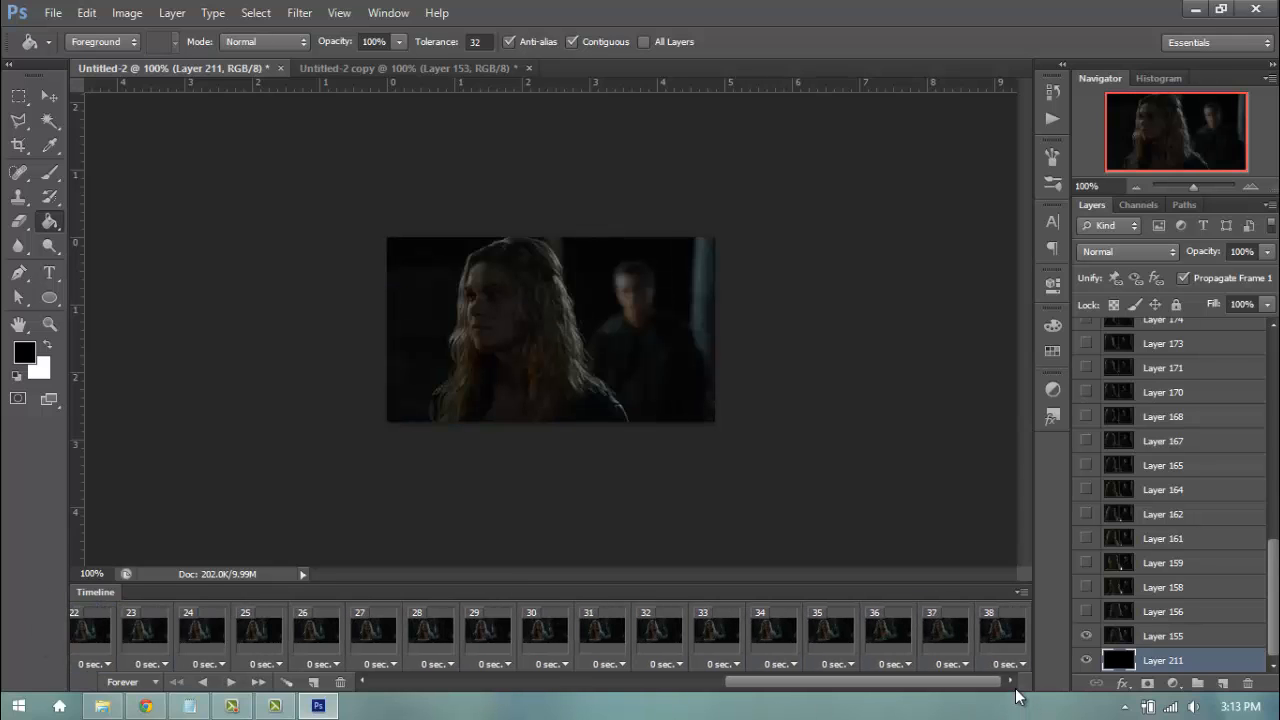
{"action": "left_click", "coordinate": [1005, 643], "text": "shift"}
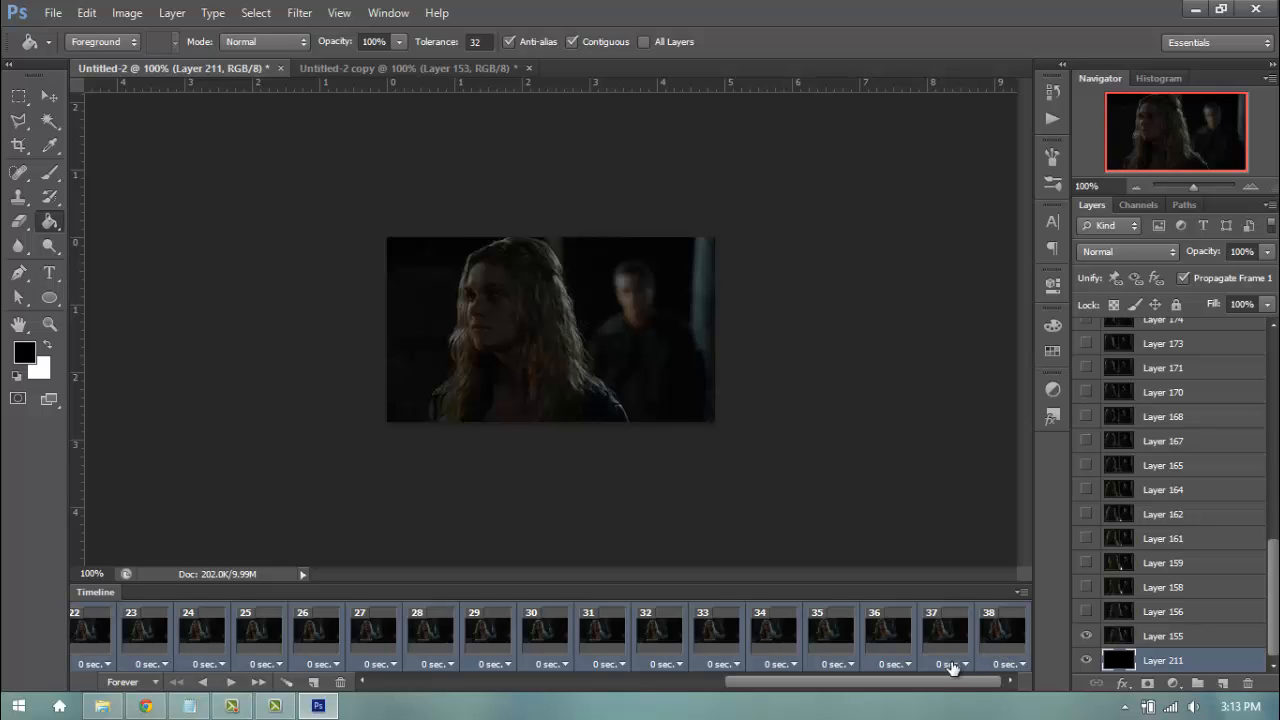
{"action": "left_click", "coordinate": [1024, 665]}
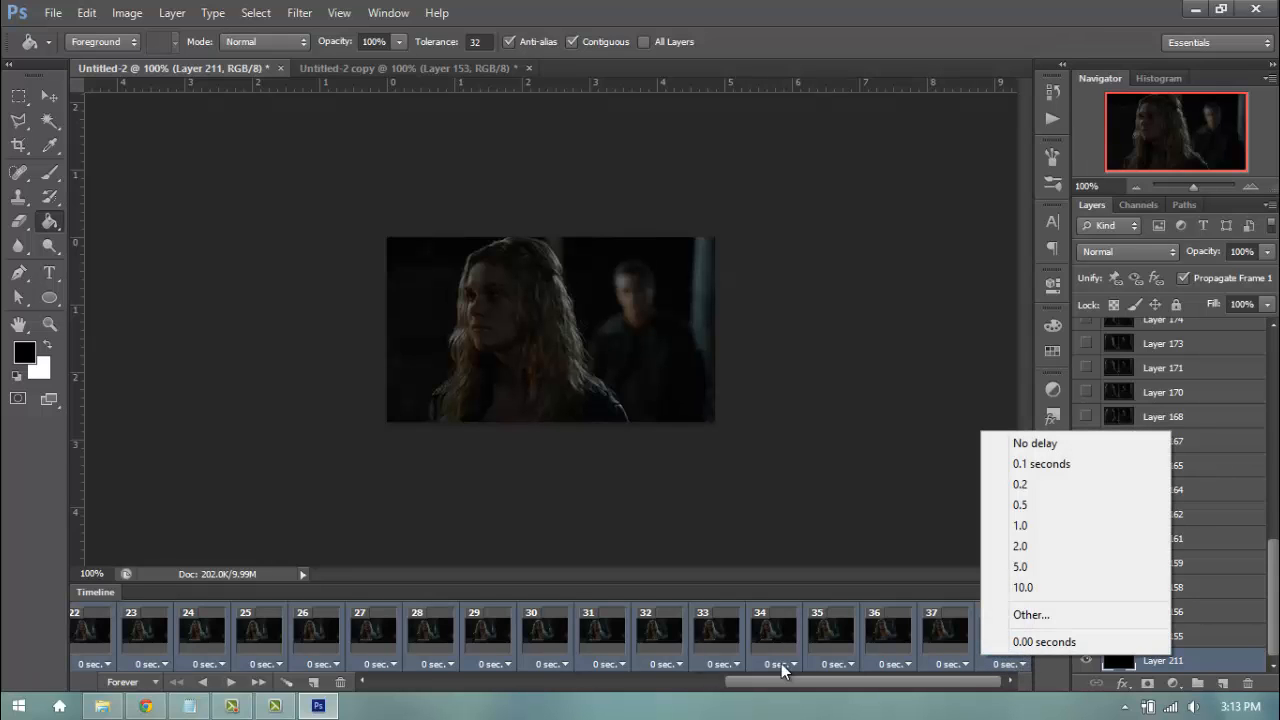
{"action": "left_click", "coordinate": [1036, 616]}
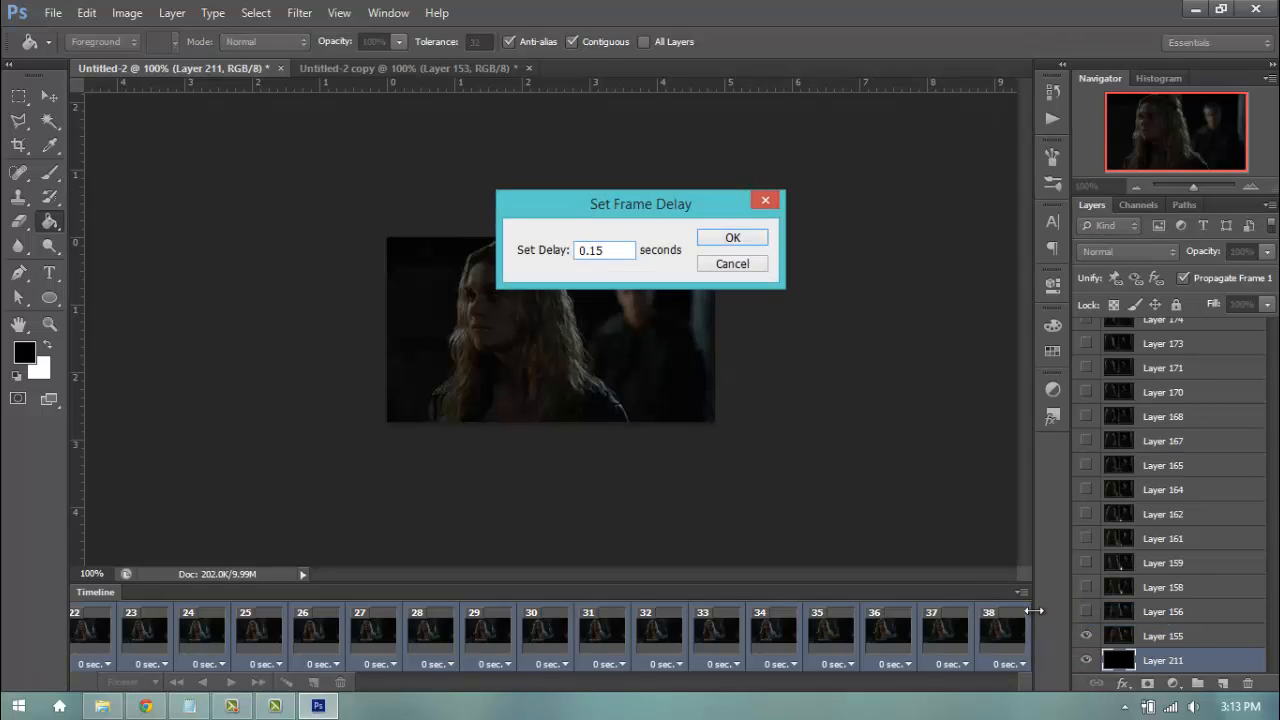
{"action": "key", "text": "Return"}
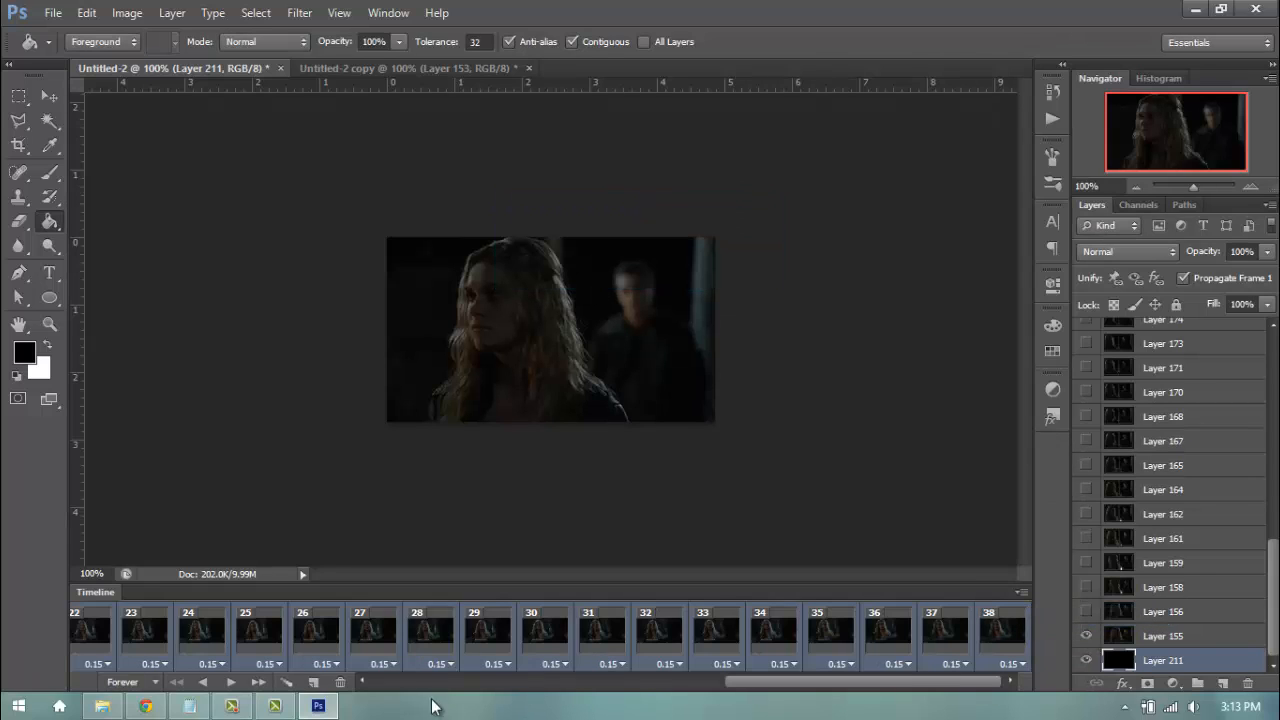
Step: Select only frame 1 and play the Untitled-2 animation to check its timing, stopping the playback when done
{"action": "scroll", "coordinate": [370, 657], "scroll_direction": "up", "scroll_amount": 10}
{"action": "left_click", "coordinate": [117, 625]}
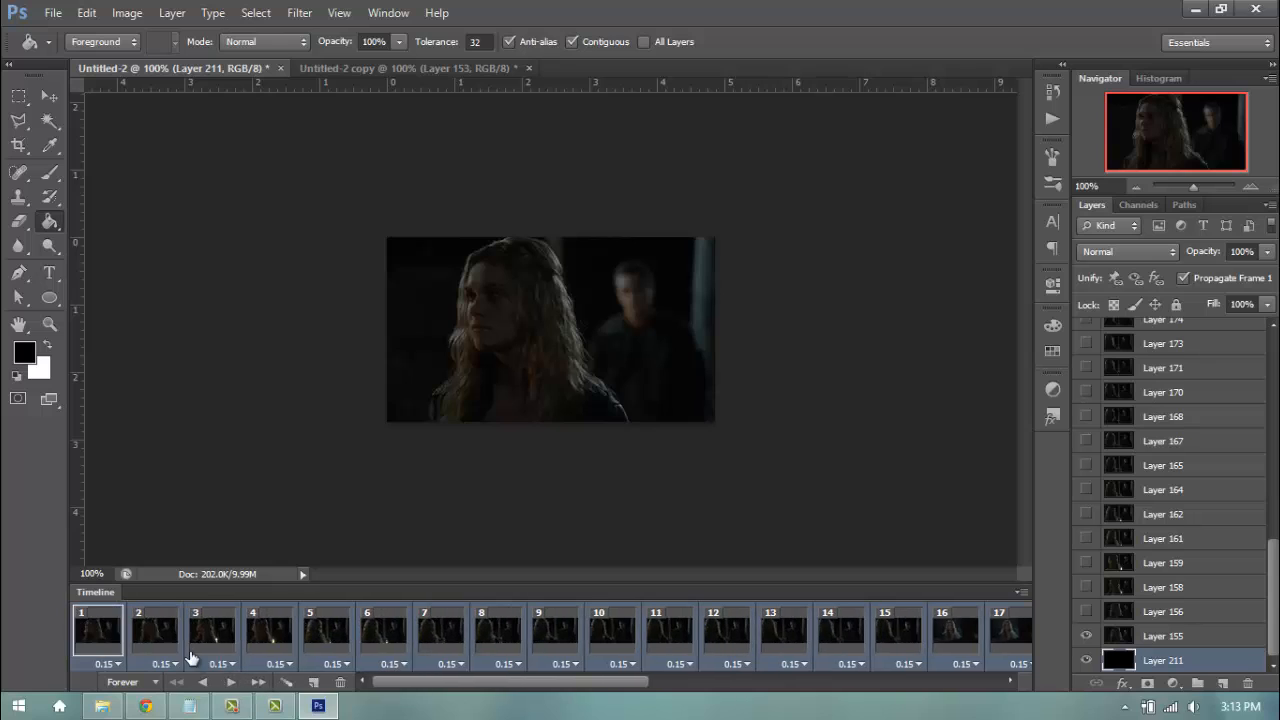
{"action": "left_click", "coordinate": [94, 614]}
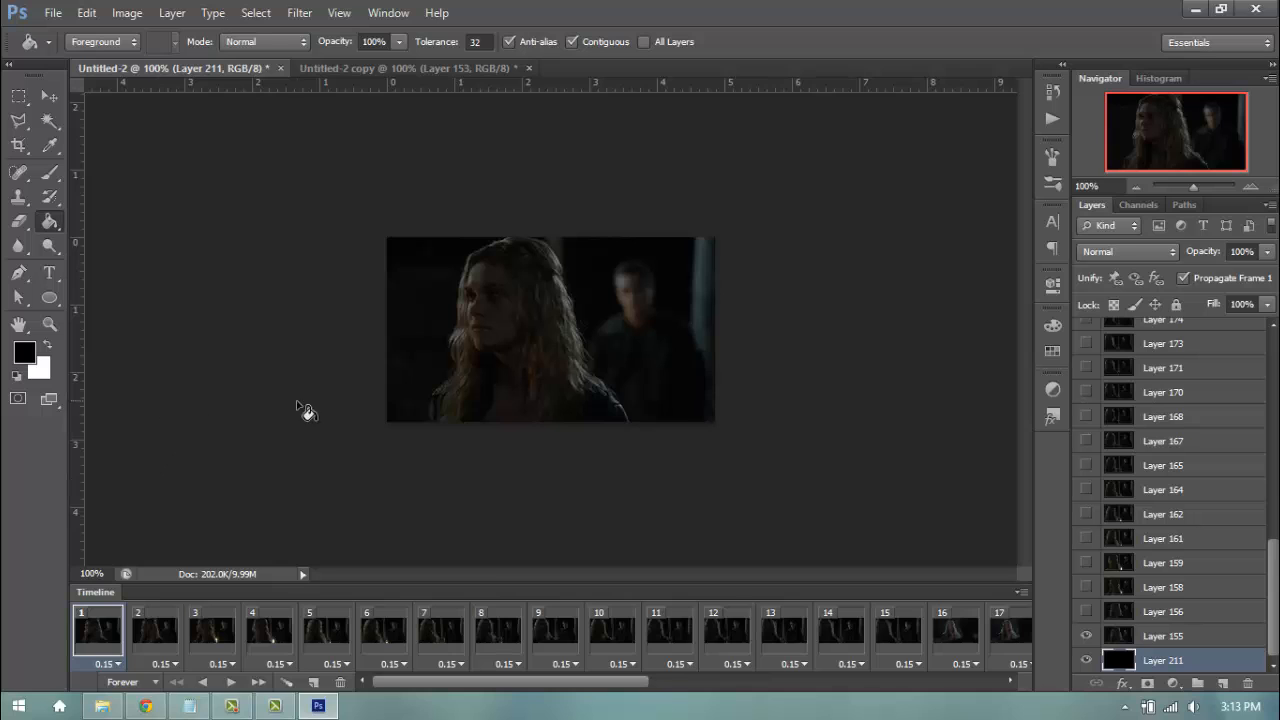
{"action": "left_click", "coordinate": [231, 682]}
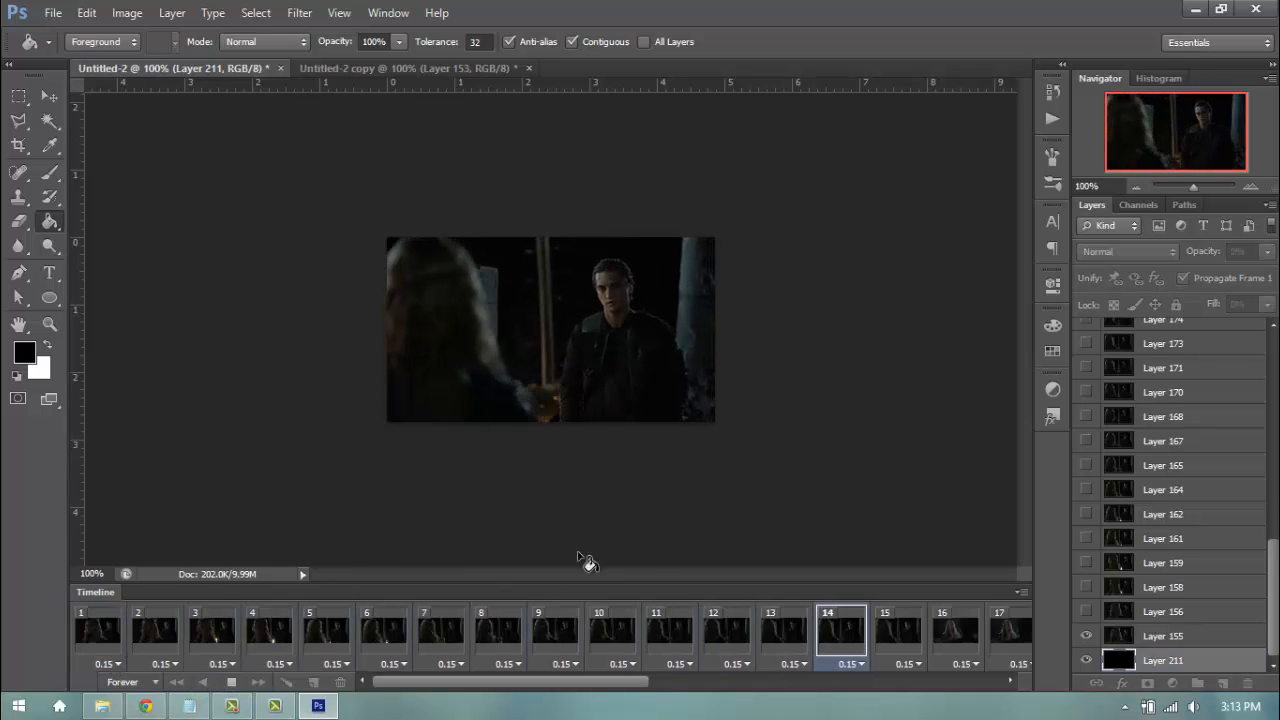
{"action": "left_click", "coordinate": [238, 682]}
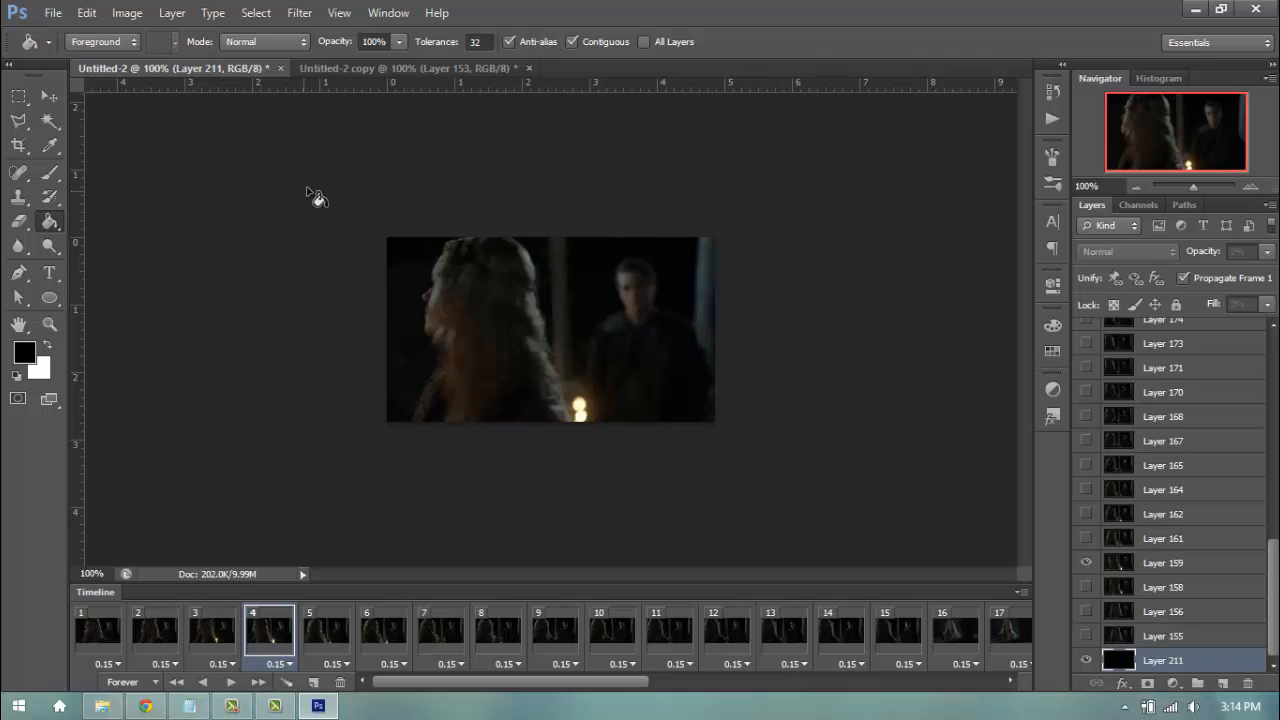
Step: Reorder the open documents so Untitled-2 copy comes before Untitled-2, and make Untitled-2 copy active
{"action": "left_click_drag", "start_coordinate": [371, 70], "coordinate": [150, 70]}
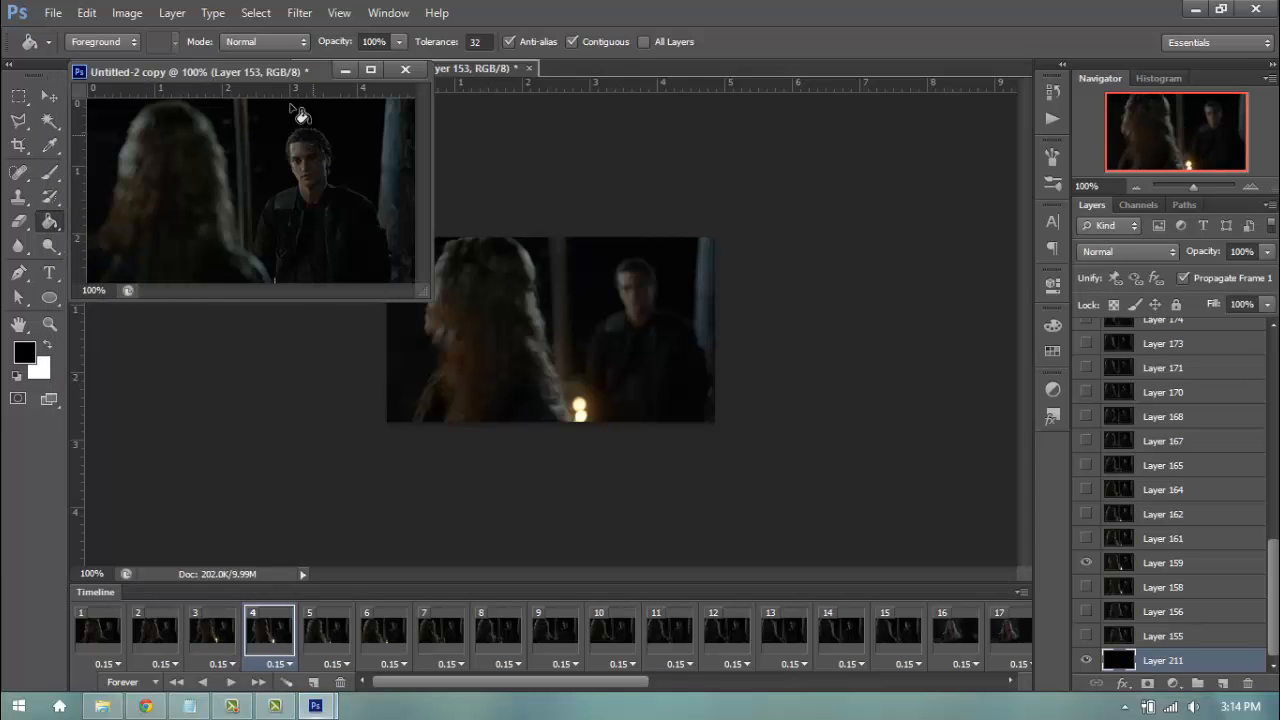
{"action": "left_click_drag", "start_coordinate": [294, 70], "coordinate": [597, 75]}
{"action": "left_click", "coordinate": [239, 72]}
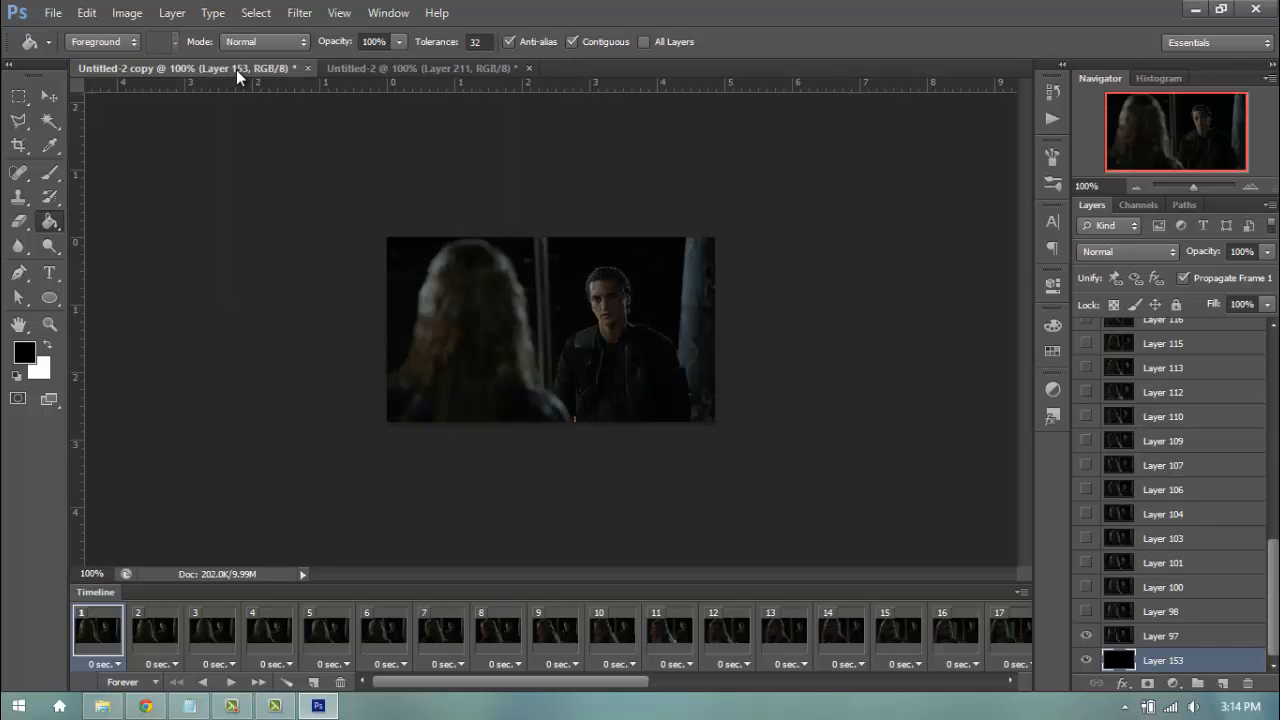
{"action": "scroll", "coordinate": [852, 635], "scroll_direction": "down", "scroll_amount": 10}
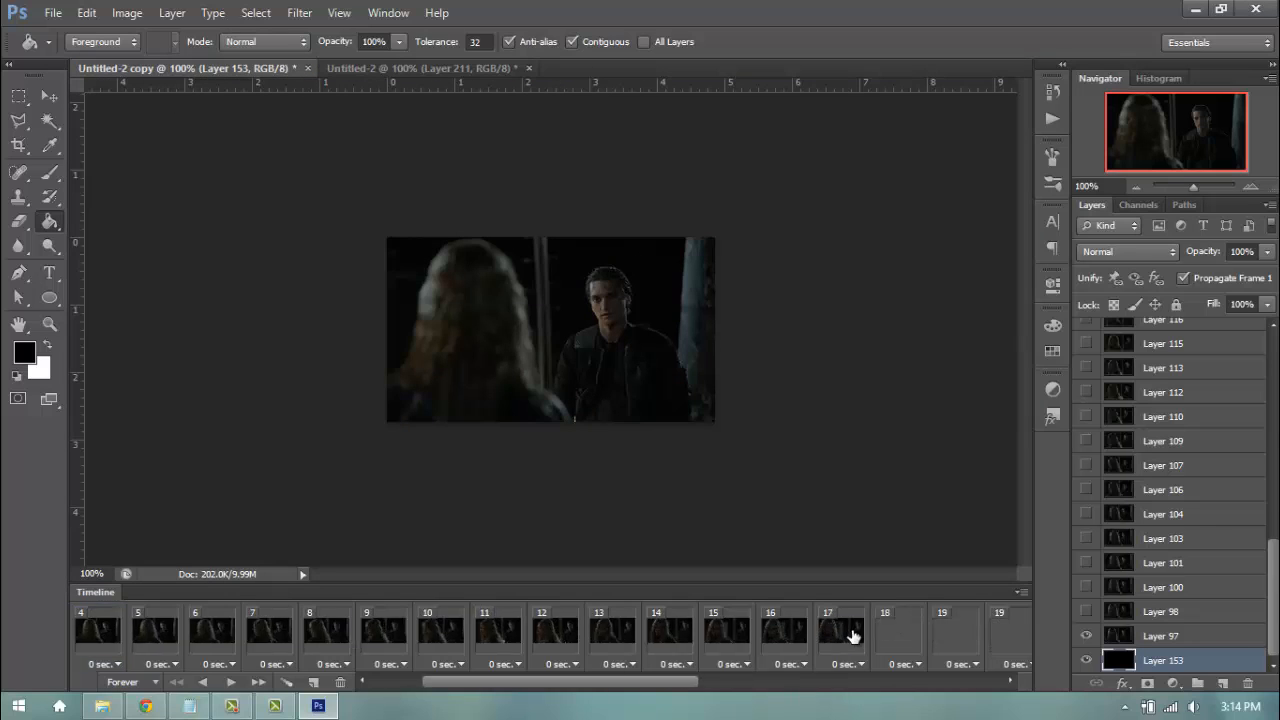
Step: Set the delay of all frames through frame 38 in Untitled-2 copy to 0.15 seconds
{"action": "left_click", "coordinate": [995, 643], "text": "shift"}
{"action": "left_click", "coordinate": [1009, 664]}
{"action": "left_click", "coordinate": [1015, 614]}
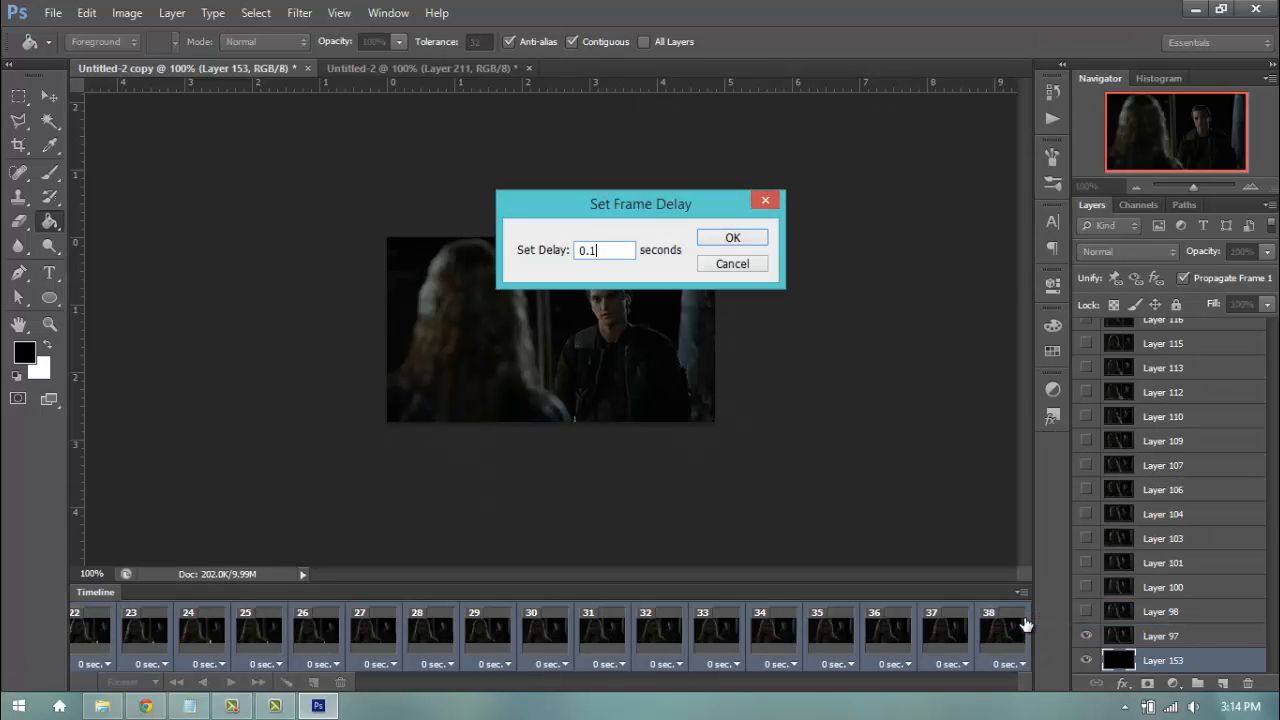
{"action": "key", "text": "Return"}
Step: Play the Untitled-2 copy animation to check its timing, stop it, and select frame 1 again
{"action": "left_click", "coordinate": [231, 681]}
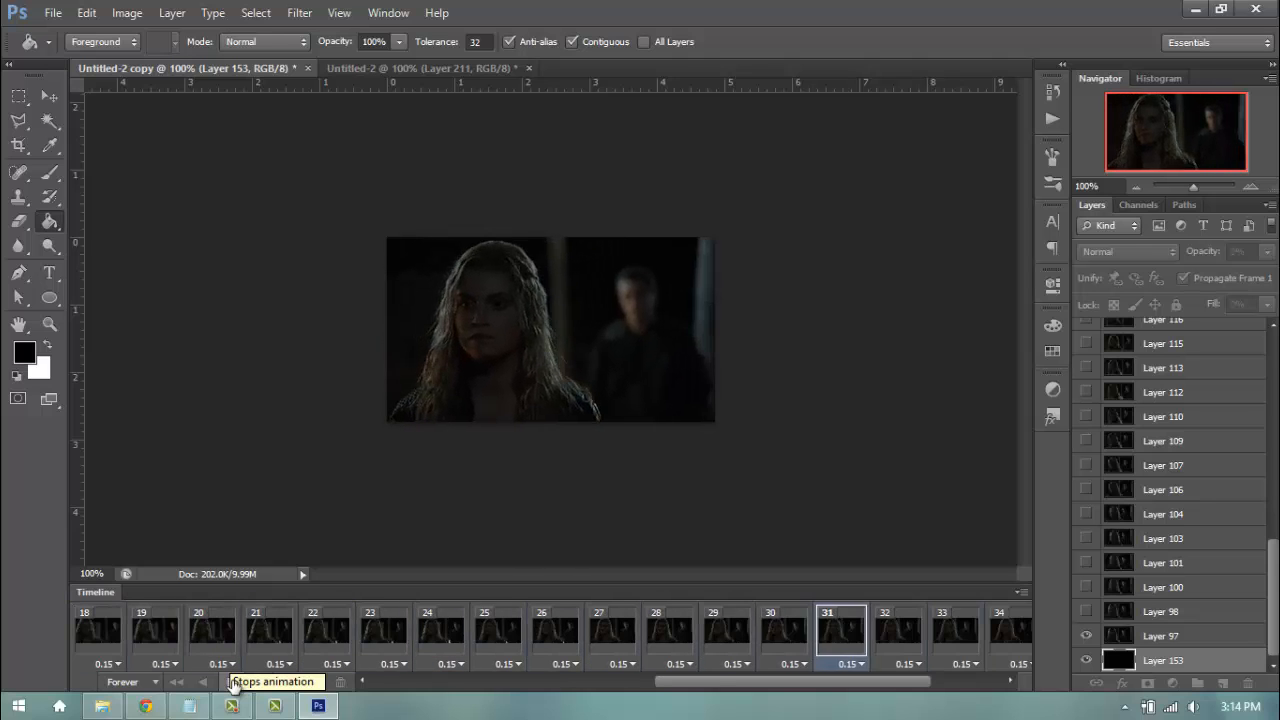
{"action": "left_click", "coordinate": [231, 681]}
{"action": "scroll", "coordinate": [129, 663], "scroll_direction": "left", "scroll_amount": 3}
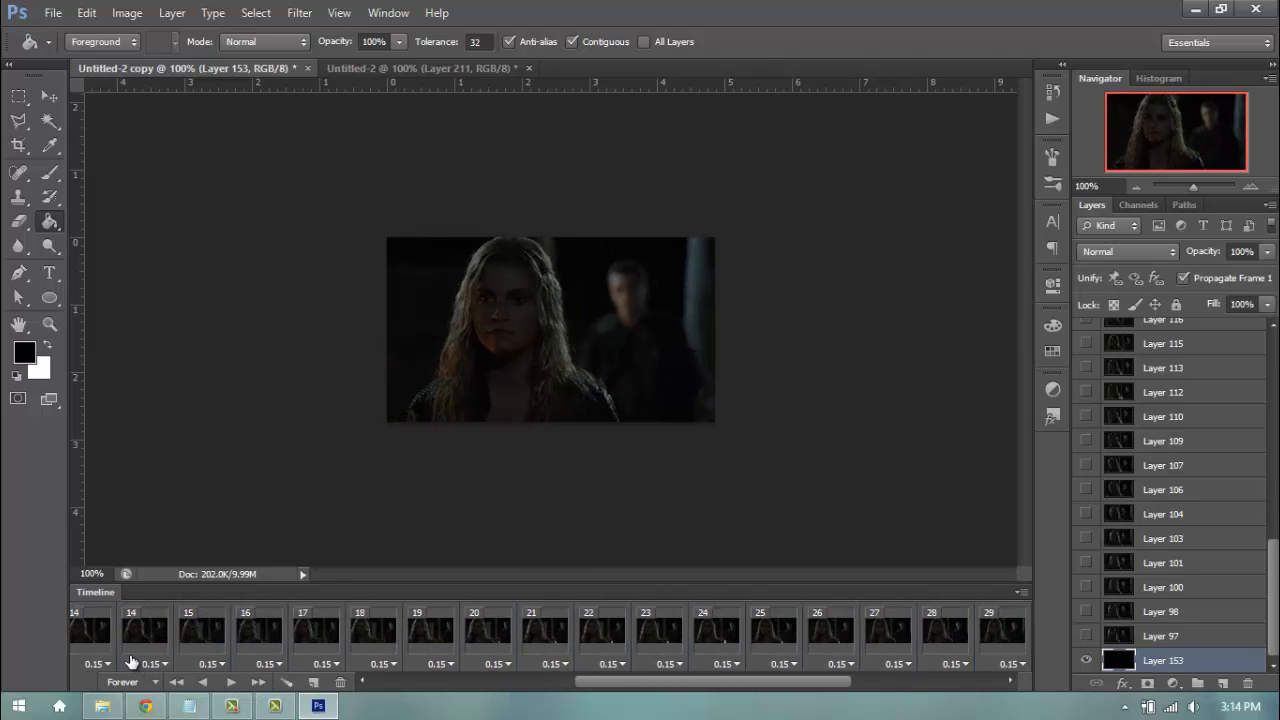
{"action": "scroll", "coordinate": [129, 663], "scroll_direction": "left", "scroll_amount": 8}
{"action": "left_click", "coordinate": [97, 628]}
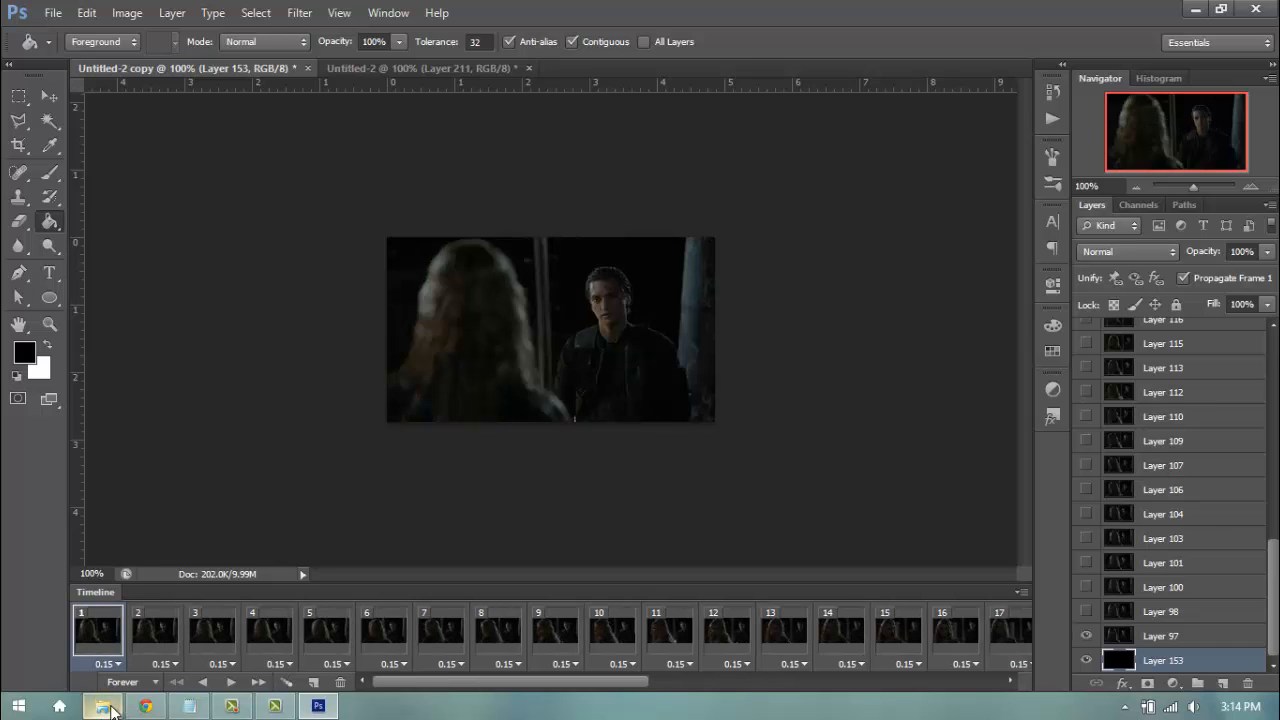
Step: Set the animation's looping option to Once and play it through from frame 1
{"action": "left_click", "coordinate": [148, 684]}
{"action": "left_click", "coordinate": [162, 591]}
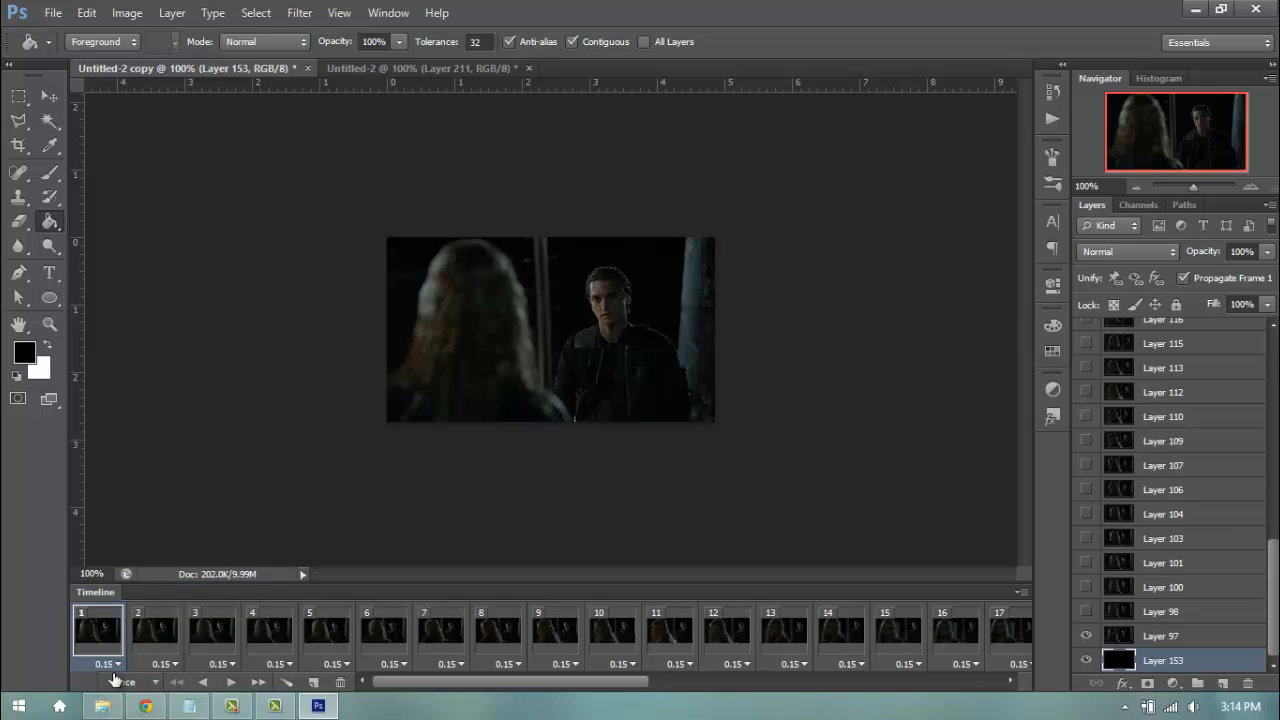
{"action": "left_click", "coordinate": [231, 682]}
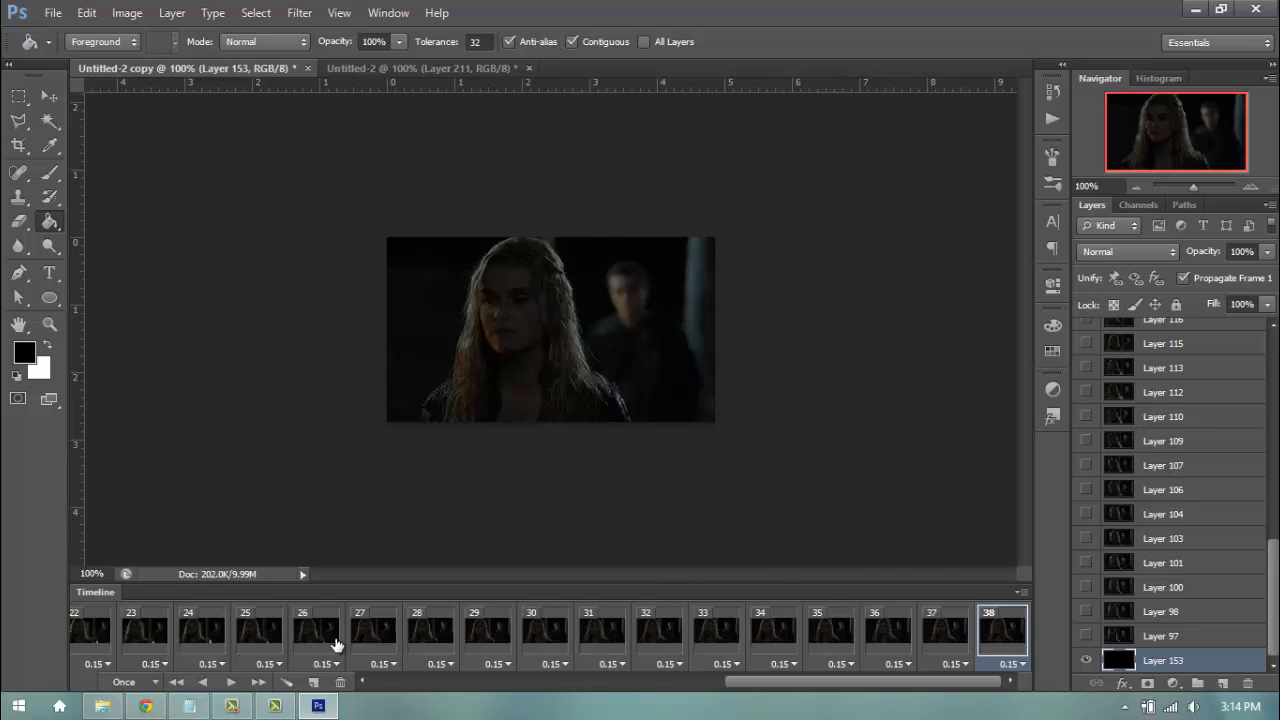
Step: Set the looping option to Forever, replay the animation briefly, and return to the first frame
{"action": "left_click", "coordinate": [137, 678]}
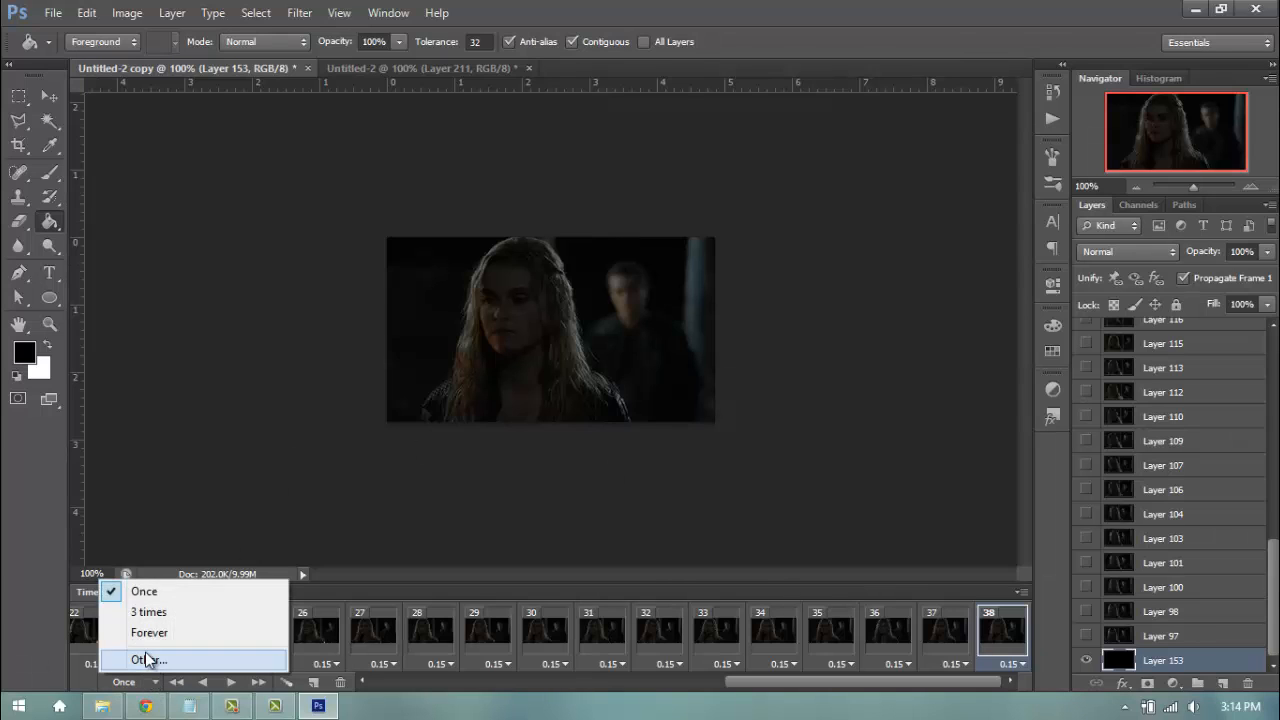
{"action": "left_click", "coordinate": [149, 632]}
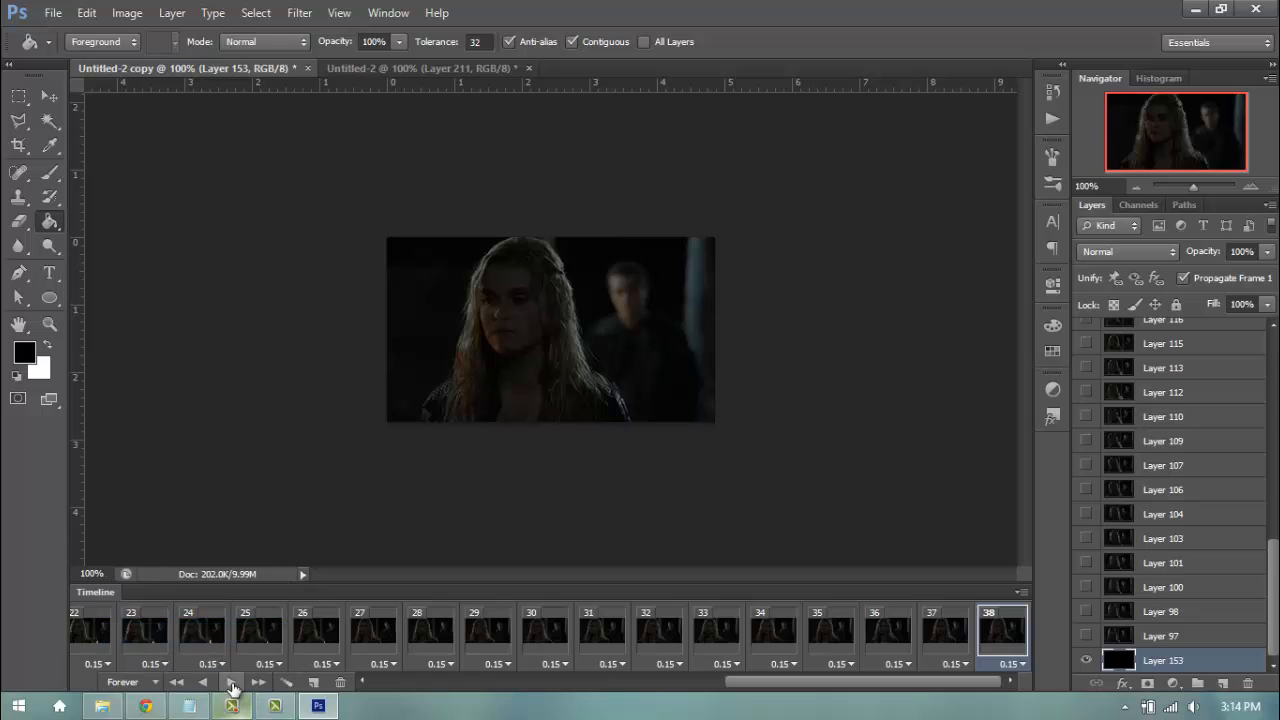
{"action": "left_click", "coordinate": [231, 681]}
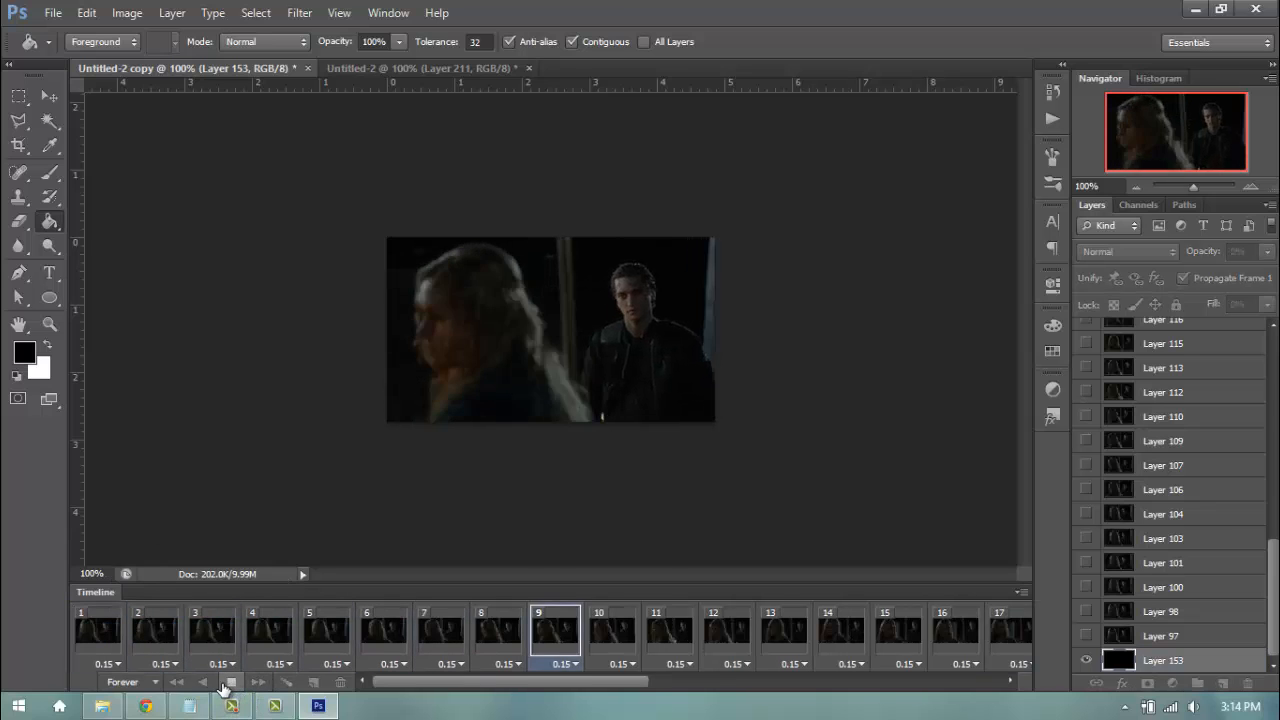
{"action": "left_click", "coordinate": [229, 681]}
{"action": "left_click", "coordinate": [176, 681]}
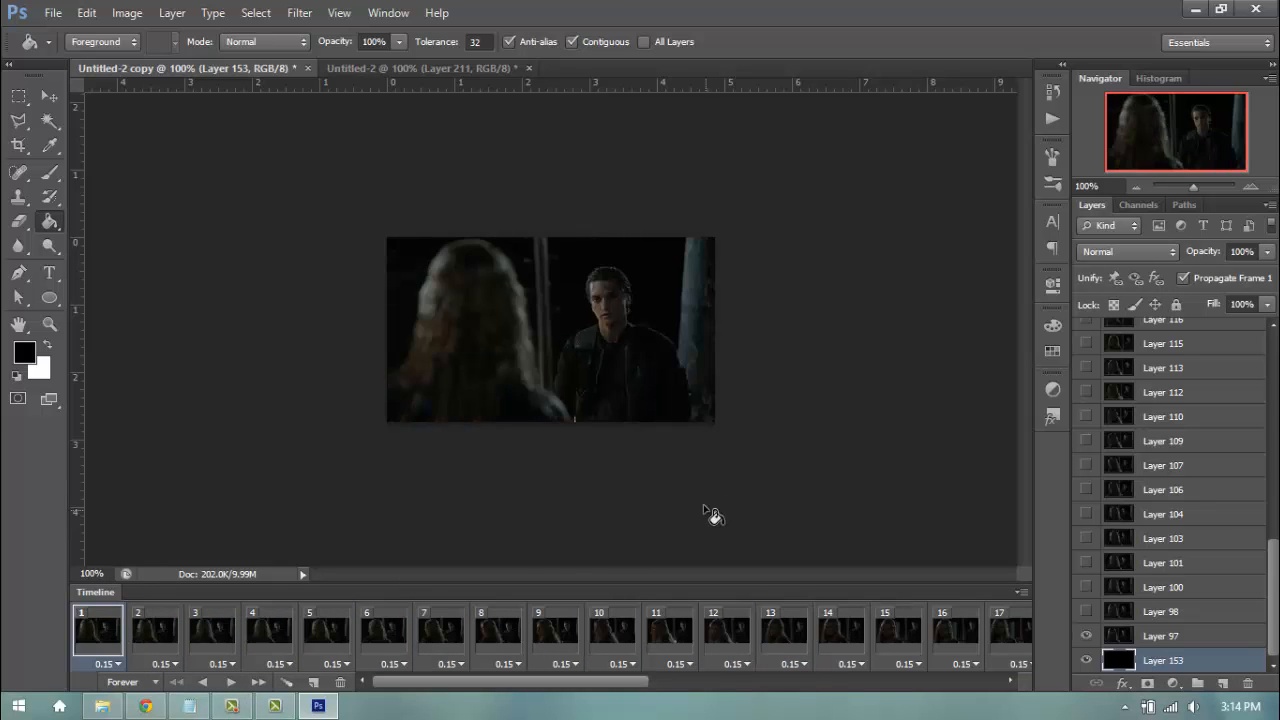
Step: Switch to the Untitled-2 document and select its topmost layer, Layer 210
{"action": "scroll", "coordinate": [1206, 479], "scroll_direction": "up", "scroll_amount": 8}
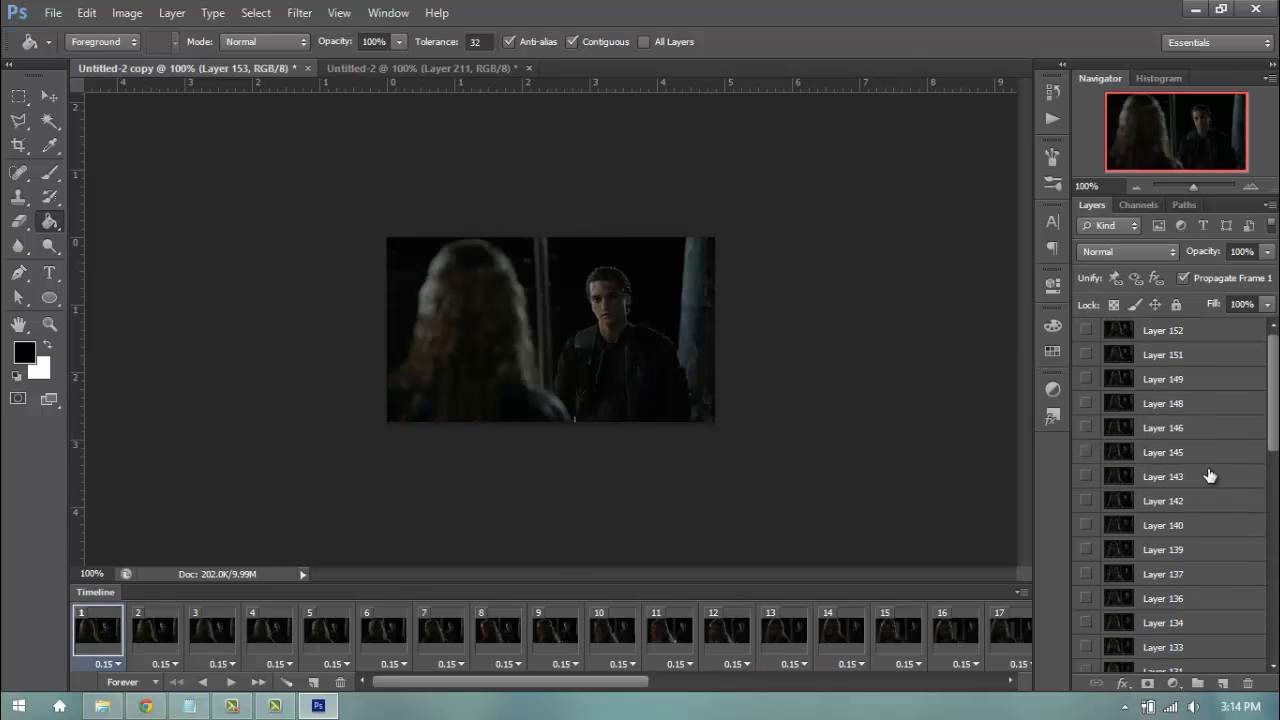
{"action": "left_click", "coordinate": [379, 67]}
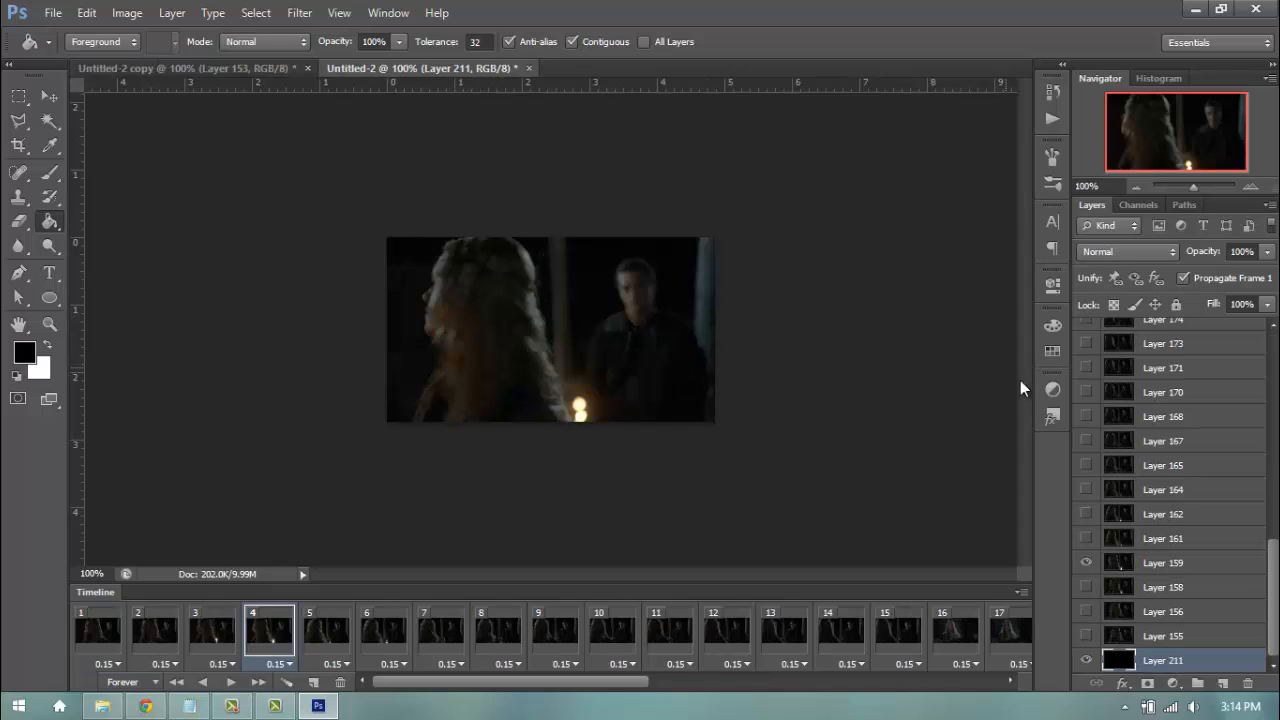
{"action": "scroll", "coordinate": [1080, 486], "scroll_direction": "up", "scroll_amount": 10}
{"action": "left_click", "coordinate": [1193, 332]}
Step: Browse for files in Bridge and open the PSD COLORINGS folder on the F: drive
{"action": "left_click", "coordinate": [52, 13]}
{"action": "left_click", "coordinate": [73, 69]}
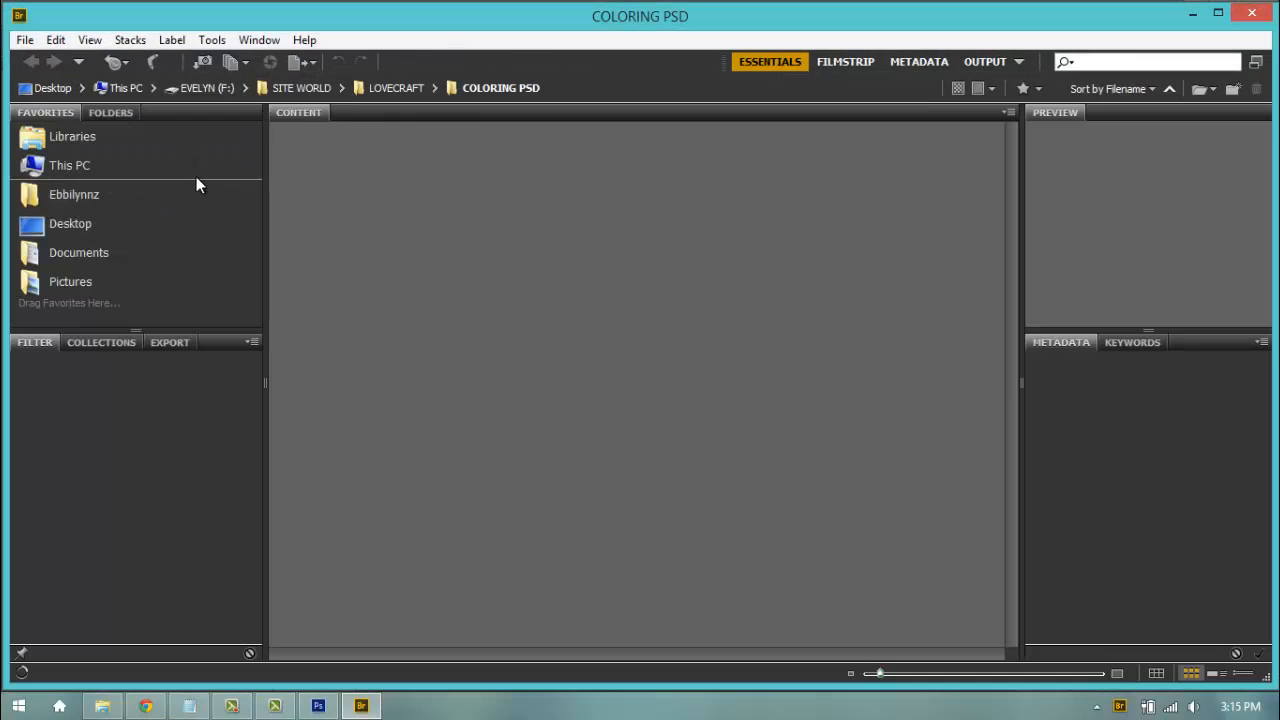
{"action": "left_click", "coordinate": [303, 88]}
{"action": "left_click", "coordinate": [197, 90]}
{"action": "double_click", "coordinate": [814, 176]}
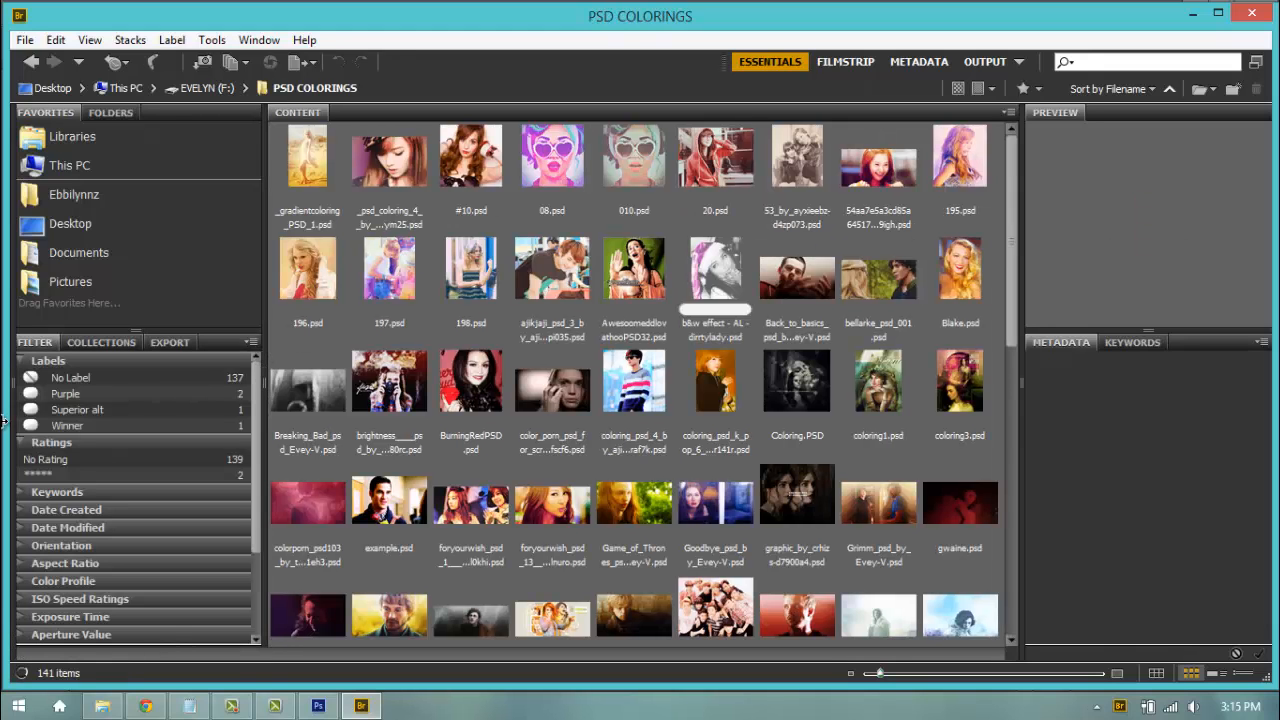
Step: Expand the thumbnail area to fill the maximized Bridge window and open House_of_Lannister_psds_by_Evey-V.psd in Photoshop
{"action": "left_click_drag", "start_coordinate": [3, 393], "coordinate": [3, 312]}
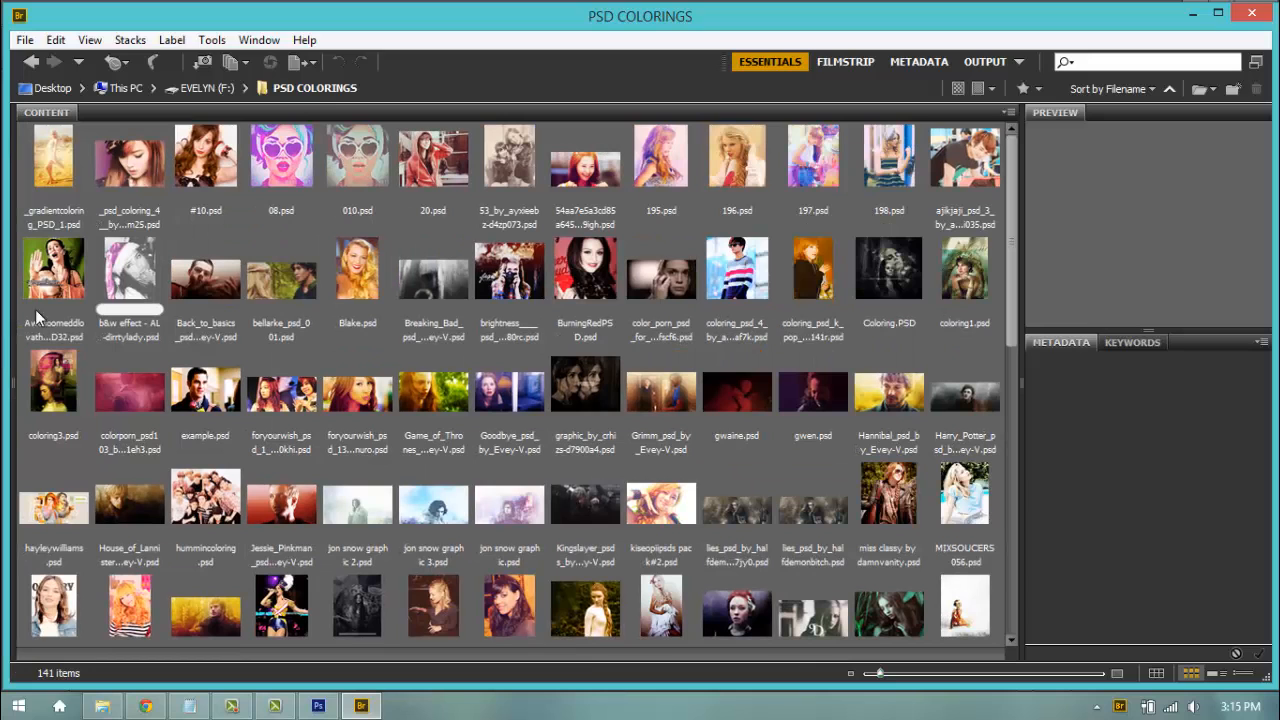
{"action": "left_click", "coordinate": [1221, 13]}
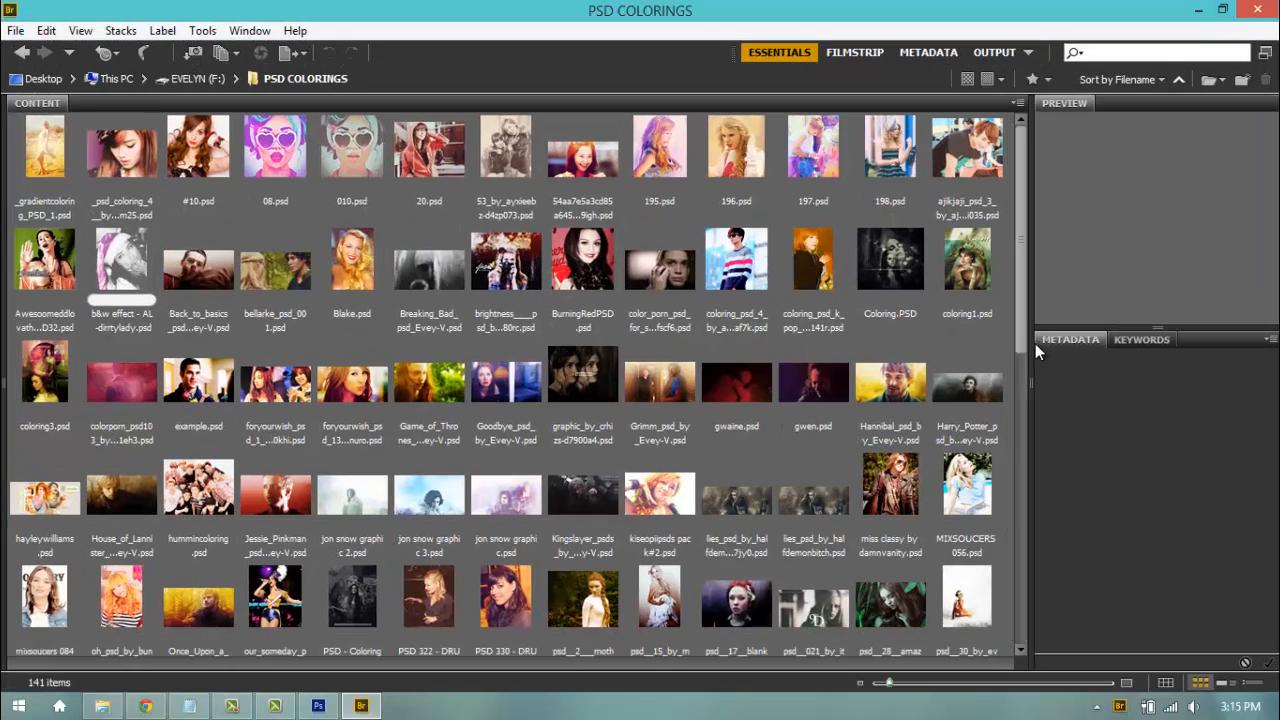
{"action": "left_click_drag", "start_coordinate": [1030, 388], "coordinate": [1275, 362]}
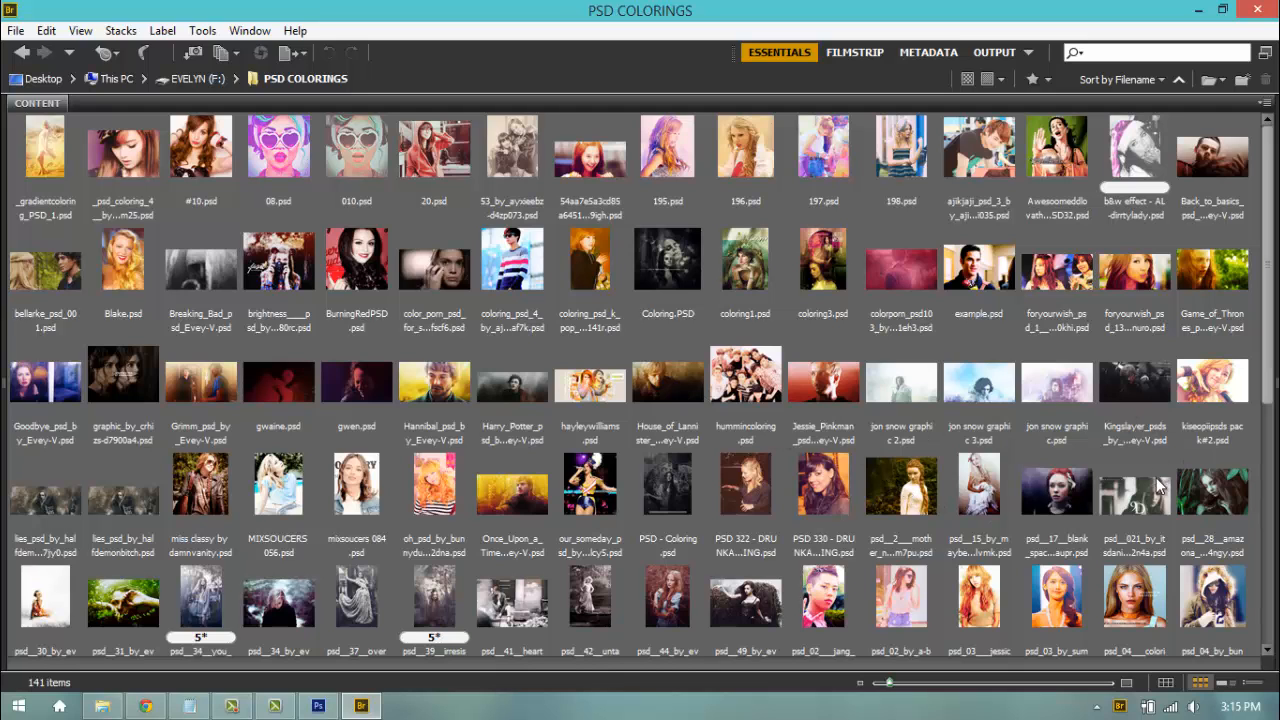
{"action": "left_click_drag", "start_coordinate": [668, 385], "coordinate": [660, 76]}
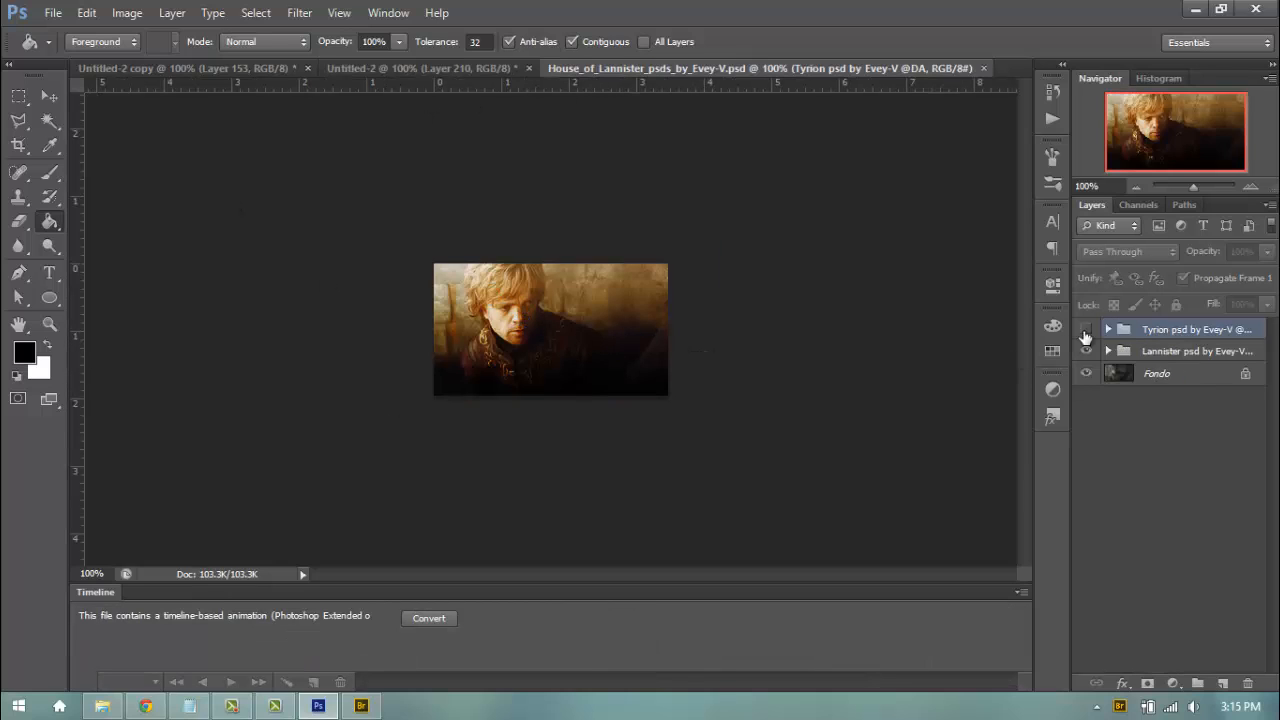
Step: Compare the Tyrion and Lannister coloring groups by toggling their visibility, leaving only the Tyrion group shown over the Fondo layer
{"action": "left_click", "coordinate": [1087, 351]}
{"action": "left_click", "coordinate": [1087, 329]}
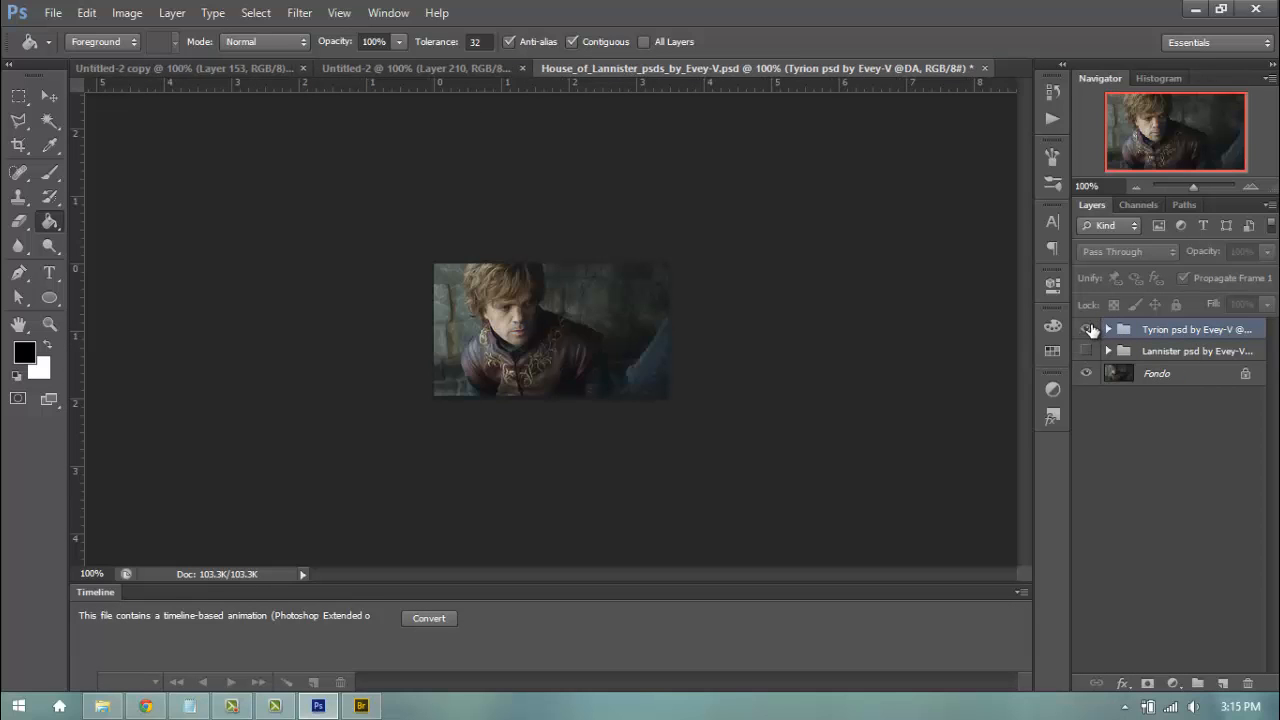
{"action": "left_click", "coordinate": [1088, 330]}
{"action": "left_click", "coordinate": [1087, 351]}
{"action": "left_click", "coordinate": [1087, 351]}
{"action": "left_click", "coordinate": [1087, 329]}
Step: Activate the Move tool and check the coloring document's image size without changing it
{"action": "left_click", "coordinate": [48, 96]}
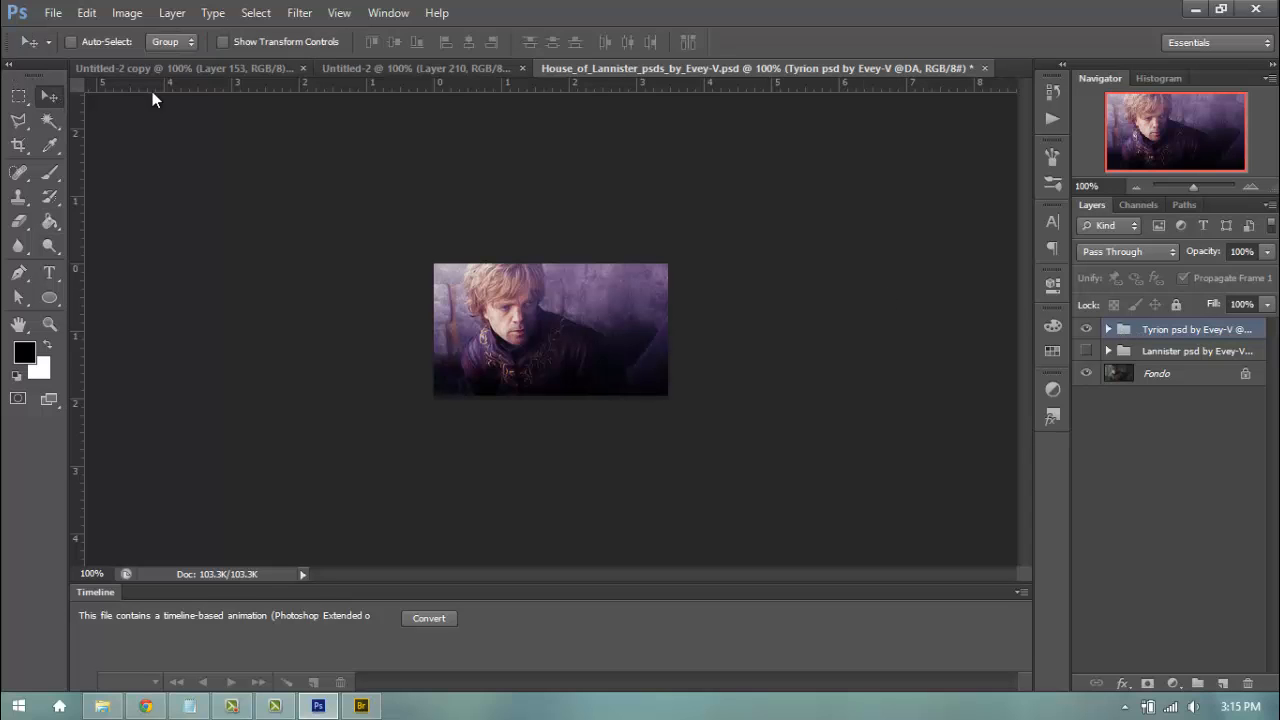
{"action": "left_click", "coordinate": [115, 14]}
{"action": "left_click", "coordinate": [150, 147]}
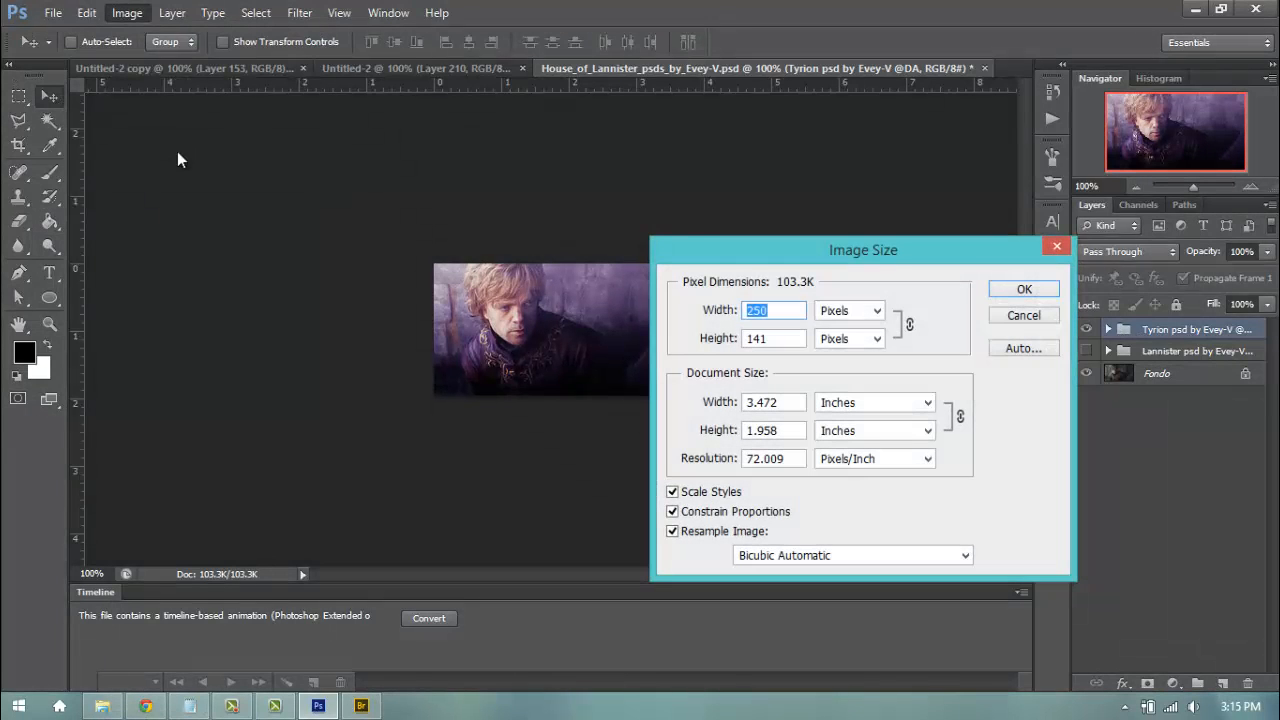
{"action": "left_click", "coordinate": [1024, 315]}
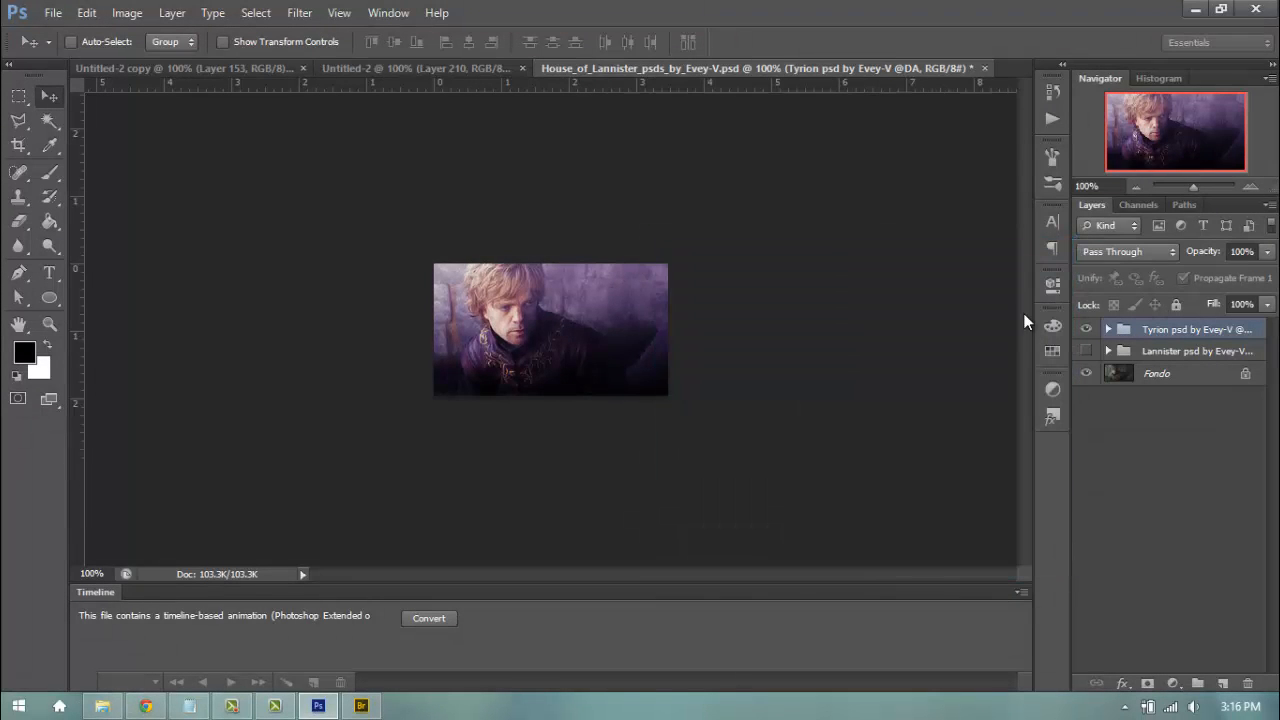
Step: Try the Tyrion coloring group on top of the Untitled-2 layers, preview it on frame 1, and delete the group
{"action": "left_click_drag", "start_coordinate": [466, 106], "coordinate": [744, 312]}
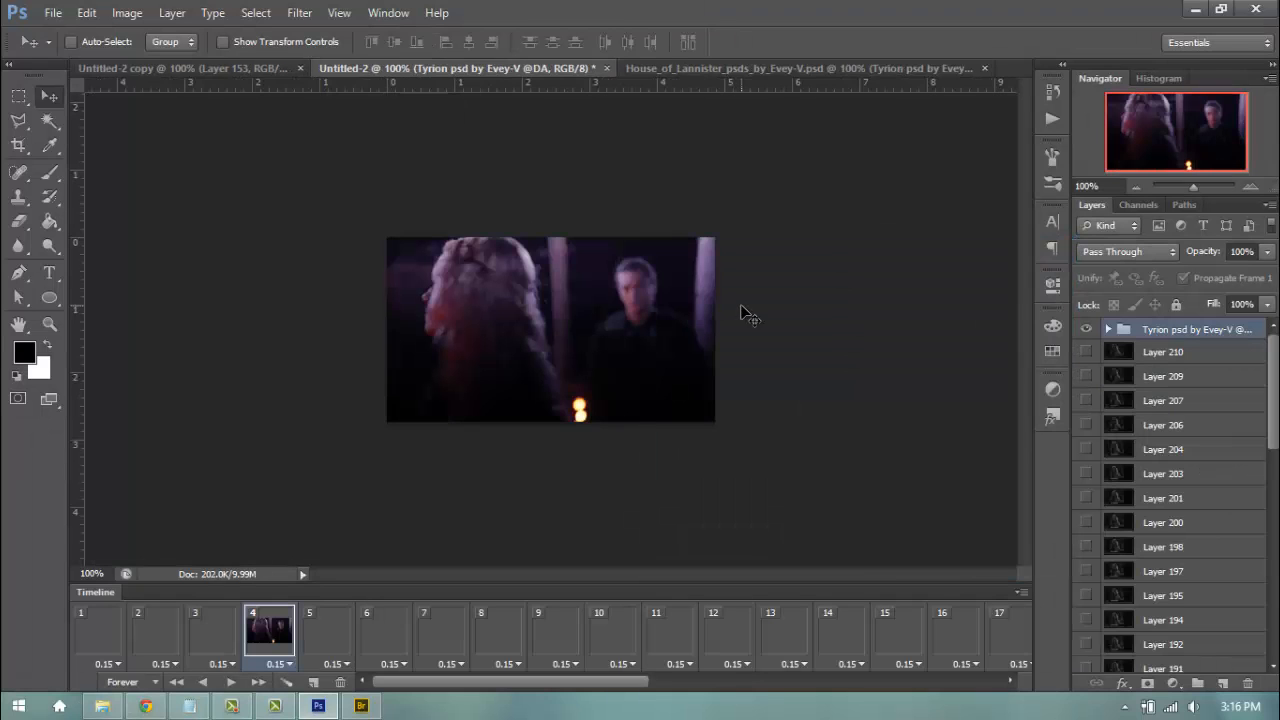
{"action": "left_click", "coordinate": [91, 632]}
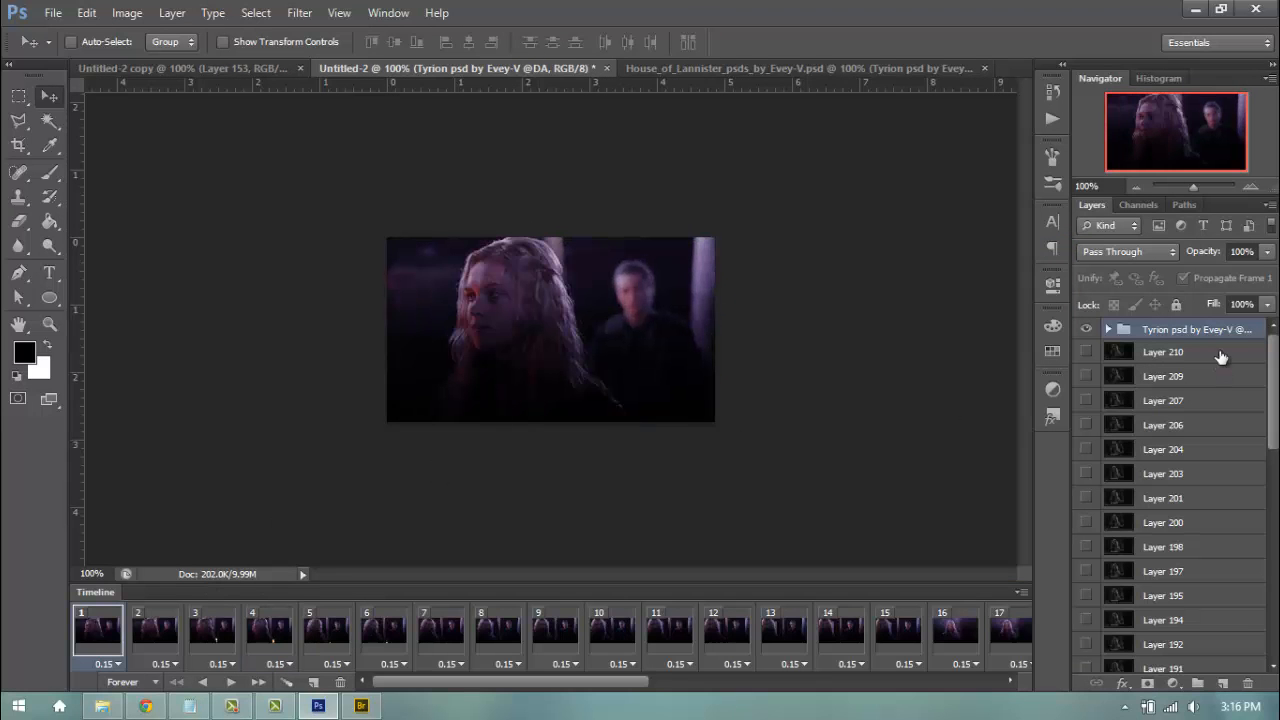
{"action": "left_click_drag", "start_coordinate": [1207, 348], "coordinate": [1248, 682]}
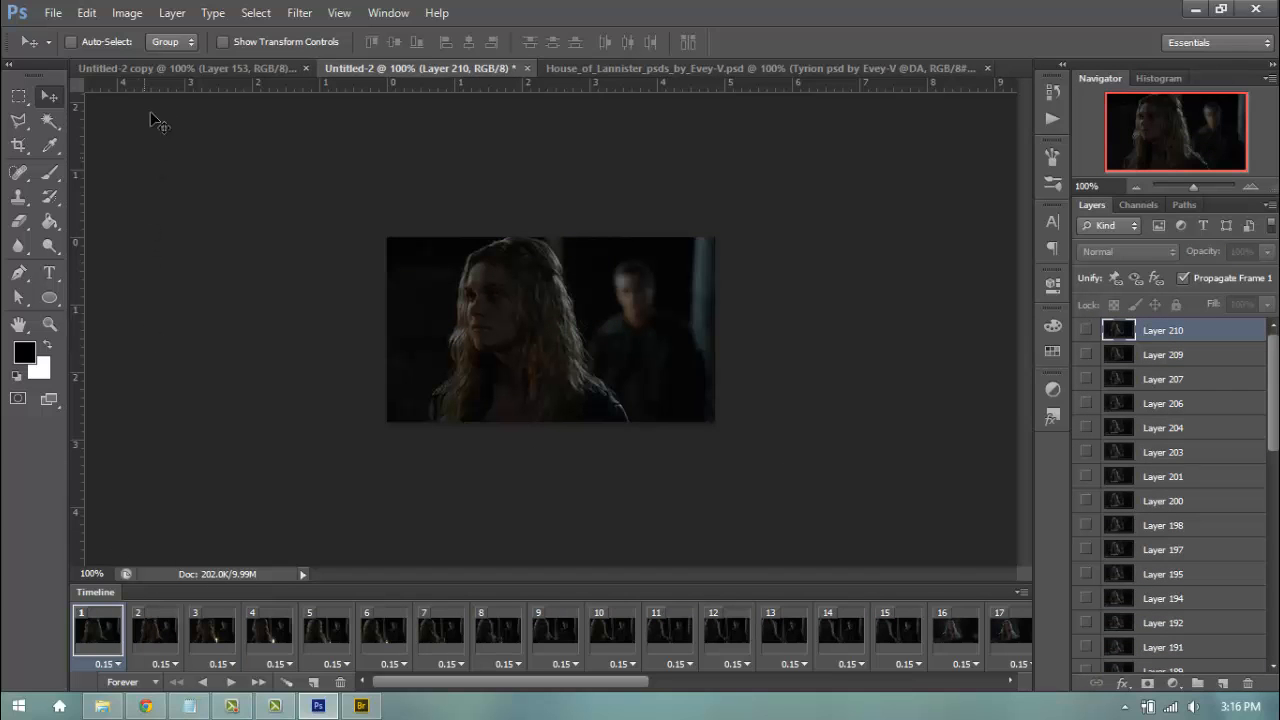
Step: In the House_of_Lannister document, hide the Tyrion group, show the Lannister group and select it
{"action": "left_click", "coordinate": [165, 71]}
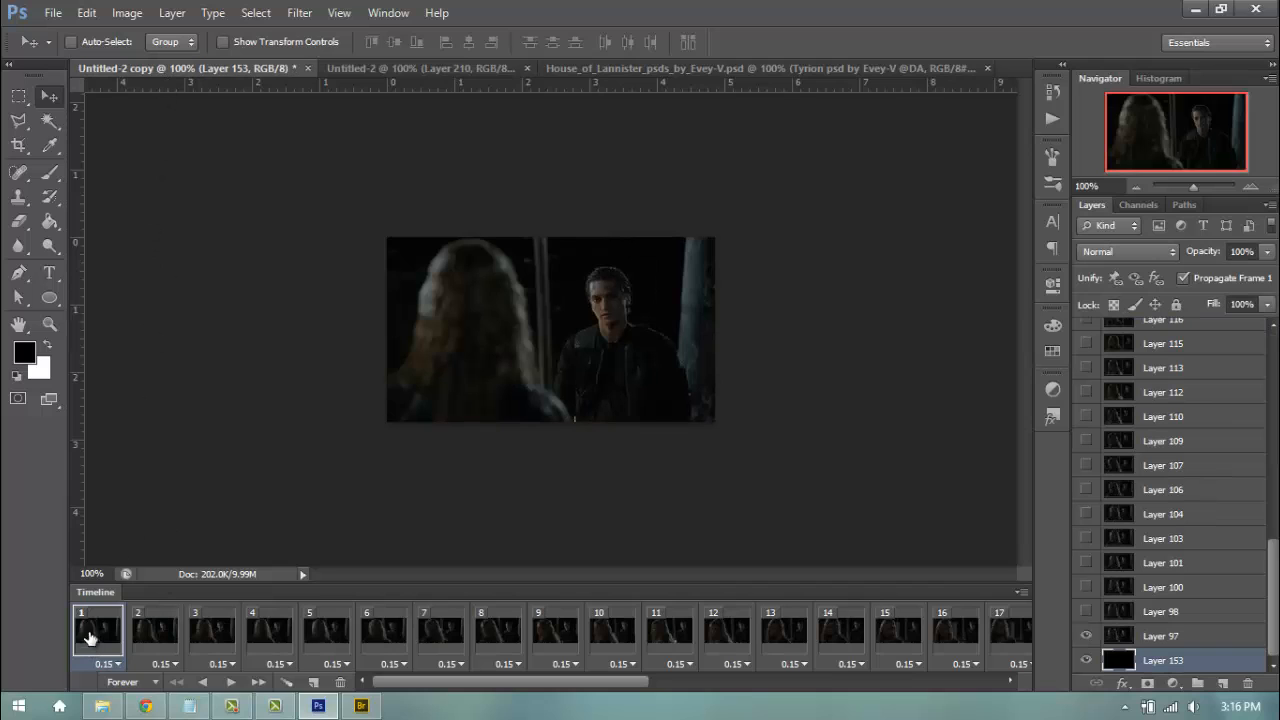
{"action": "left_click", "coordinate": [609, 68]}
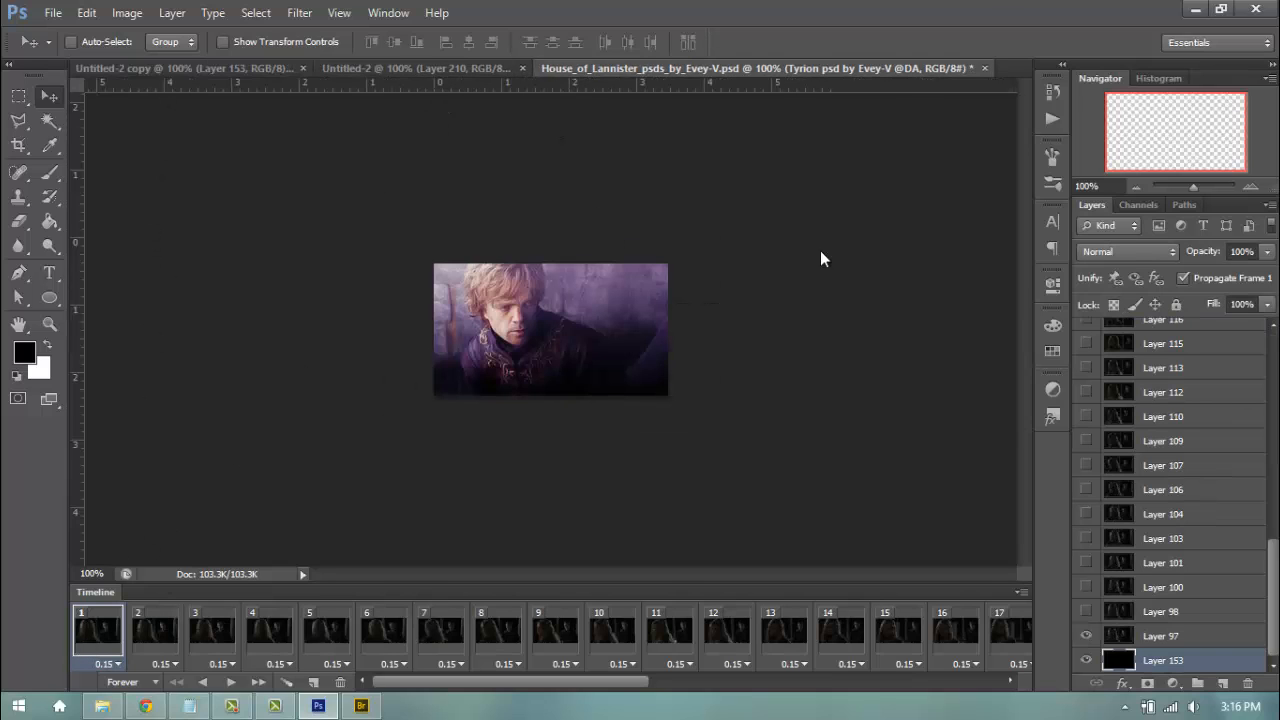
{"action": "left_click", "coordinate": [1086, 350]}
{"action": "left_click", "coordinate": [1086, 328]}
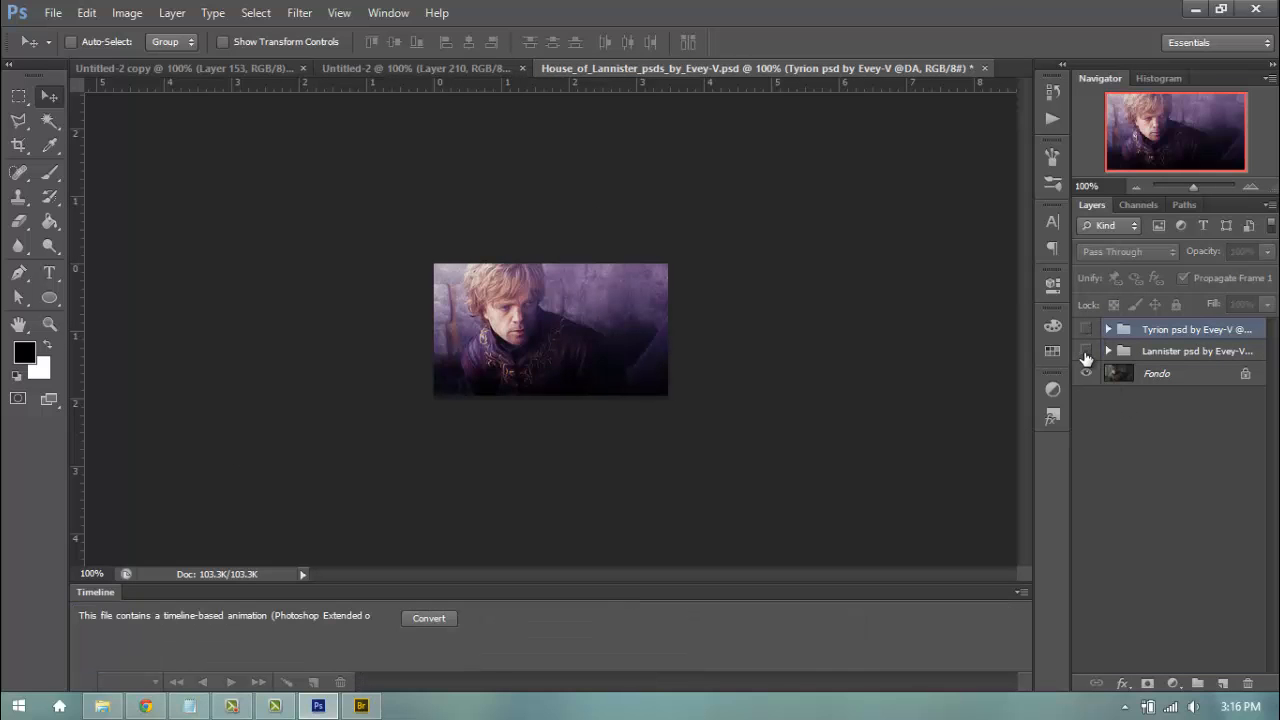
{"action": "left_click", "coordinate": [1155, 355]}
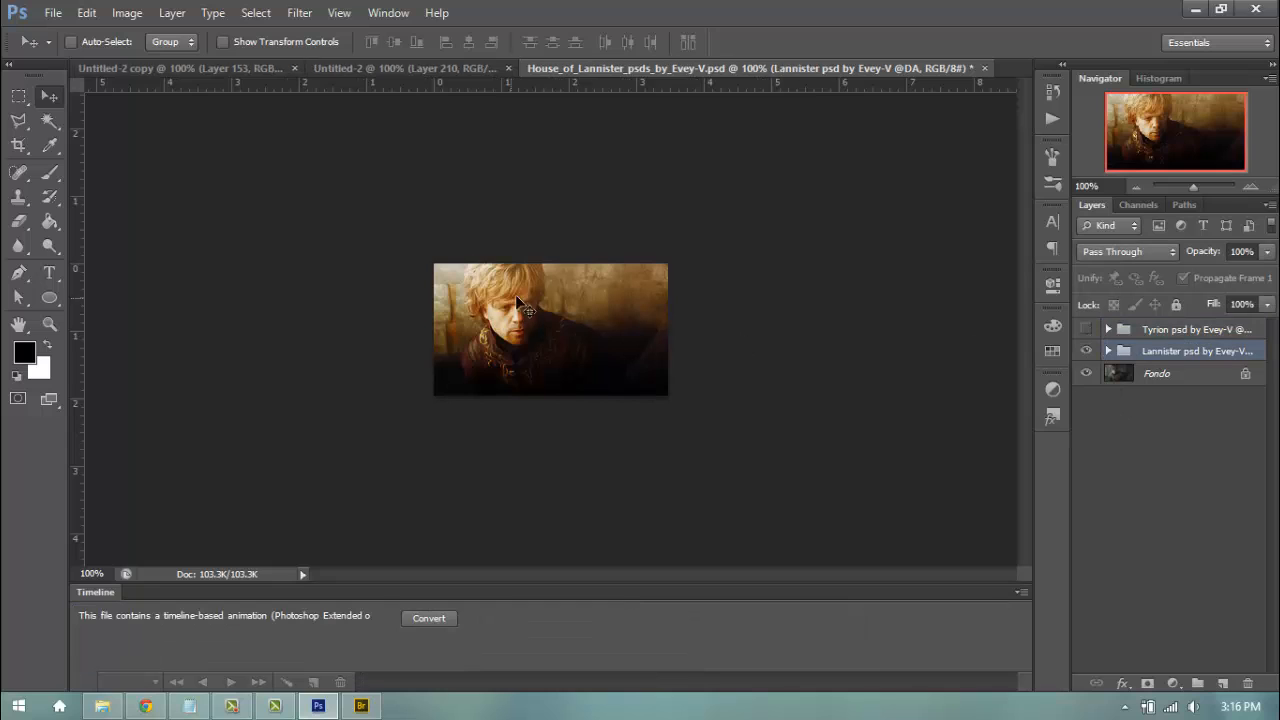
Step: Copy the Lannister coloring group into Untitled-2 above Layer 210, keeping both documents open
{"action": "left_click", "coordinate": [425, 70]}
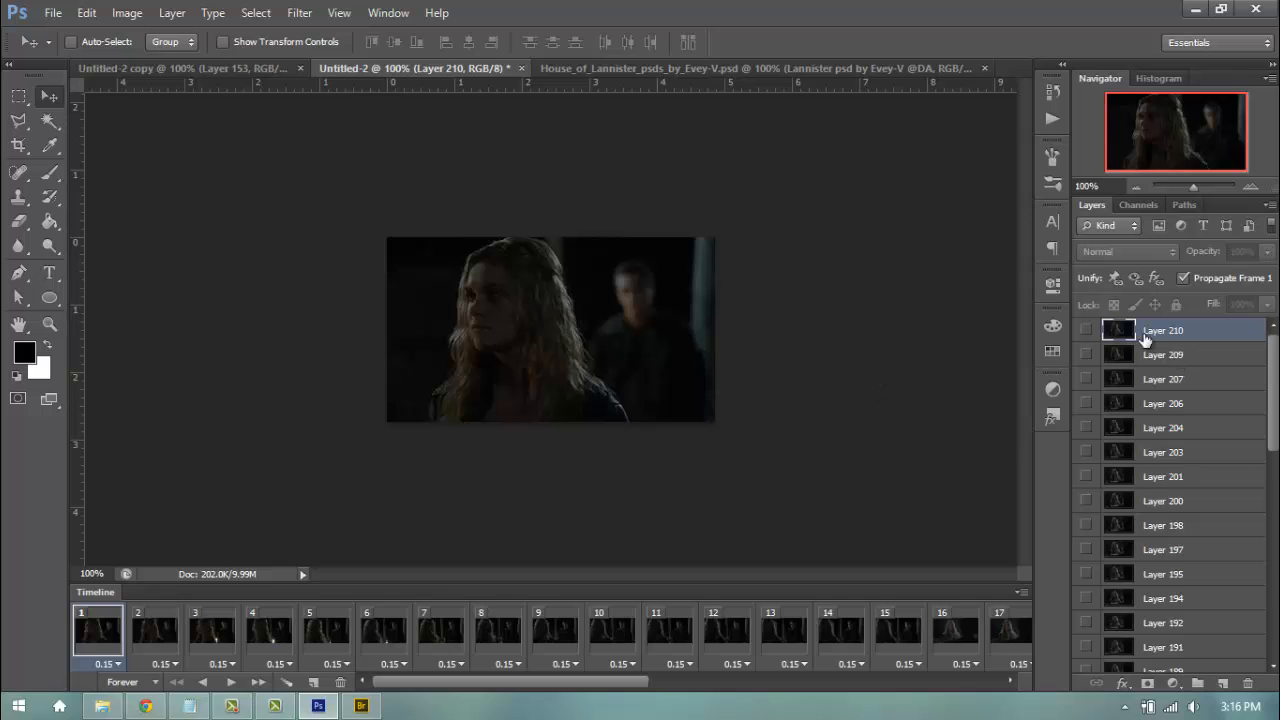
{"action": "left_click", "coordinate": [577, 63]}
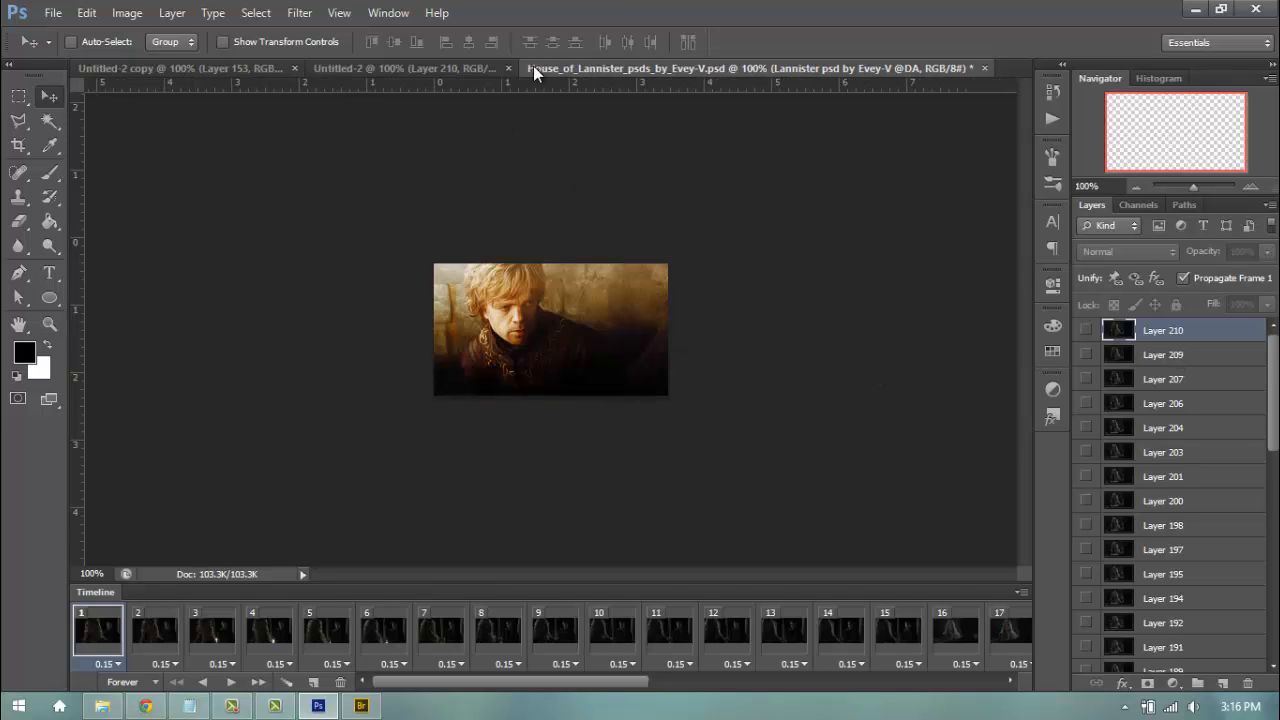
{"action": "left_click", "coordinate": [508, 68]}
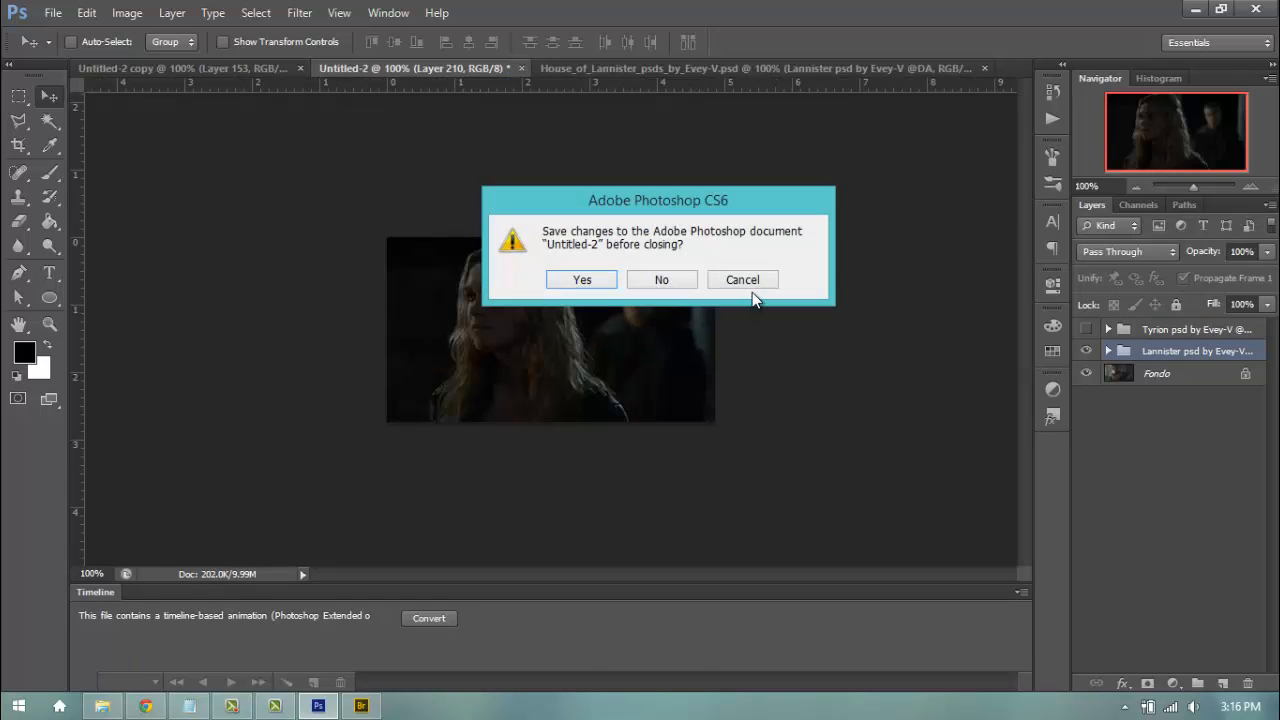
{"action": "left_click", "coordinate": [756, 284]}
{"action": "left_click", "coordinate": [605, 62]}
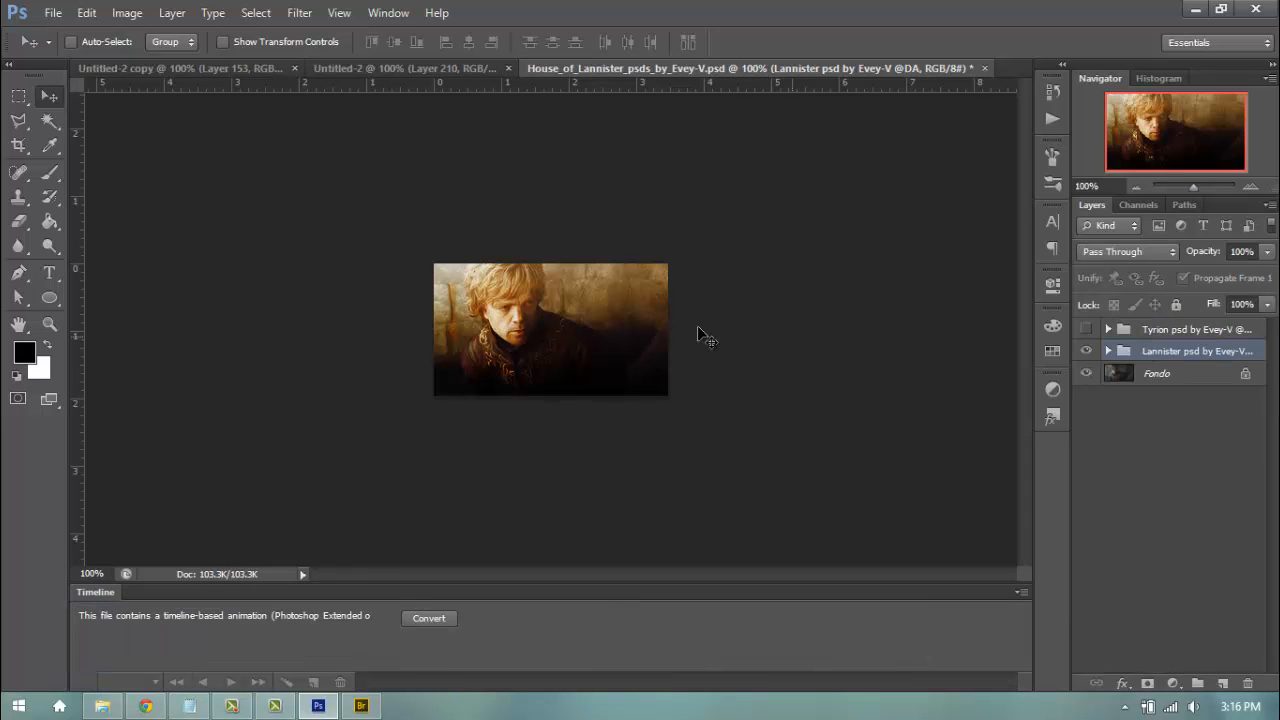
{"action": "left_click", "coordinate": [421, 71]}
{"action": "left_click_drag", "start_coordinate": [421, 71], "coordinate": [569, 352]}
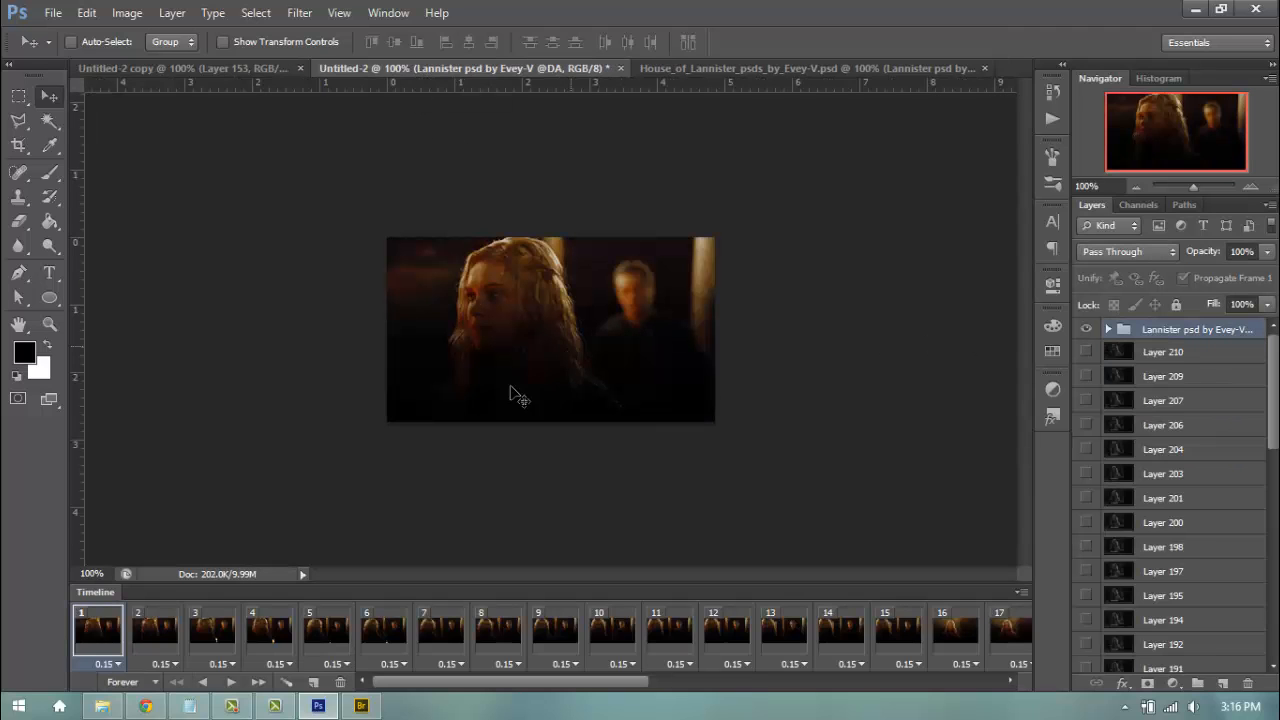
Step: Remove the Lannister coloring group from Untitled-2 and close the House_of_Lannister document
{"action": "scroll", "coordinate": [1236, 548], "scroll_direction": "down", "scroll_amount": 1}
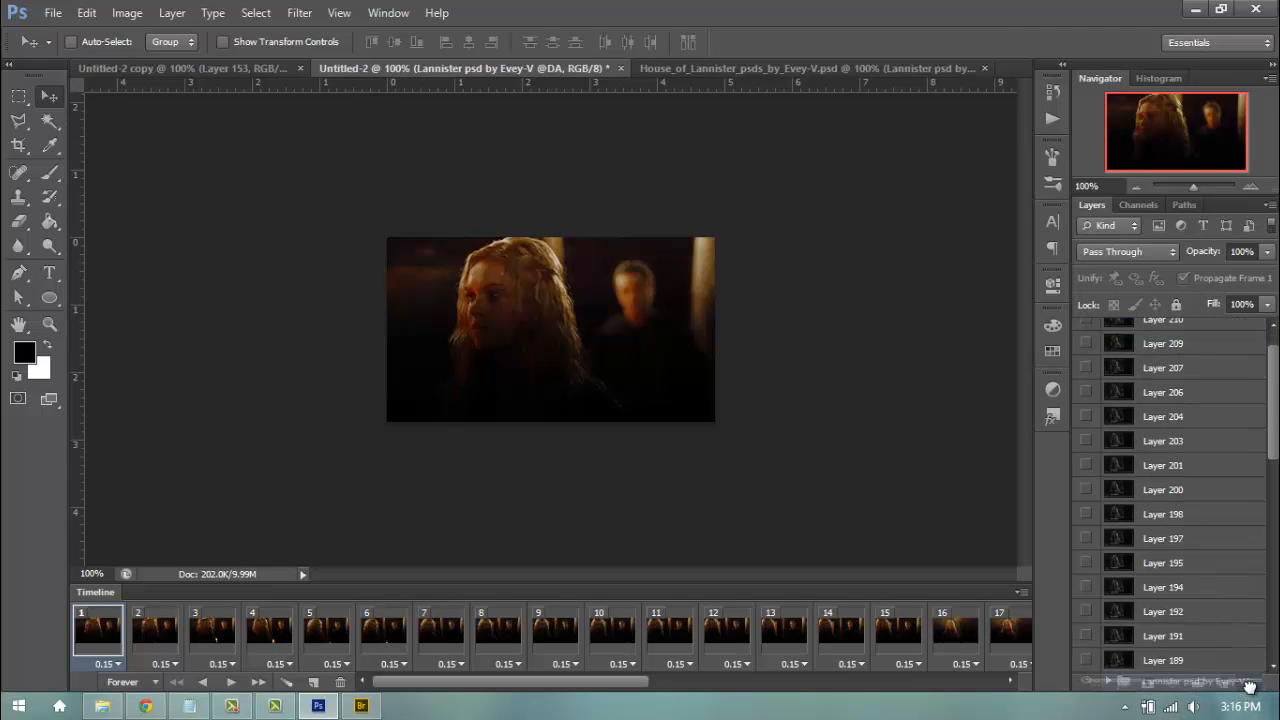
{"action": "key", "text": "ctrl+z"}
{"action": "left_click", "coordinate": [971, 70]}
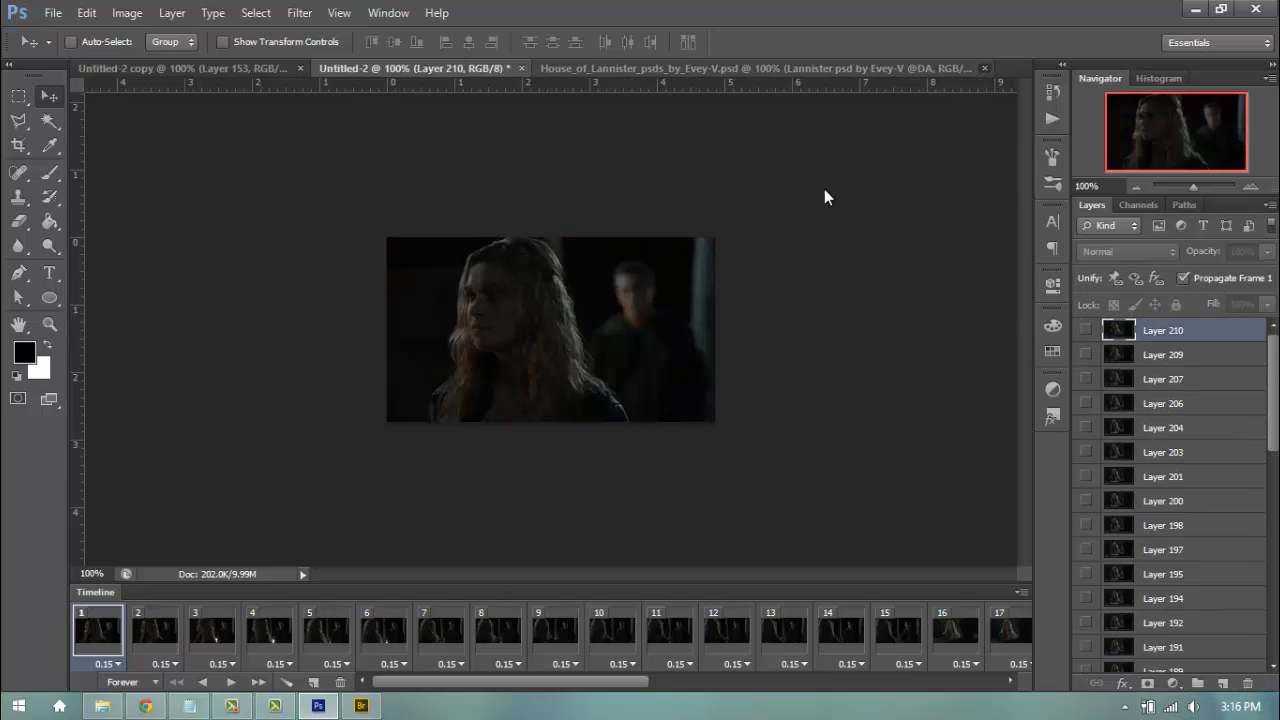
{"action": "left_click", "coordinate": [660, 279]}
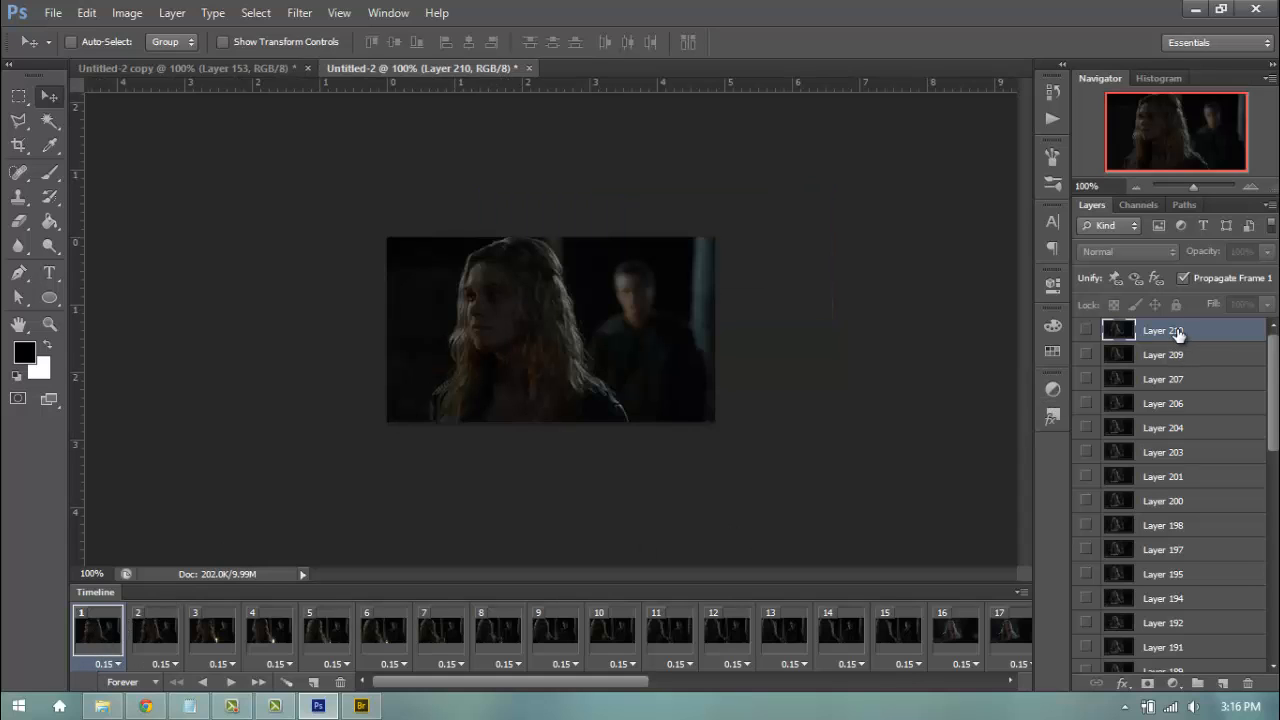
Step: Add a Brightness/Contrast adjustment layer above Layer 210 with brightness 60 and contrast -15
{"action": "left_click", "coordinate": [1175, 686]}
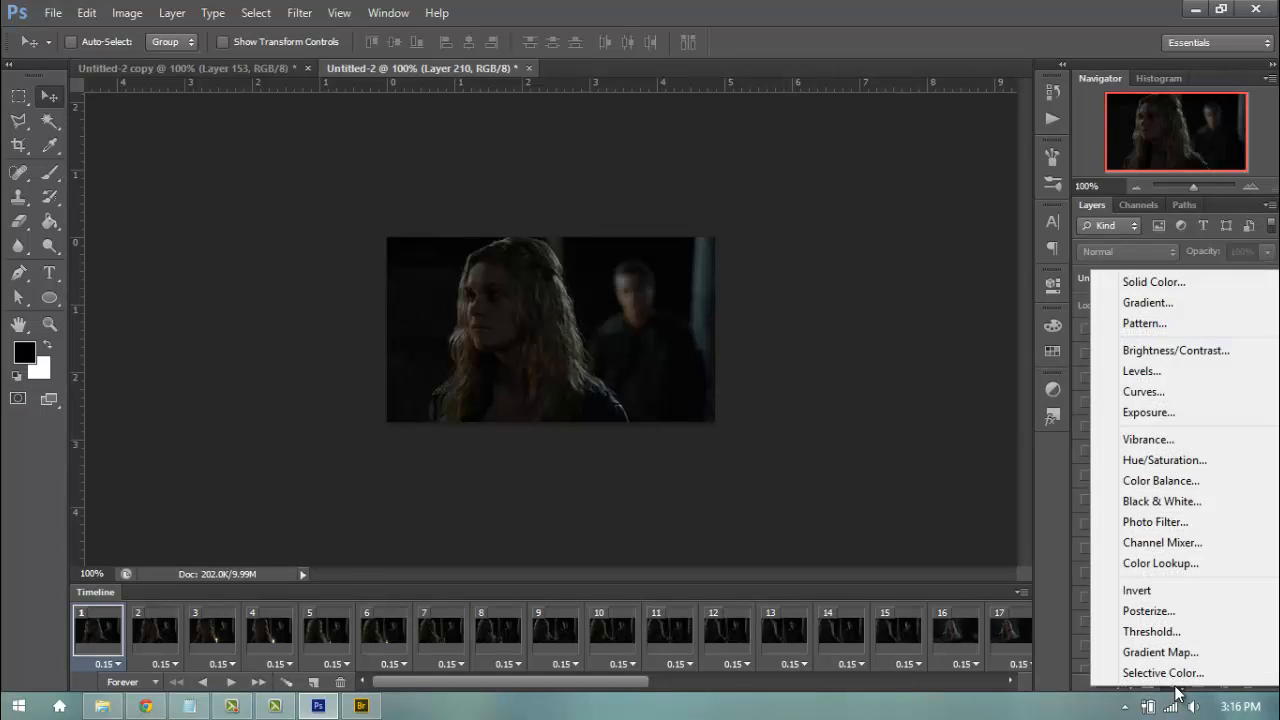
{"action": "left_click", "coordinate": [1161, 351]}
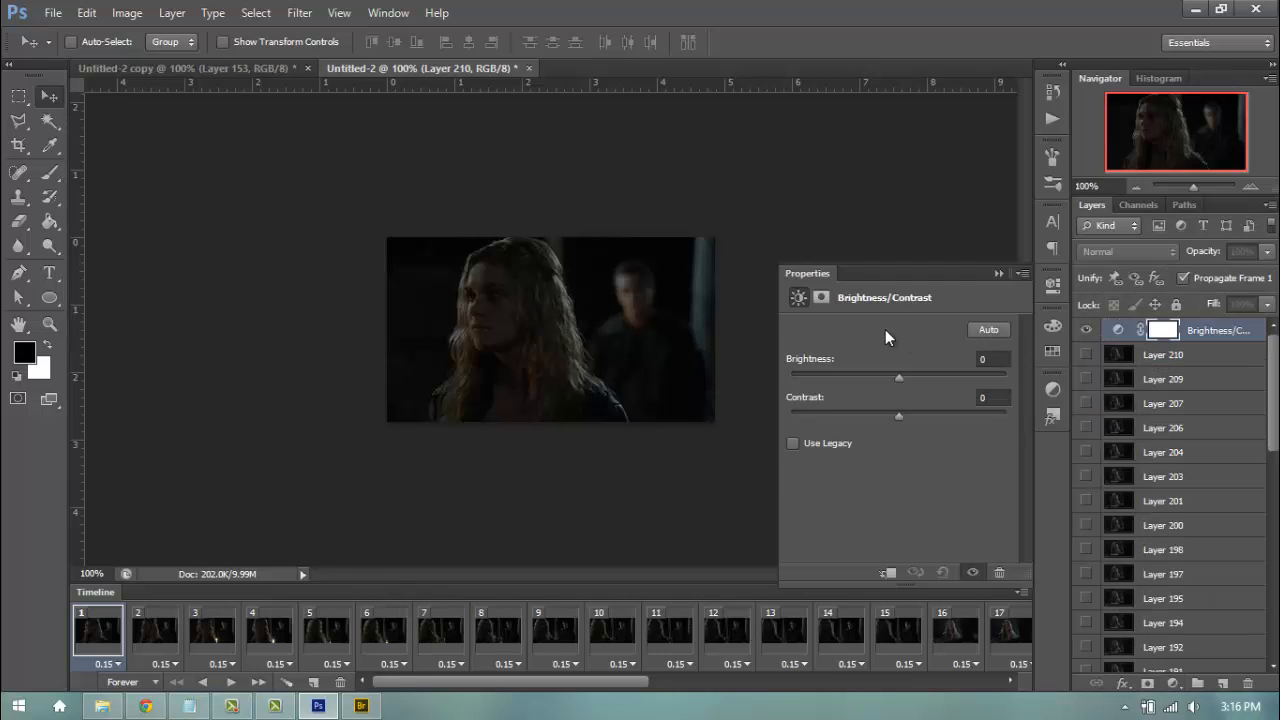
{"action": "left_click_drag", "start_coordinate": [921, 379], "coordinate": [955, 381]}
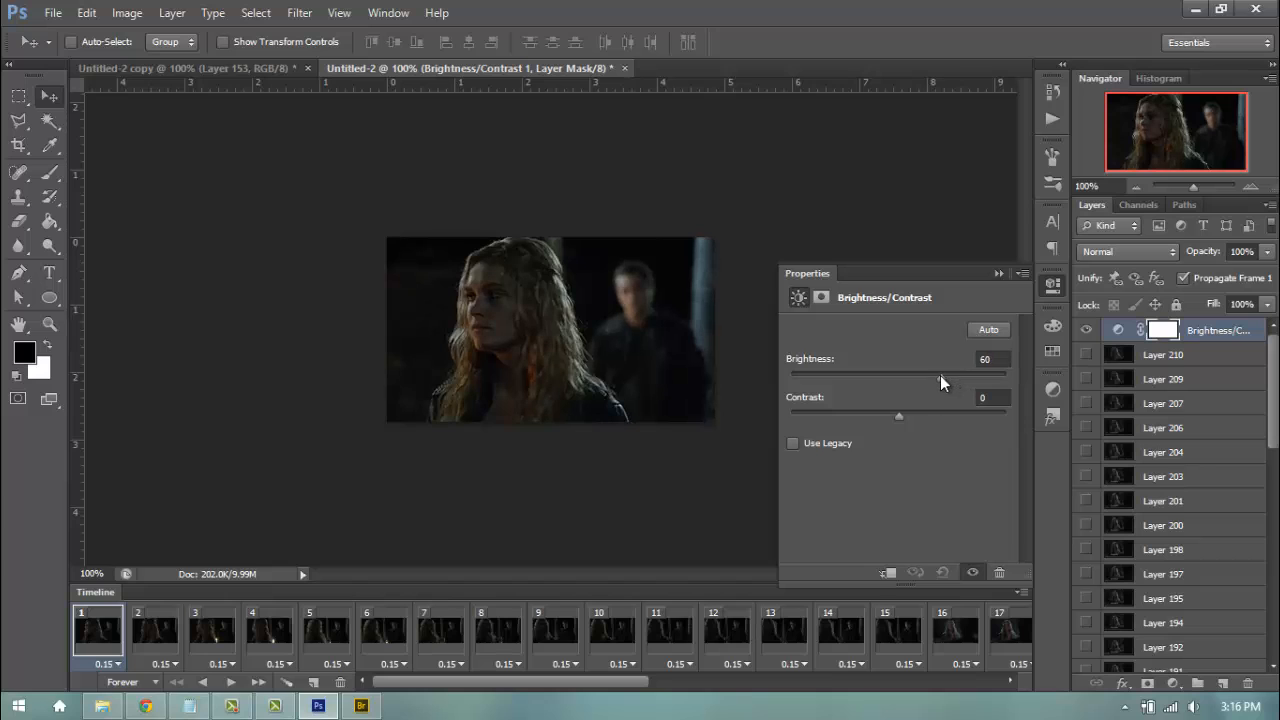
{"action": "left_click_drag", "start_coordinate": [897, 416], "coordinate": [1174, 400]}
{"action": "left_click_drag", "start_coordinate": [1052, 424], "coordinate": [669, 470]}
{"action": "left_click_drag", "start_coordinate": [853, 421], "coordinate": [860, 421]}
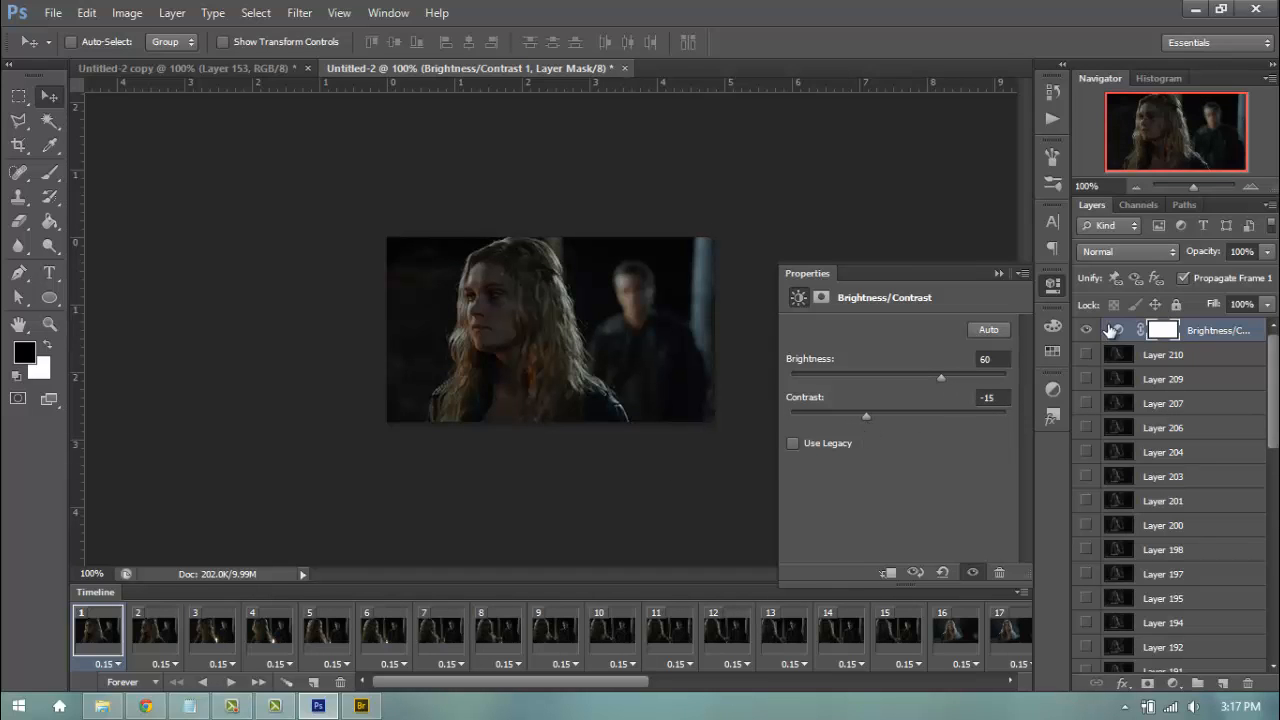
Step: Add a Curves layer with raised midtones and the black point moved slightly inward and up, plus an Exposure layer set to +0.90
{"action": "left_click", "coordinate": [1173, 683]}
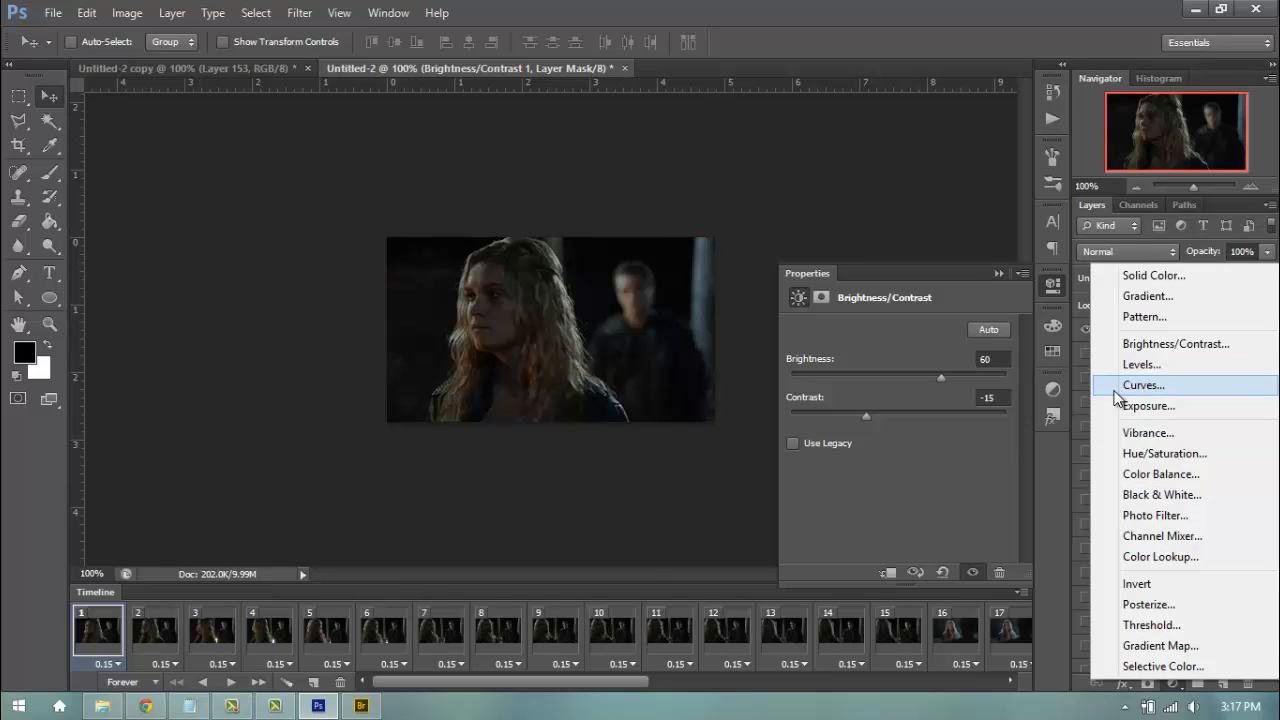
{"action": "left_click", "coordinate": [1160, 382]}
{"action": "left_click_drag", "start_coordinate": [866, 503], "coordinate": [895, 452]}
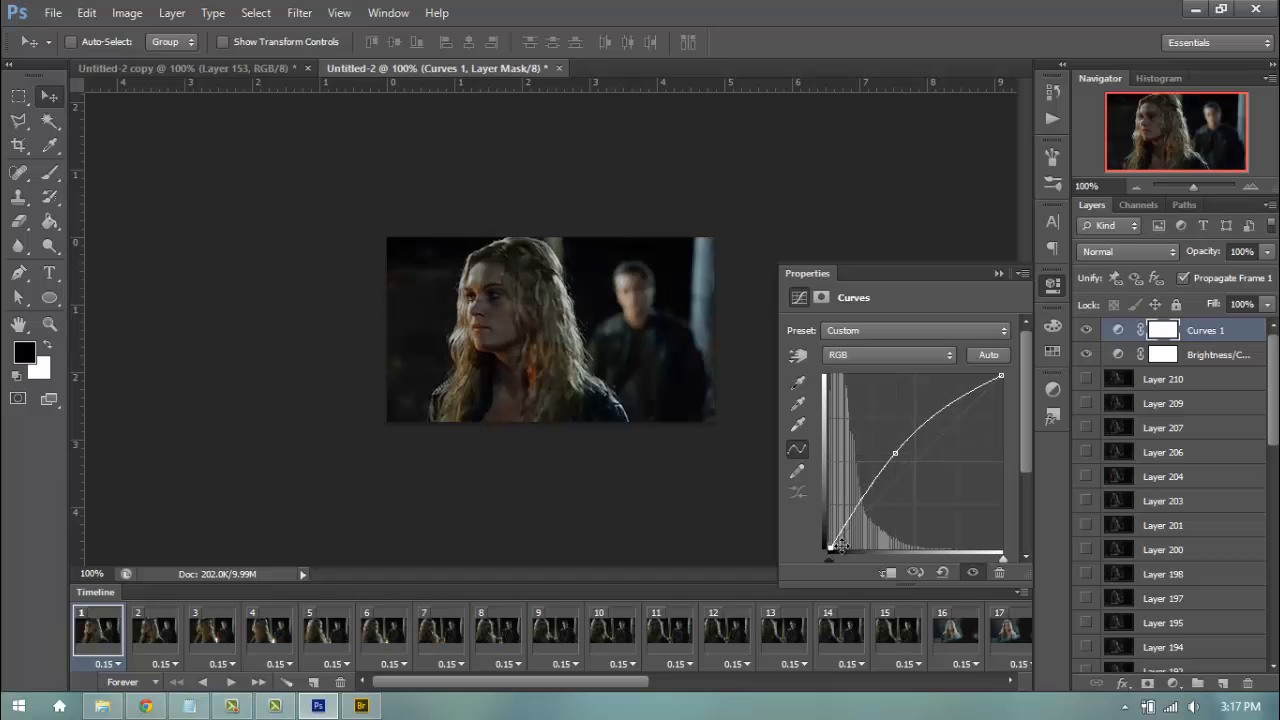
{"action": "mouse_move", "coordinate": [830, 550]}
{"action": "left_mouse_down"}
{"action": "mouse_move", "coordinate": [866, 551]}
{"action": "mouse_move", "coordinate": [832, 540]}
{"action": "mouse_move", "coordinate": [830, 495]}
{"action": "mouse_move", "coordinate": [815, 578]}
{"action": "mouse_move", "coordinate": [836, 541]}
{"action": "left_mouse_up"}
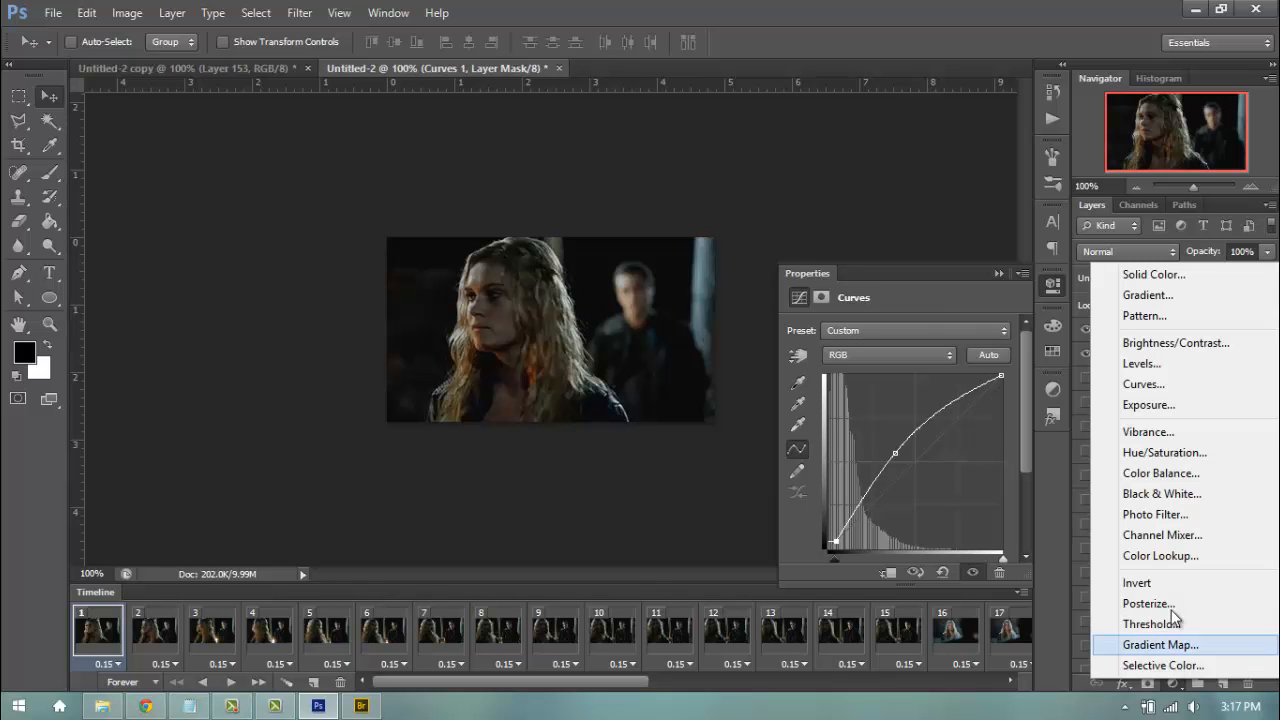
{"action": "left_click", "coordinate": [1145, 404]}
{"action": "left_click_drag", "start_coordinate": [891, 382], "coordinate": [913, 380]}
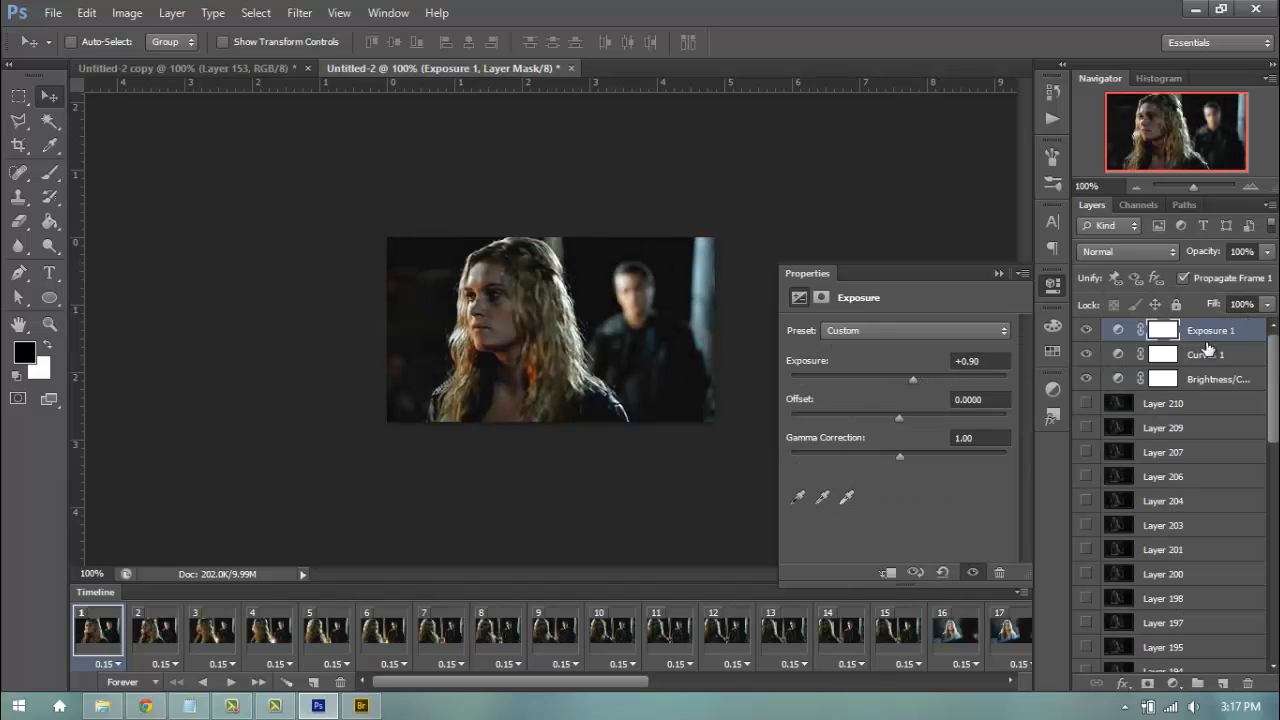
Step: Add a Selective Color adjustment layer above Exposure 1 and set Black to +9% for the Blacks
{"action": "left_click", "coordinate": [1173, 683]}
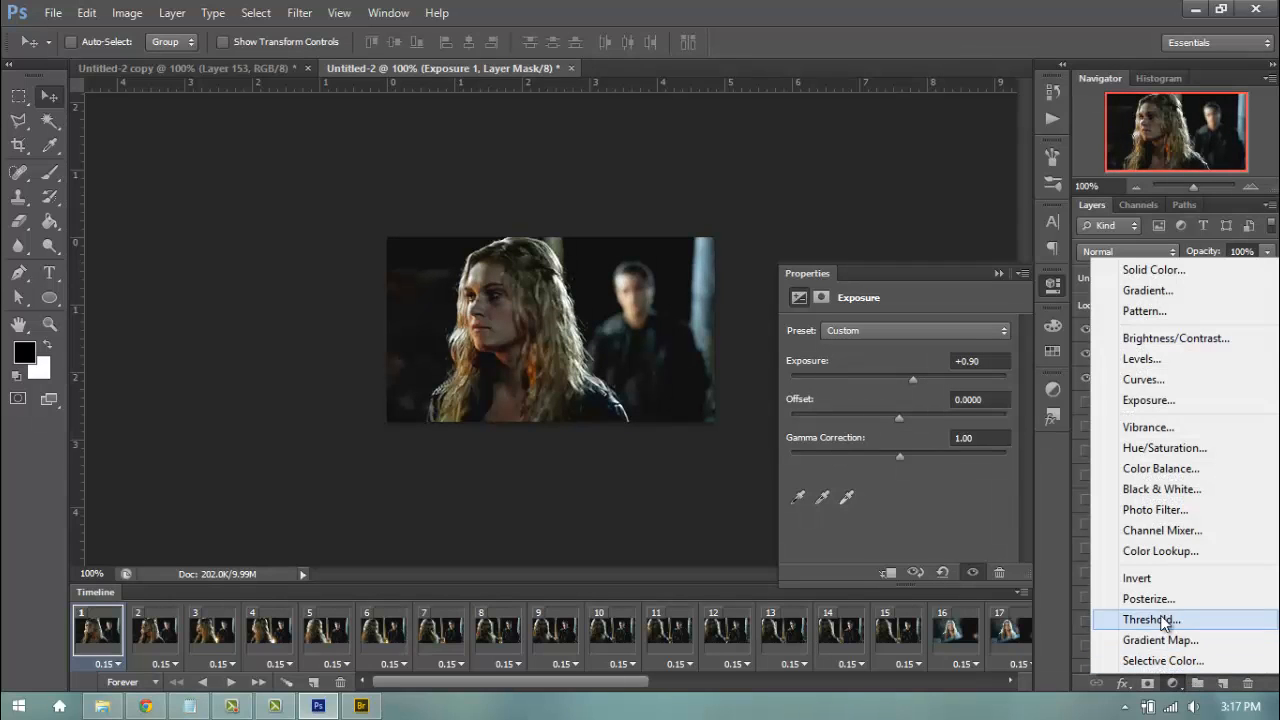
{"action": "left_click", "coordinate": [1163, 661]}
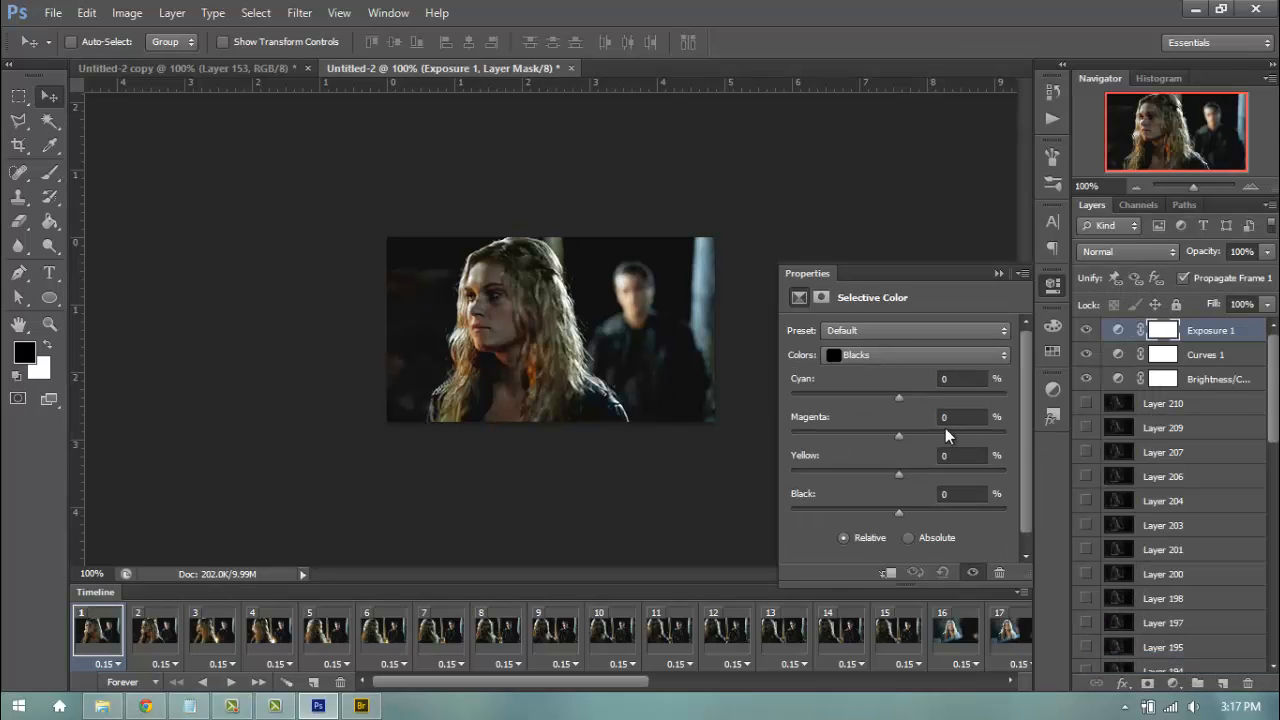
{"action": "left_click_drag", "start_coordinate": [902, 509], "coordinate": [907, 507]}
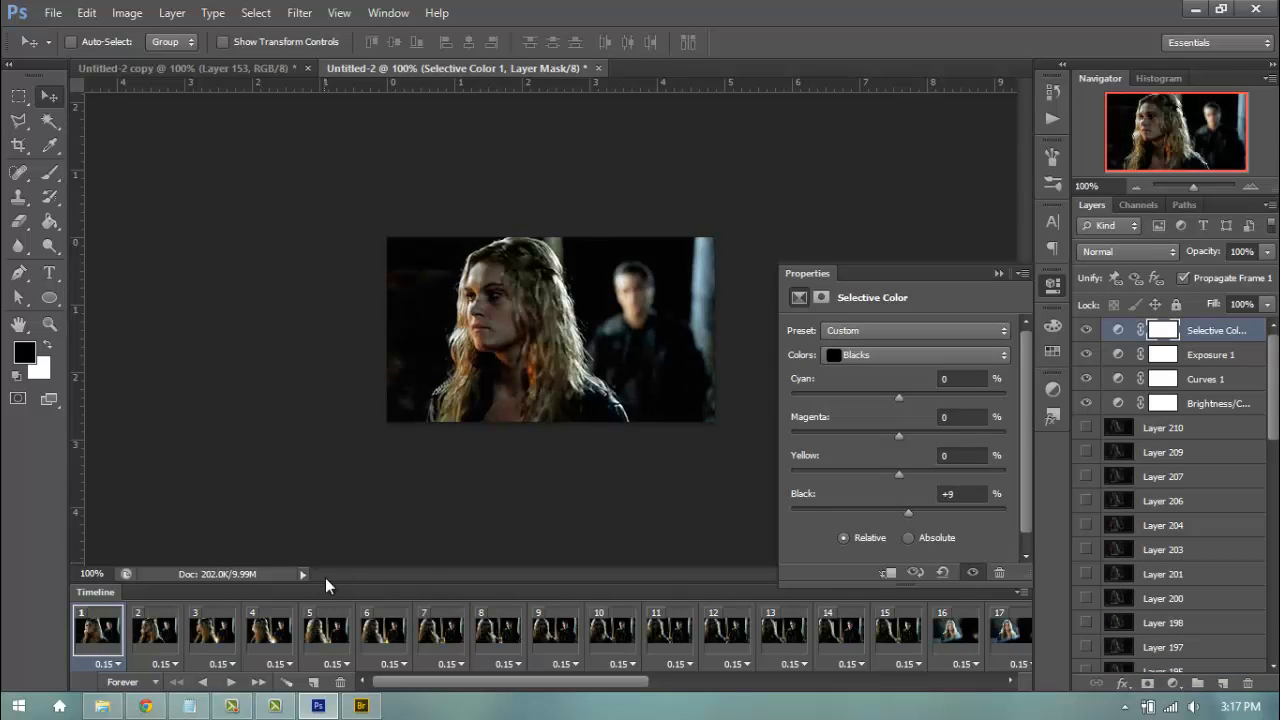
Step: For the Reds in the Selective Color layer, set Cyan to -33% and Yellow to +76%, and reduce Black slightly
{"action": "left_click", "coordinate": [900, 360]}
{"action": "left_click", "coordinate": [886, 390]}
{"action": "mouse_move", "coordinate": [789, 398]}
{"action": "left_mouse_down"}
{"action": "mouse_move", "coordinate": [858, 401]}
{"action": "mouse_move", "coordinate": [786, 400]}
{"action": "left_mouse_up"}
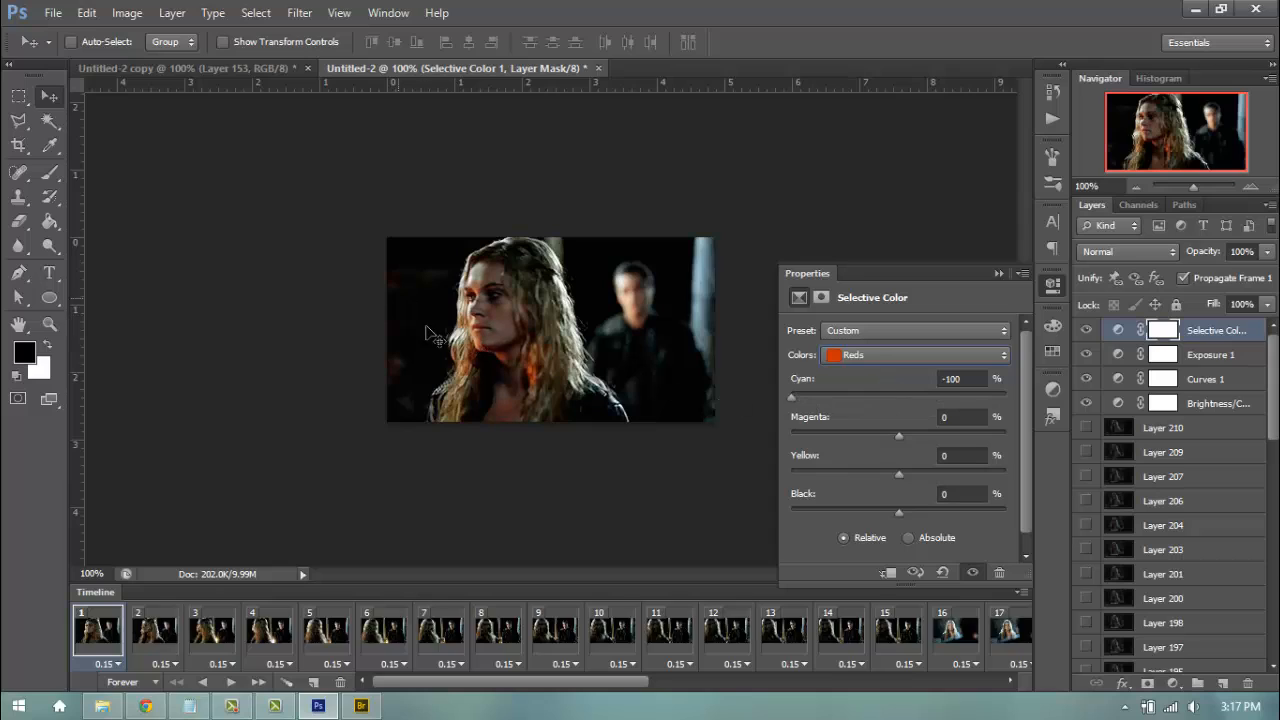
{"action": "left_click_drag", "start_coordinate": [841, 394], "coordinate": [859, 397]}
{"action": "left_click", "coordinate": [979, 466]}
{"action": "left_click_drag", "start_coordinate": [905, 514], "coordinate": [667, 502]}
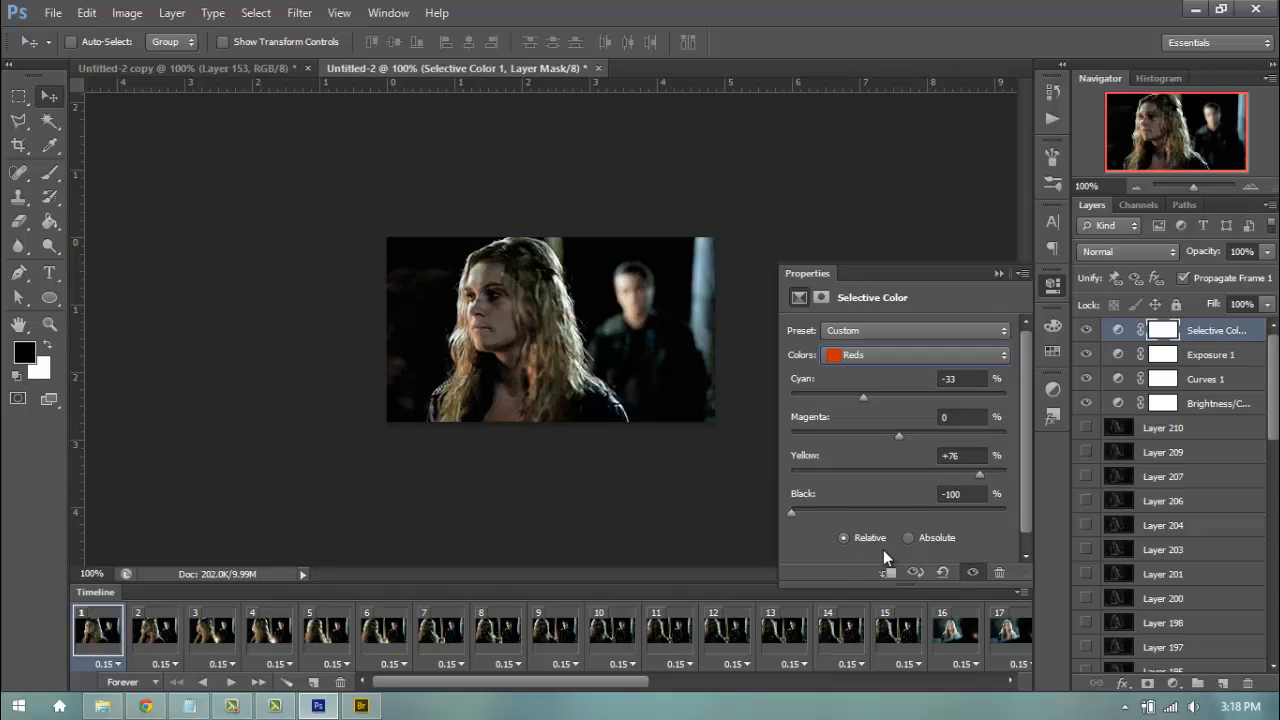
{"action": "left_click_drag", "start_coordinate": [808, 509], "coordinate": [880, 518]}
Step: For the Yellows in the Selective Color layer, set Cyan to -24% and Yellow to -62%
{"action": "left_click", "coordinate": [915, 355]}
{"action": "left_click", "coordinate": [895, 375]}
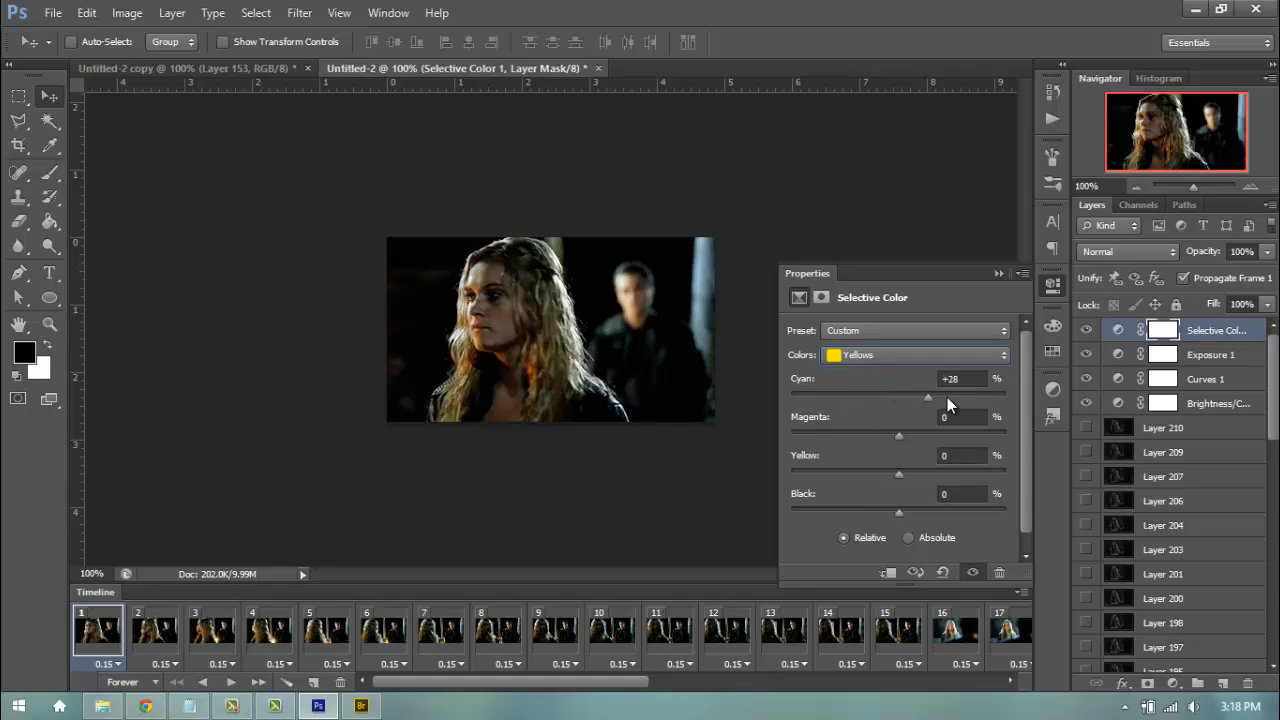
{"action": "left_click_drag", "start_coordinate": [850, 400], "coordinate": [876, 410]}
{"action": "left_click", "coordinate": [901, 472]}
{"action": "left_click_drag", "start_coordinate": [943, 474], "coordinate": [1013, 482]}
{"action": "mouse_move", "coordinate": [811, 475]}
{"action": "left_mouse_down"}
{"action": "mouse_move", "coordinate": [845, 476]}
{"action": "mouse_move", "coordinate": [832, 476]}
{"action": "left_mouse_up"}
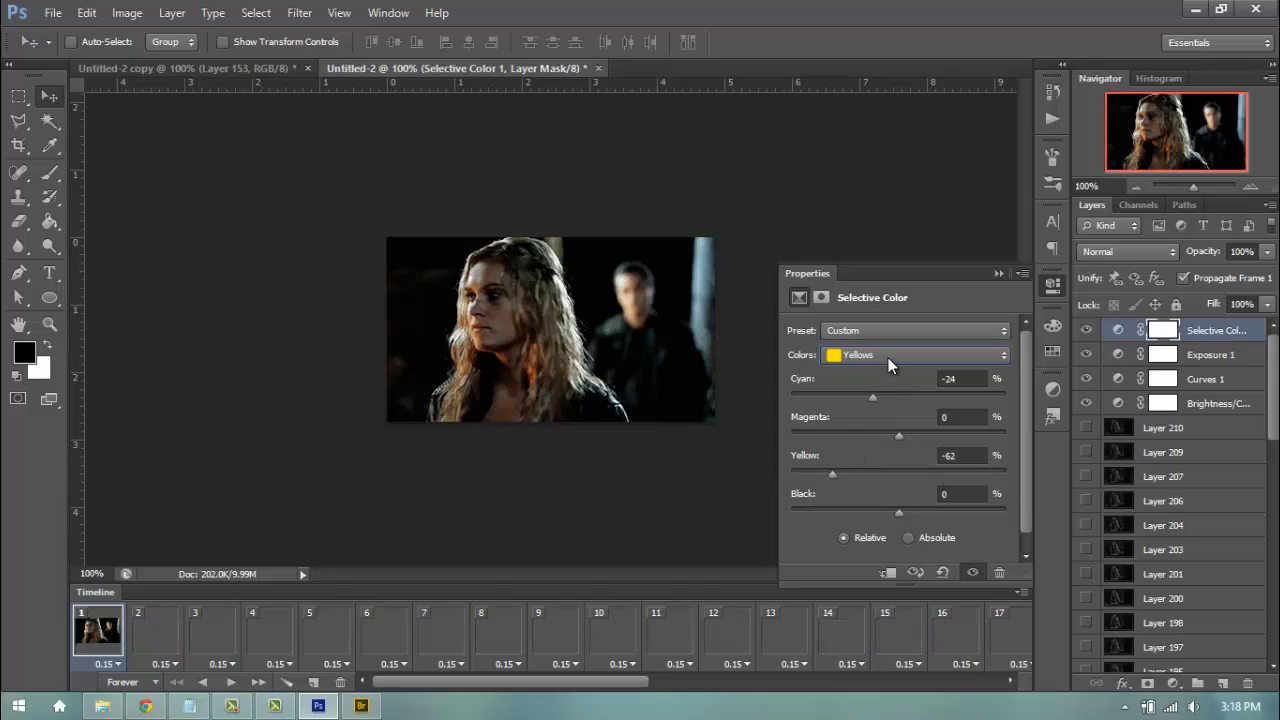
{"action": "left_click", "coordinate": [888, 358]}
{"action": "left_click", "coordinate": [862, 455]}
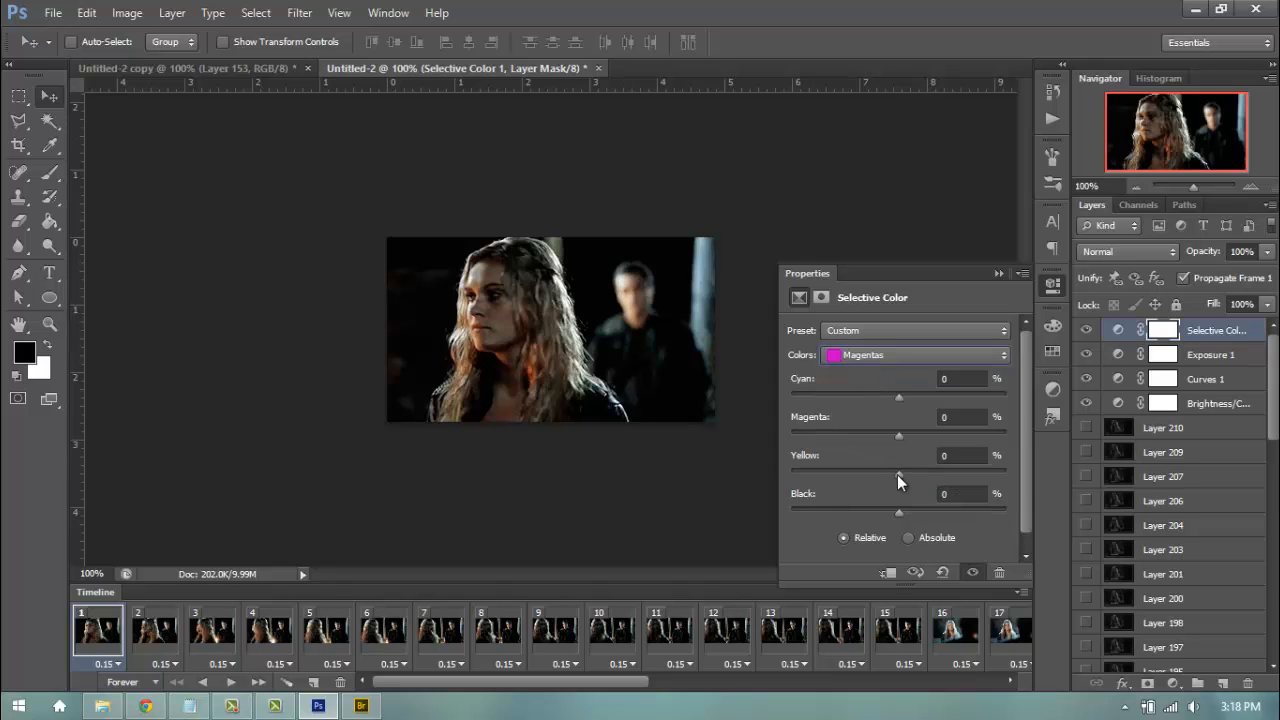
{"action": "left_click_drag", "start_coordinate": [963, 454], "coordinate": [890, 466]}
{"action": "type", "text": "0"}
Step: For the Neutrals in the Selective Color layer, set Cyan to +7% and Yellow to -3%
{"action": "left_click", "coordinate": [932, 357]}
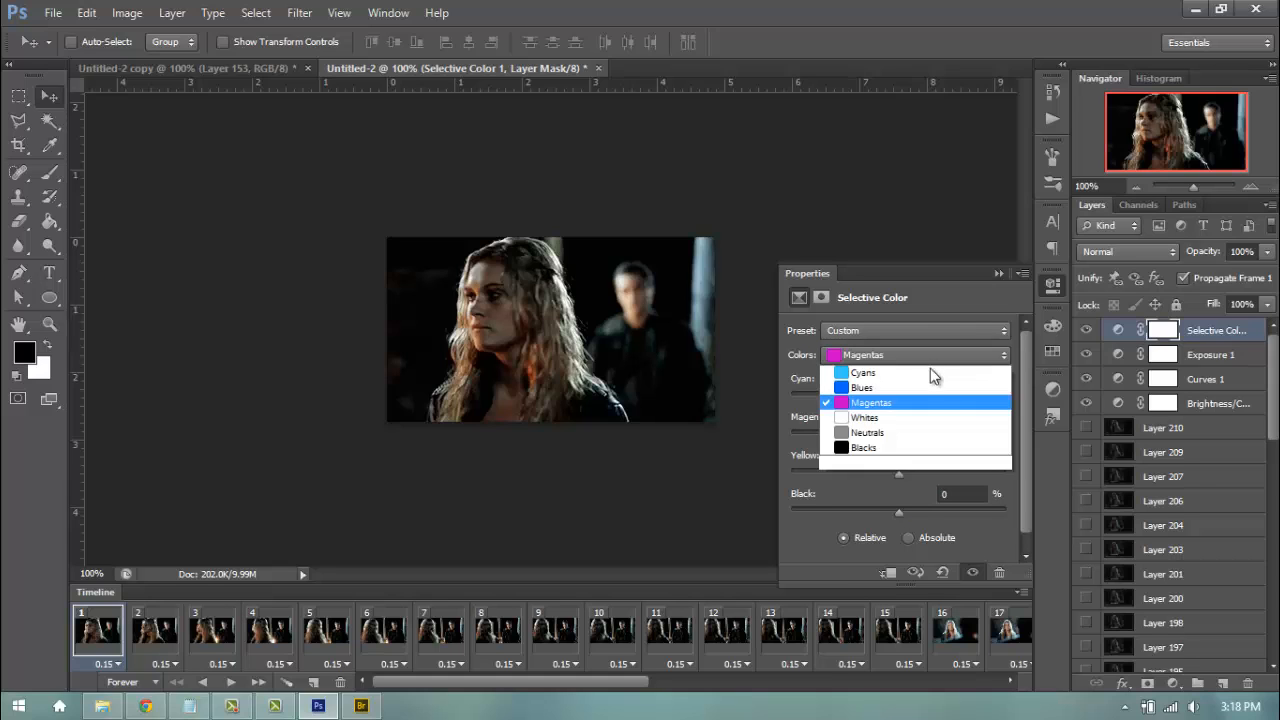
{"action": "left_click", "coordinate": [867, 476]}
{"action": "mouse_move", "coordinate": [895, 472]}
{"action": "left_mouse_down"}
{"action": "mouse_move", "coordinate": [926, 469]}
{"action": "mouse_move", "coordinate": [895, 473]}
{"action": "left_mouse_up"}
{"action": "left_click_drag", "start_coordinate": [899, 398], "coordinate": [903, 400]}
{"action": "left_click", "coordinate": [906, 397]}
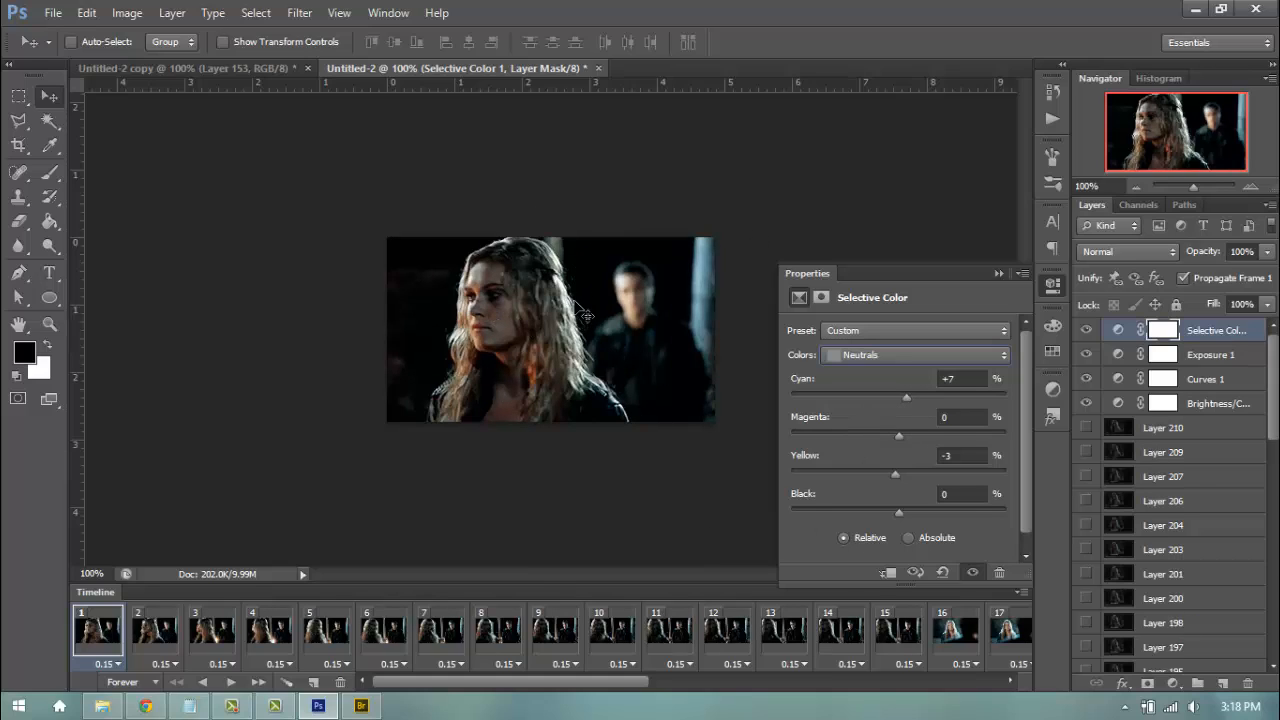
Step: Add a Color Balance adjustment layer with the midtones at Cyan–Red +15 and Yellow–Blue -14
{"action": "left_click", "coordinate": [1173, 683]}
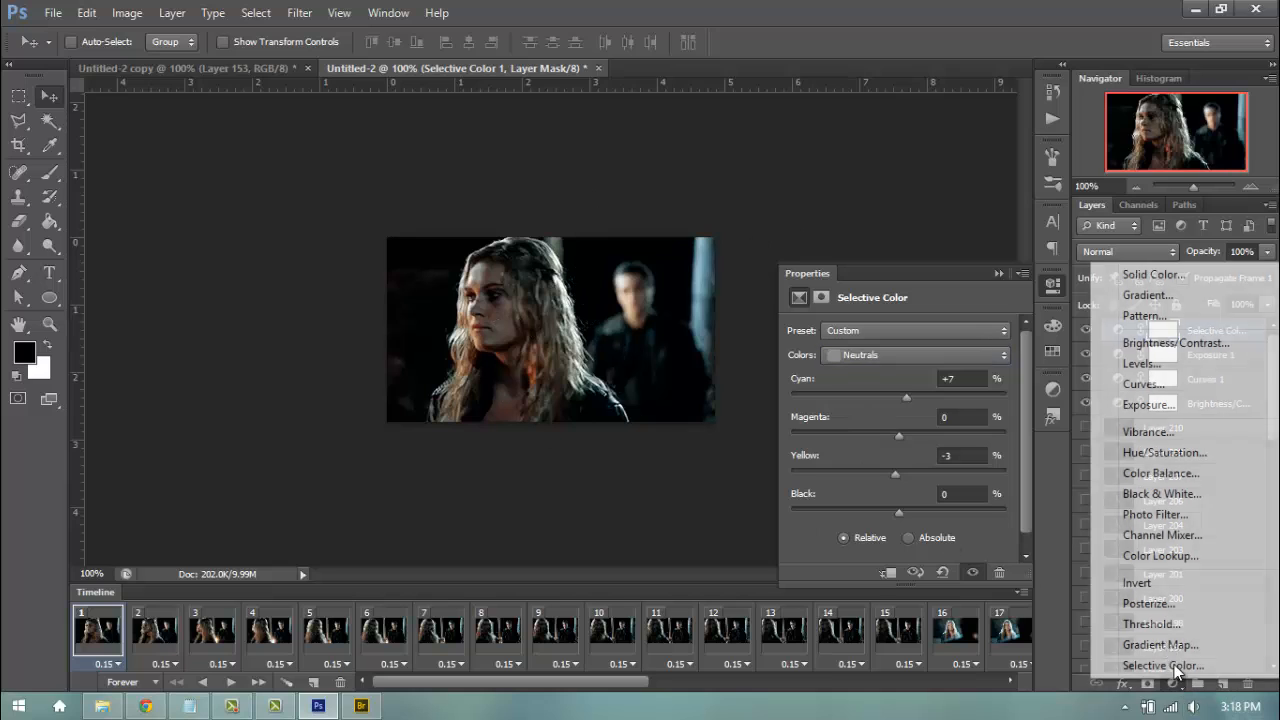
{"action": "left_click", "coordinate": [1140, 474]}
{"action": "left_click_drag", "start_coordinate": [856, 373], "coordinate": [880, 375]}
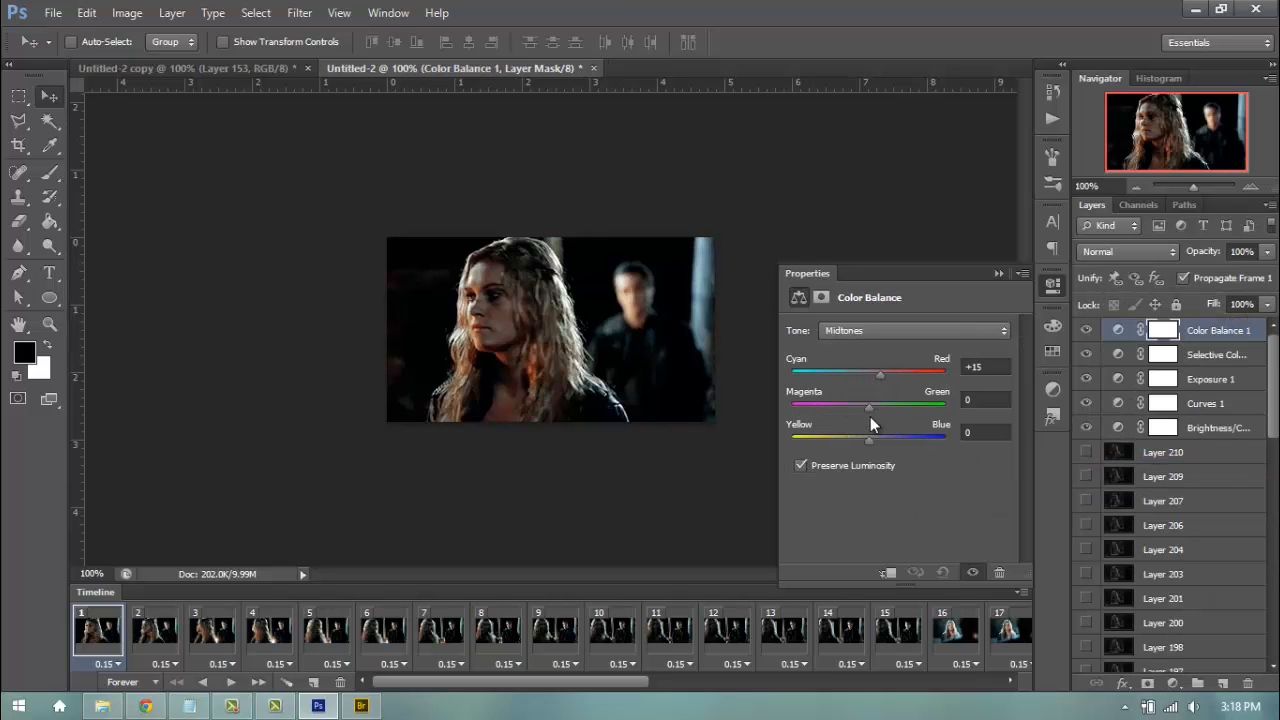
{"action": "left_click_drag", "start_coordinate": [869, 441], "coordinate": [858, 437]}
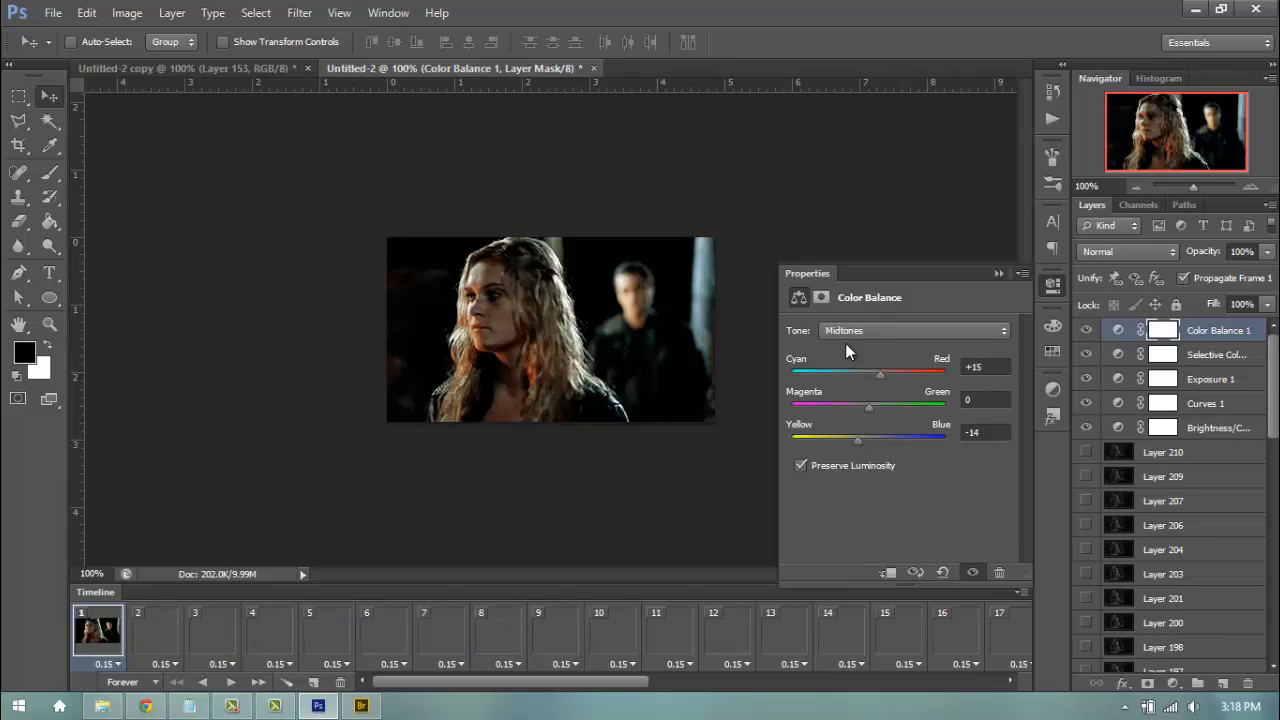
Step: Set the Color Balance highlights to Cyan–Red +10 and Yellow–Blue -3
{"action": "left_click", "coordinate": [881, 331]}
{"action": "left_click", "coordinate": [848, 380]}
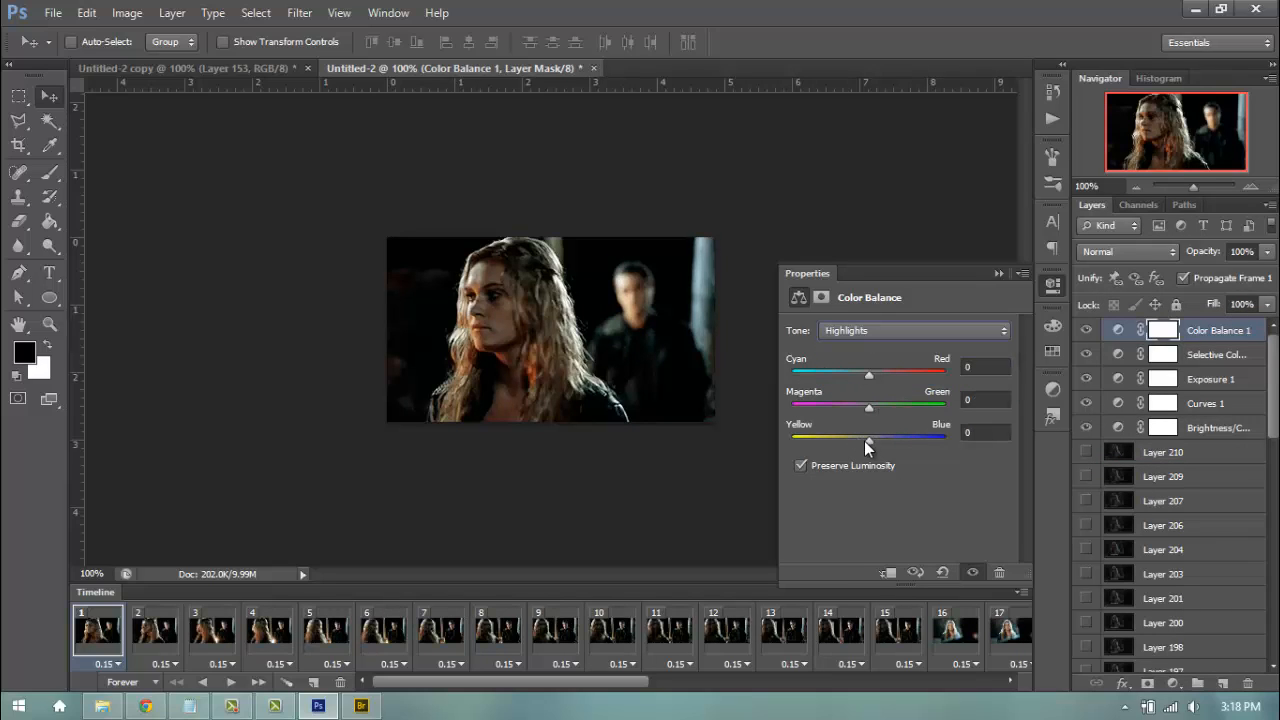
{"action": "left_click_drag", "start_coordinate": [830, 443], "coordinate": [867, 442]}
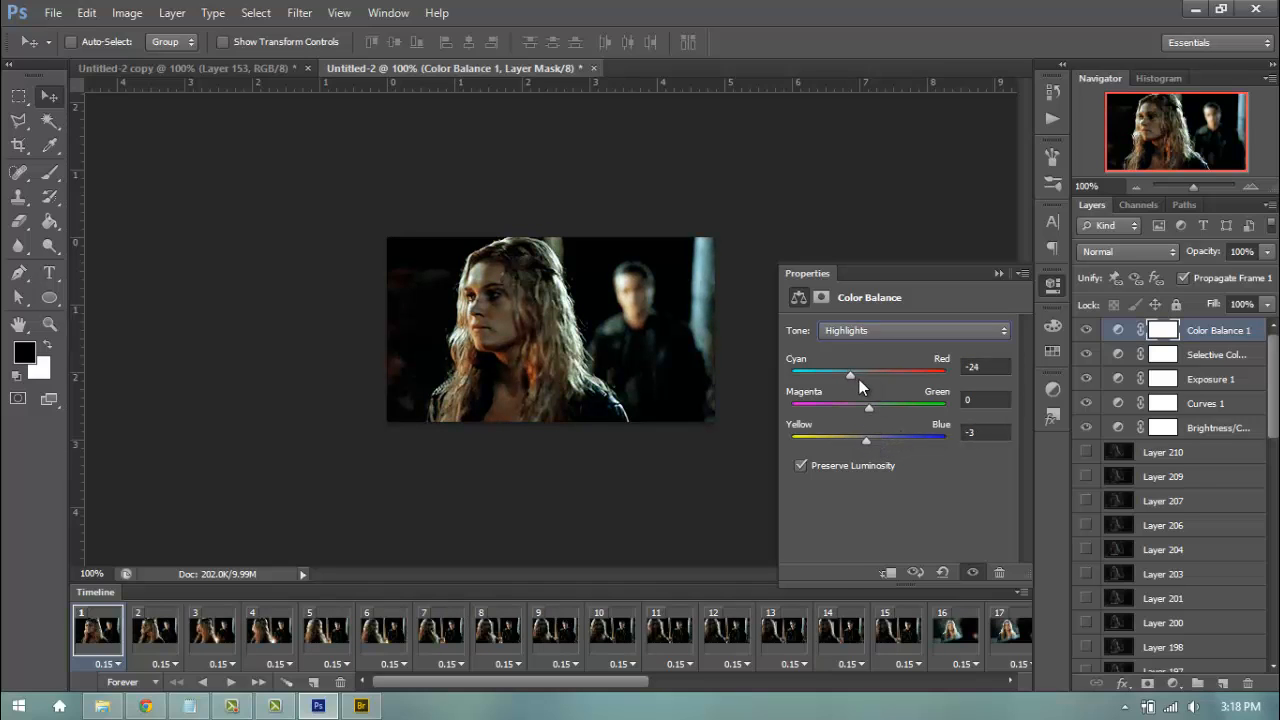
{"action": "left_click_drag", "start_coordinate": [874, 381], "coordinate": [872, 381]}
Step: Add a Vibrance adjustment layer with vibrance +14 and saturation +22
{"action": "left_click", "coordinate": [1172, 683]}
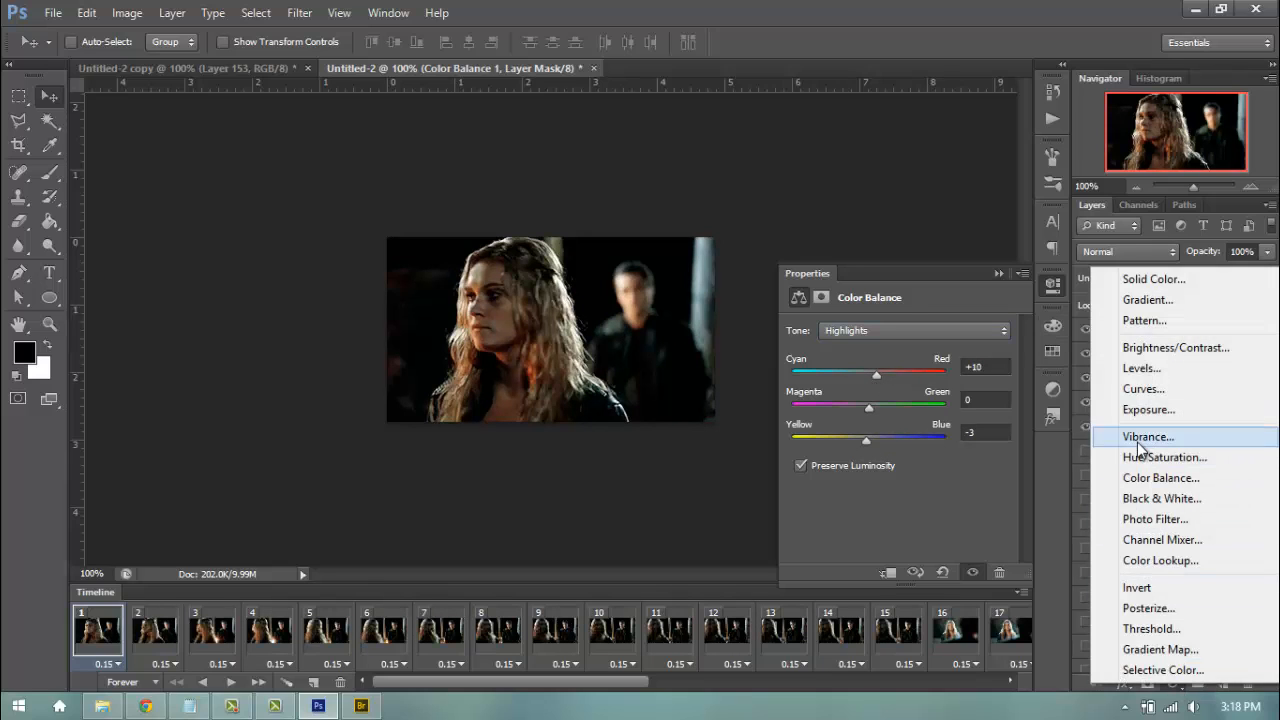
{"action": "left_click", "coordinate": [1146, 437]}
{"action": "left_click_drag", "start_coordinate": [897, 388], "coordinate": [916, 350]}
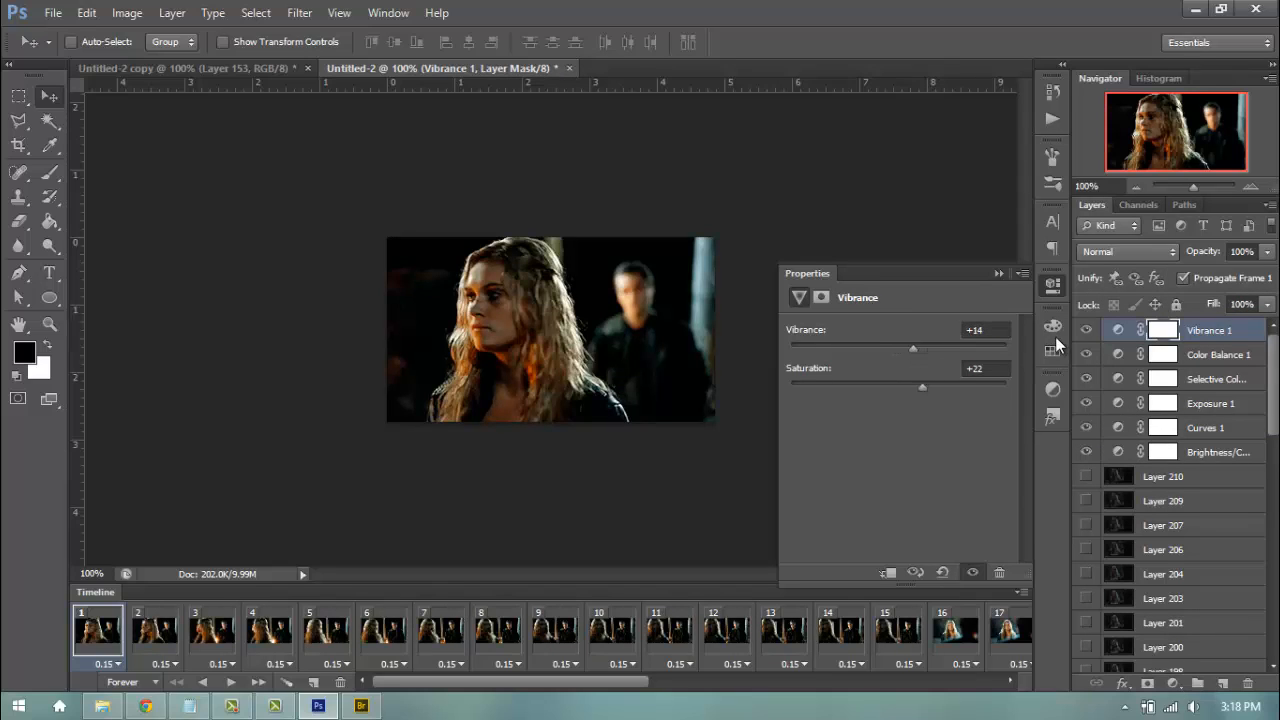
Step: Add a Gradient Map adjustment layer on top using the Black, White gradient preset
{"action": "left_click", "coordinate": [1172, 683]}
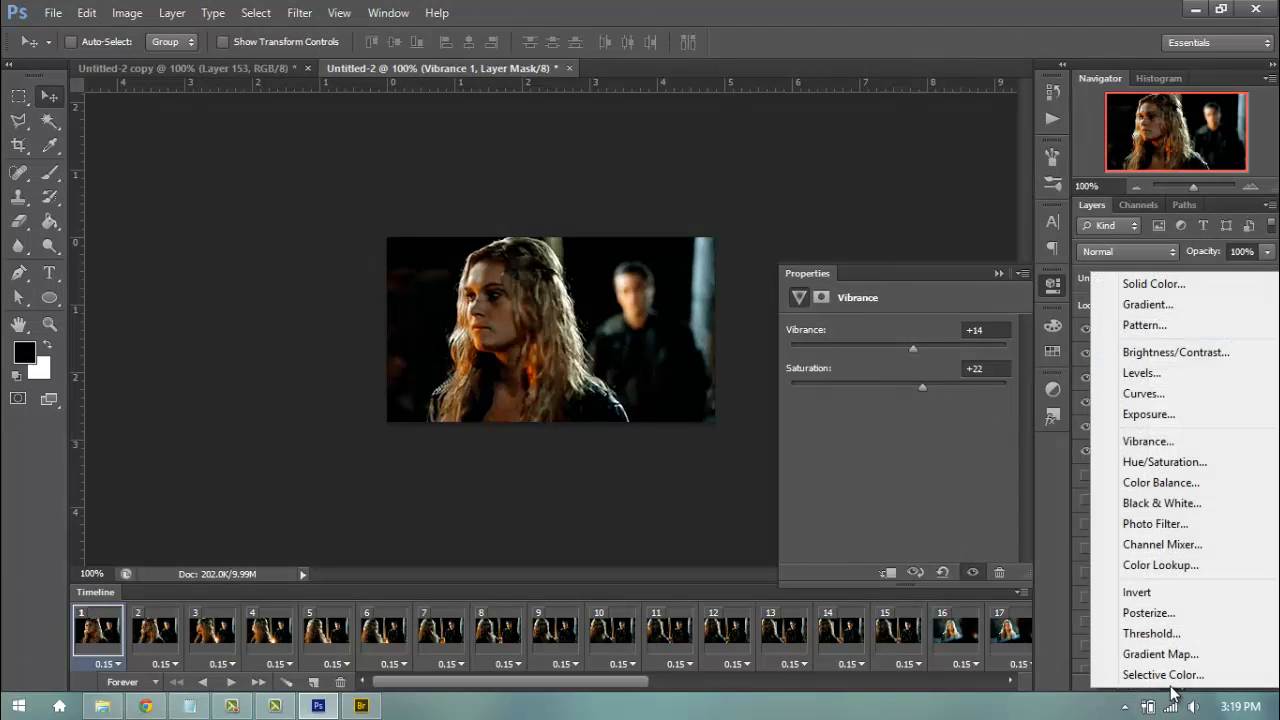
{"action": "left_click", "coordinate": [1160, 654]}
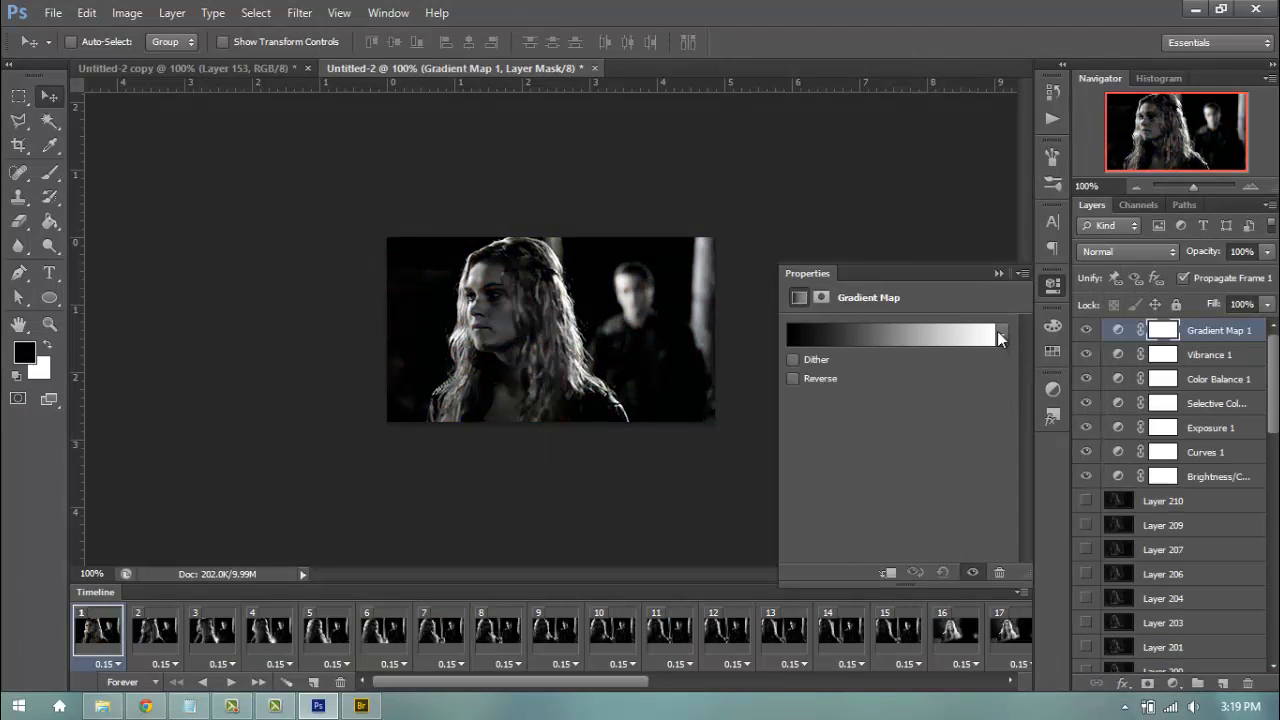
{"action": "left_click", "coordinate": [1117, 252]}
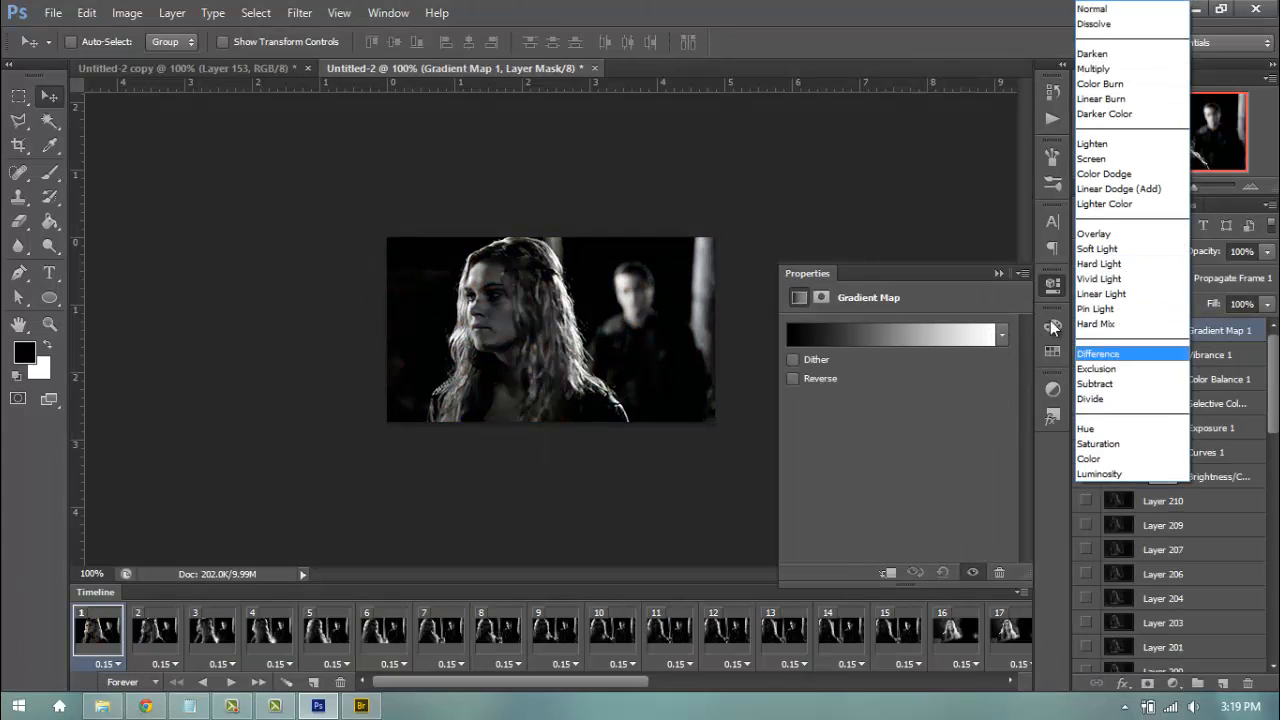
{"action": "left_click", "coordinate": [937, 336]}
{"action": "left_click", "coordinate": [937, 336]}
{"action": "left_click", "coordinate": [845, 101]}
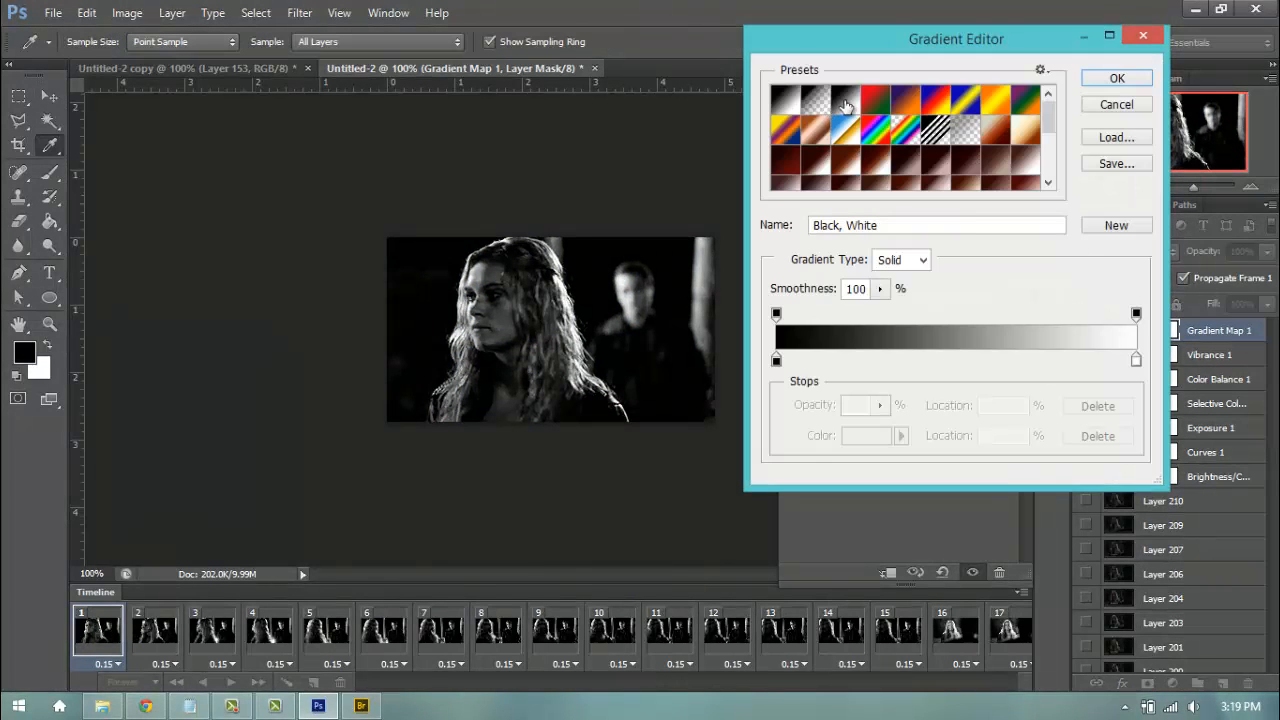
{"action": "left_click", "coordinate": [1103, 84]}
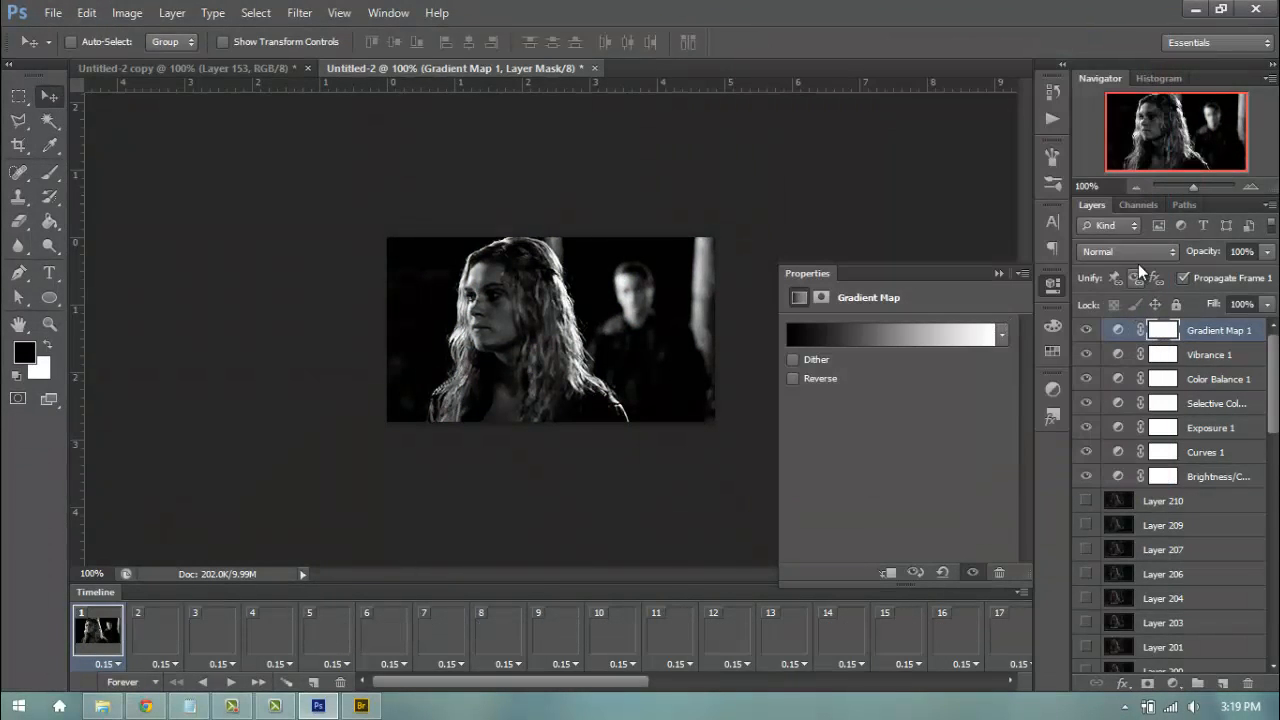
Step: Set the Gradient Map layer's blend mode to Luminosity and its fill to 15%
{"action": "left_click", "coordinate": [1135, 254]}
{"action": "left_click", "coordinate": [1113, 474]}
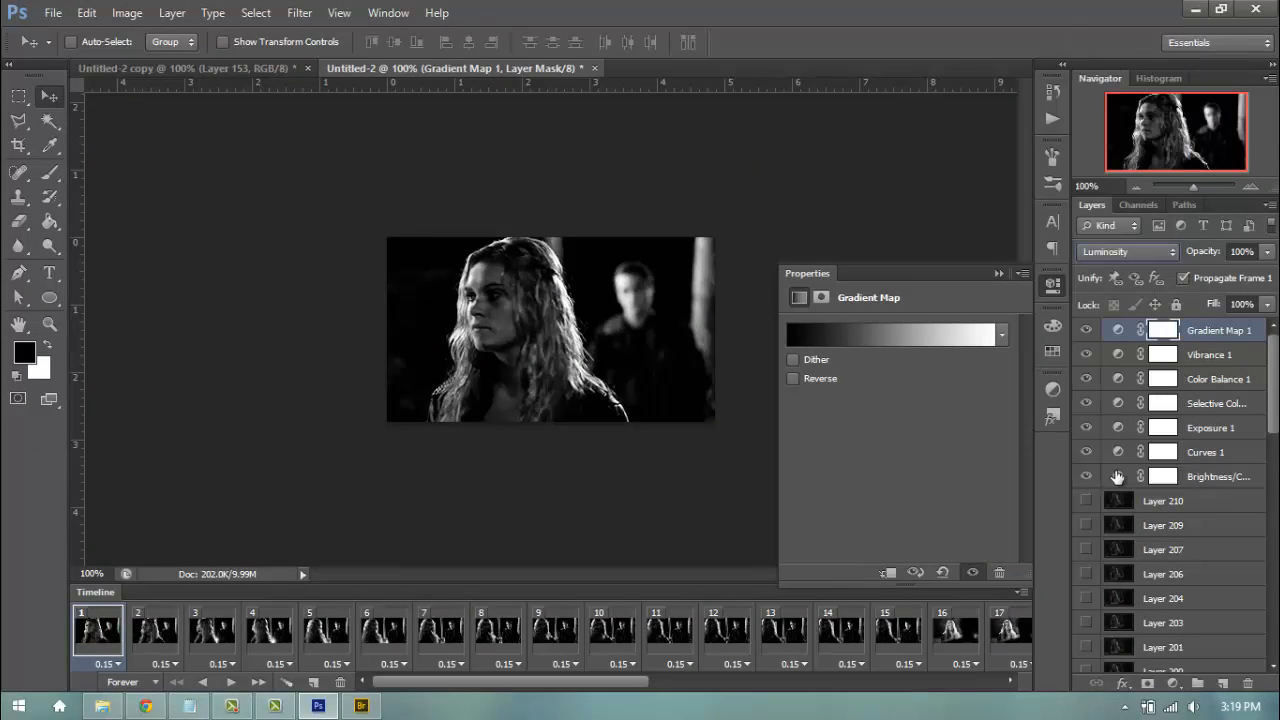
{"action": "left_click_drag", "start_coordinate": [1267, 305], "coordinate": [1186, 327]}
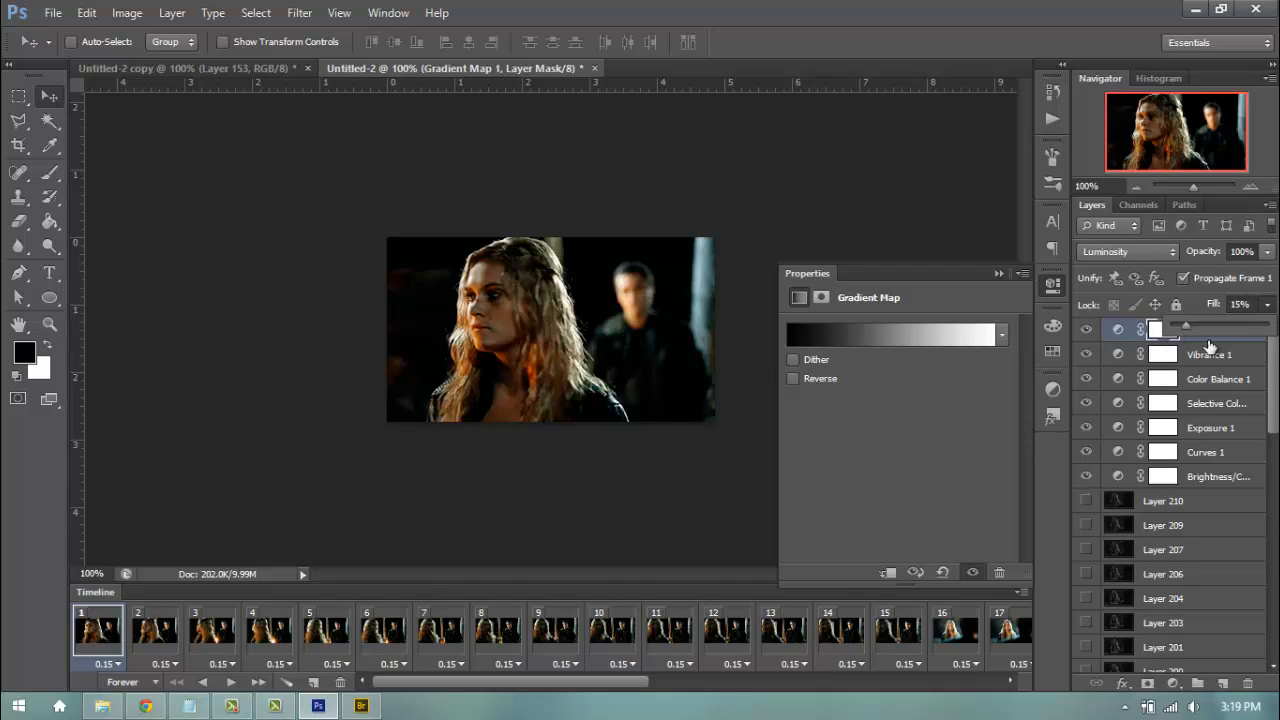
Step: Add a Gradient Fill layer on top using the black-to-white gradient preset, keeping the linear style and 90° angle
{"action": "left_click", "coordinate": [1172, 683]}
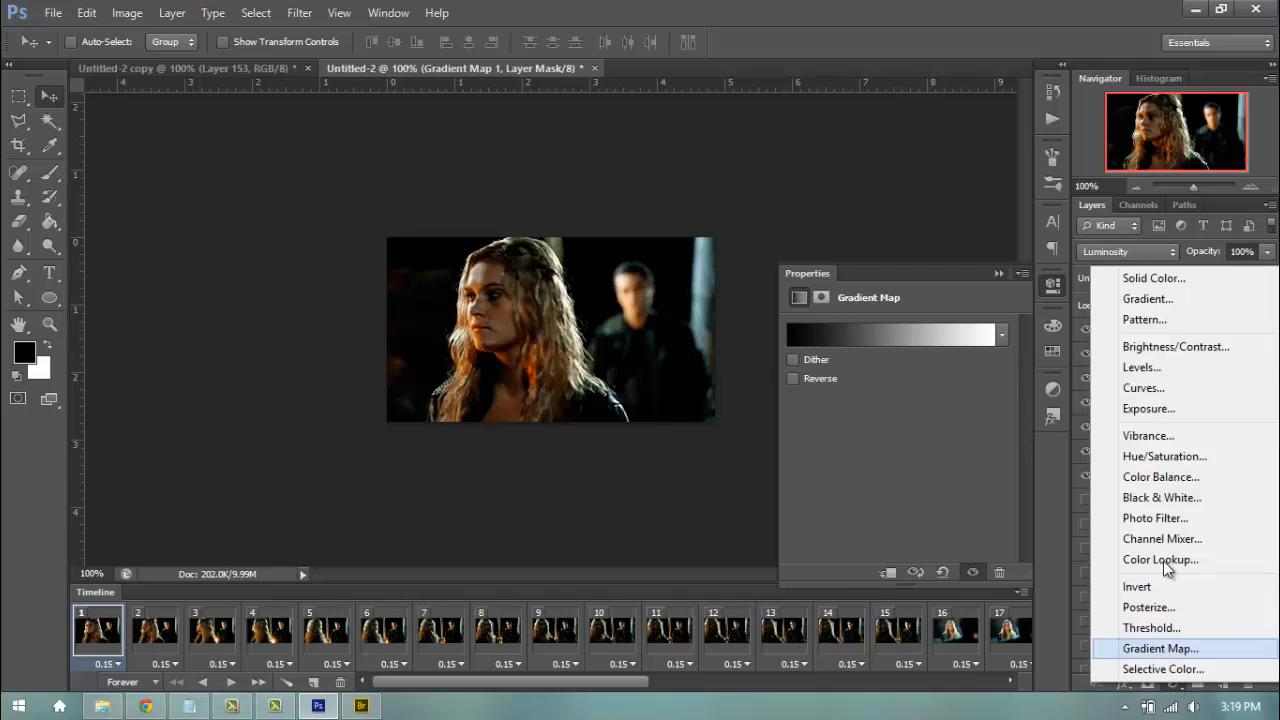
{"action": "left_click", "coordinate": [1162, 298]}
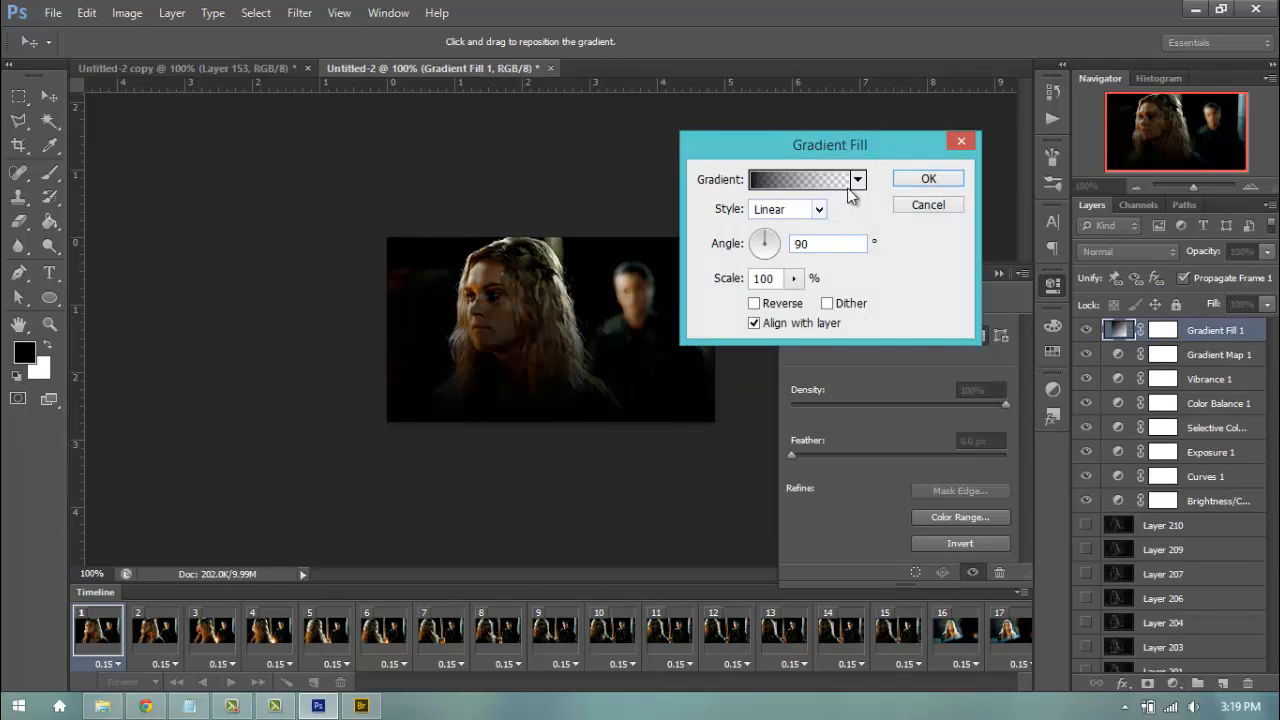
{"action": "left_click", "coordinate": [858, 180]}
{"action": "left_click", "coordinate": [774, 218]}
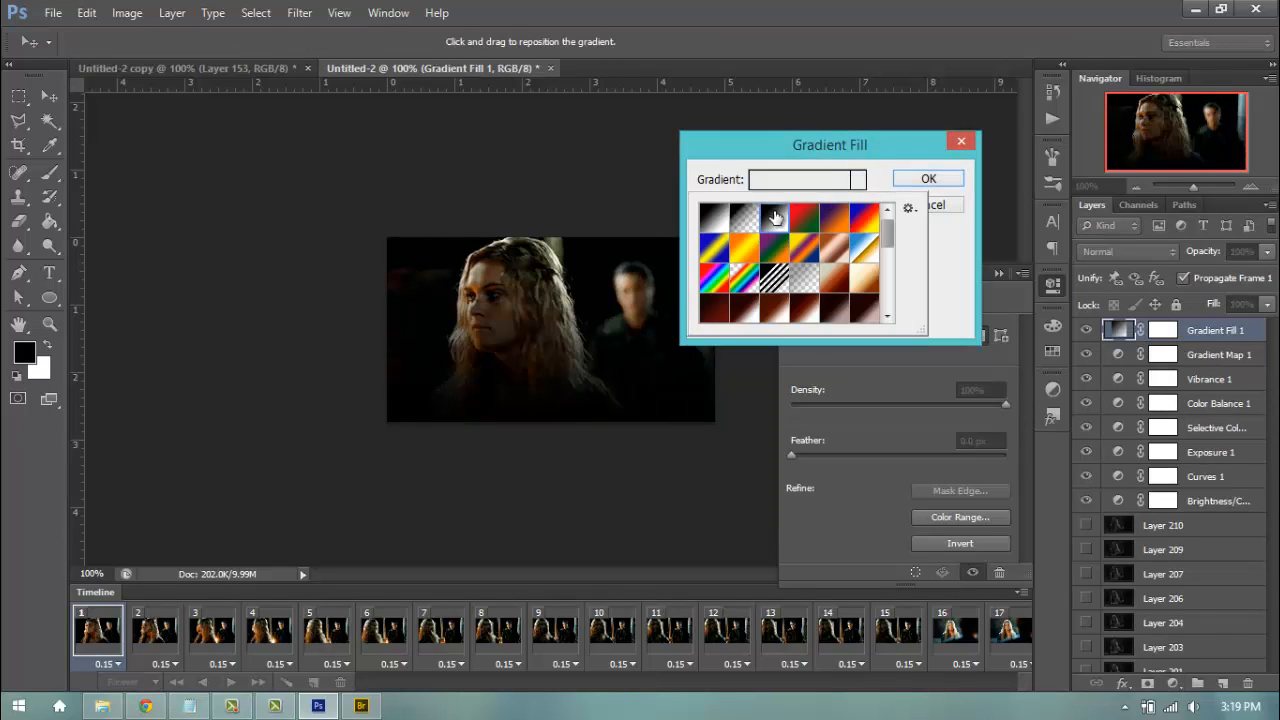
{"action": "left_click", "coordinate": [925, 180]}
Step: Set the Gradient Fill layer to Soft Light with 27% opacity, play the animation to check the coloring, and return to frame 1
{"action": "left_click", "coordinate": [1100, 252]}
{"action": "left_click", "coordinate": [1111, 250]}
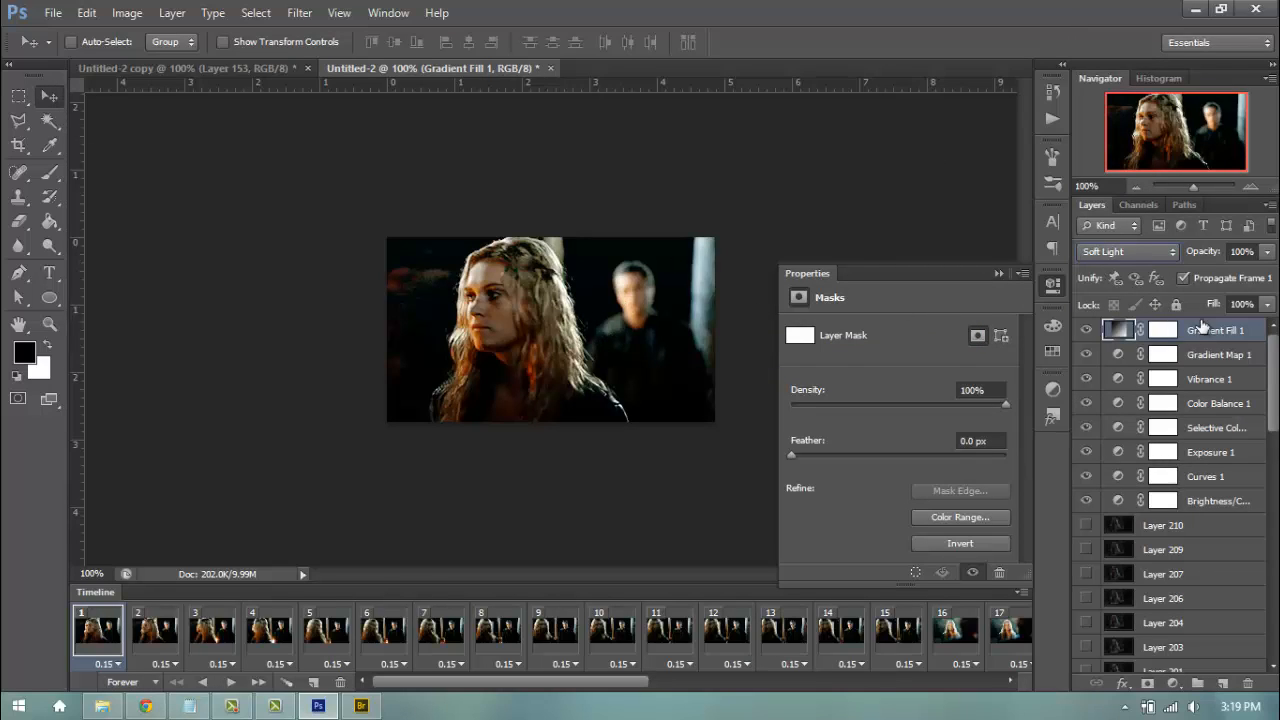
{"action": "left_click", "coordinate": [1266, 252]}
{"action": "left_click", "coordinate": [1200, 276]}
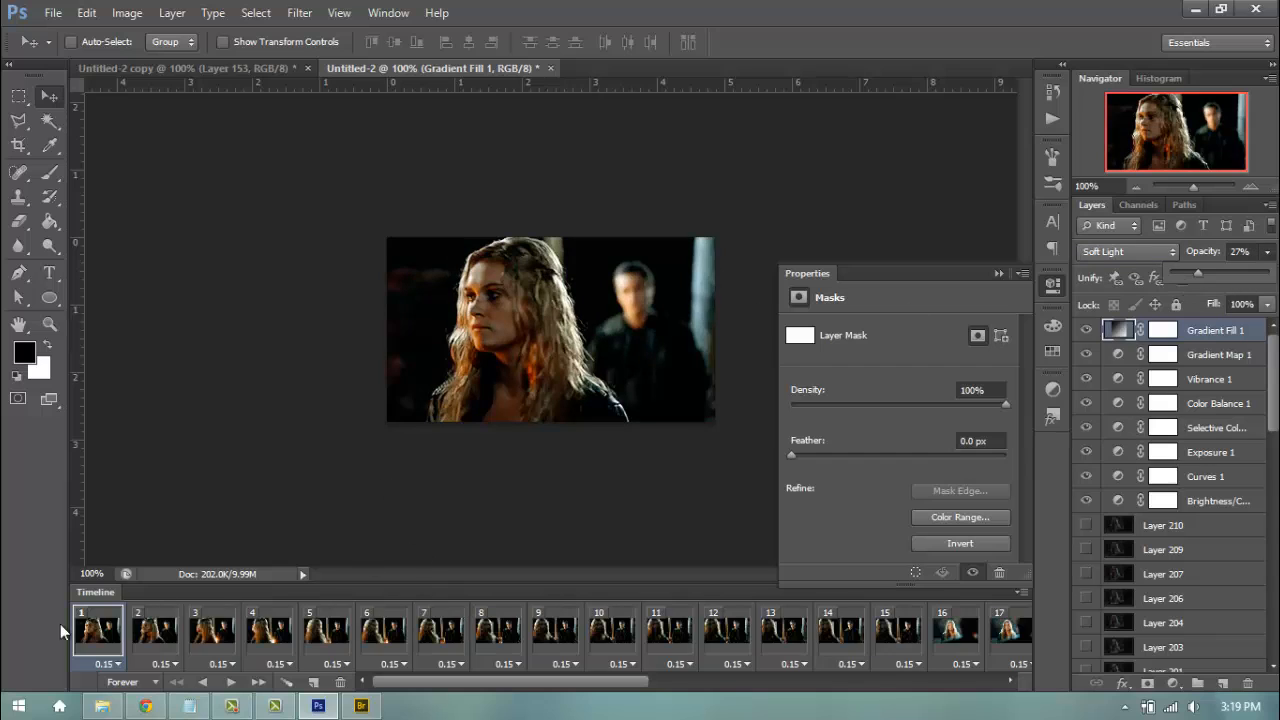
{"action": "left_click", "coordinate": [231, 684]}
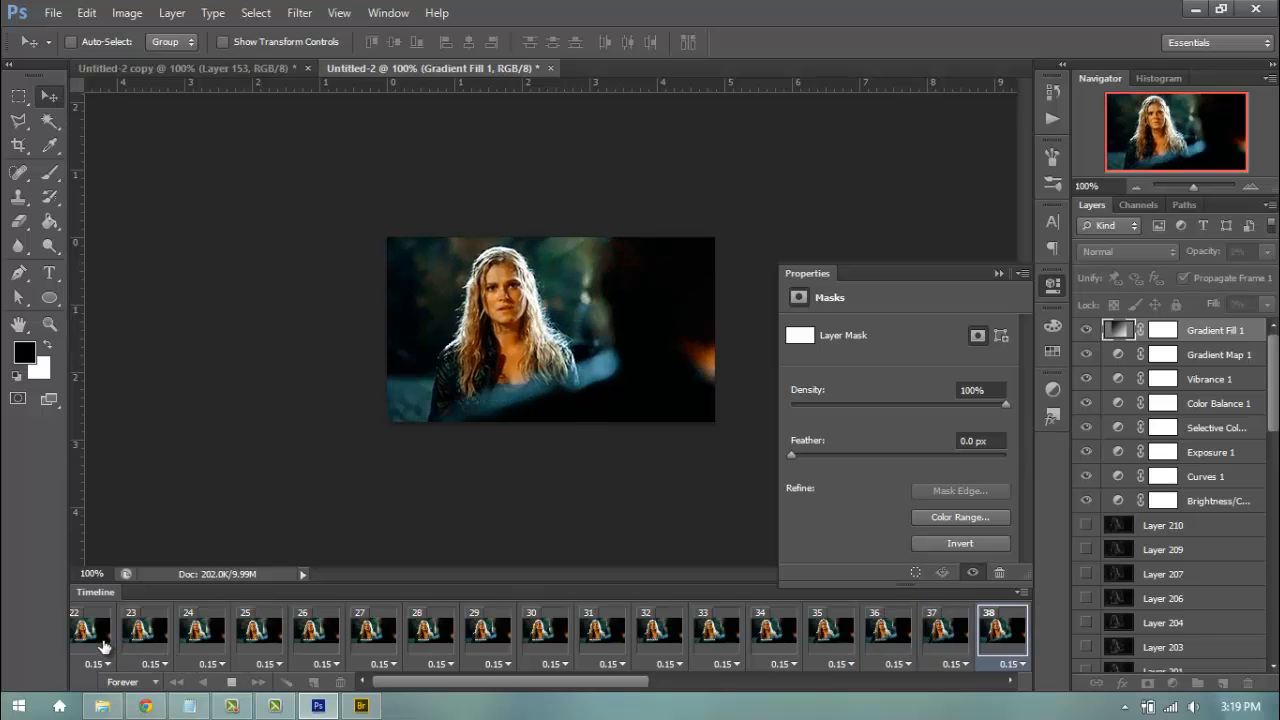
{"action": "left_click", "coordinate": [100, 645]}
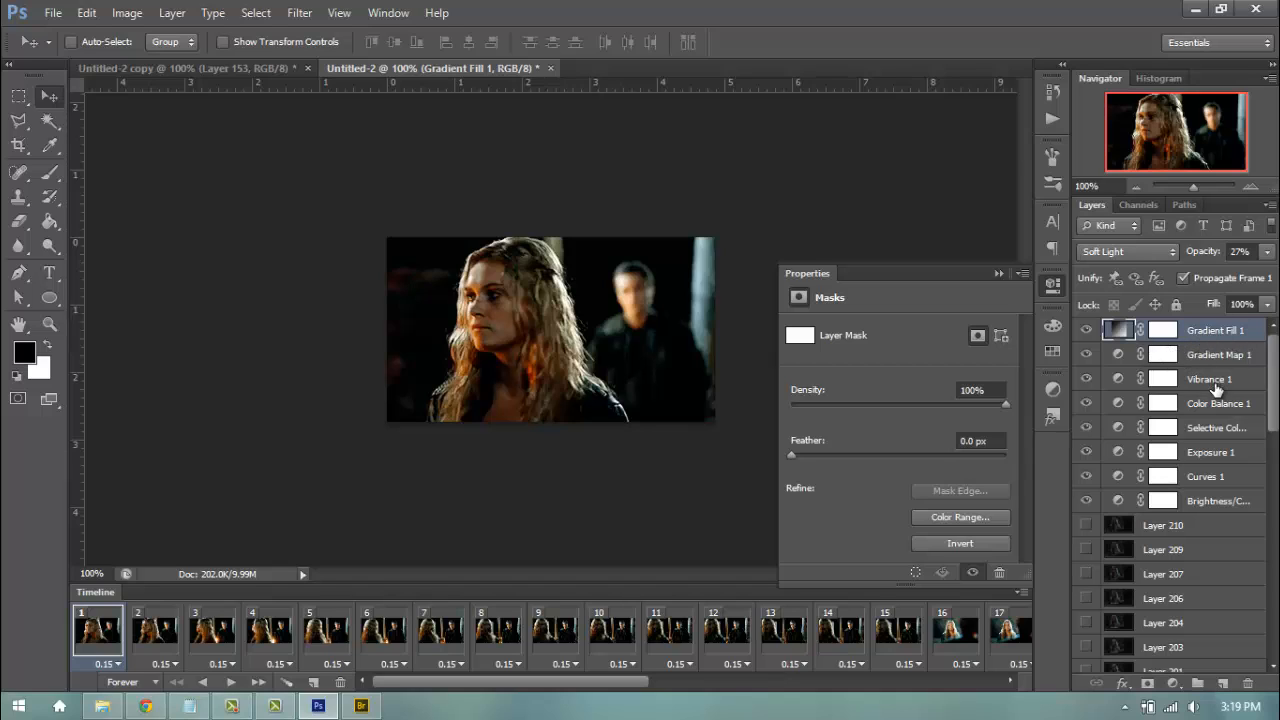
Step: Group the fill and adjustment layers from Gradient Fill 1 to Brightness/Contrast and copy the group into the Untitled-2 copy document
{"action": "left_click", "coordinate": [1212, 502], "text": "shift"}
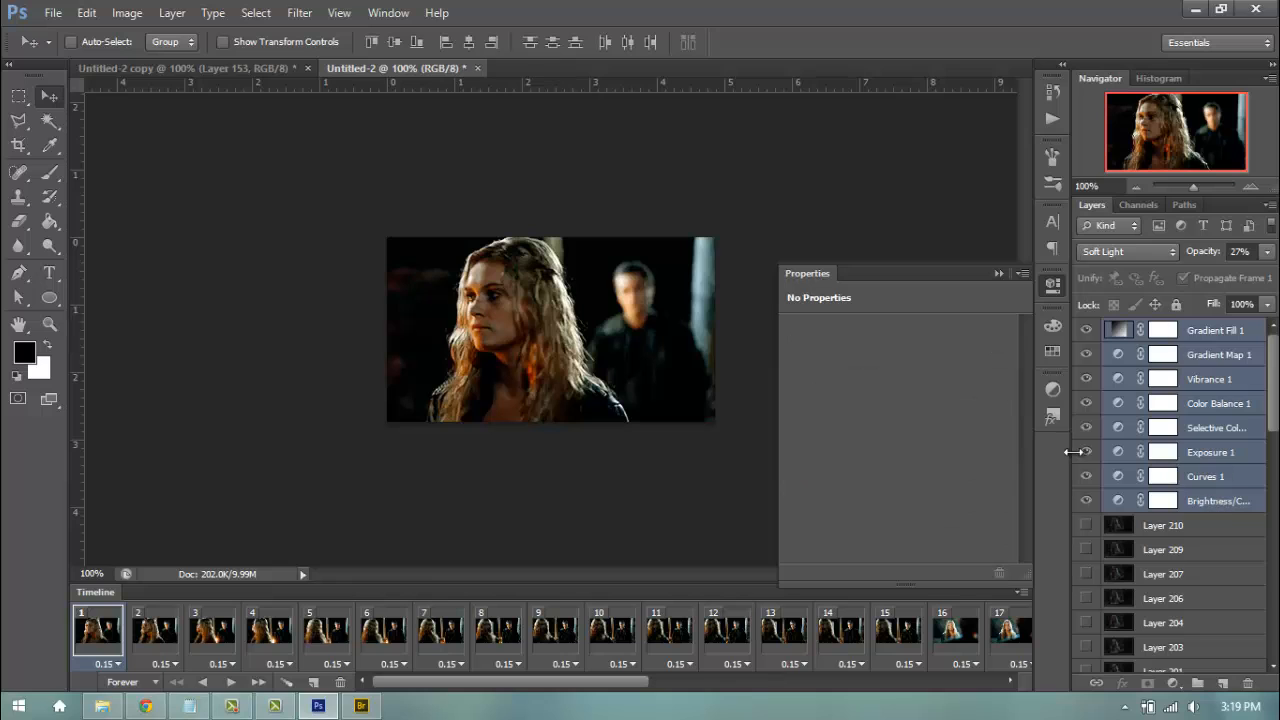
{"action": "left_click", "coordinate": [172, 12]}
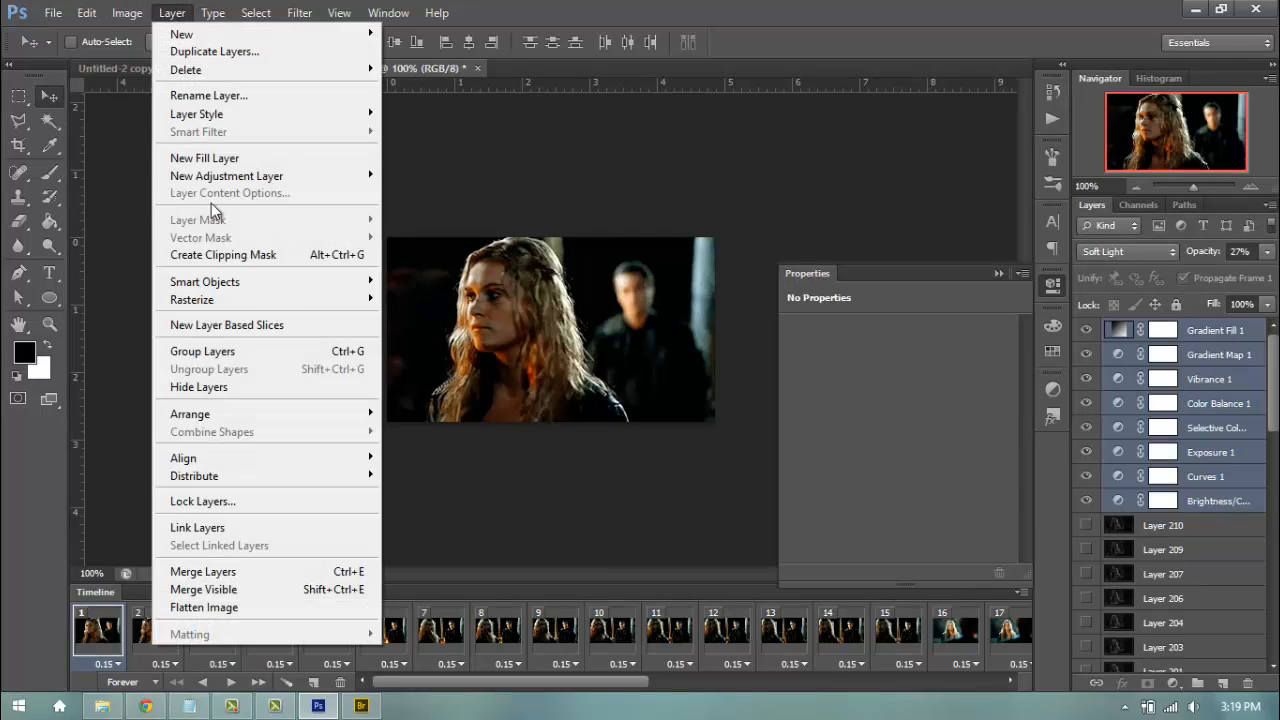
{"action": "left_click", "coordinate": [252, 350]}
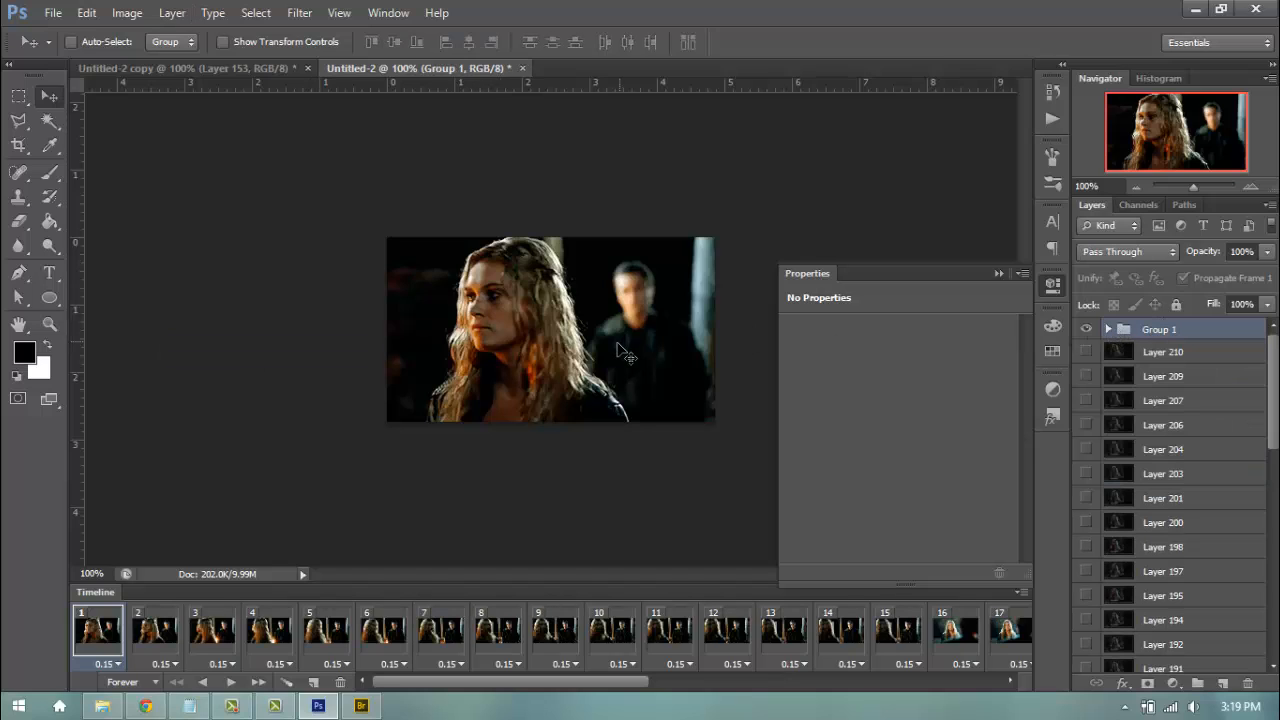
{"action": "left_click_drag", "start_coordinate": [534, 280], "coordinate": [565, 336]}
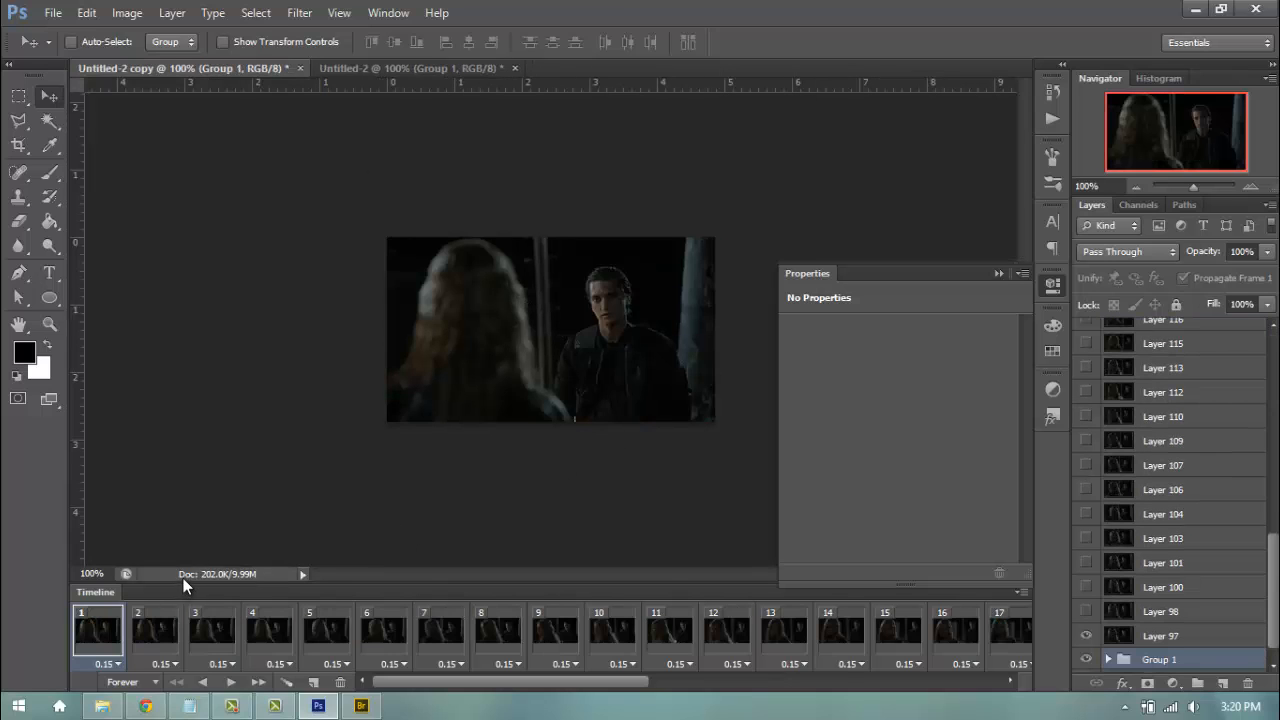
Step: Move the copied coloring group above Layer 152 at the top of the layer stack and play the animation to check it
{"action": "scroll", "coordinate": [1172, 610], "scroll_direction": "down", "scroll_amount": 1}
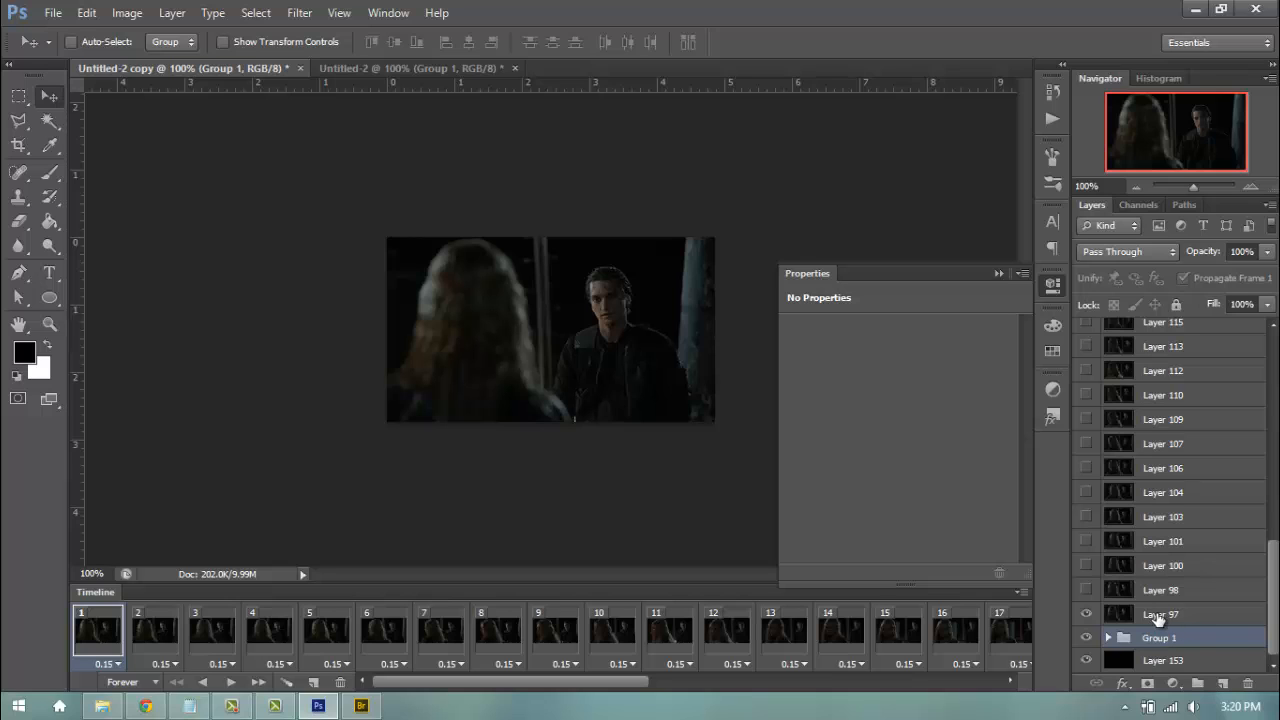
{"action": "scroll", "coordinate": [1165, 600], "scroll_direction": "up", "scroll_amount": 10}
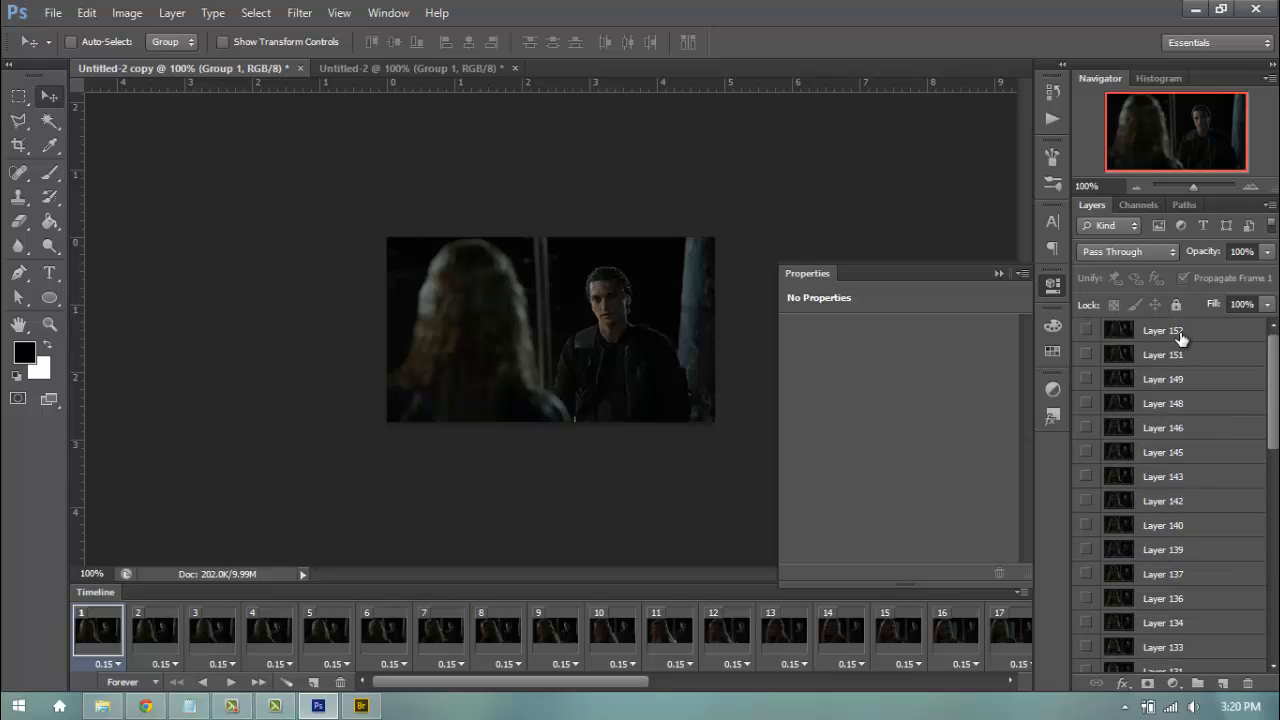
{"action": "scroll", "coordinate": [1245, 535], "scroll_direction": "down", "scroll_amount": 10}
{"action": "left_click_drag", "start_coordinate": [1173, 654], "coordinate": [1171, 329]}
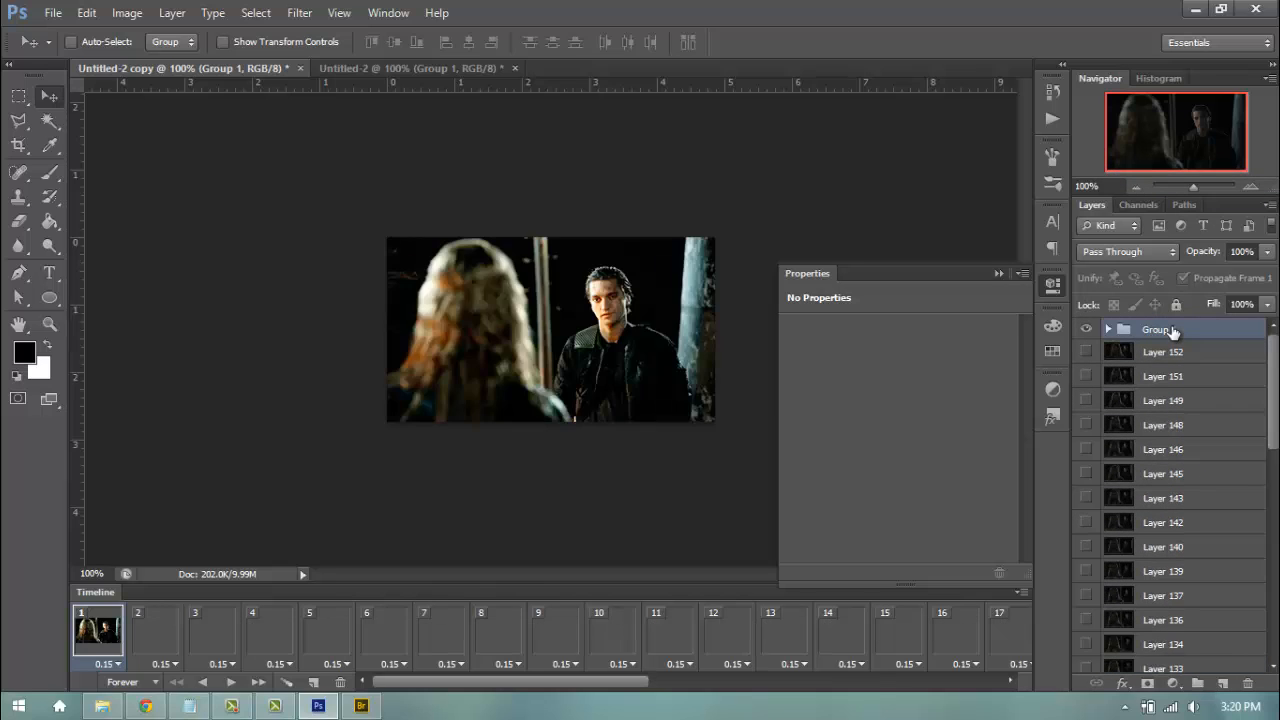
{"action": "left_click", "coordinate": [231, 681]}
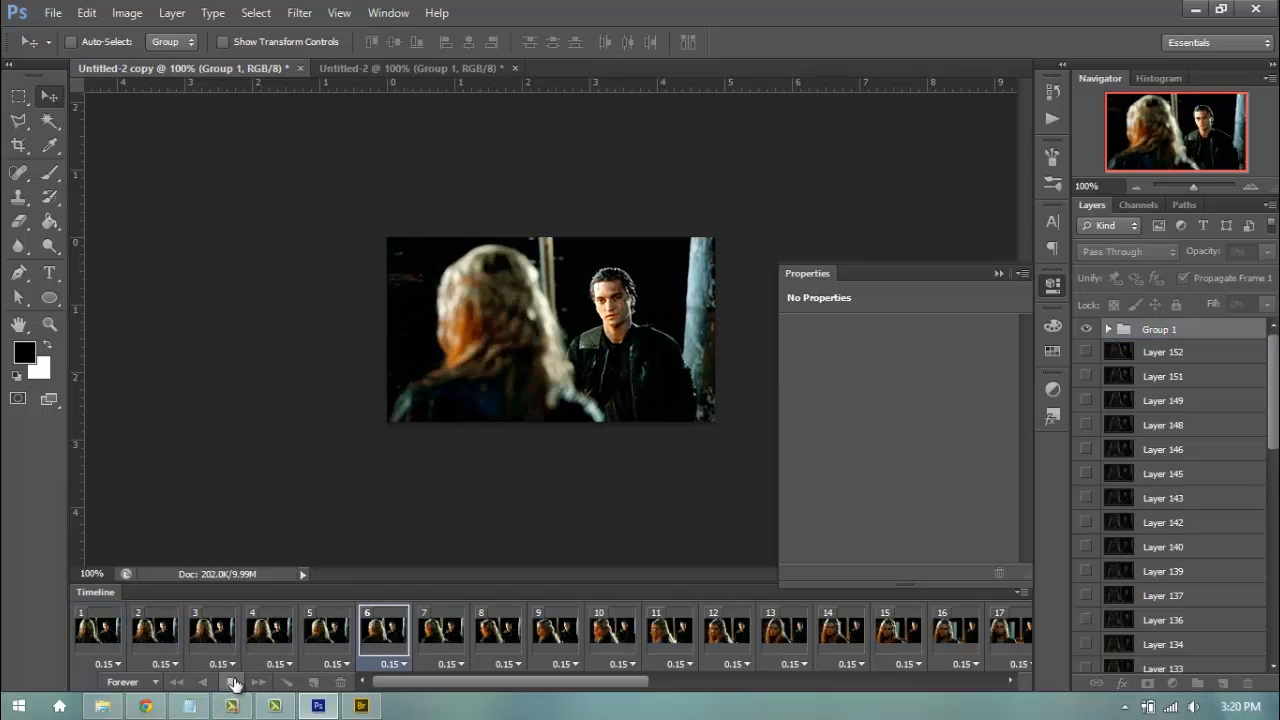
{"action": "left_click", "coordinate": [231, 681]}
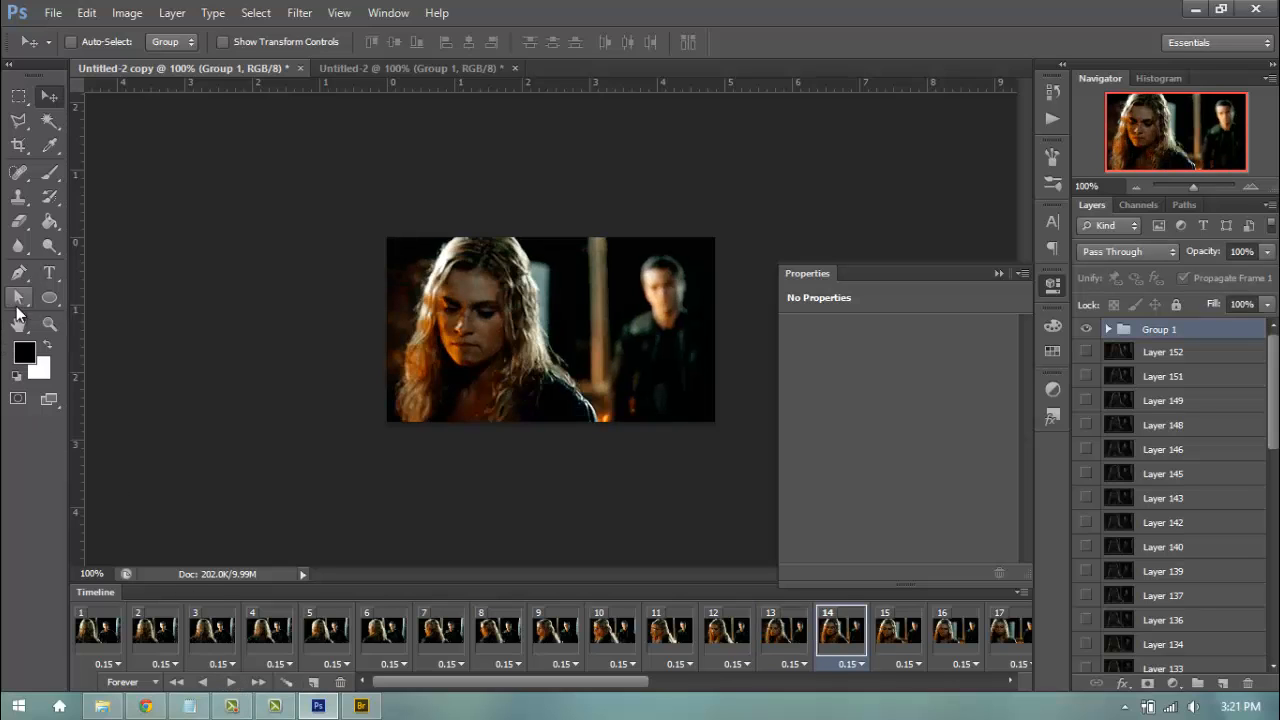
Step: Open the Save for Web export of the Untitled-2 copy animation
{"action": "left_click", "coordinate": [52, 13]}
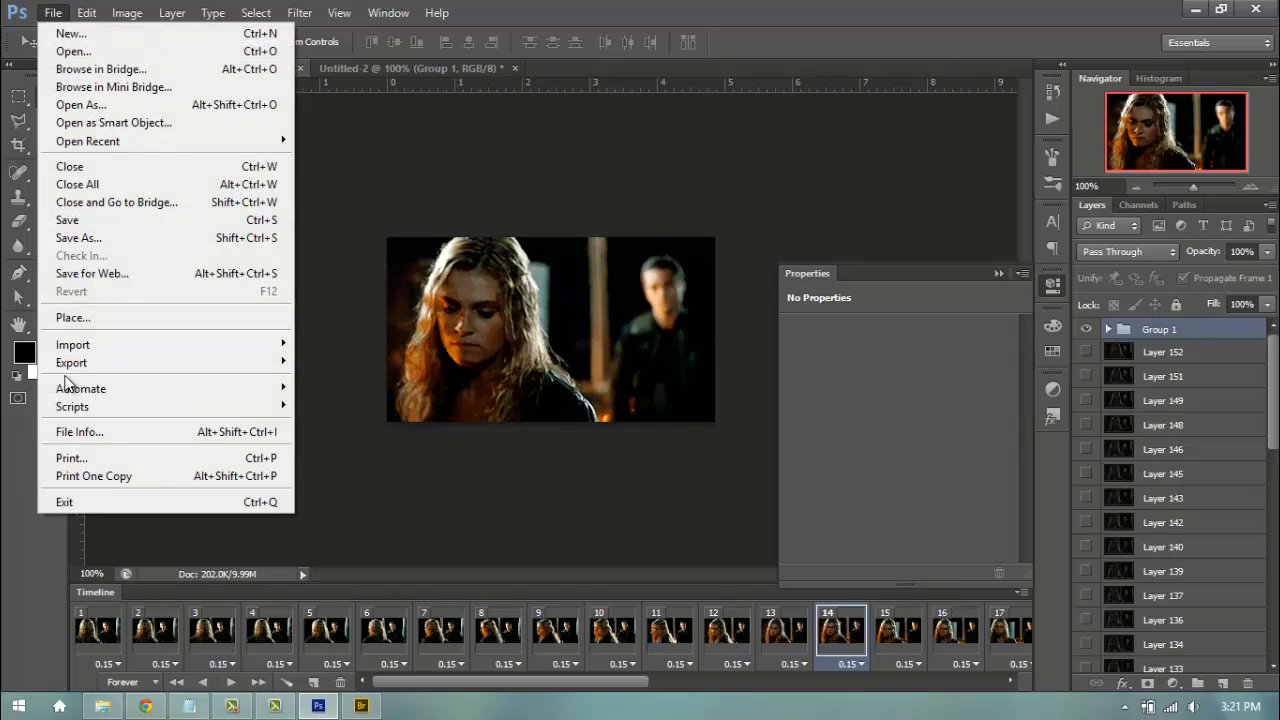
{"action": "left_click", "coordinate": [106, 274]}
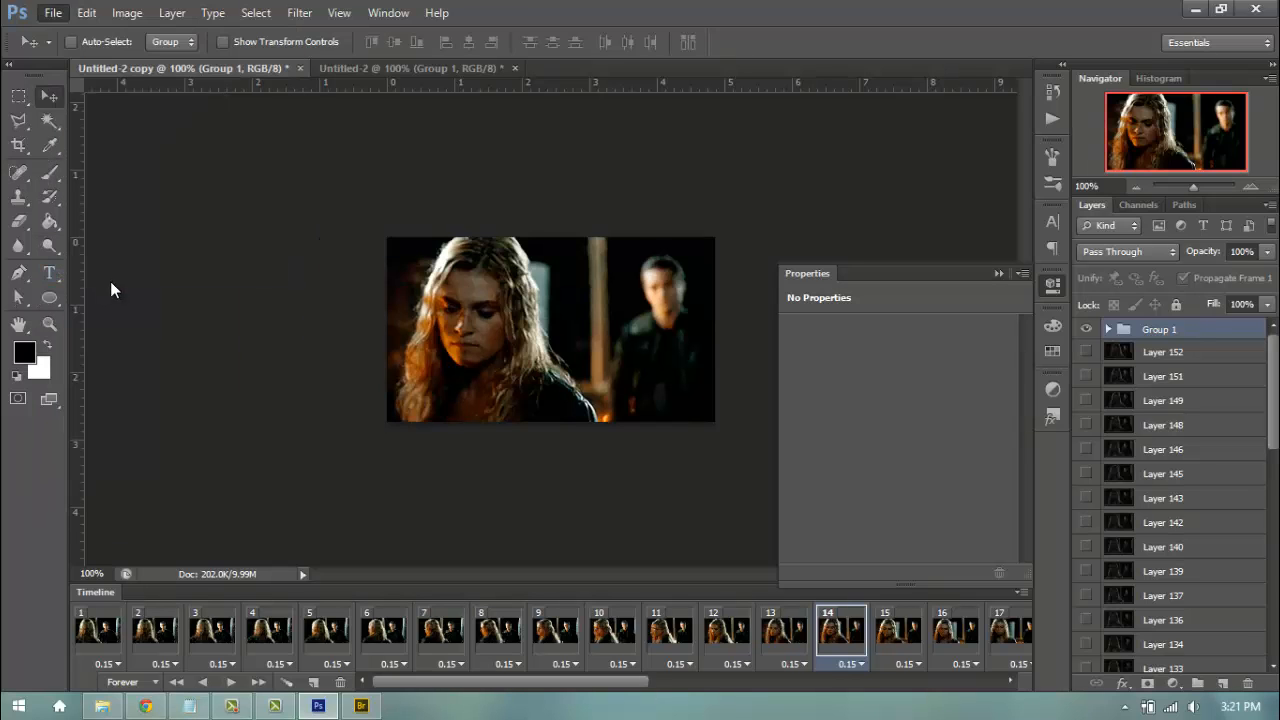
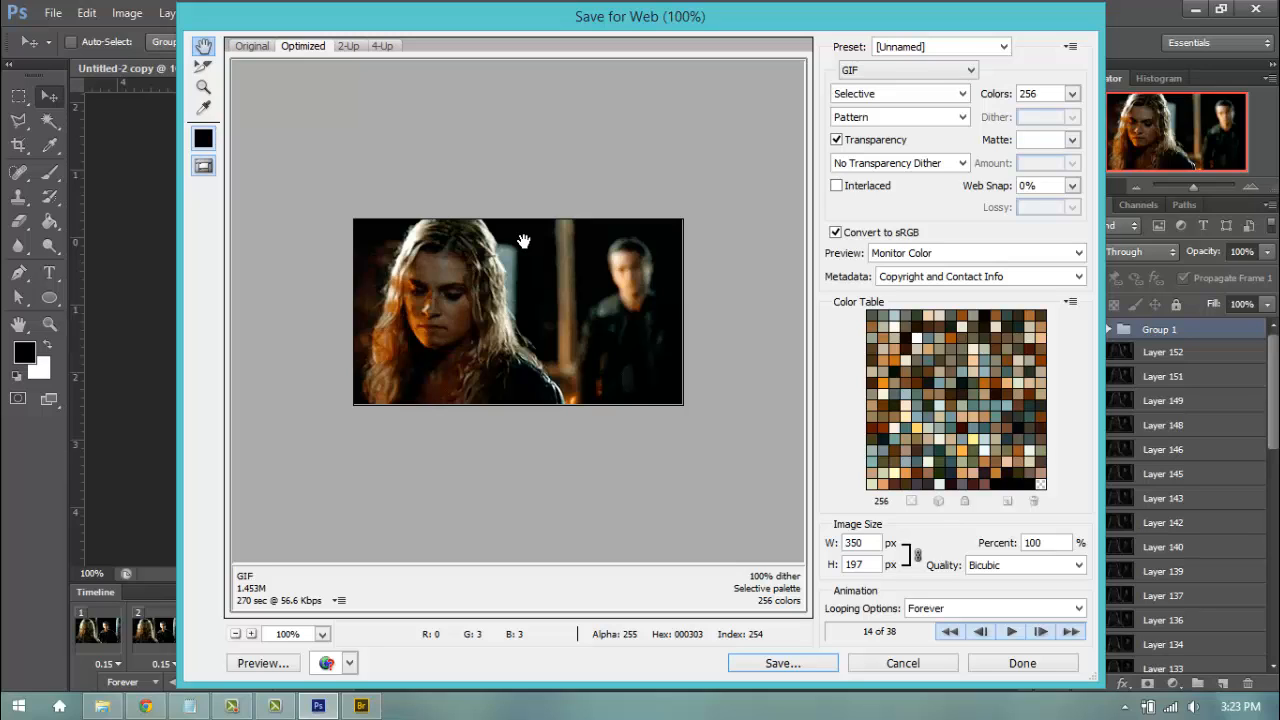
Step: Try the GIF 128 Dithered preset changed to 256 colors with Pattern dither, and play the export preview
{"action": "left_click", "coordinate": [921, 45]}
{"action": "left_click", "coordinate": [909, 63]}
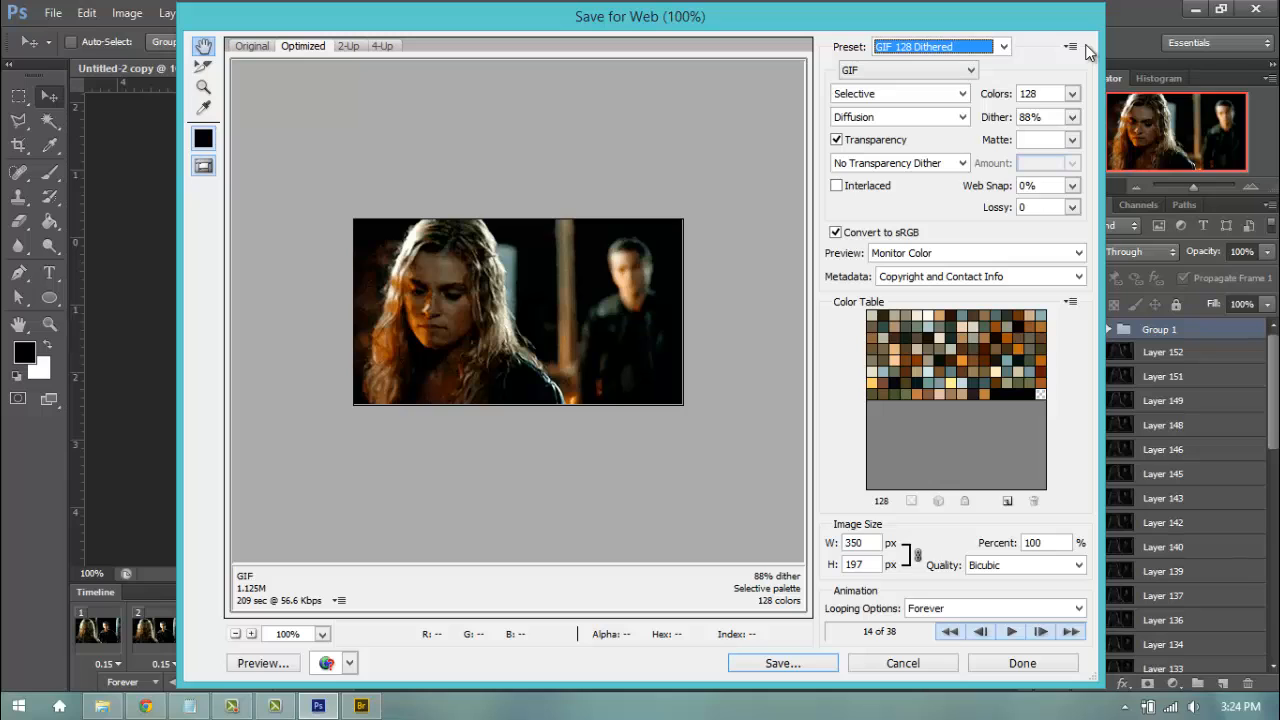
{"action": "left_click", "coordinate": [1073, 94]}
{"action": "left_click", "coordinate": [1031, 258]}
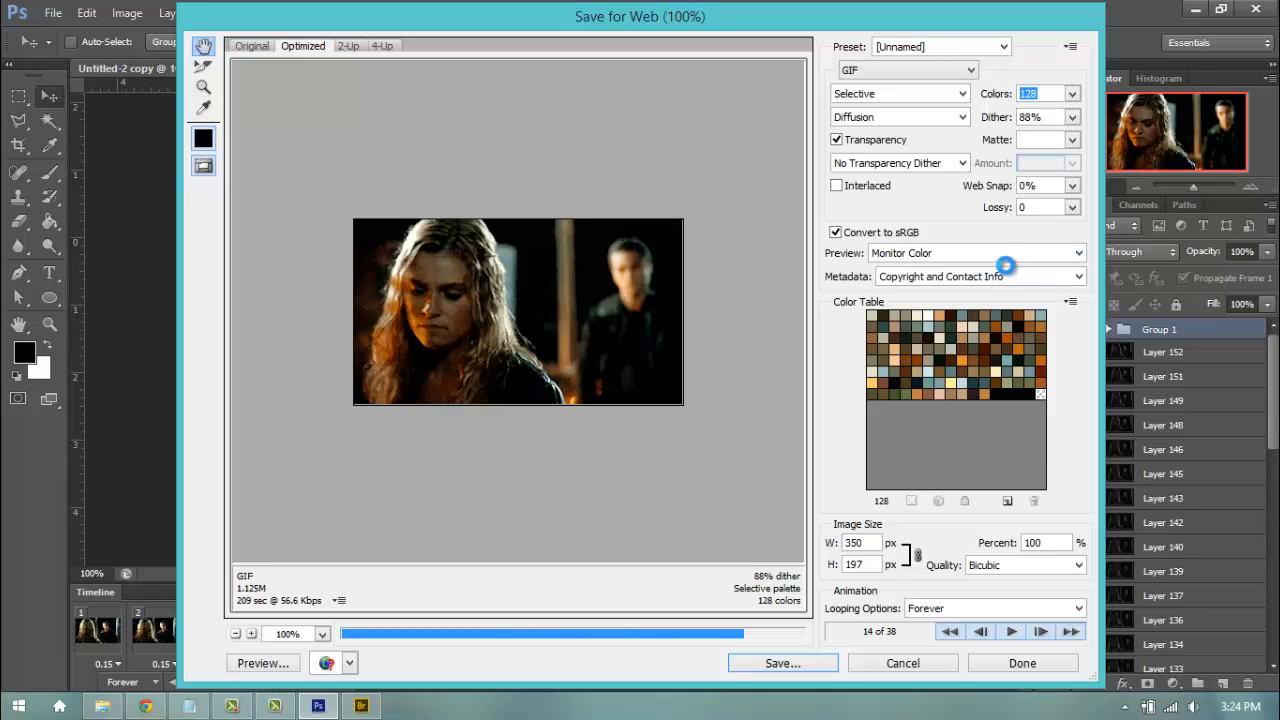
{"action": "left_click", "coordinate": [935, 114]}
{"action": "left_click", "coordinate": [874, 186]}
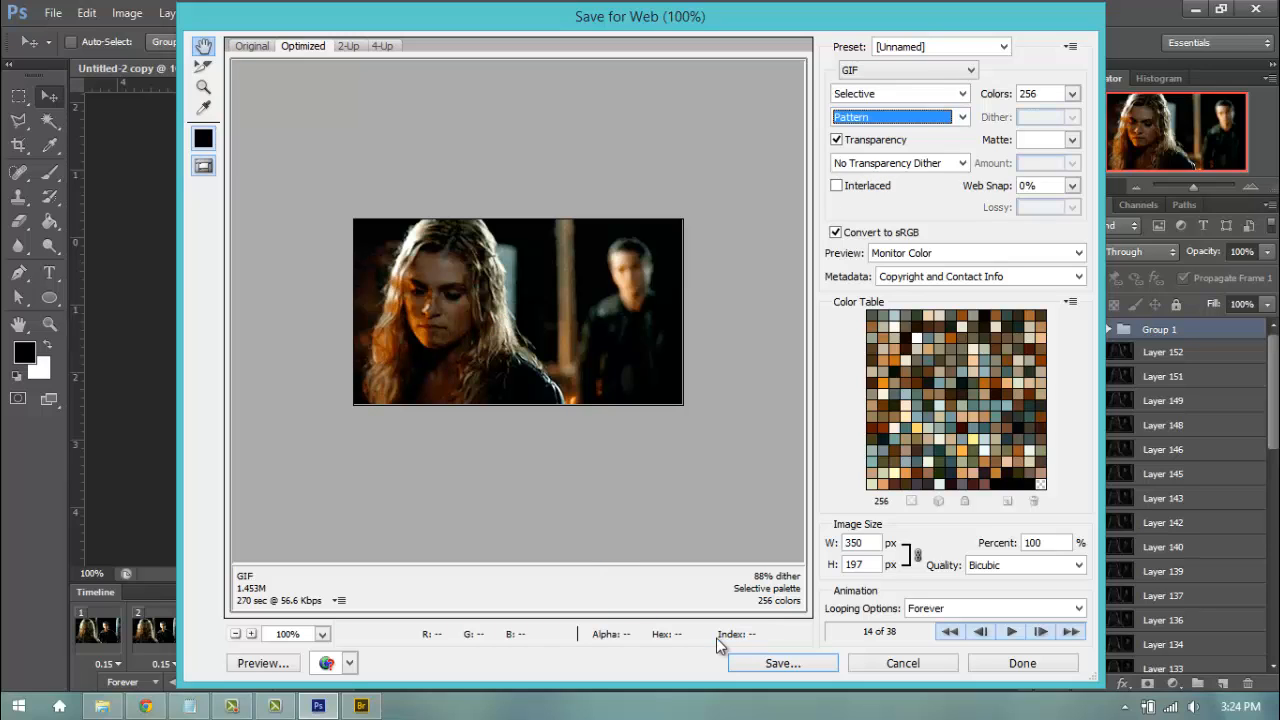
{"action": "left_click", "coordinate": [1012, 633]}
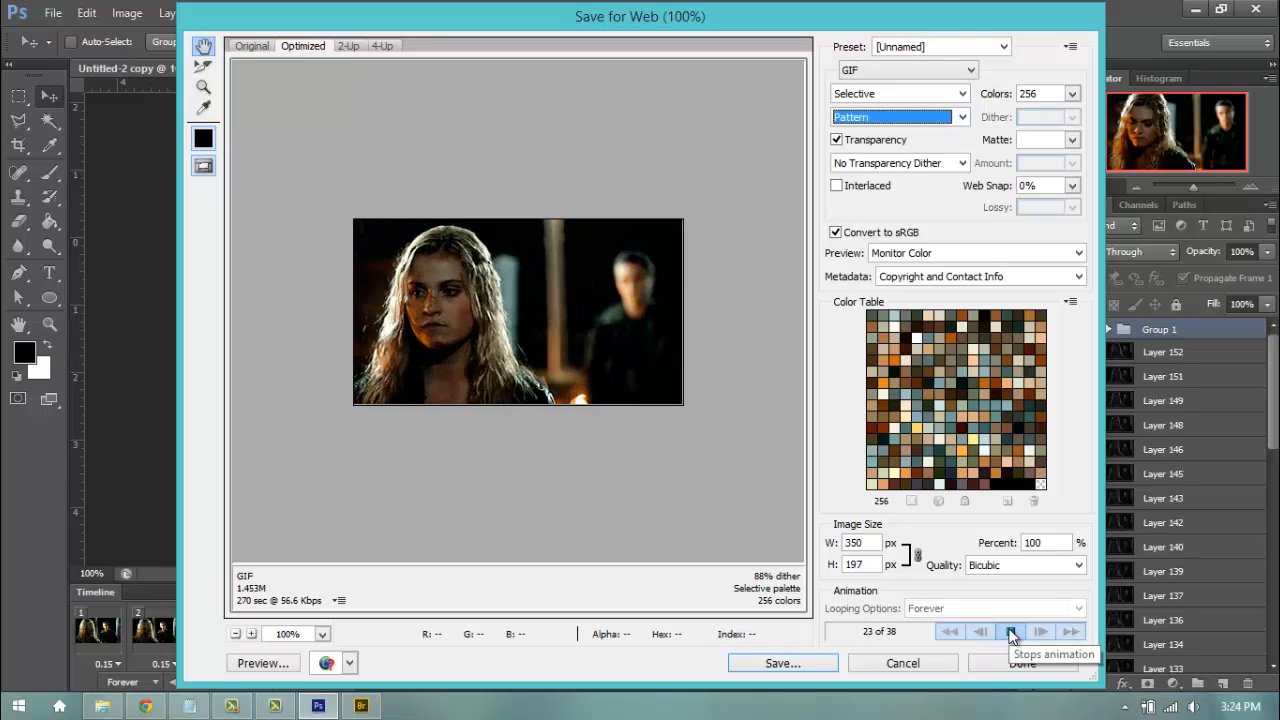
{"action": "left_click", "coordinate": [1012, 633]}
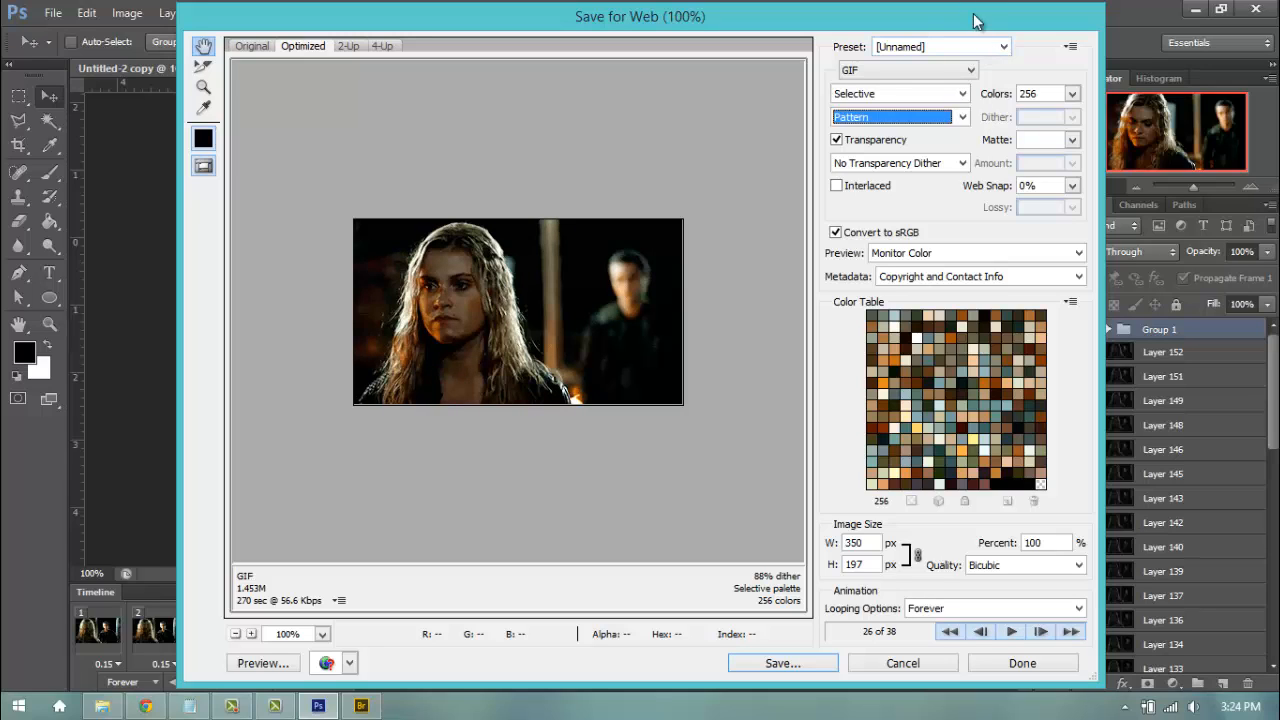
Step: Apply the GIF 128 Dithered preset to the export and change its dither method to Pattern
{"action": "left_click", "coordinate": [993, 50]}
{"action": "left_click", "coordinate": [965, 66]}
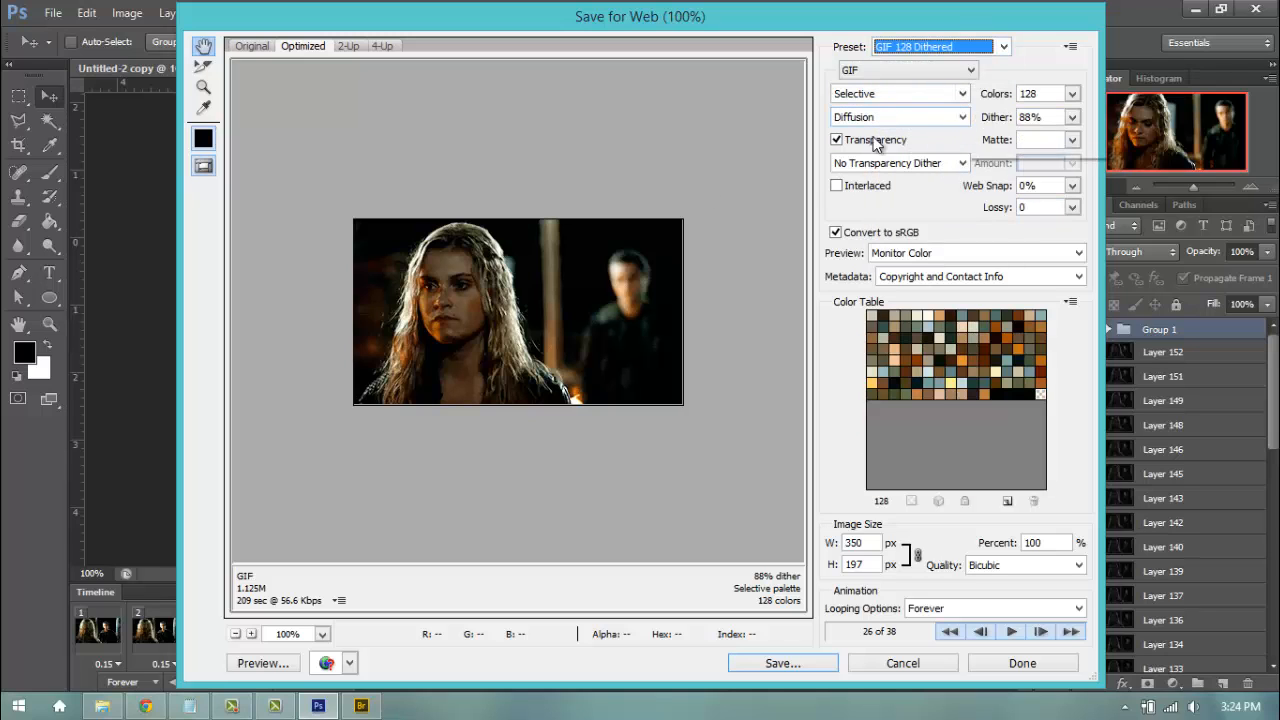
{"action": "left_click", "coordinate": [900, 117]}
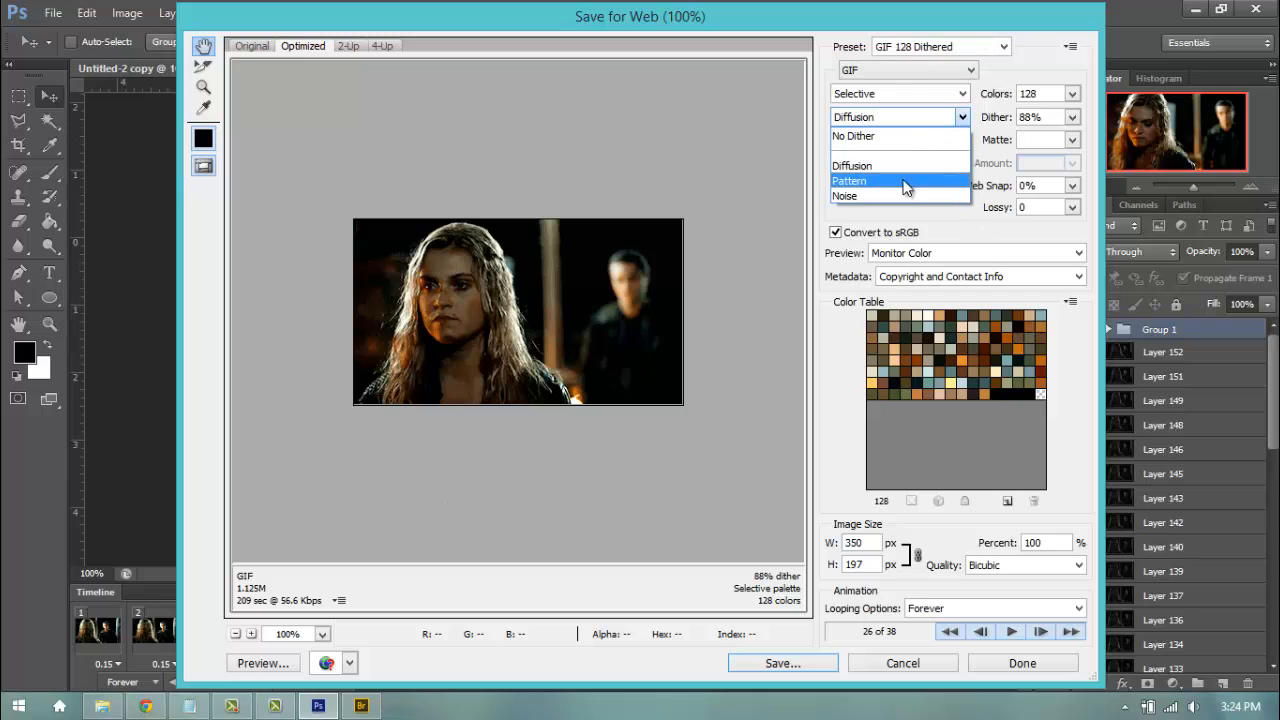
{"action": "left_click", "coordinate": [892, 184]}
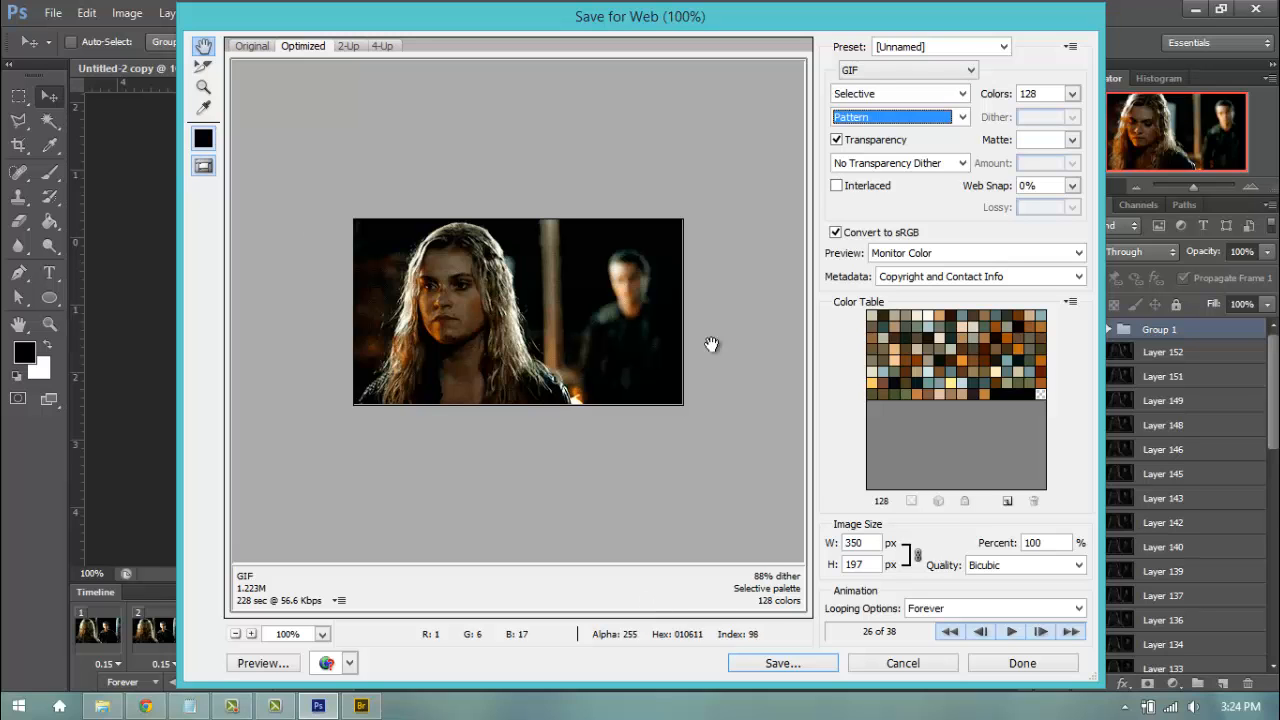
Step: Save the optimized GIF as clarkemurphy in the gifs folder
{"action": "left_click", "coordinate": [805, 664]}
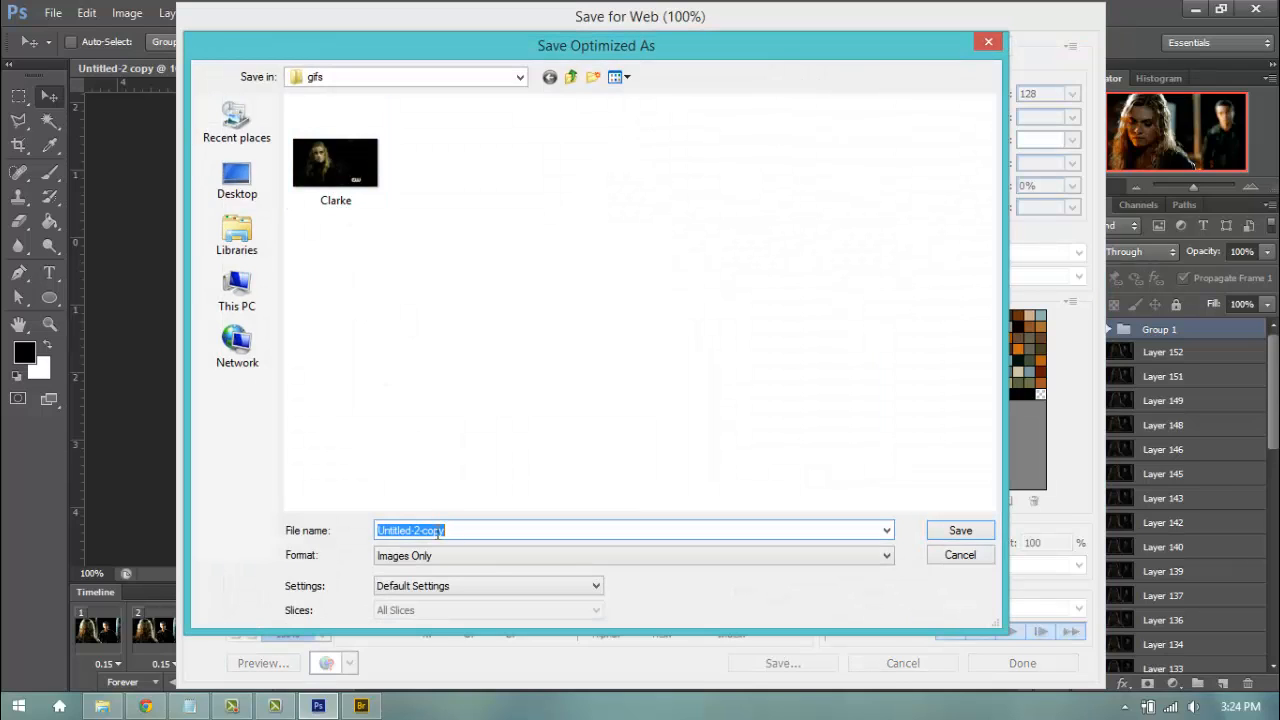
{"action": "type", "text": "clark"}
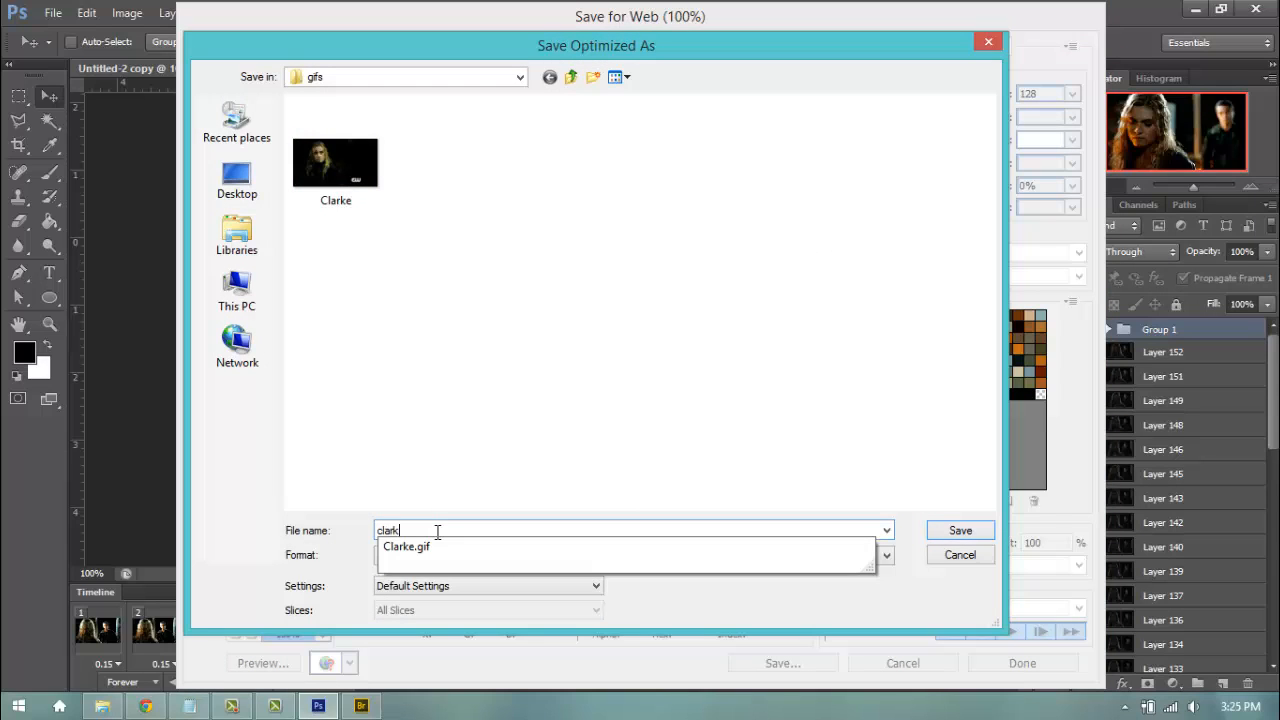
{"action": "type", "text": "emup"}
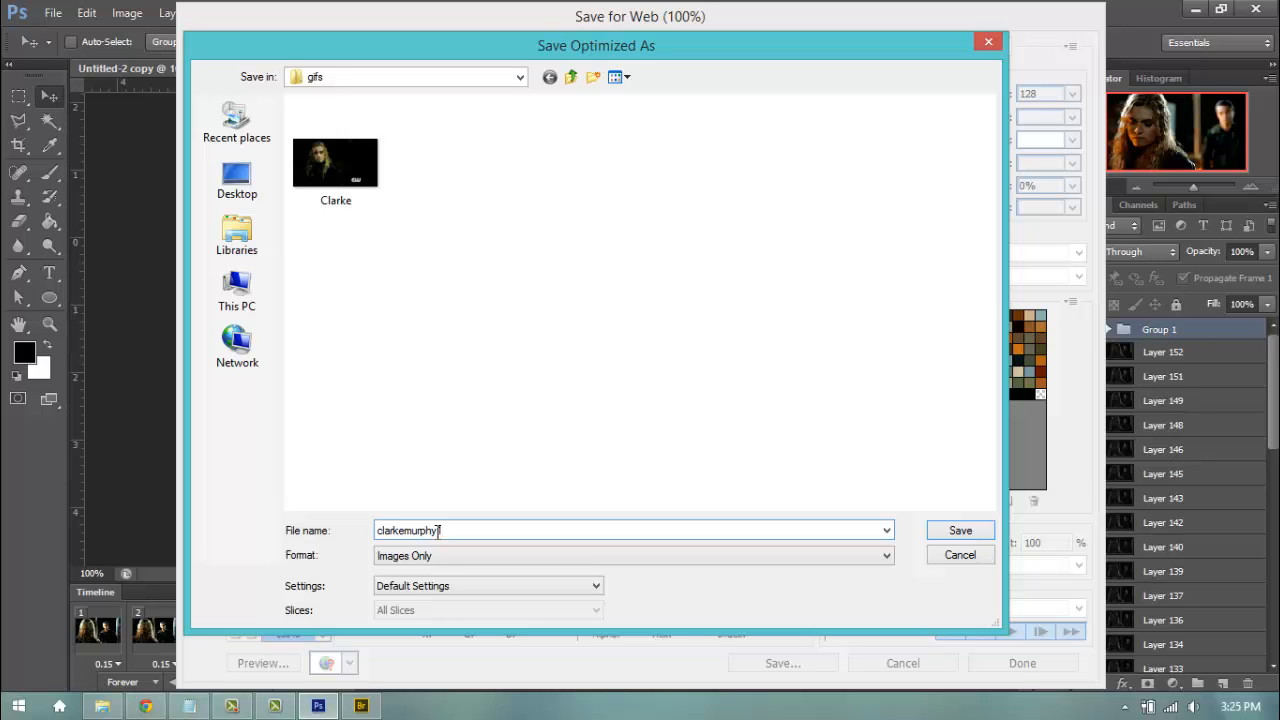
{"action": "key", "text": "Return"}
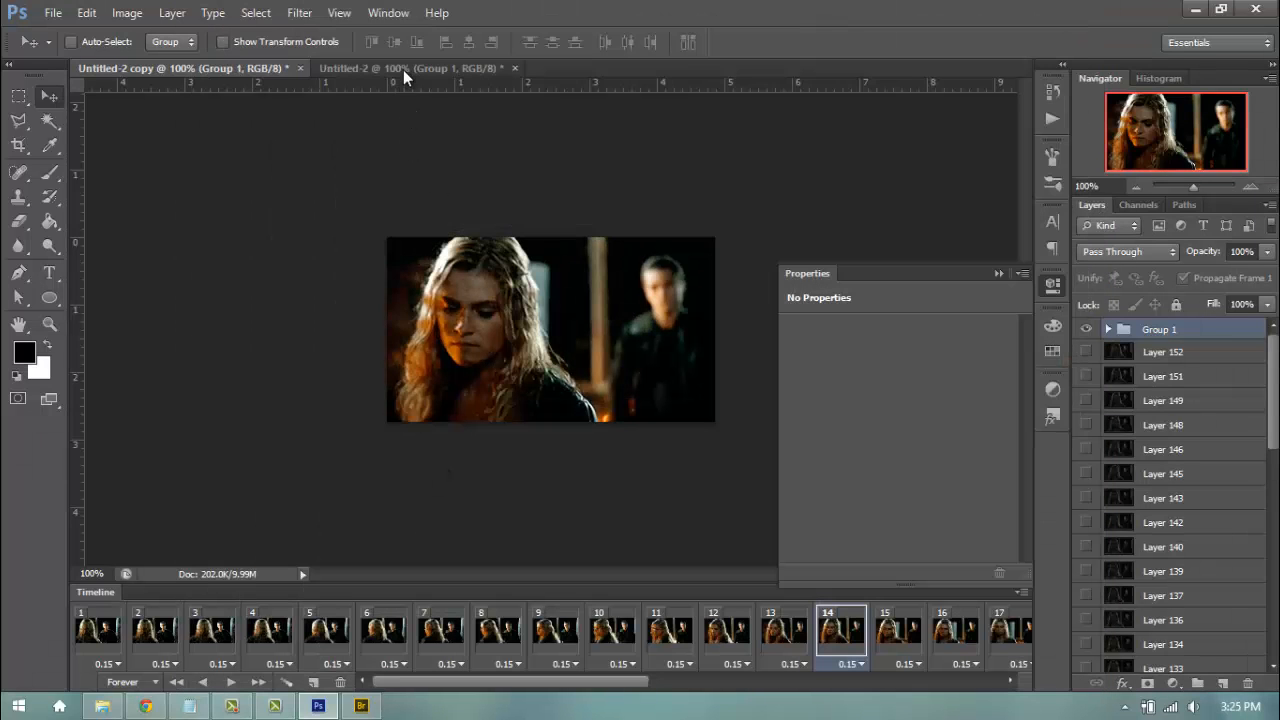
Step: Open the Save for Web export of the Untitled-2 animation and play its preview
{"action": "left_click", "coordinate": [404, 68]}
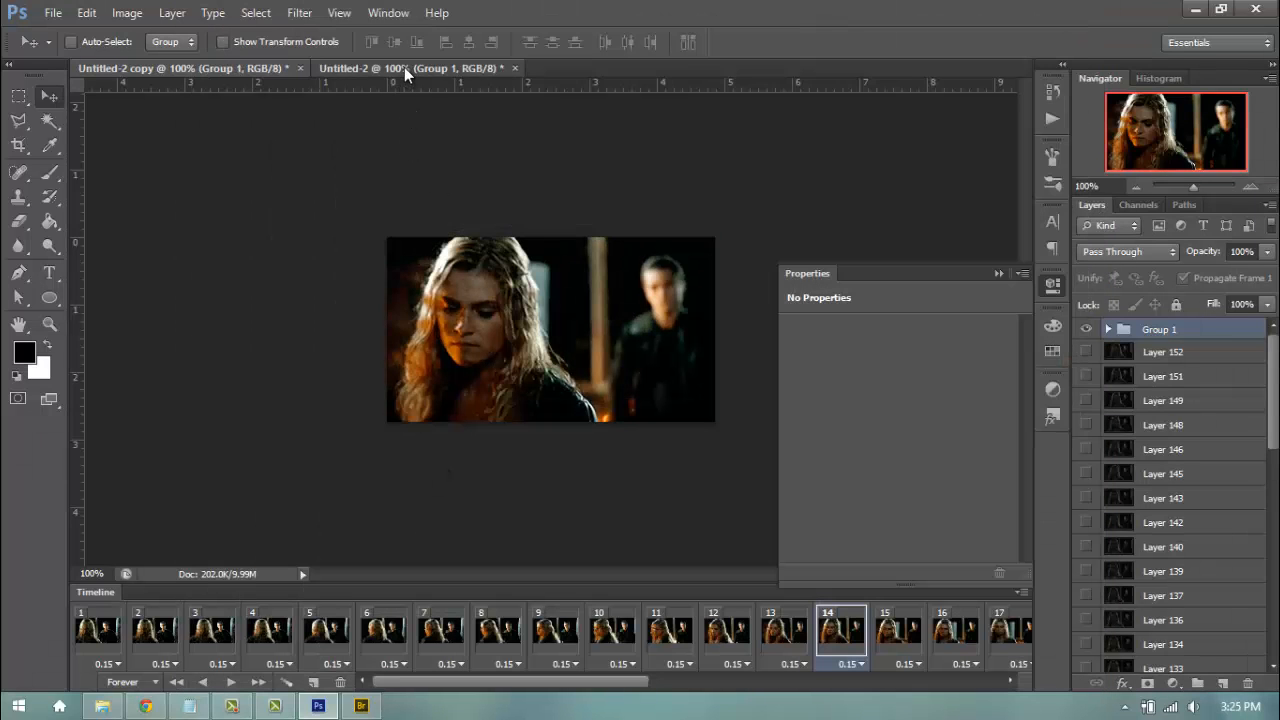
{"action": "left_click", "coordinate": [53, 12]}
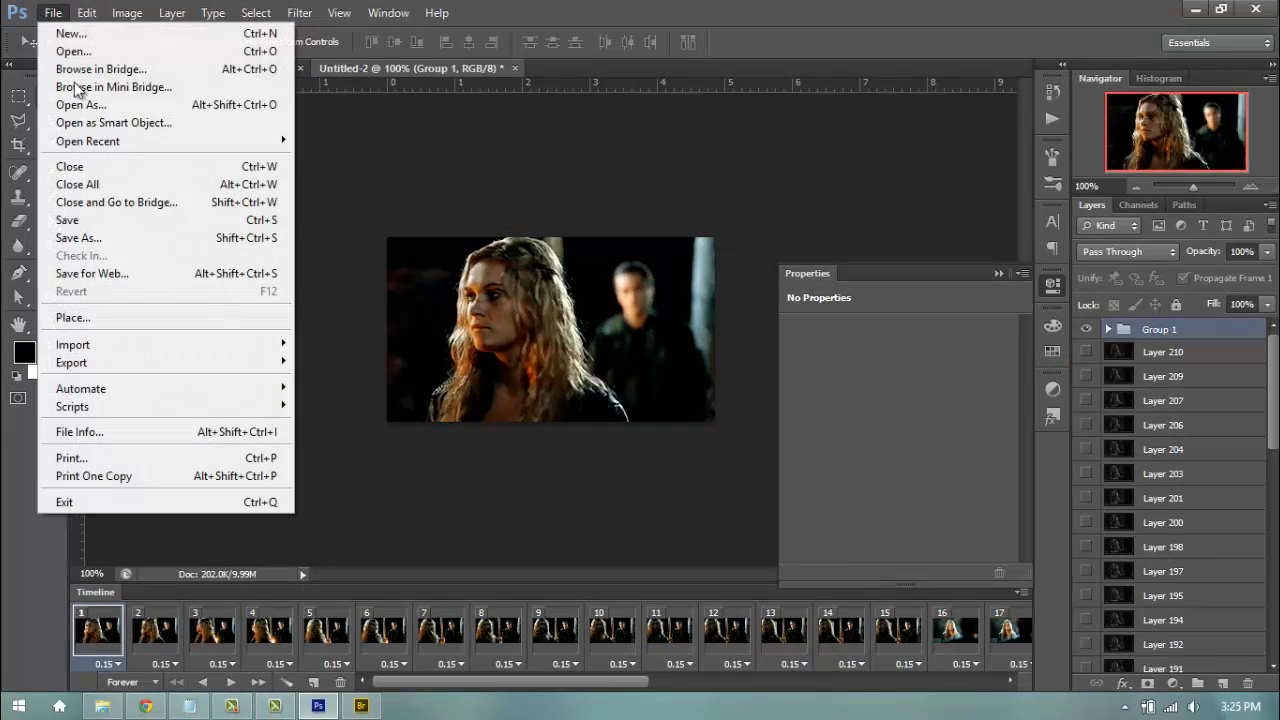
{"action": "left_click", "coordinate": [100, 274]}
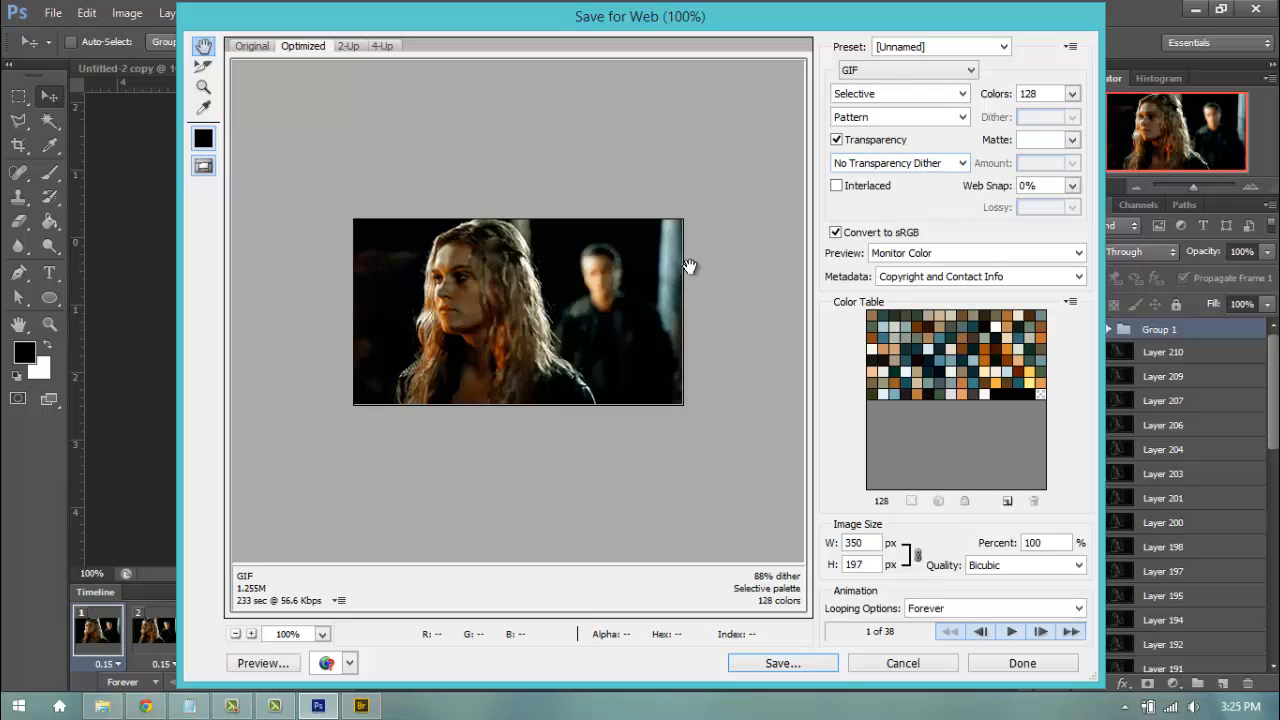
{"action": "left_click", "coordinate": [1010, 632]}
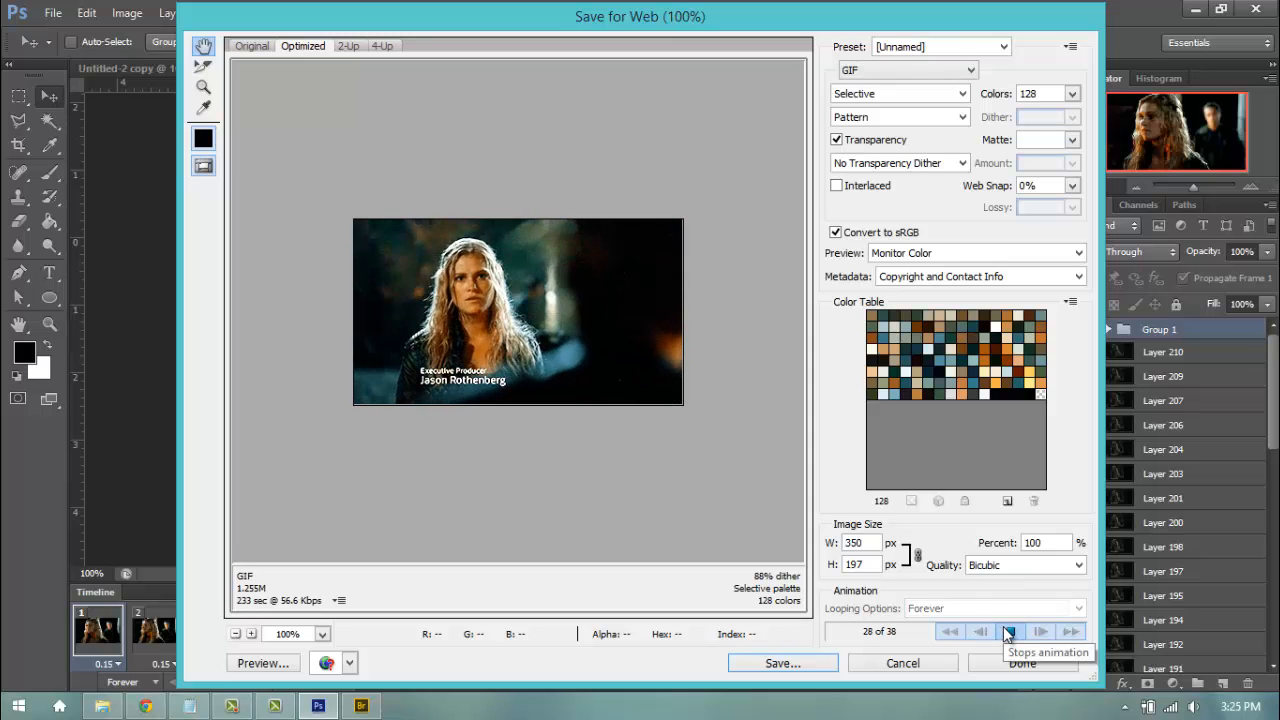
{"action": "left_click", "coordinate": [1008, 632]}
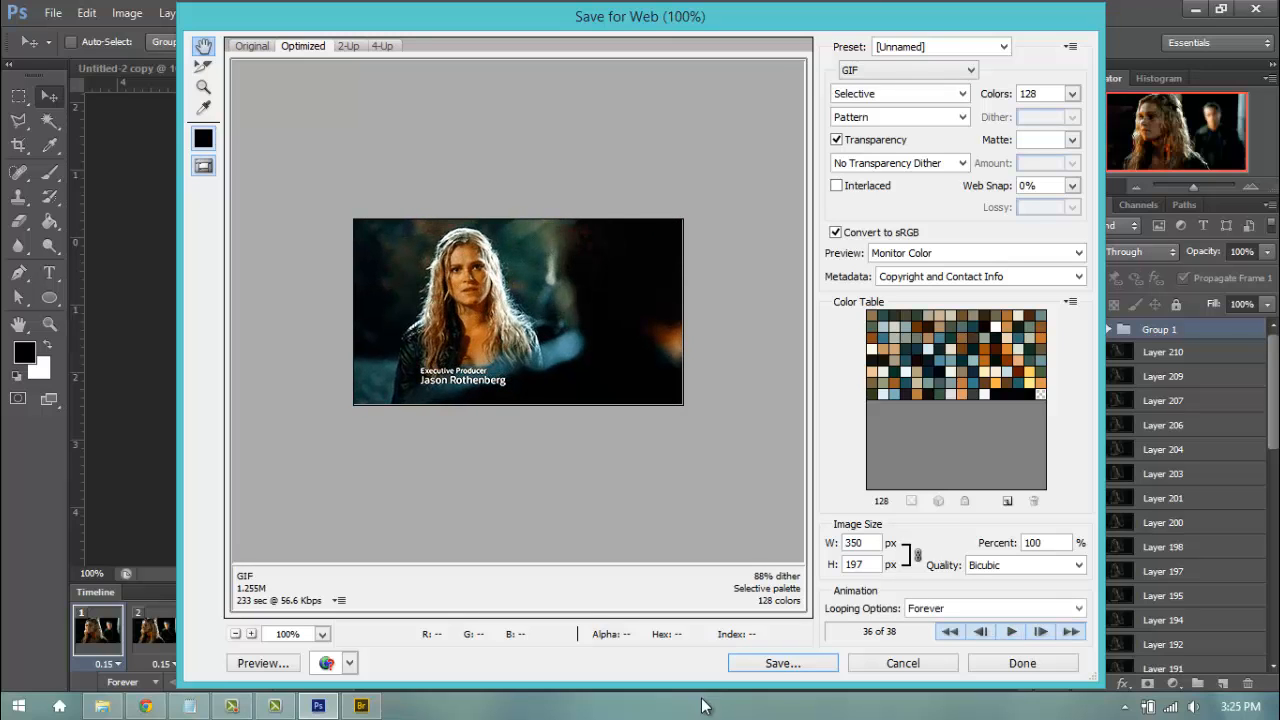
{"action": "left_click", "coordinate": [779, 668]}
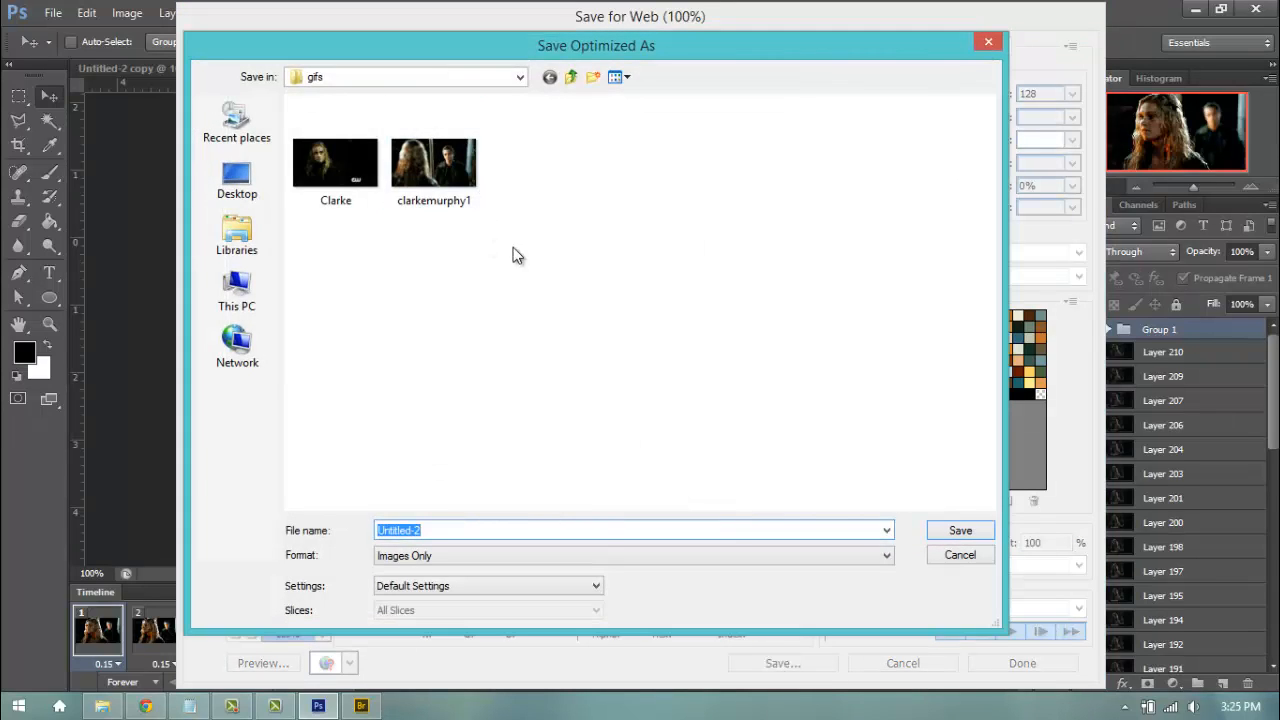
{"action": "left_click", "coordinate": [458, 162]}
{"action": "left_click", "coordinate": [440, 525]}
{"action": "left_click_drag", "start_coordinate": [438, 530], "coordinate": [582, 532]}
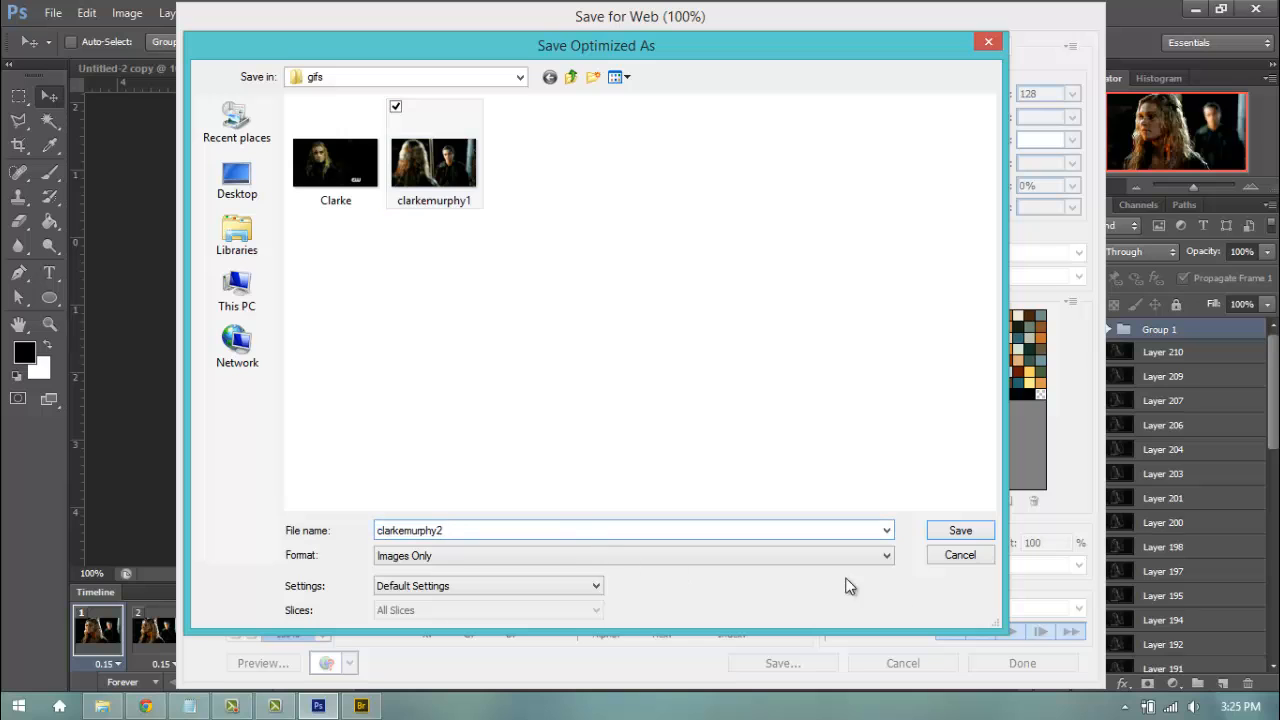
{"action": "left_click", "coordinate": [953, 536]}
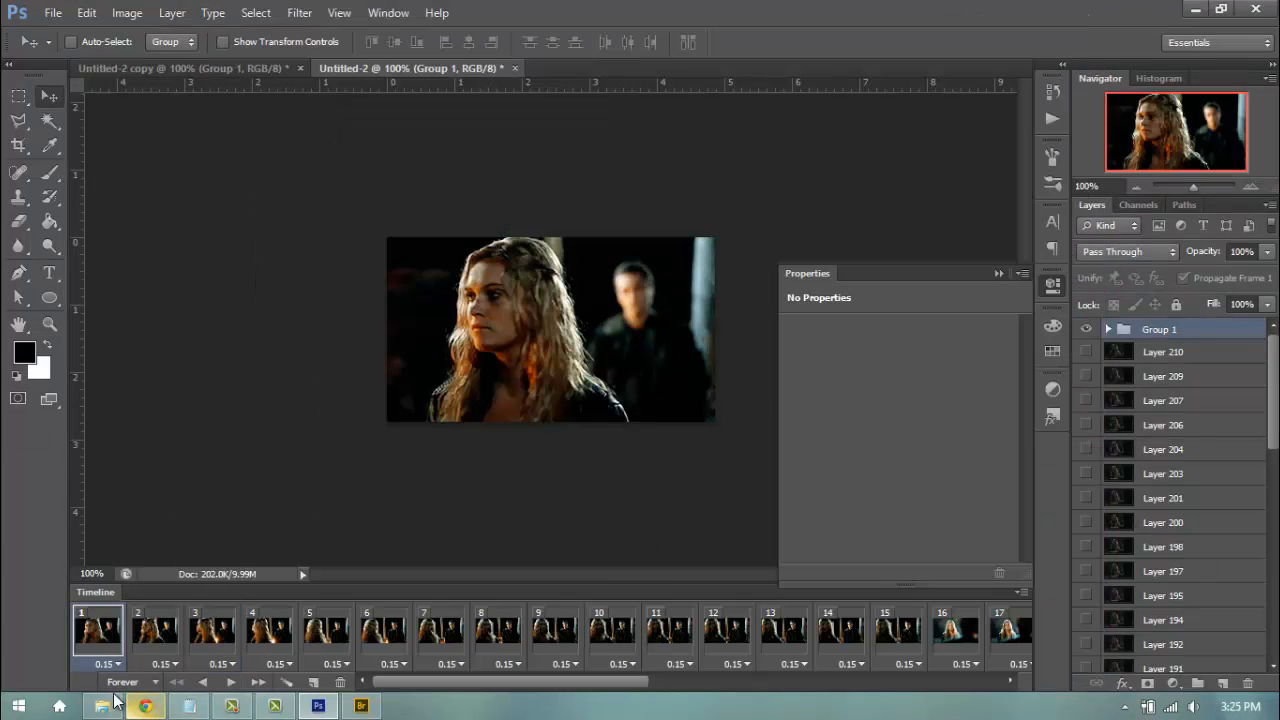
Step: Switch to Tumblr in Chrome, refresh the dashboard and start a new photo post
{"action": "left_click", "coordinate": [146, 706]}
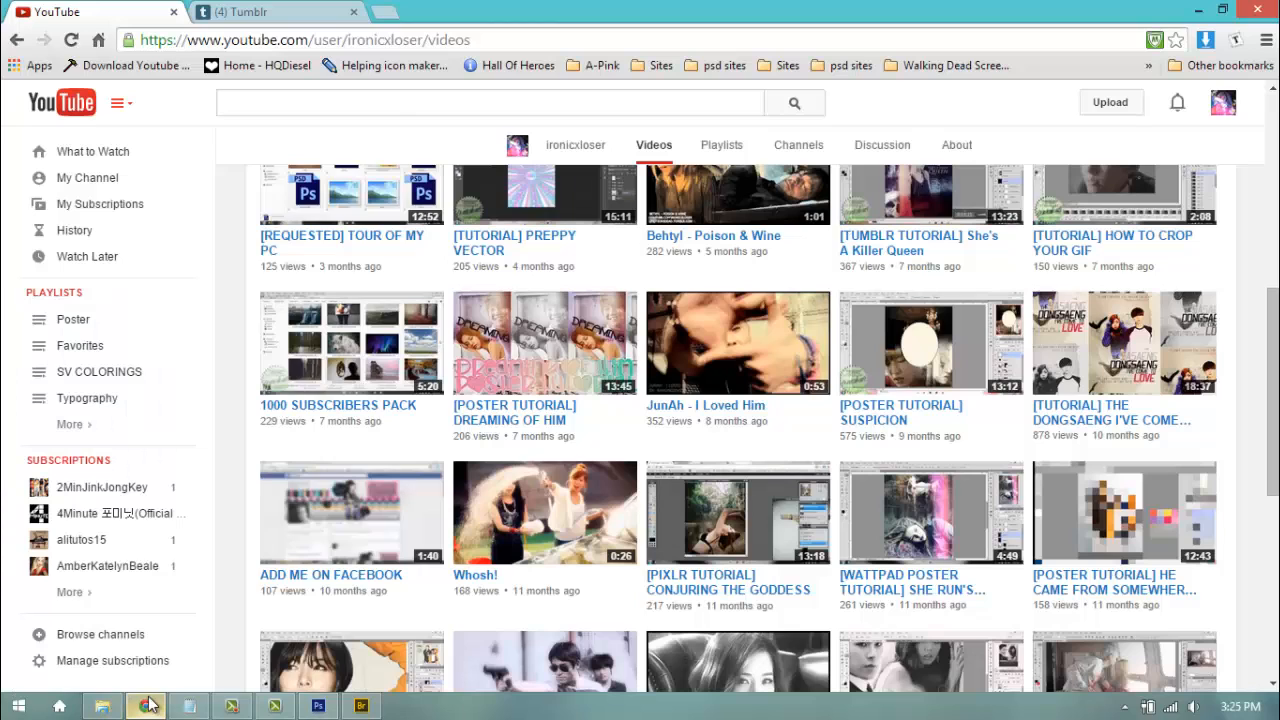
{"action": "left_click", "coordinate": [300, 12]}
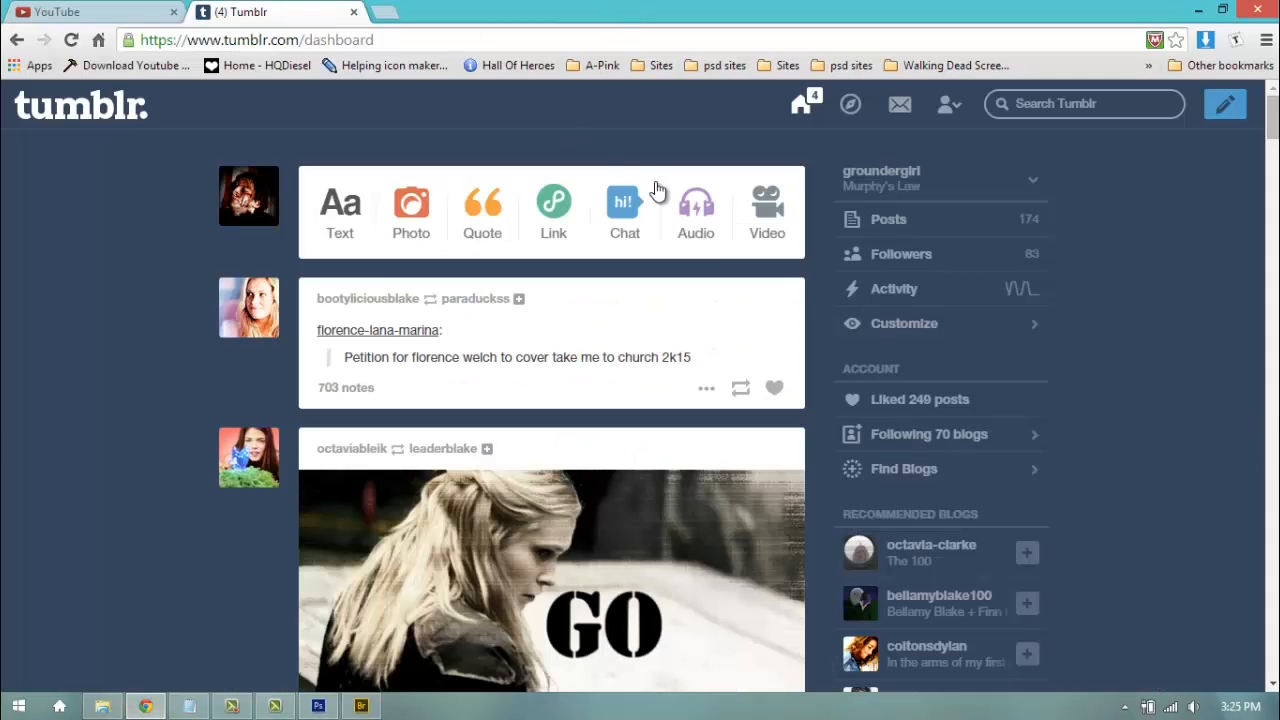
{"action": "left_click", "coordinate": [88, 110]}
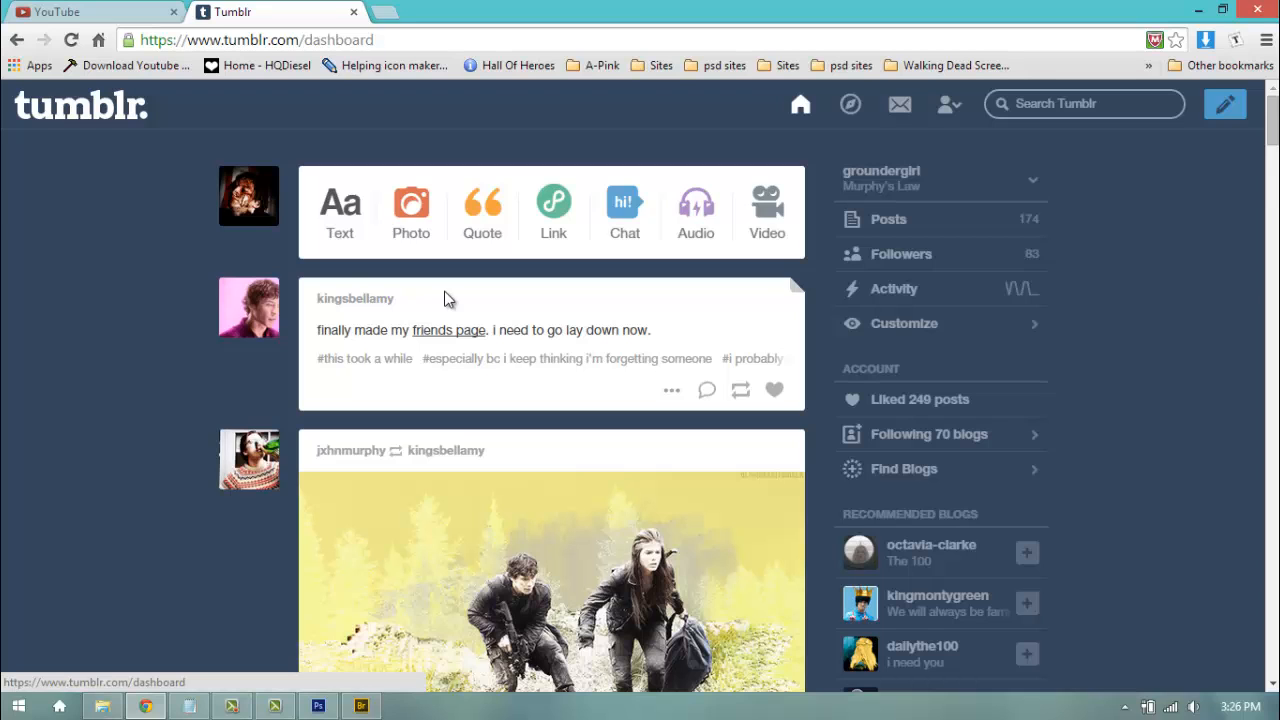
{"action": "left_click", "coordinate": [403, 230]}
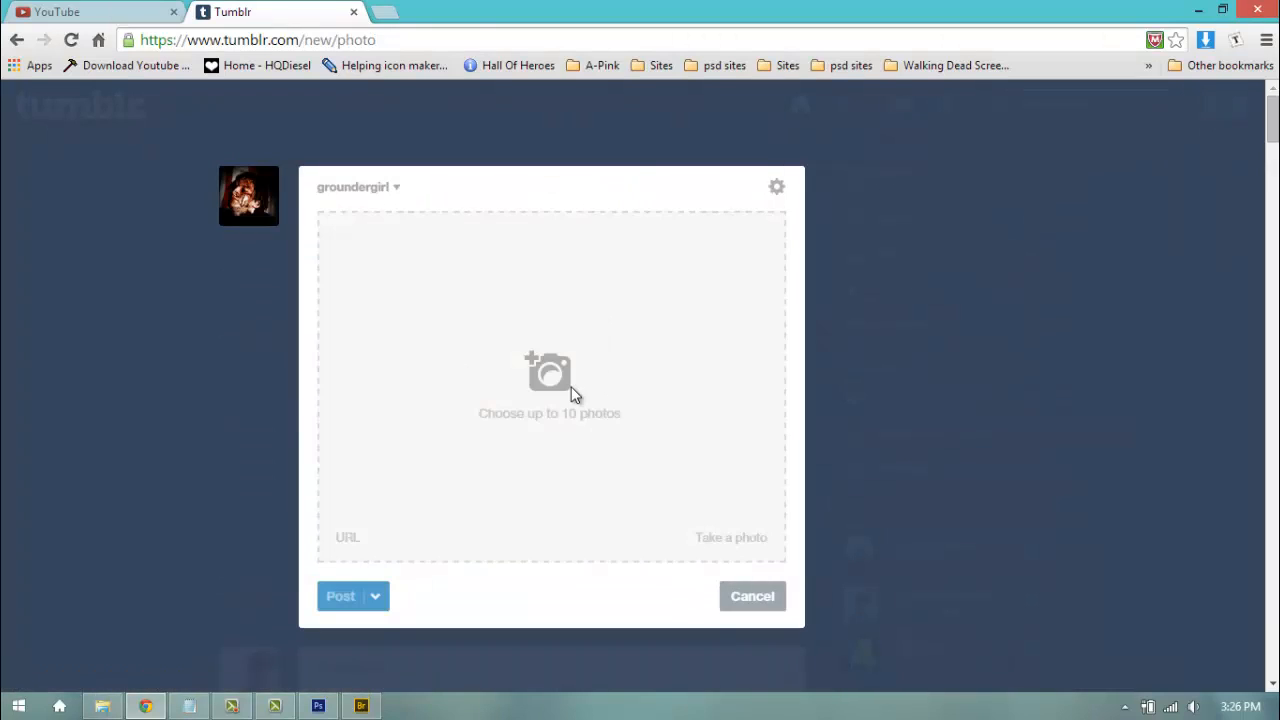
{"action": "left_click", "coordinate": [568, 390]}
{"action": "left_click_drag", "start_coordinate": [527, 205], "coordinate": [292, 122]}
{"action": "left_click", "coordinate": [322, 130]}
{"action": "left_click", "coordinate": [474, 505]}
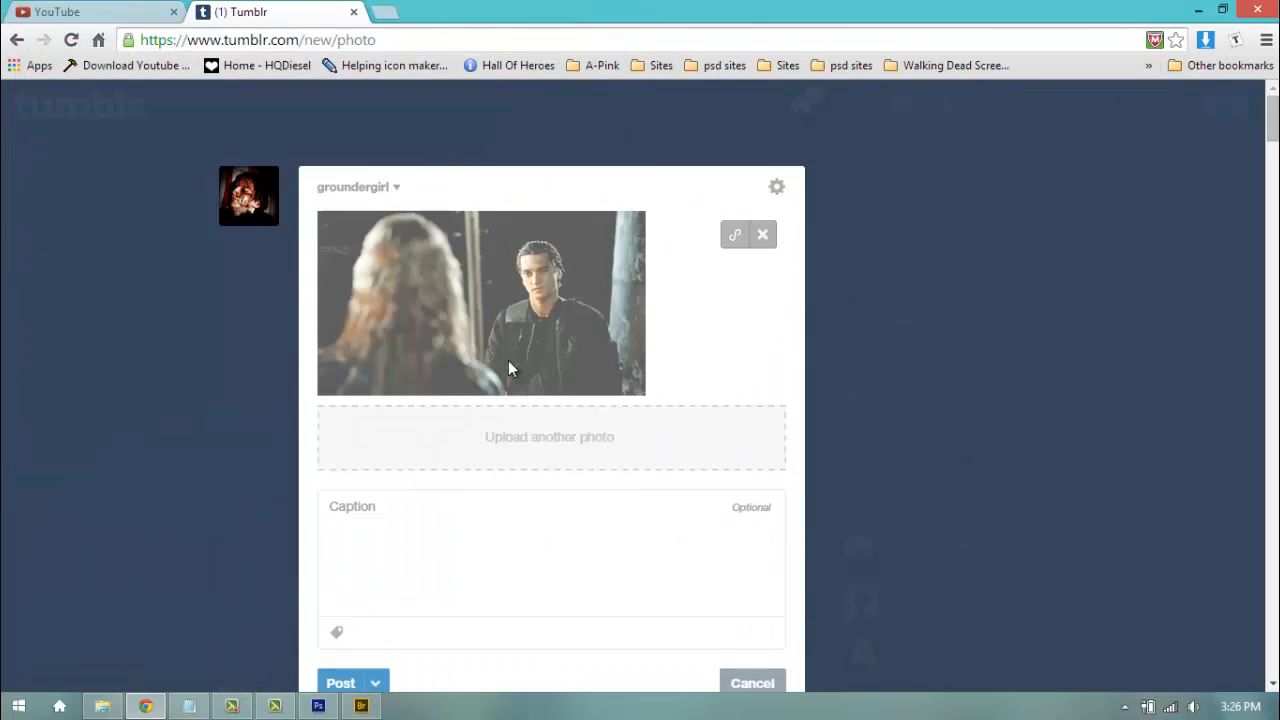
{"action": "left_click", "coordinate": [571, 446]}
{"action": "double_click", "coordinate": [477, 152]}
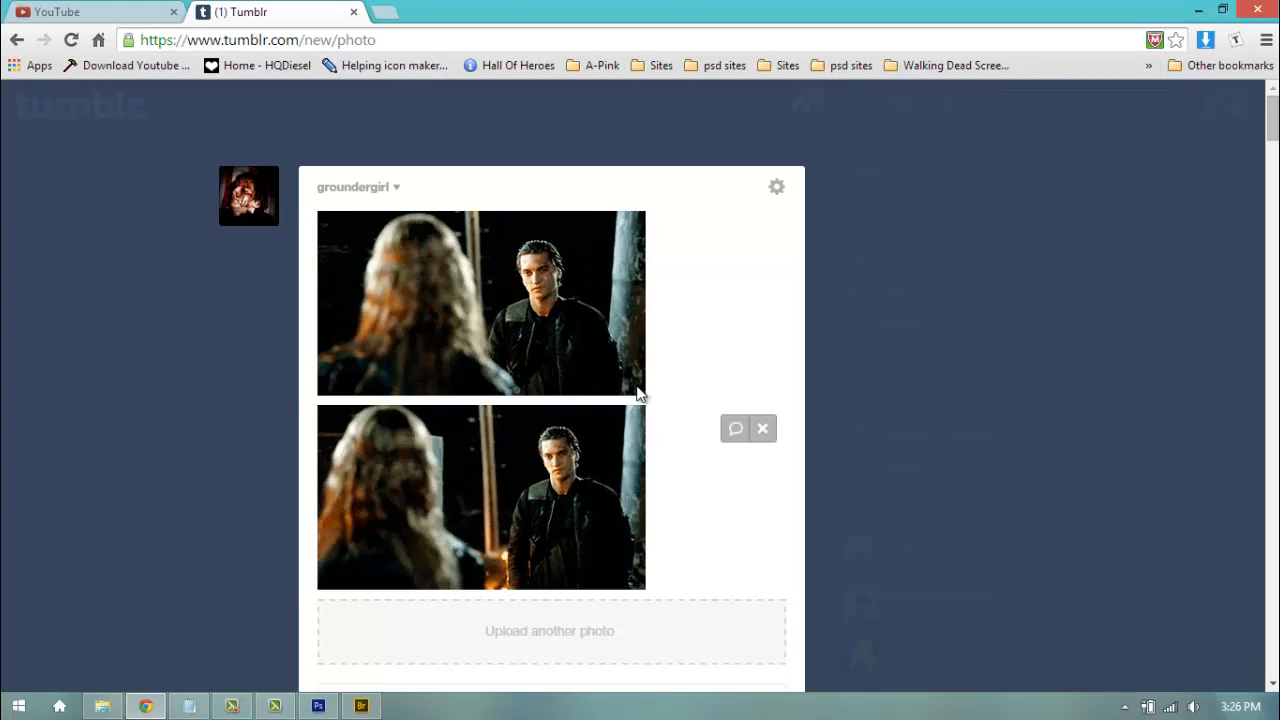
{"action": "left_click_drag", "start_coordinate": [689, 288], "coordinate": [693, 271]}
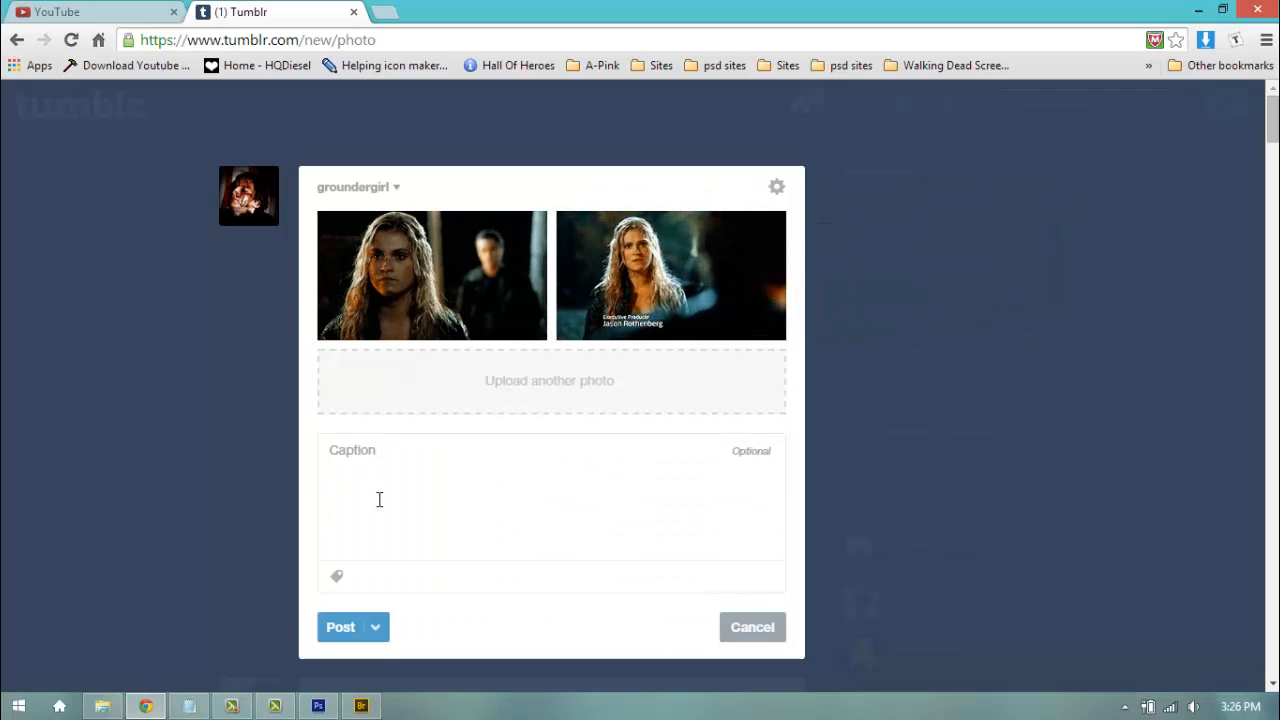
Step: Caption the photo post "testing gif tutorial recording right now :)"
{"action": "left_click", "coordinate": [379, 498]}
{"action": "type", "text": "test"}
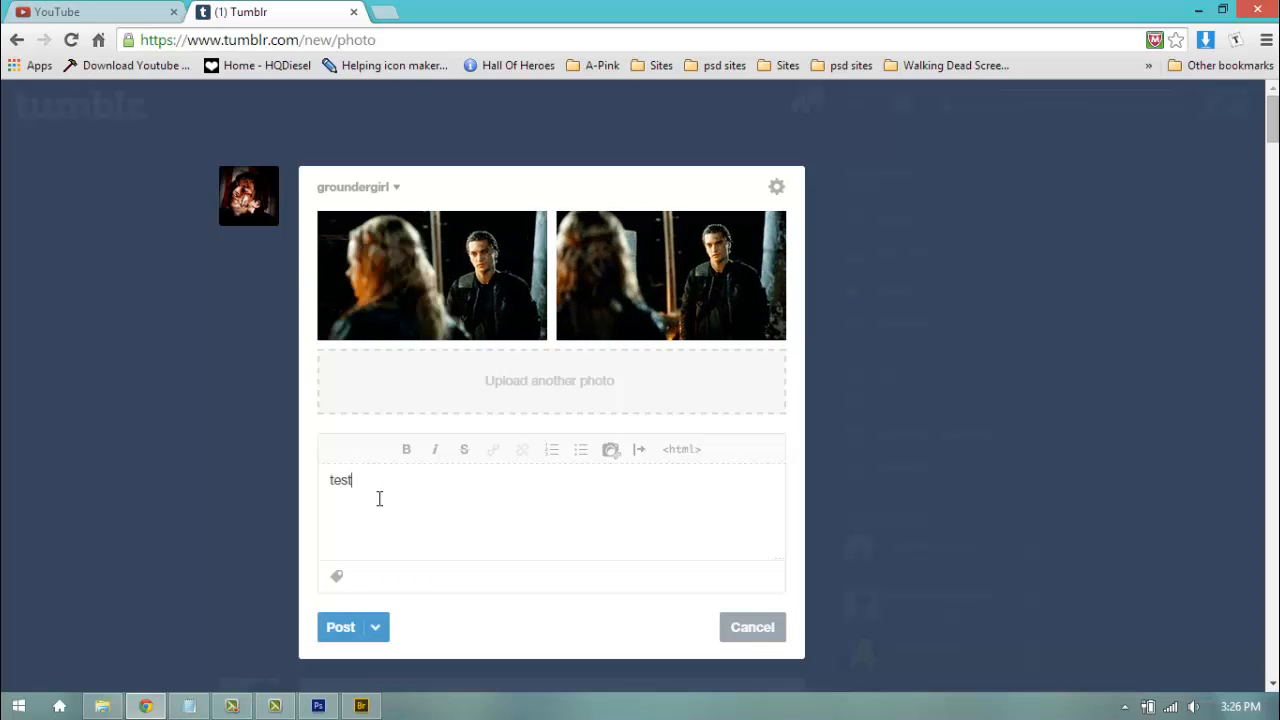
{"action": "type", "text": "ing "}
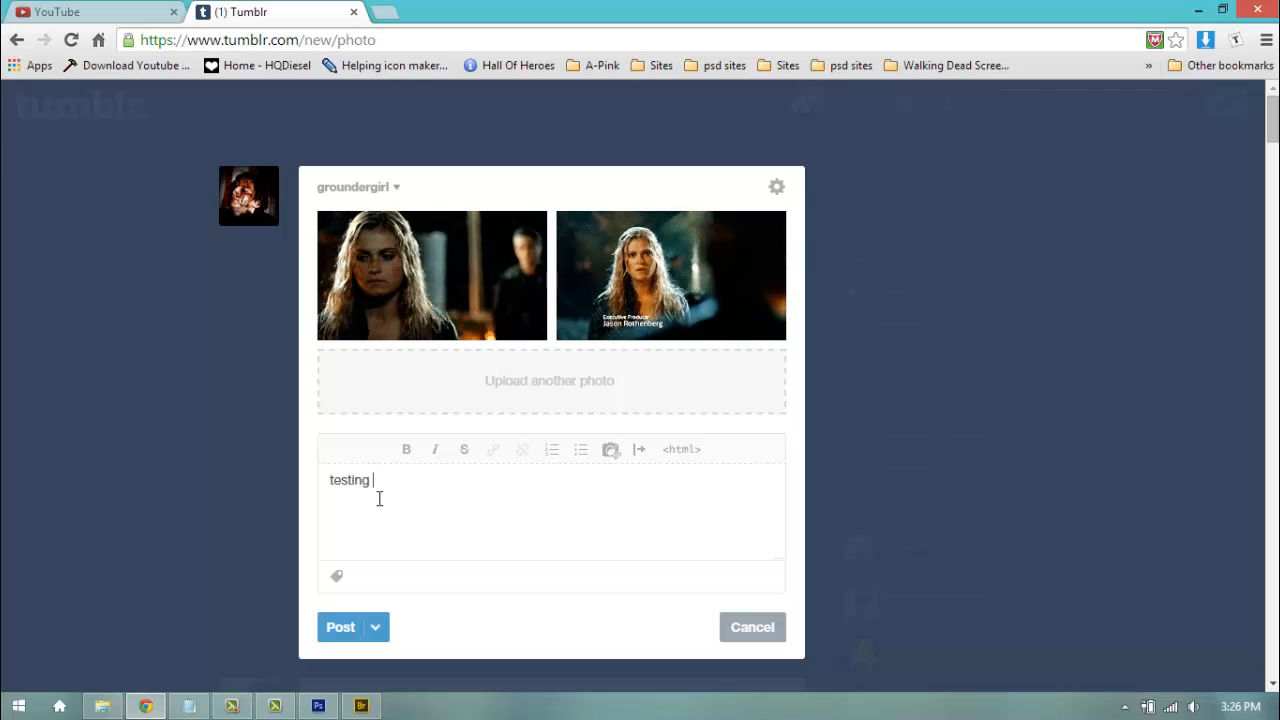
{"action": "type", "text": "gif tutorial "}
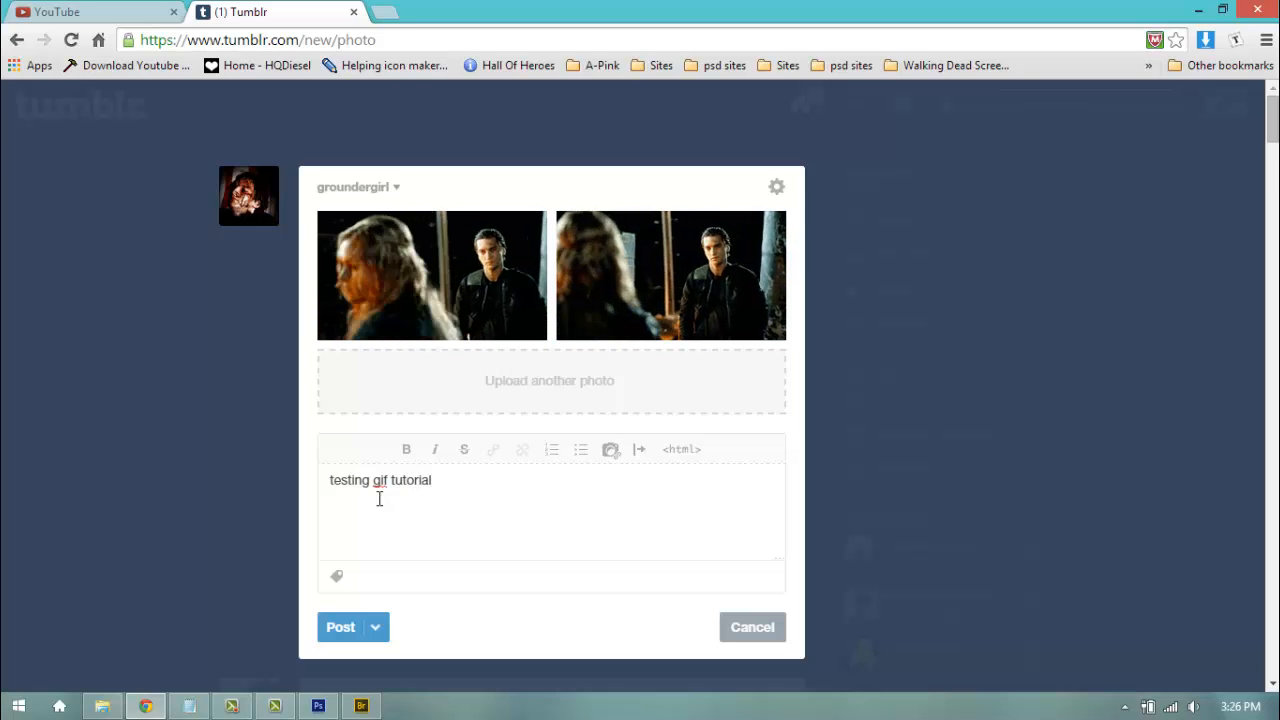
{"action": "type", "text": "recor"}
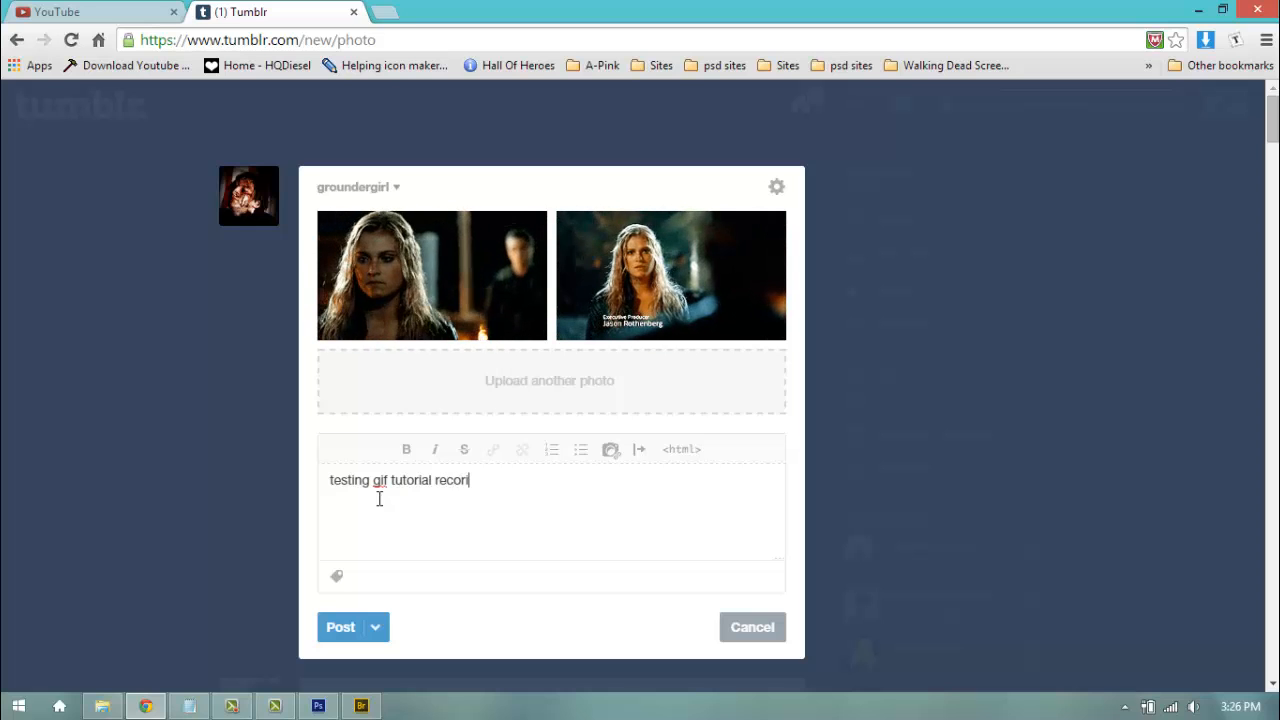
{"action": "type", "text": "ding right"}
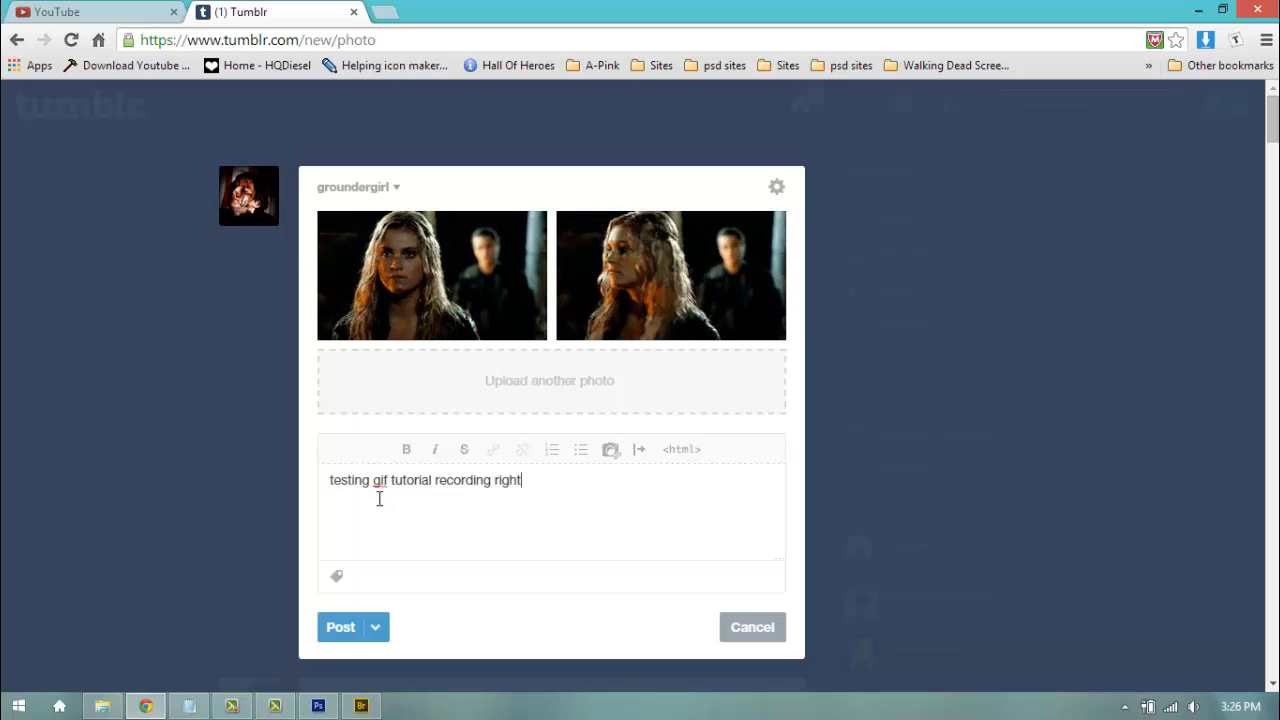
{"action": "type", "text": " now :"}
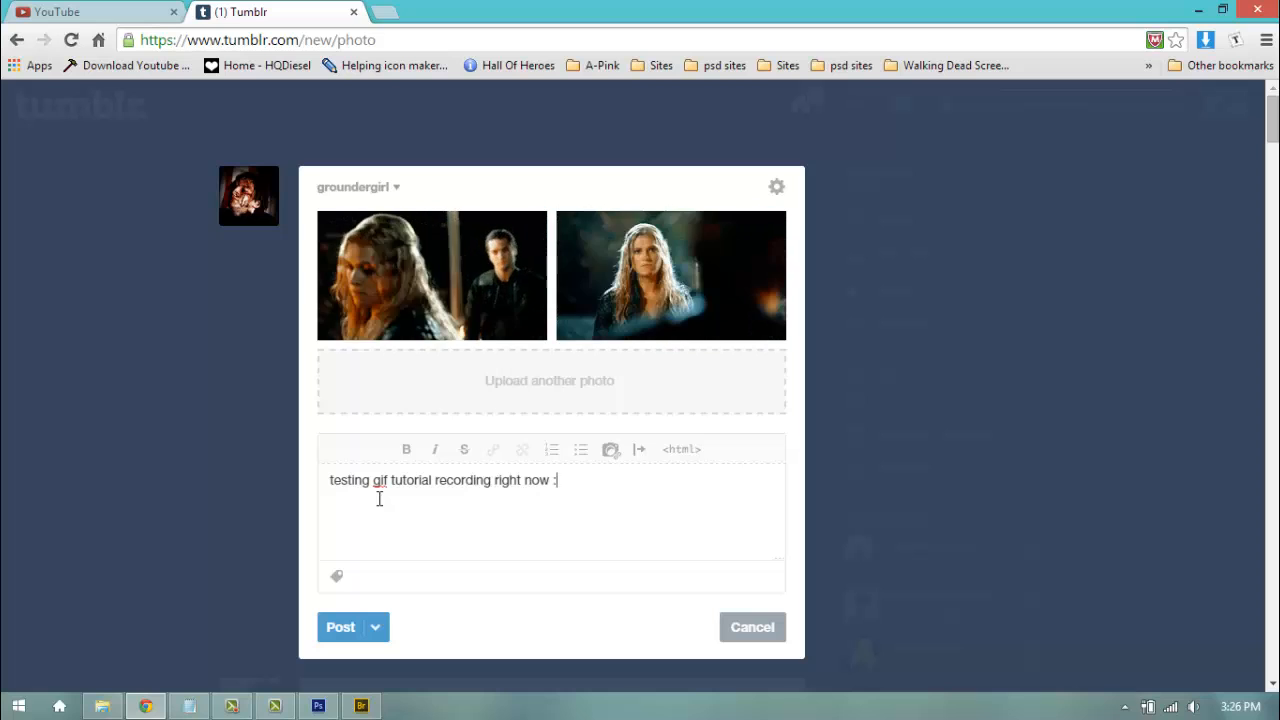
Step: Add the tags "gif tutorial" and "tumblr gif" to the photo post
{"action": "left_click", "coordinate": [389, 573]}
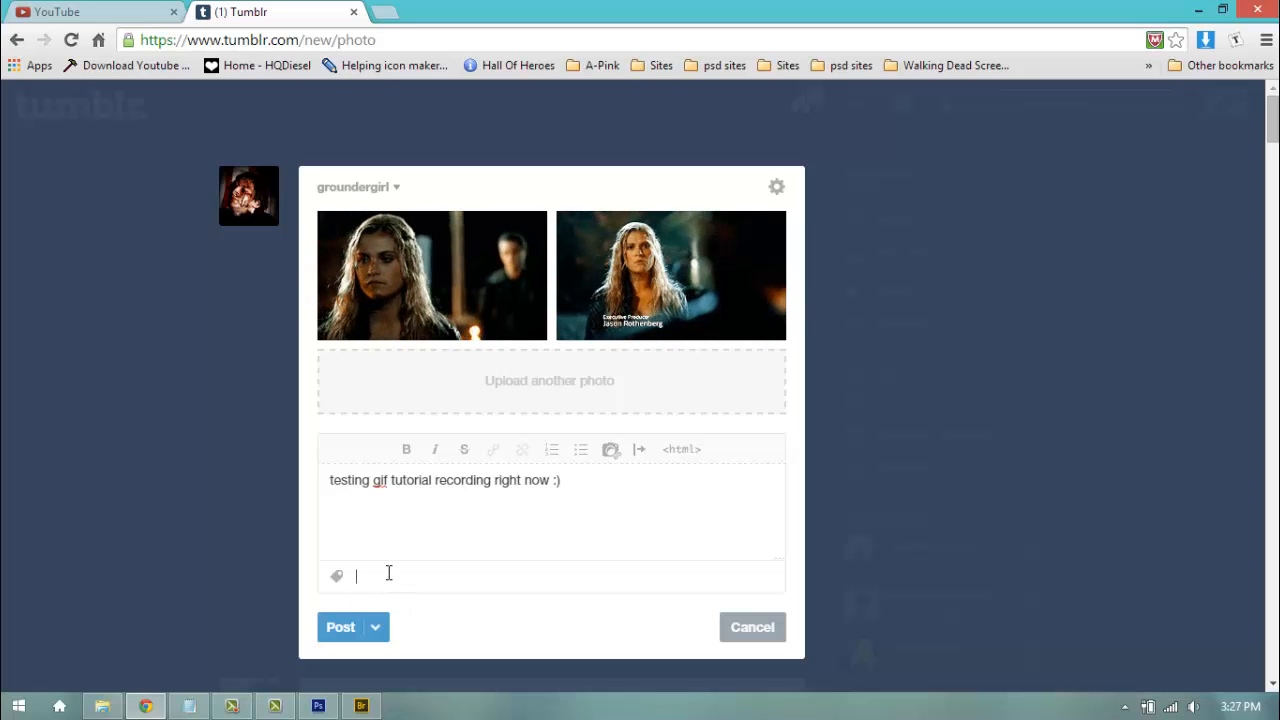
{"action": "type", "text": "gif tuto"}
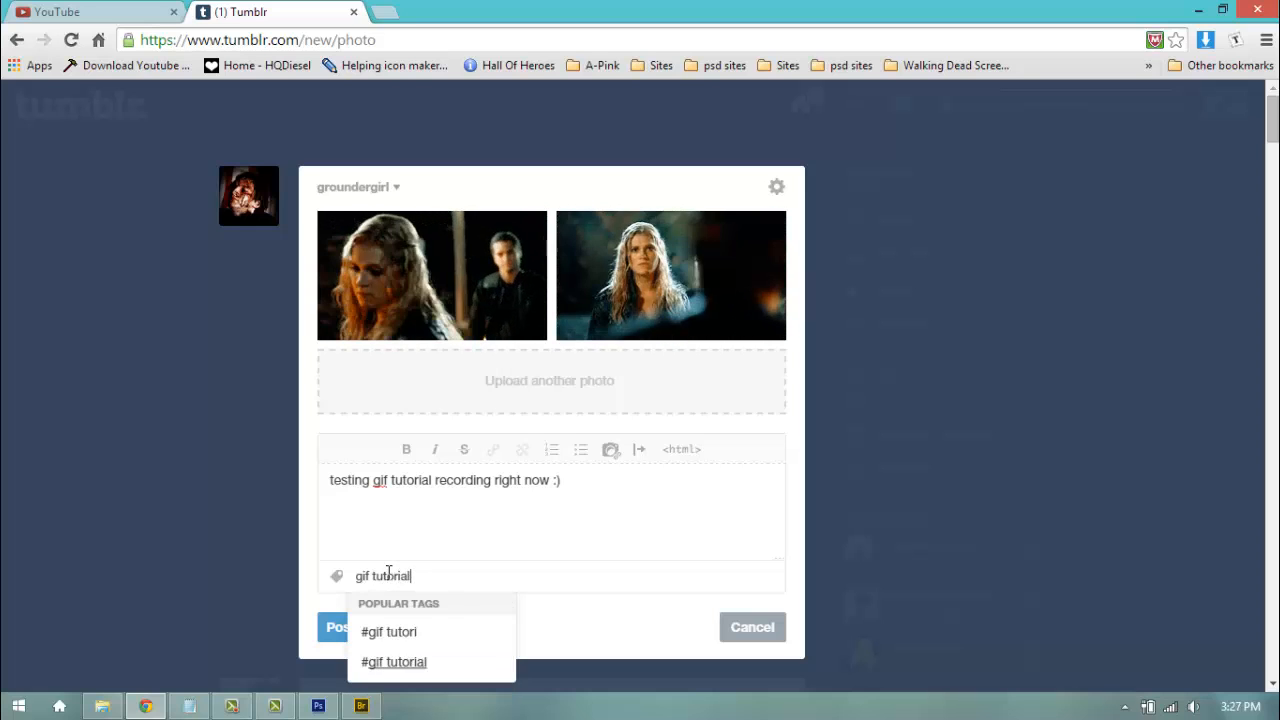
{"action": "type", "text": "rial"}
{"action": "key", "text": "Return"}
{"action": "type", "text": "tu"}
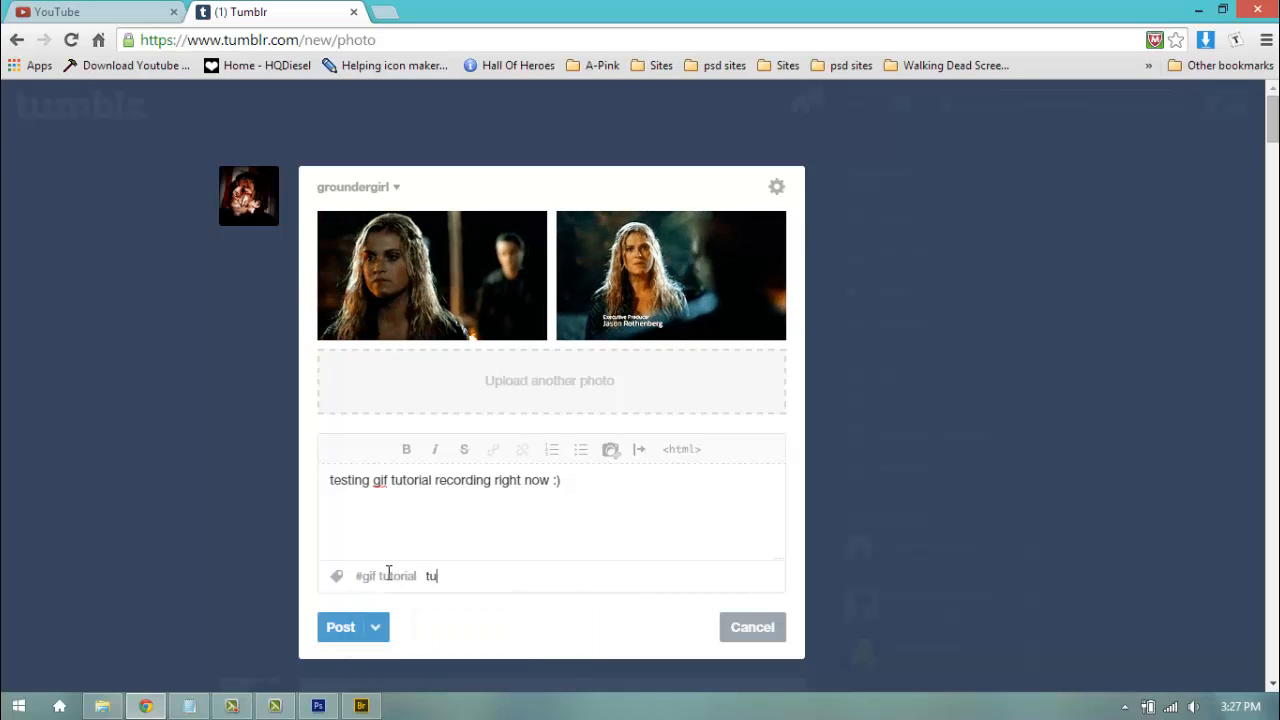
{"action": "type", "text": "blm"}
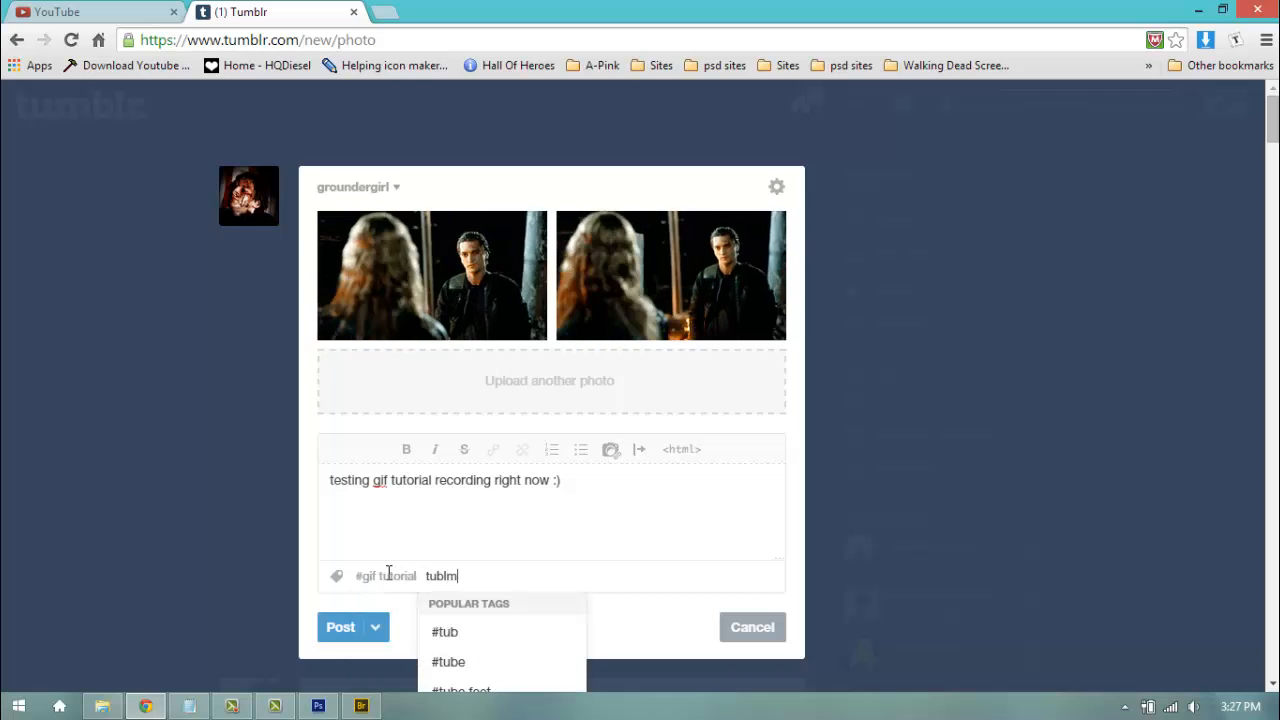
{"action": "key", "text": "BackSpace"}
{"action": "key", "text": "BackSpace"}
{"action": "key", "text": "BackSpace"}
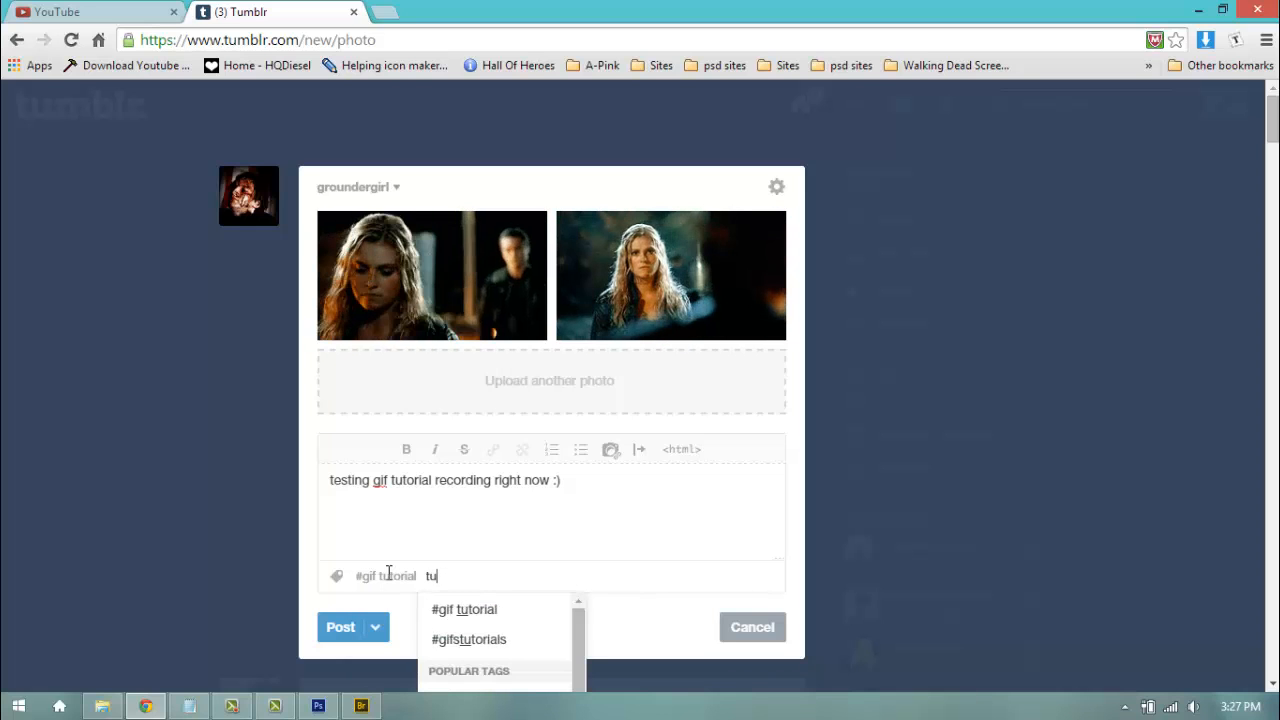
{"action": "type", "text": "umblr gi"}
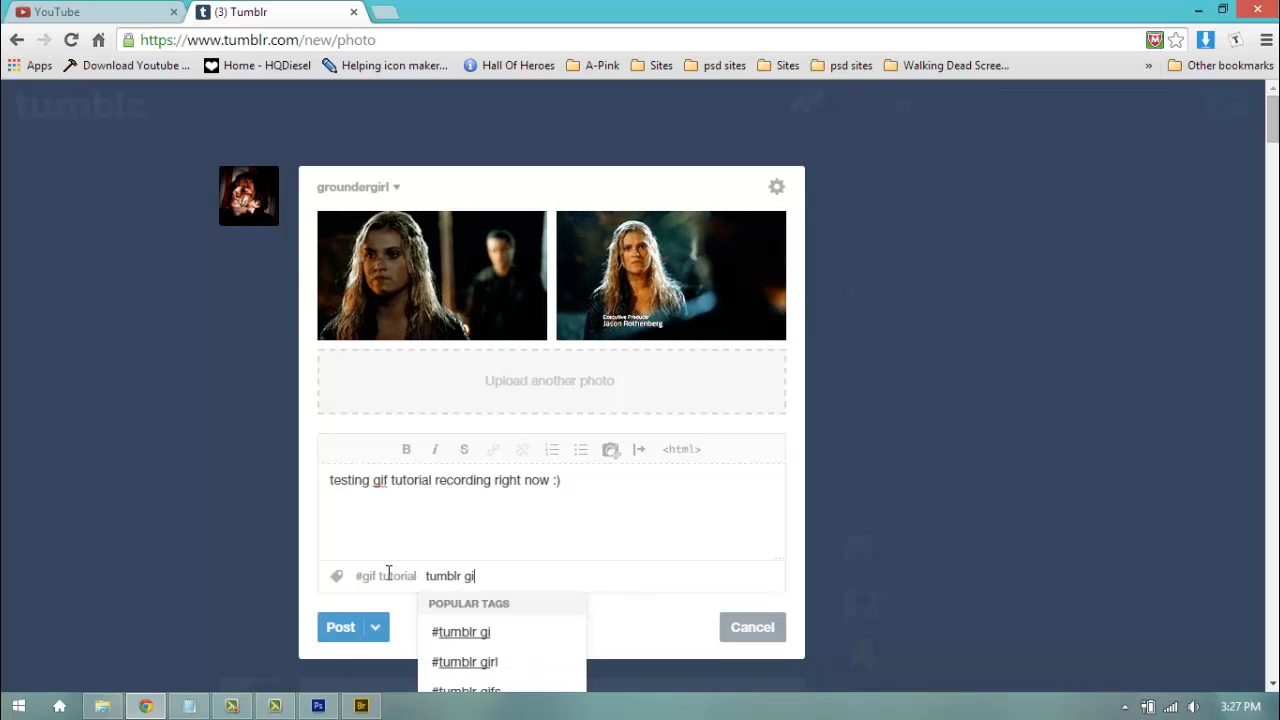
{"action": "type", "text": "f"}
{"action": "key", "text": "Return"}
Step: Add the tags "the 100" and "clarke" to the photo post
{"action": "type", "text": "the 1"}
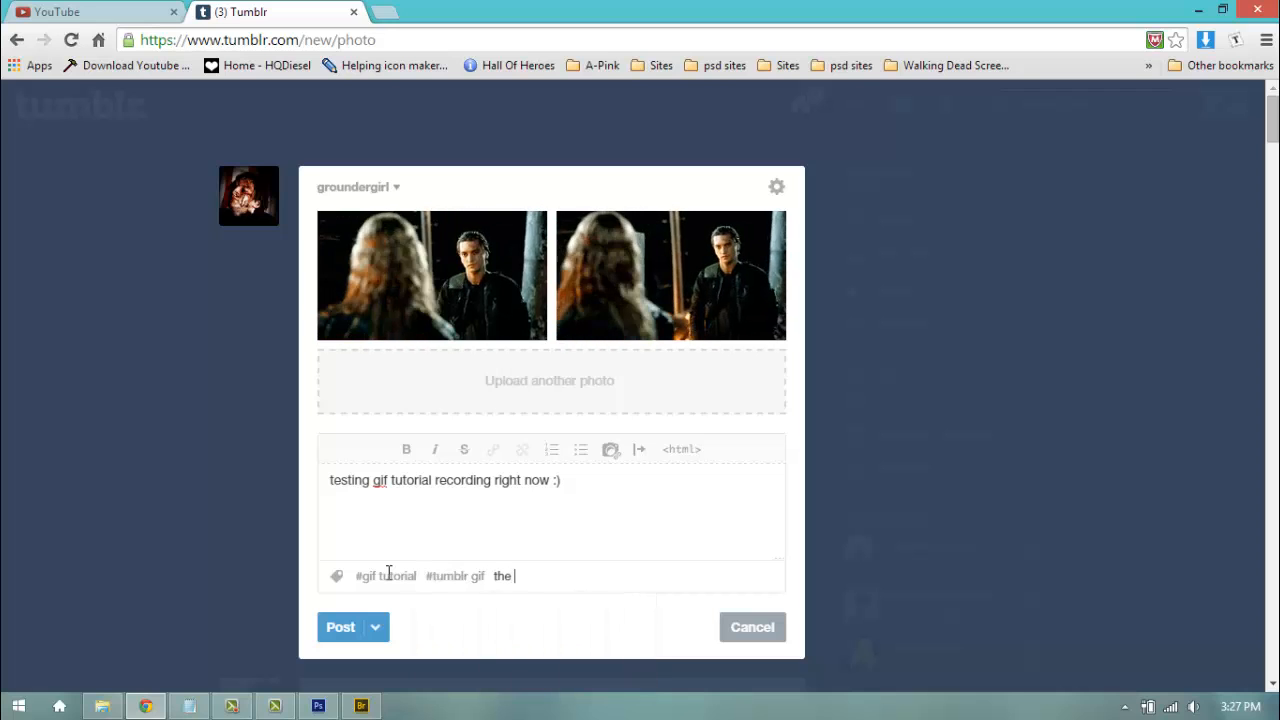
{"action": "type", "text": "00"}
{"action": "key", "text": "Return"}
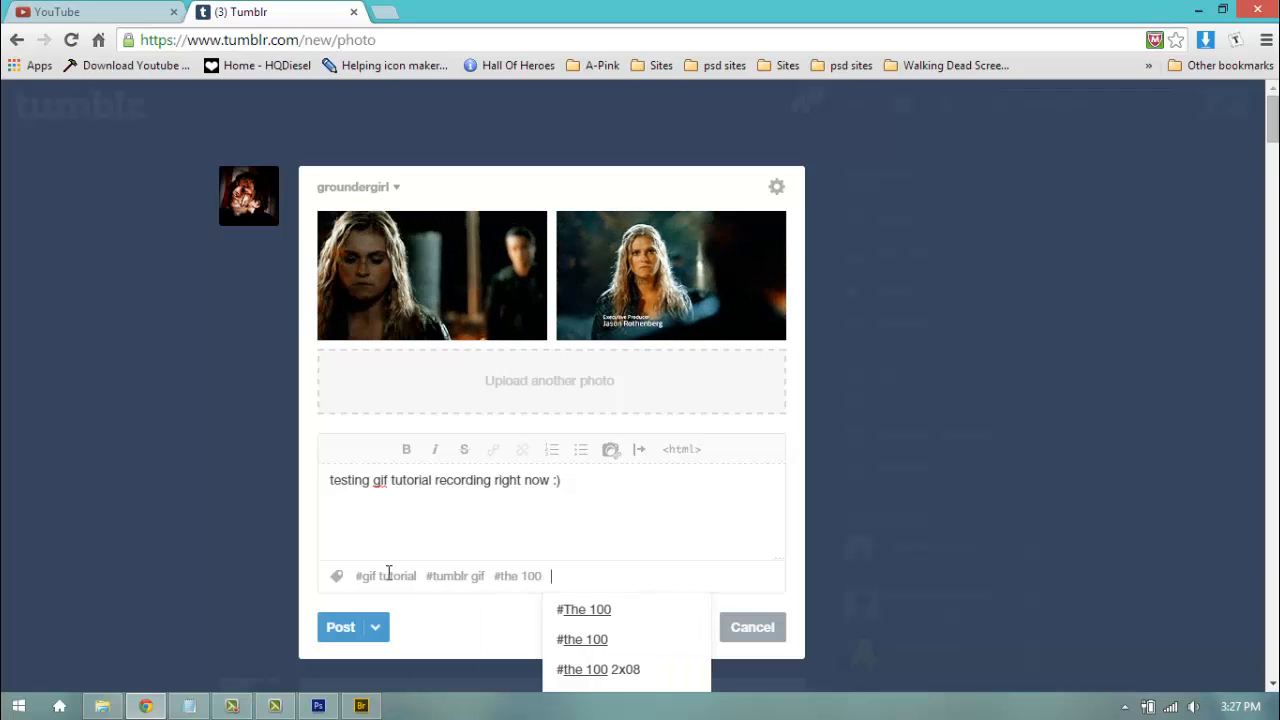
{"action": "type", "text": "u"}
{"action": "key", "text": "BackSpace"}
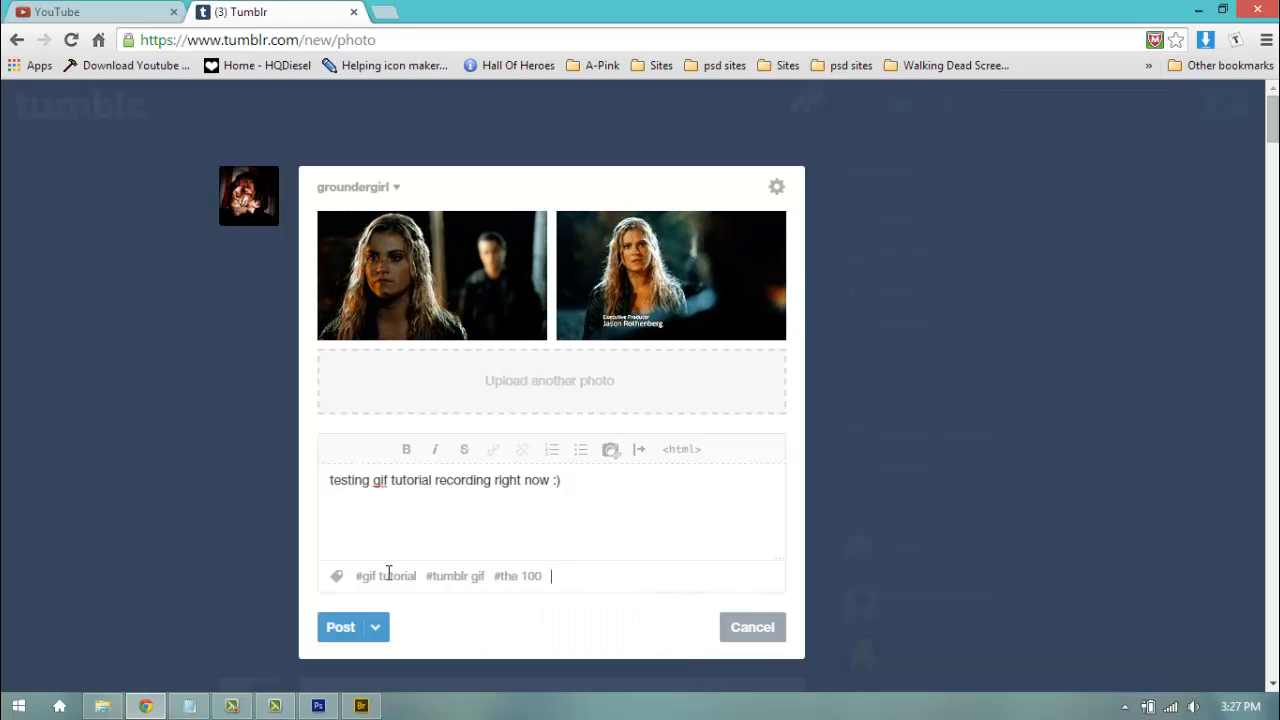
{"action": "type", "text": "cle"}
{"action": "key", "text": "BackSpace"}
{"action": "key", "text": "BackSpace"}
{"action": "key", "text": "BackSpace"}
{"action": "key", "text": "BackSpace"}
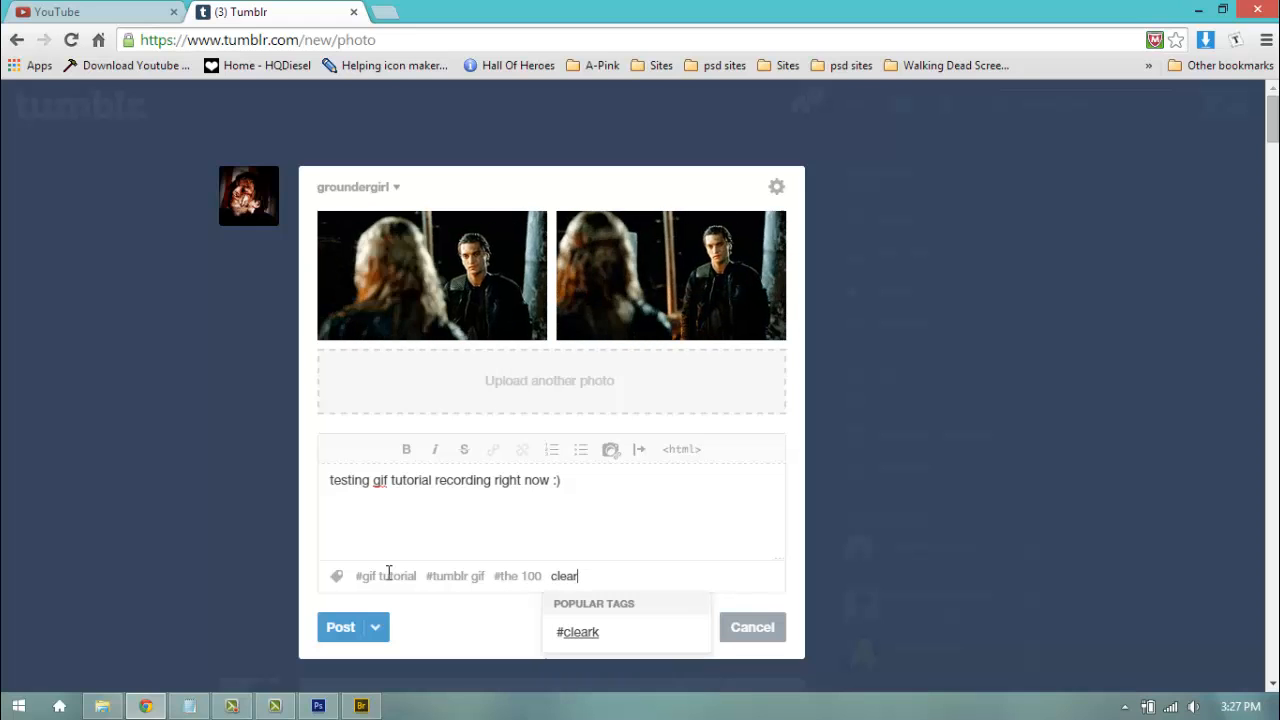
{"action": "type", "text": "akr"}
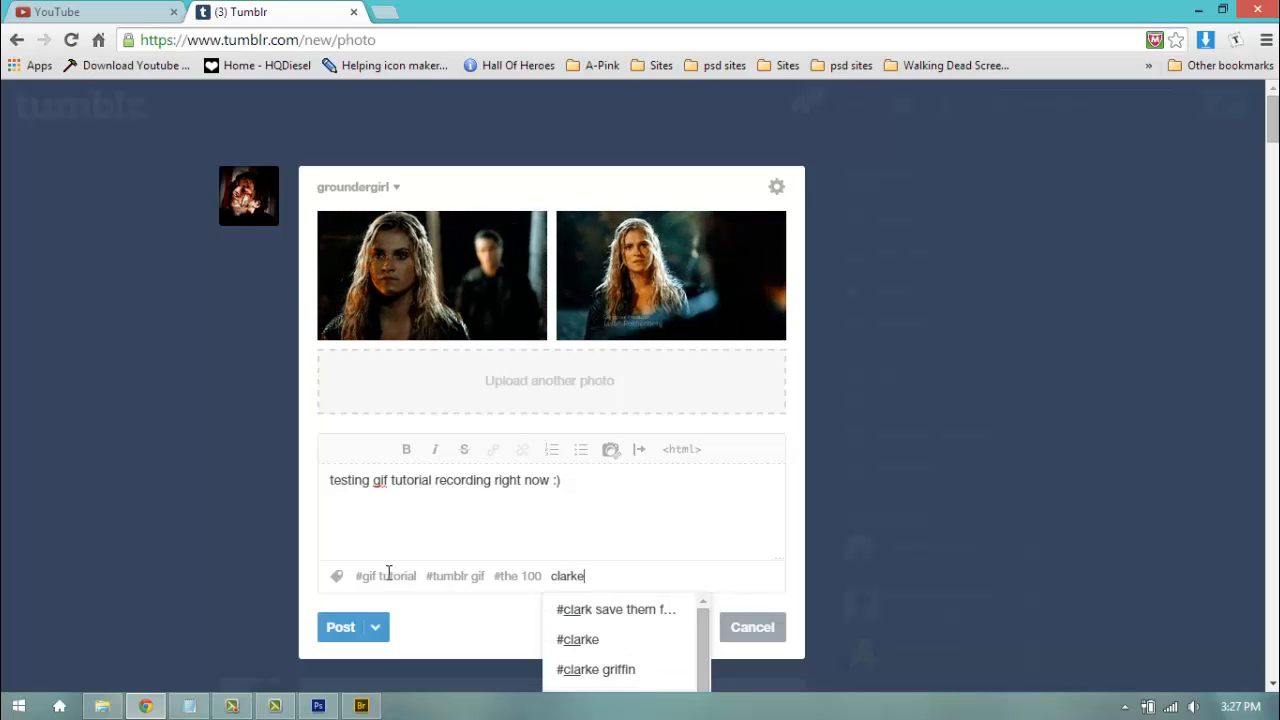
{"action": "key", "text": "Return"}
Step: Add the tag "ckarke griffin" to the photo post
{"action": "type", "text": "cka"}
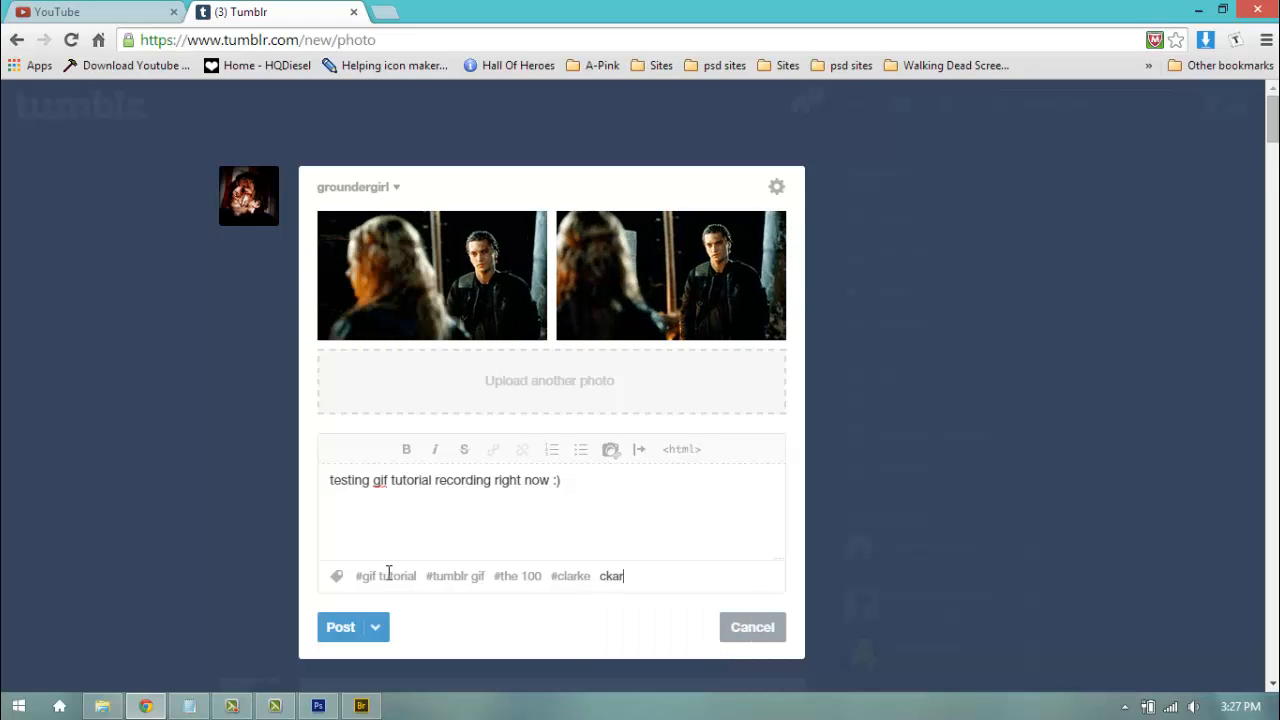
{"action": "type", "text": "r"}
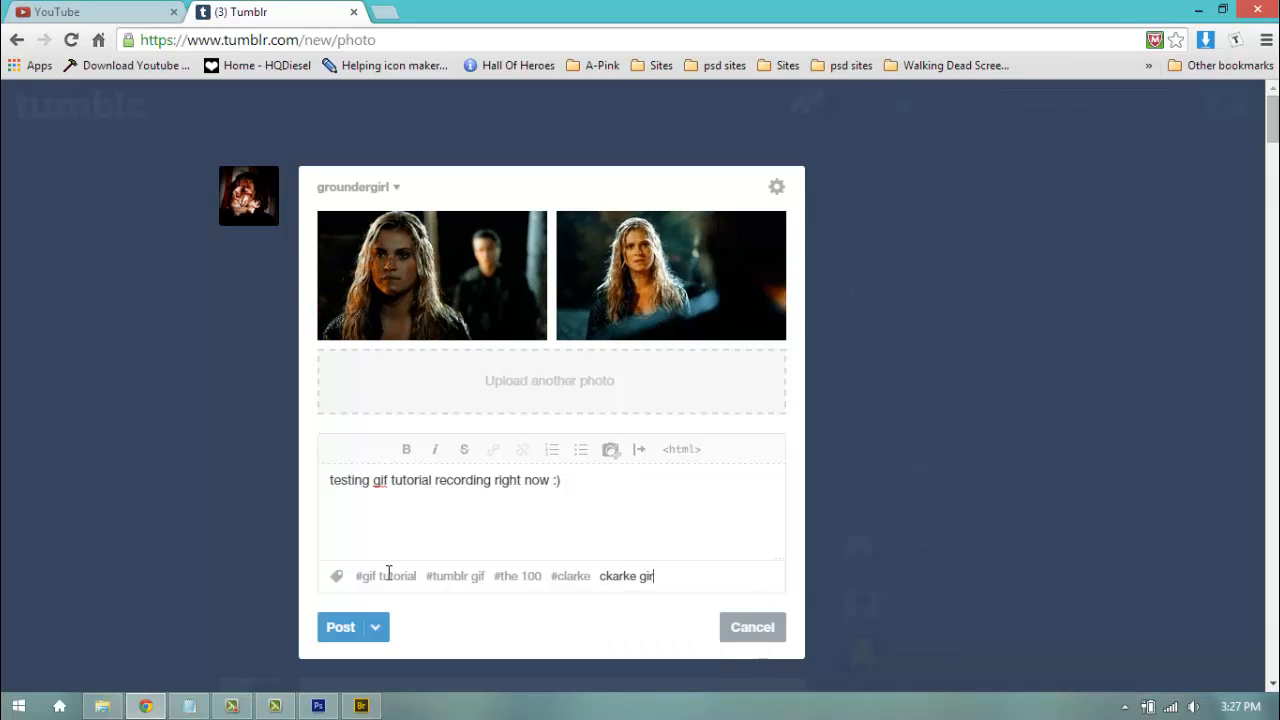
{"action": "key", "text": "BackSpace"}
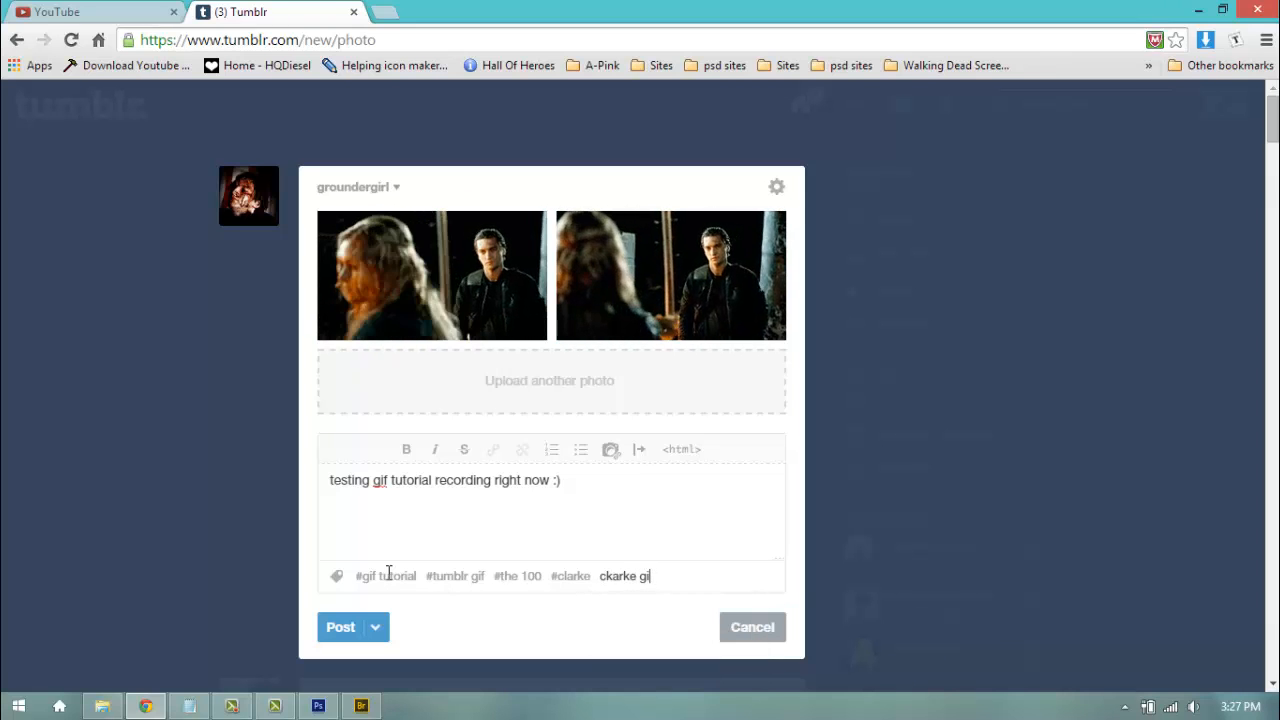
{"action": "type", "text": "ffin"}
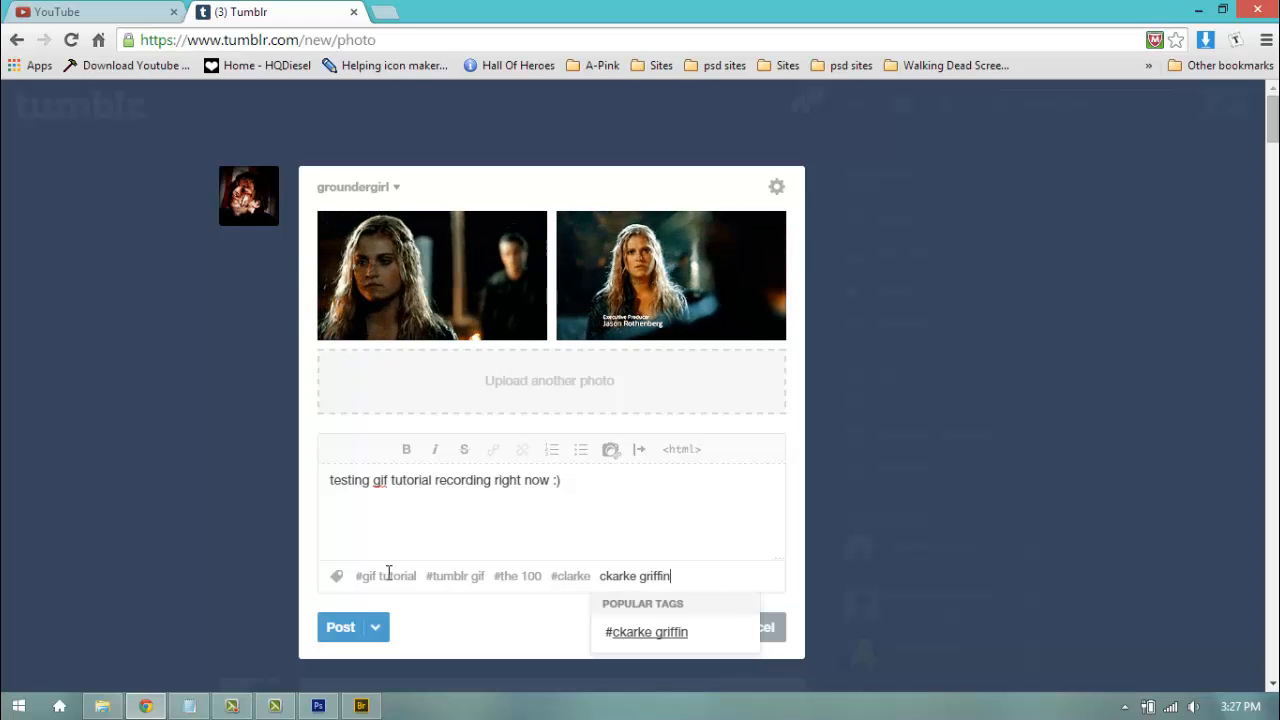
{"action": "left_click", "coordinate": [616, 633]}
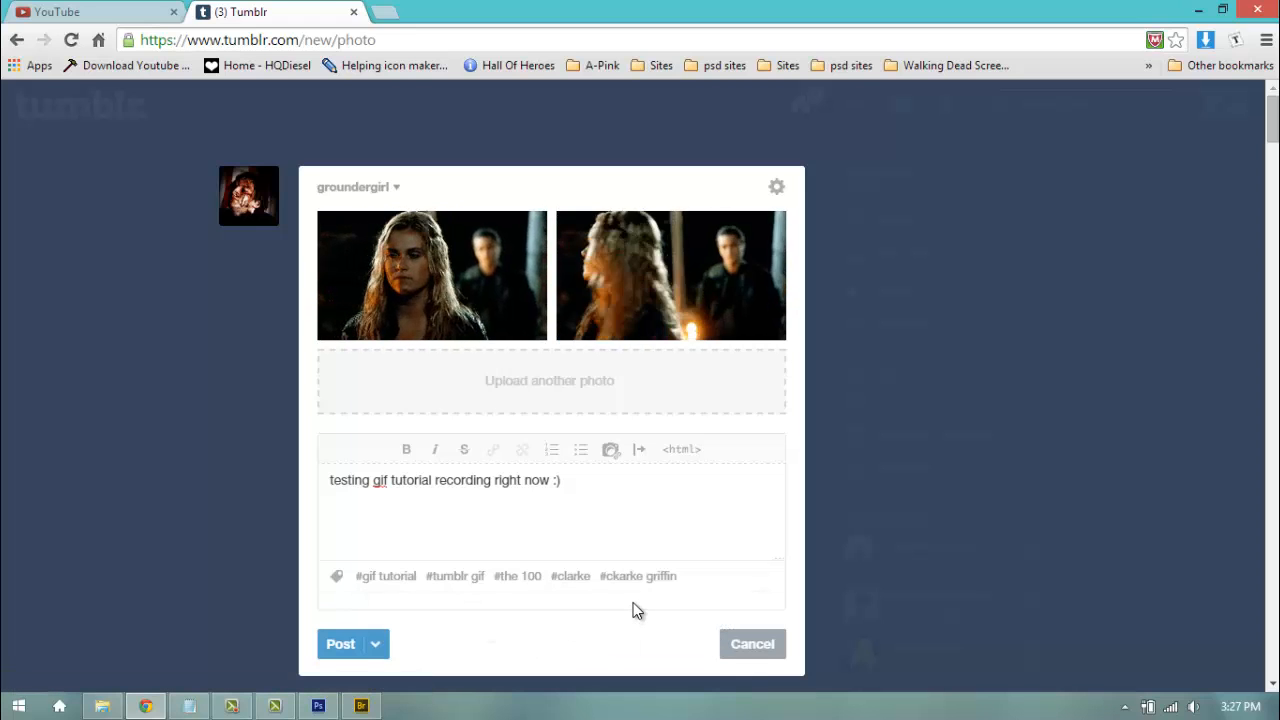
Step: Add the tag "murphy" to the photo post, replacing the misspelled "murply" tag
{"action": "type", "text": "u"}
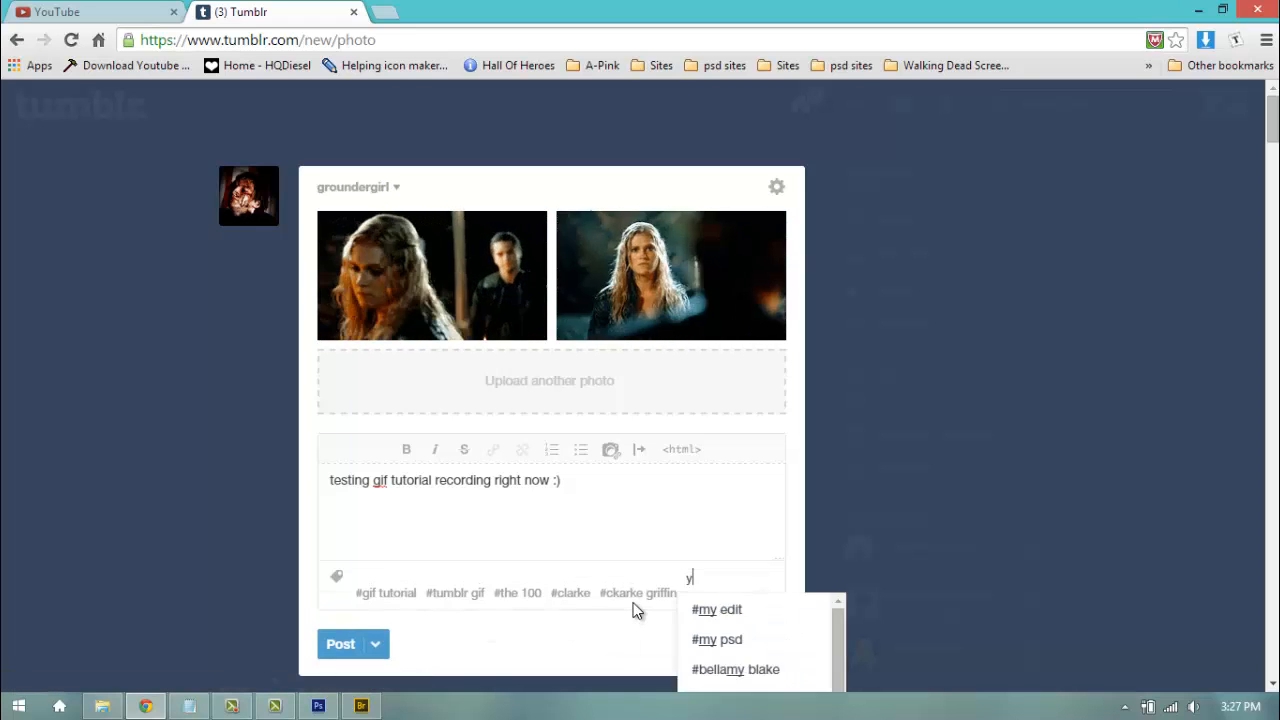
{"action": "type", "text": "rply"}
{"action": "key", "text": "Return"}
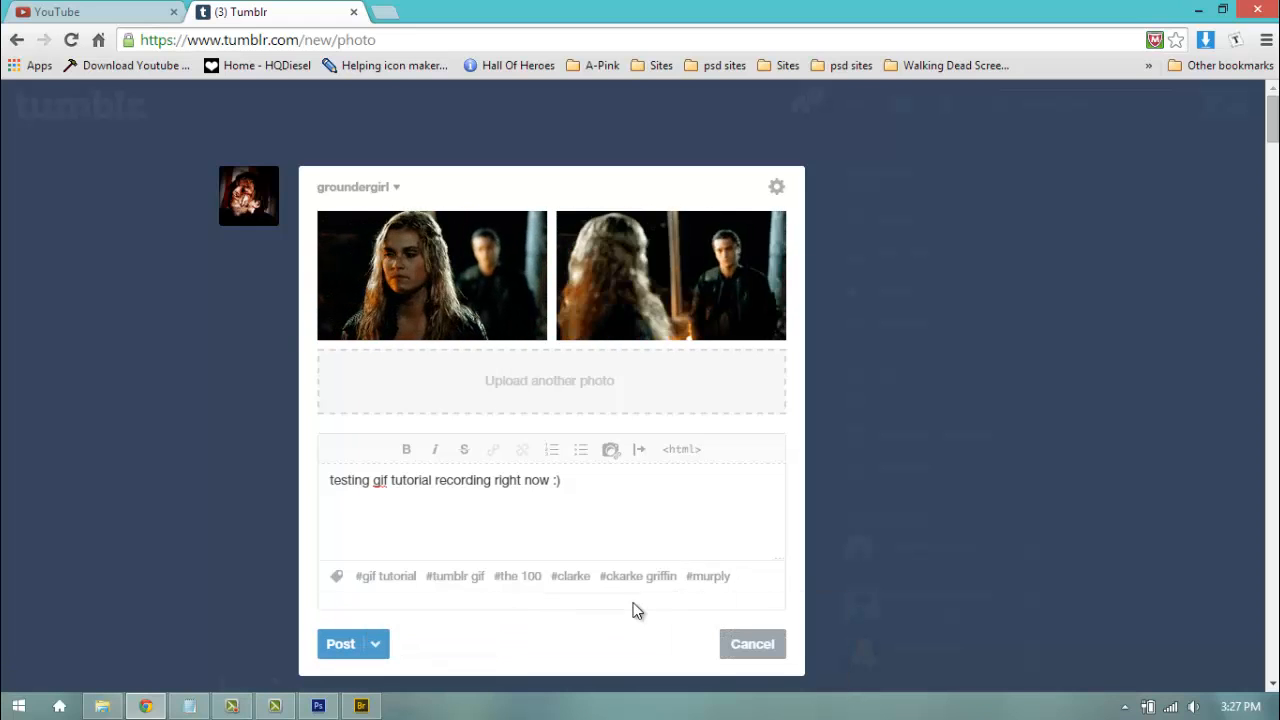
{"action": "key", "text": "BackSpace"}
{"action": "type", "text": "murp"}
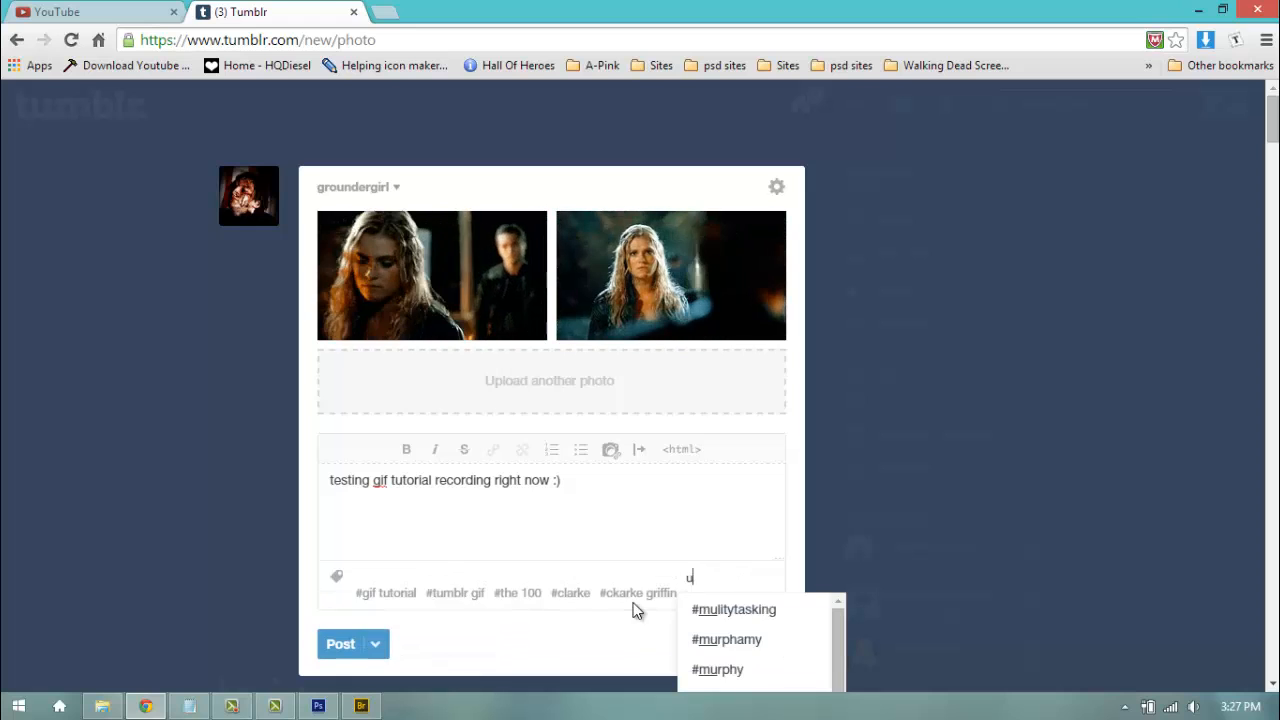
{"action": "type", "text": "ly"}
{"action": "key", "text": "BackSpace"}
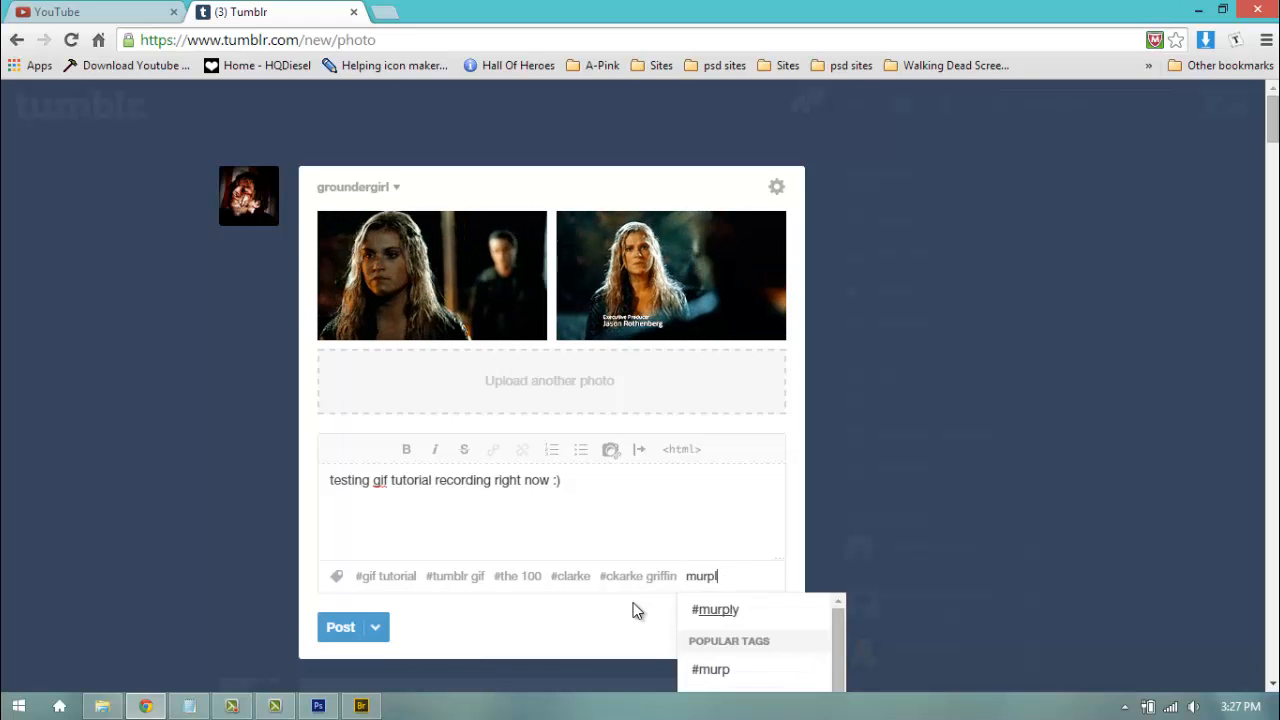
{"action": "type", "text": "hy"}
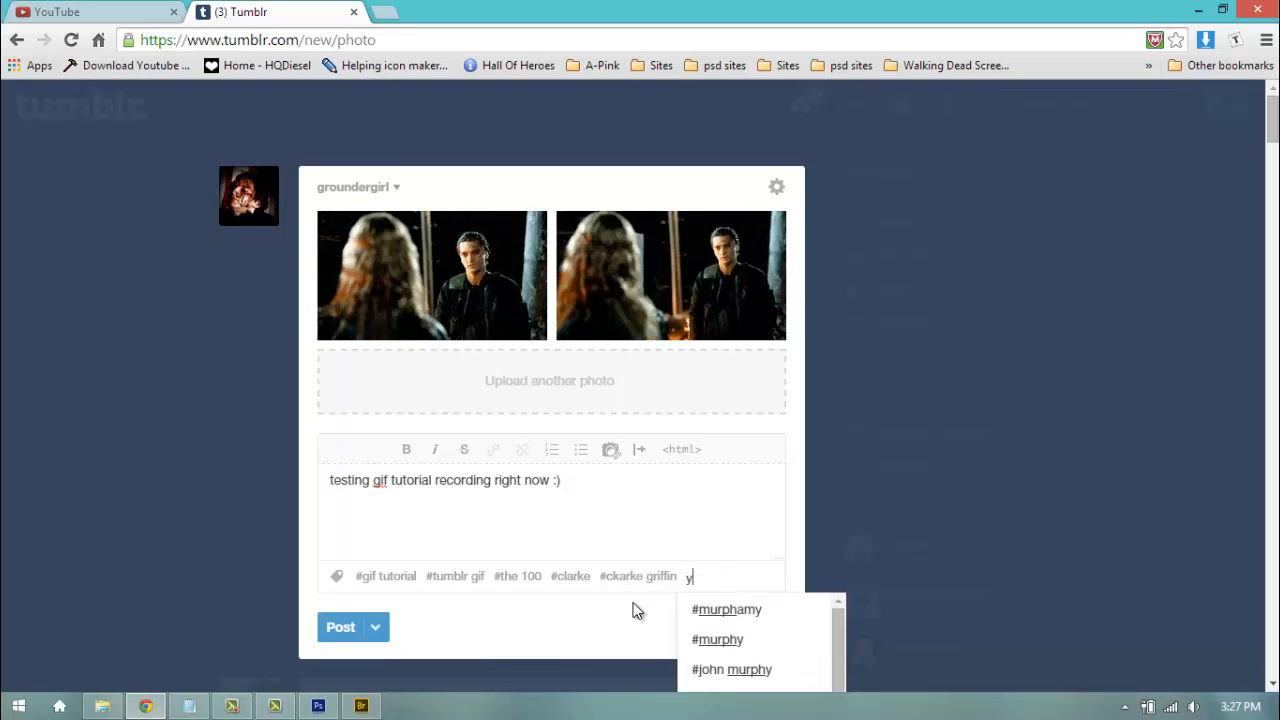
{"action": "key", "text": "Return"}
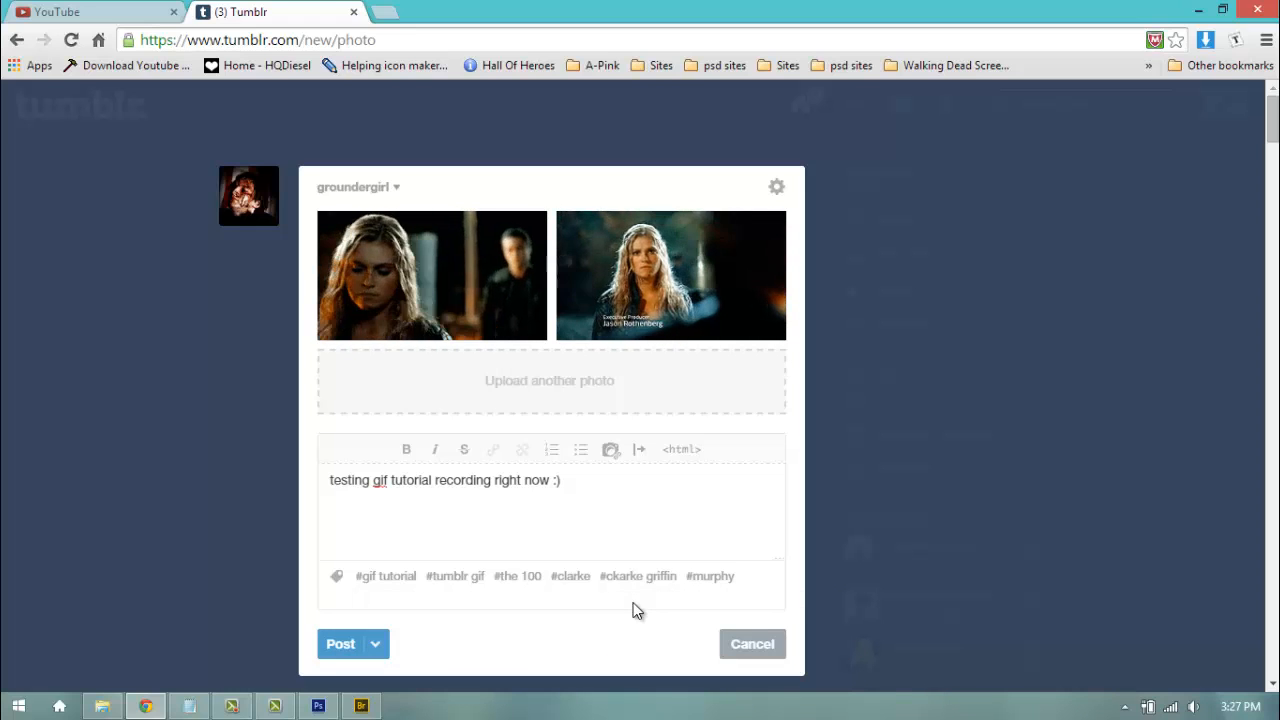
Step: Add the tags "john murphy" and "clarphy", and publish the photo post
{"action": "type", "text": "joh"}
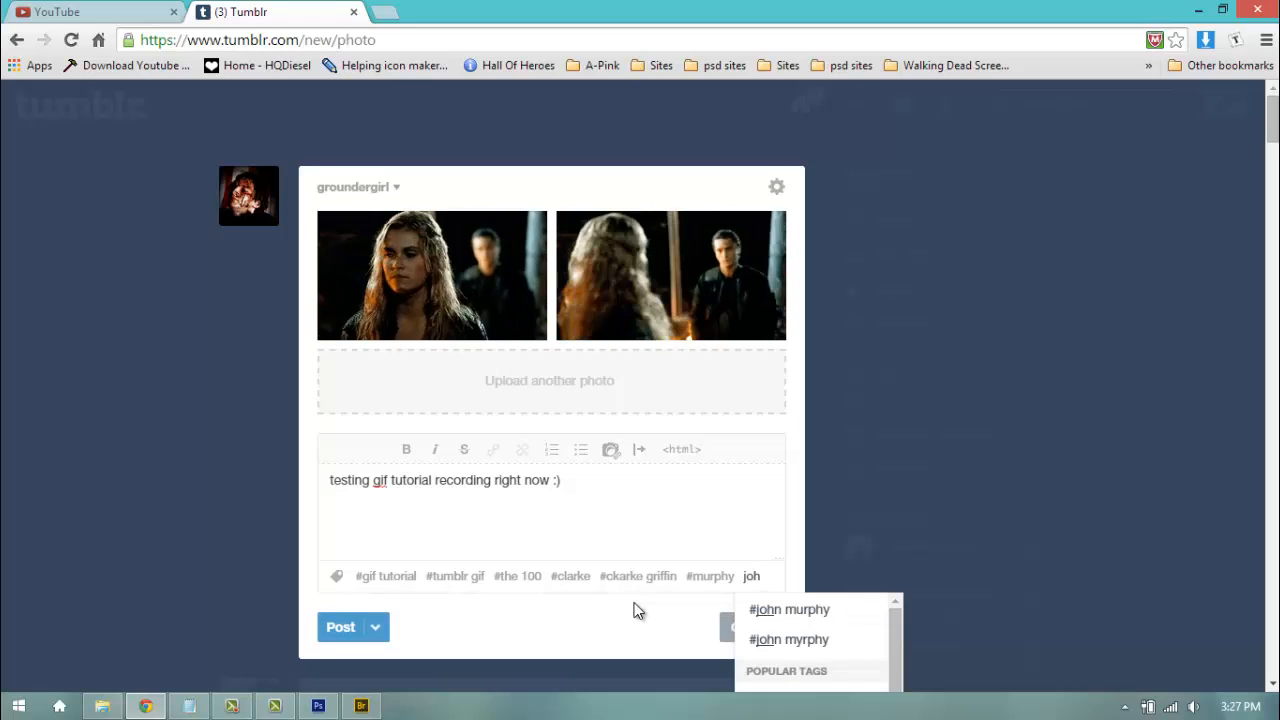
{"action": "scroll", "coordinate": [700, 590], "scroll_direction": "down", "scroll_amount": 1}
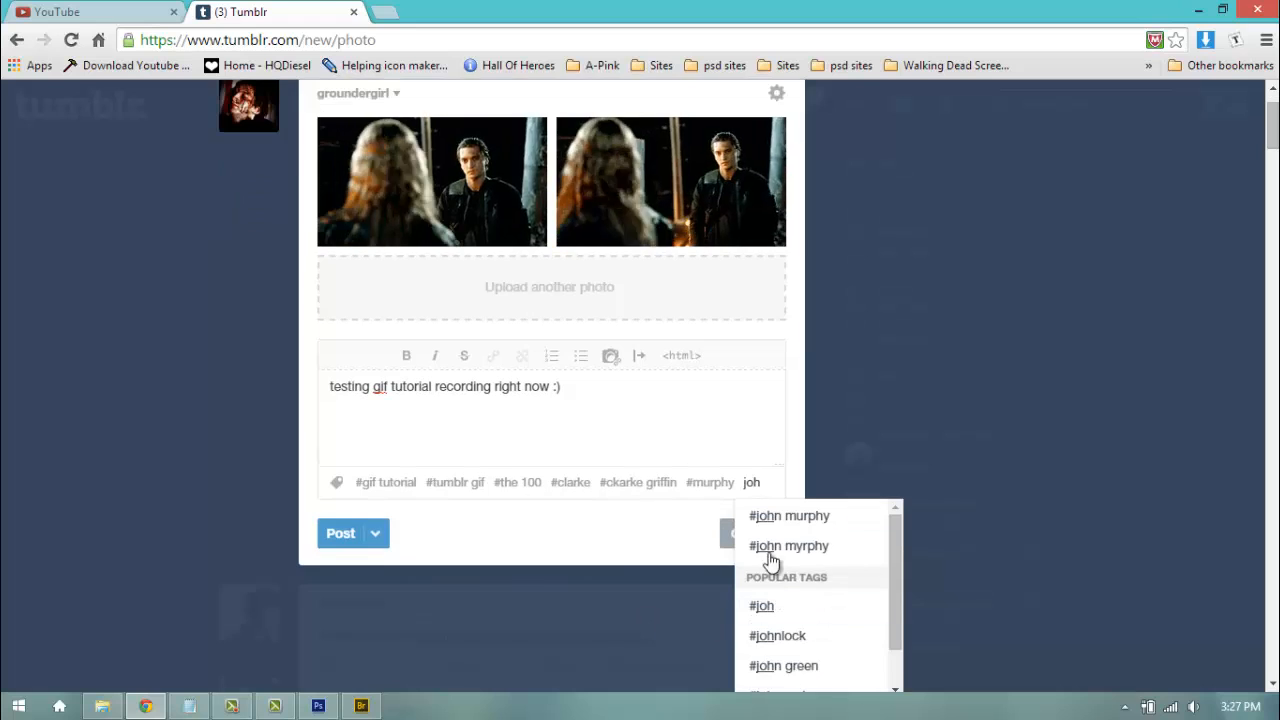
{"action": "left_click", "coordinate": [771, 528]}
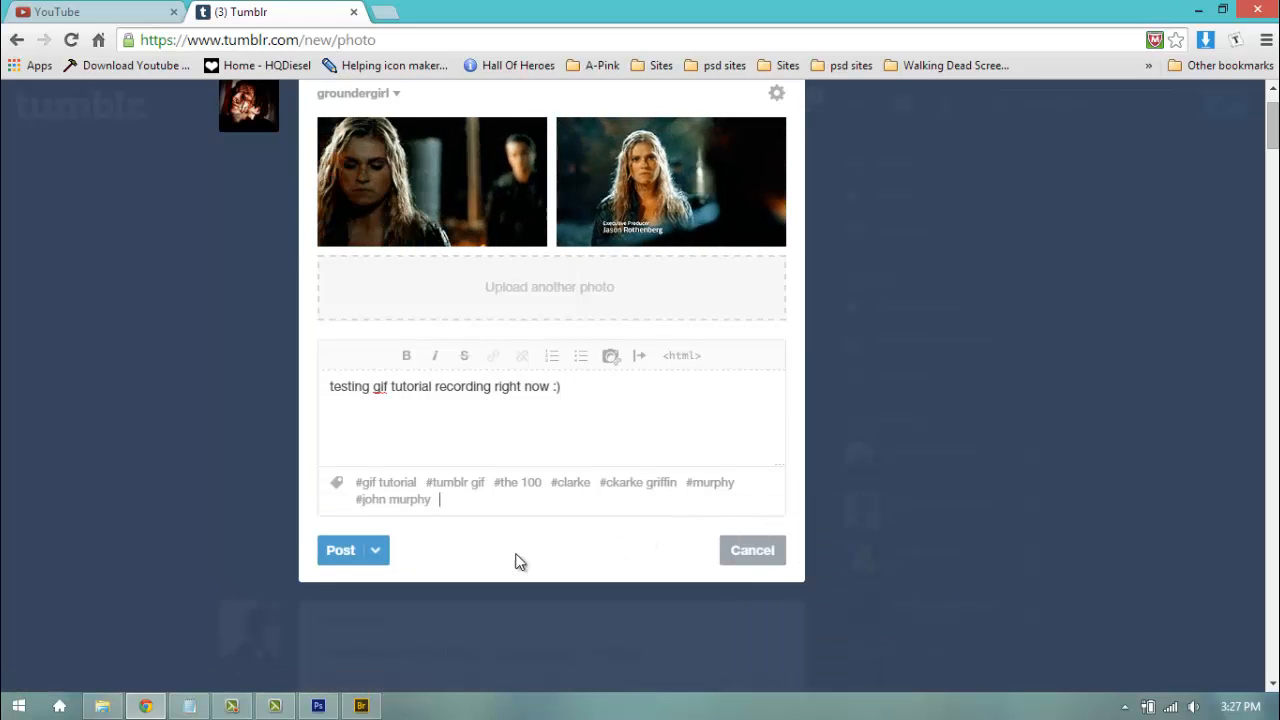
{"action": "type", "text": "clarphy"}
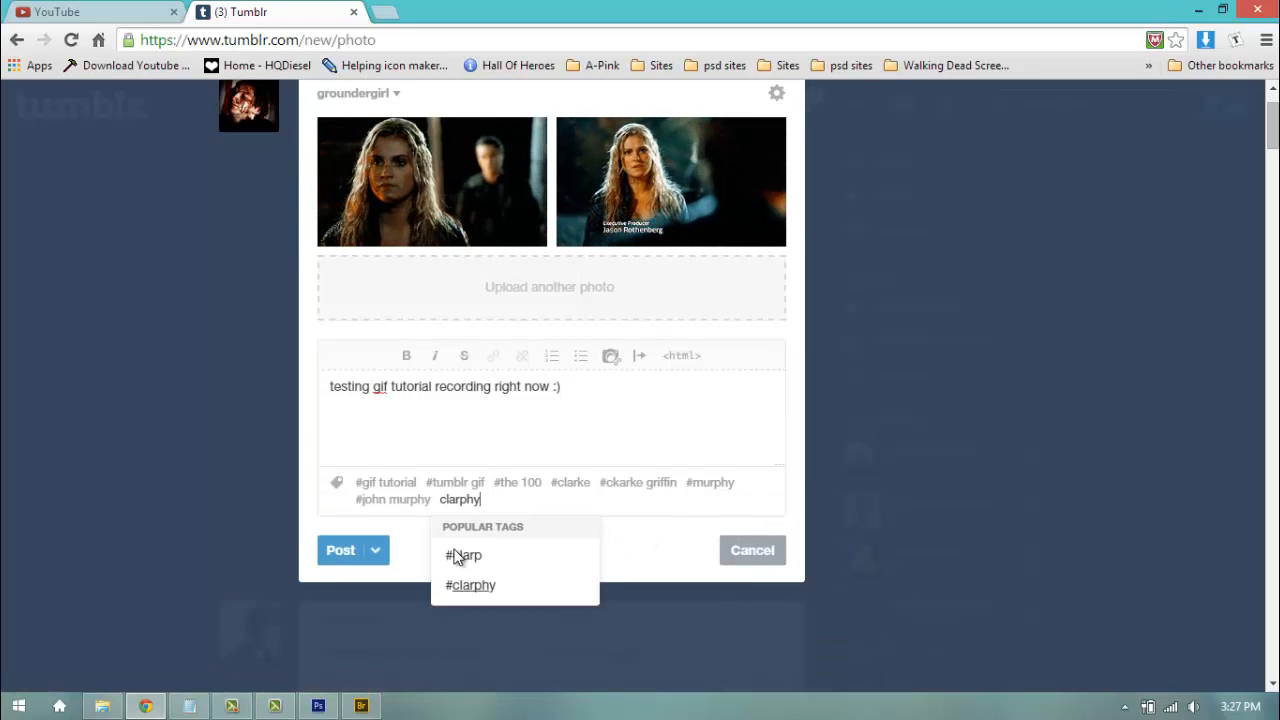
{"action": "left_click", "coordinate": [455, 557]}
{"action": "scroll", "coordinate": [397, 349], "scroll_direction": "up", "scroll_amount": 1}
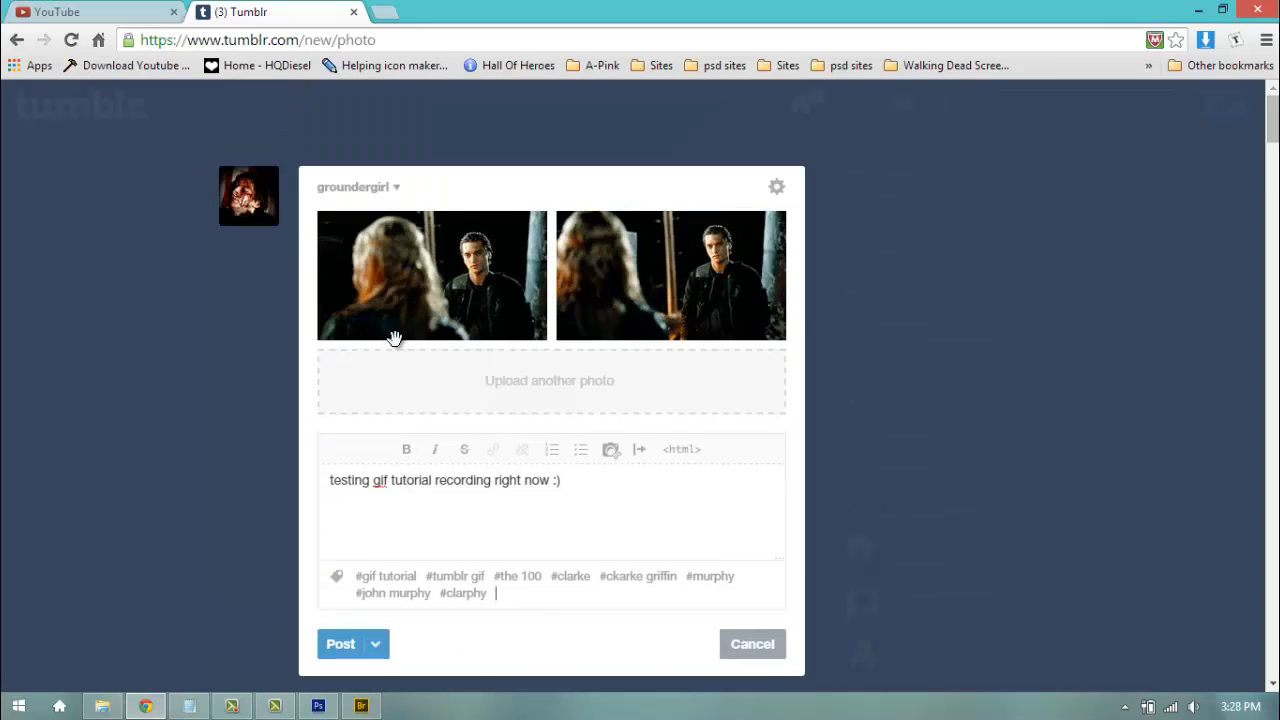
{"action": "left_click", "coordinate": [335, 650]}
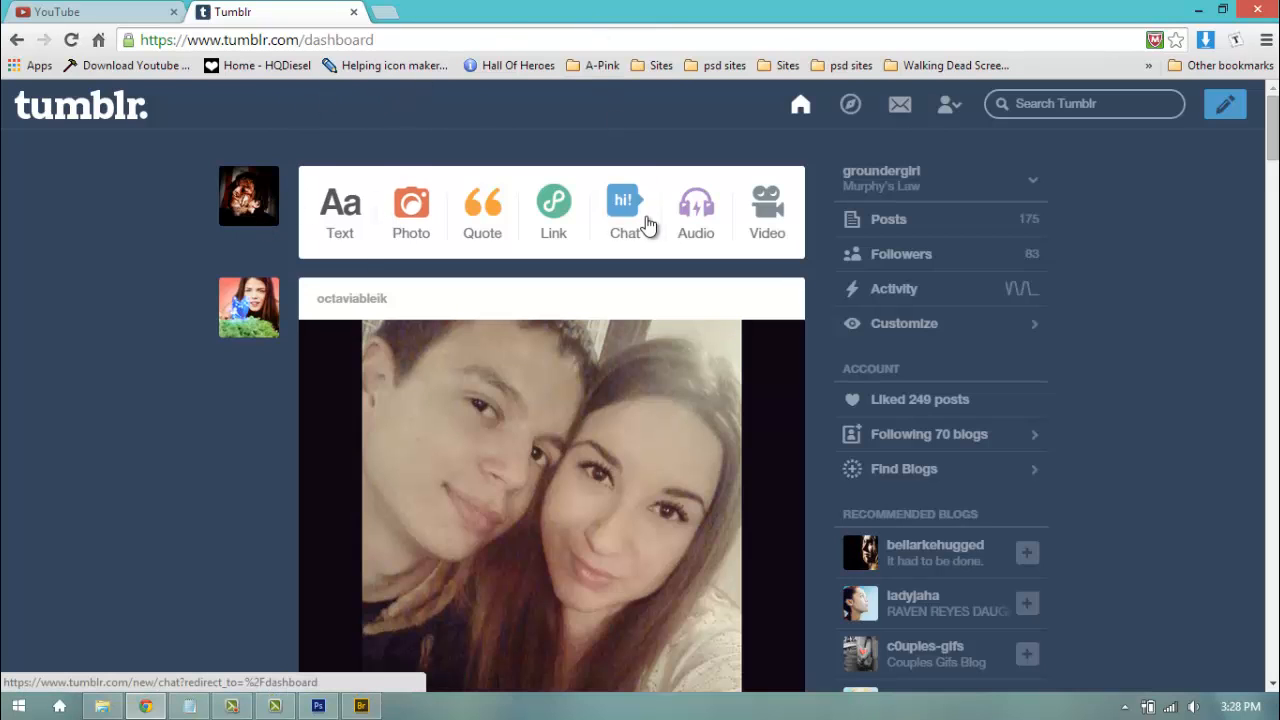
Step: Find the published GIF post on the dashboard and view both of its GIFs enlarged
{"action": "scroll", "coordinate": [183, 303], "scroll_direction": "down", "scroll_amount": 10}
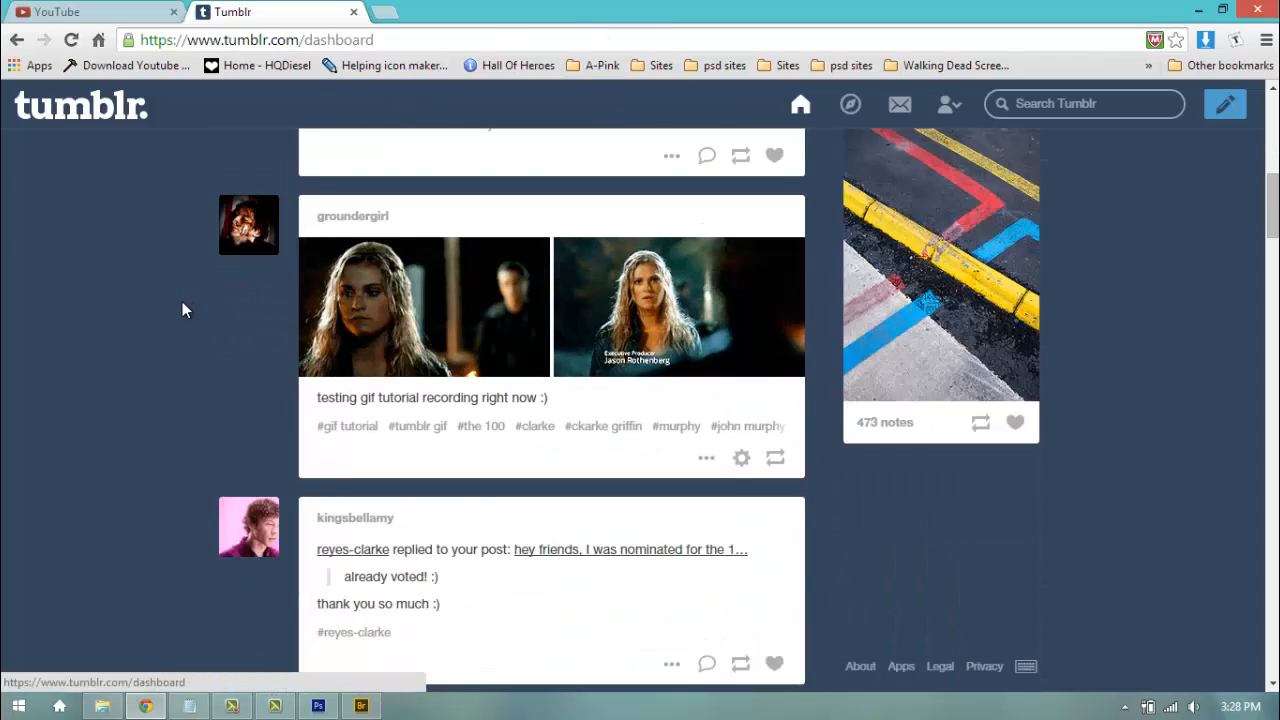
{"action": "left_click", "coordinate": [378, 245]}
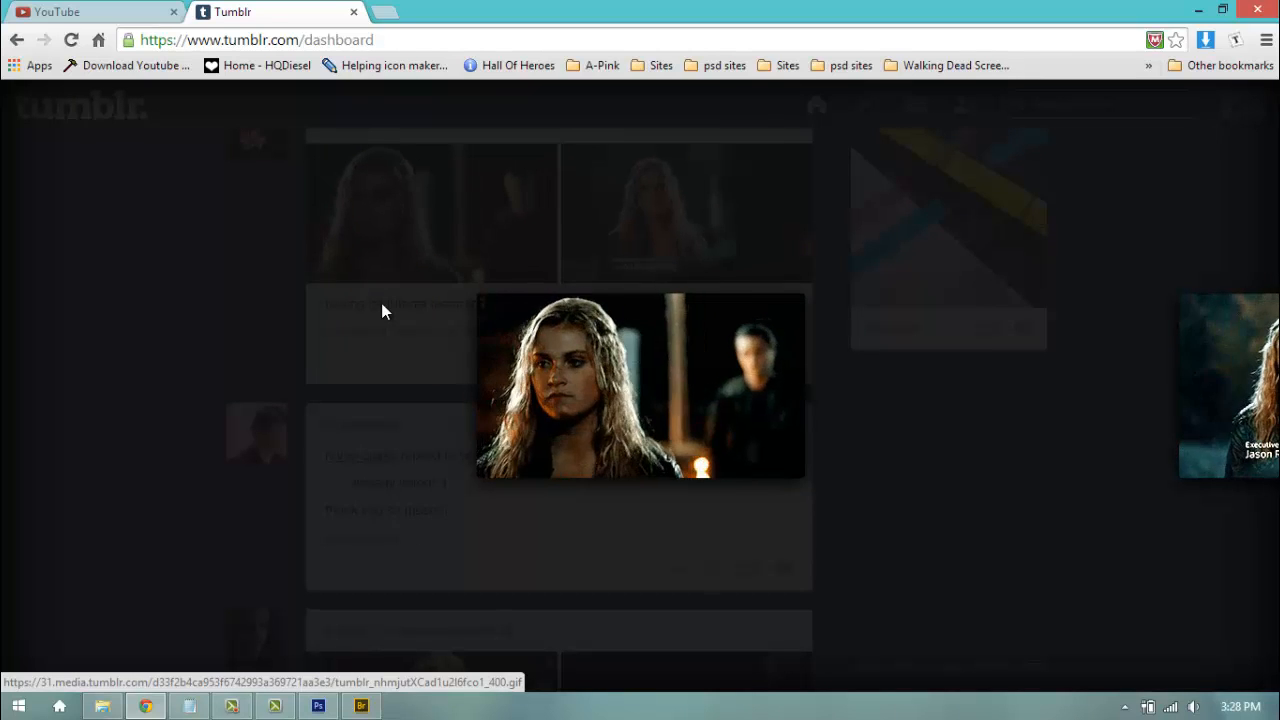
{"action": "left_click", "coordinate": [620, 355]}
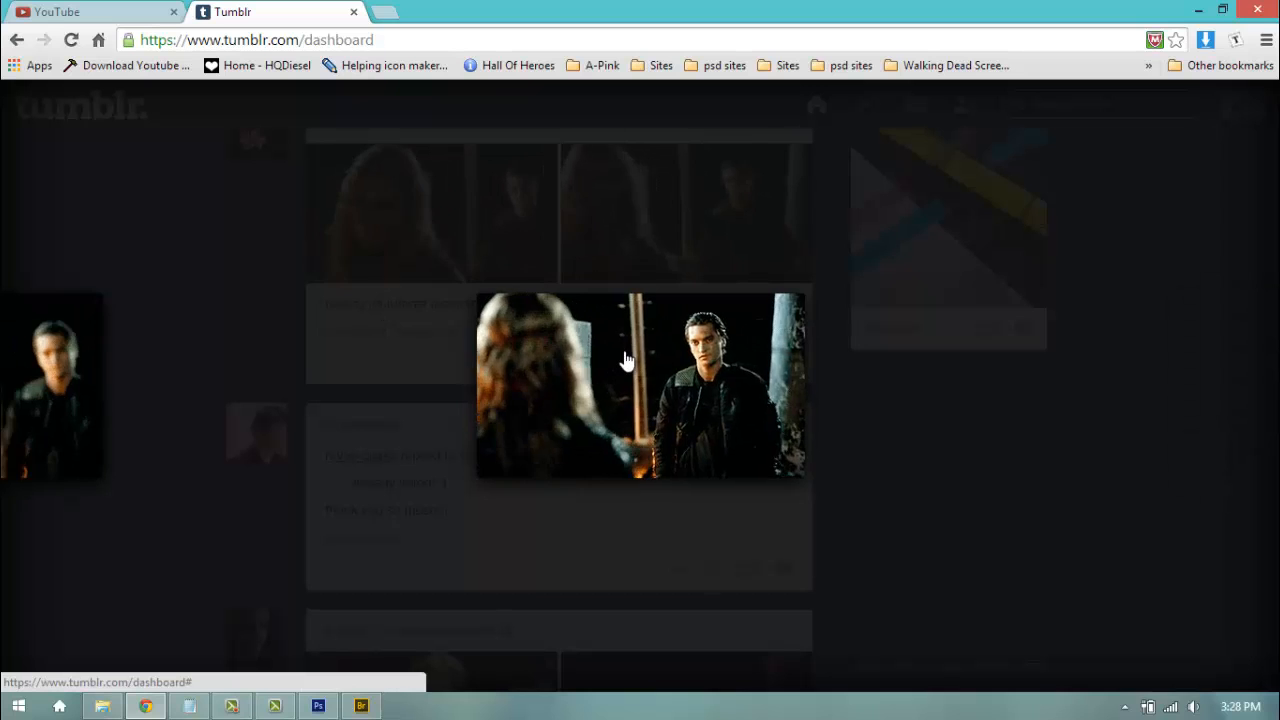
{"action": "left_click", "coordinate": [623, 360]}
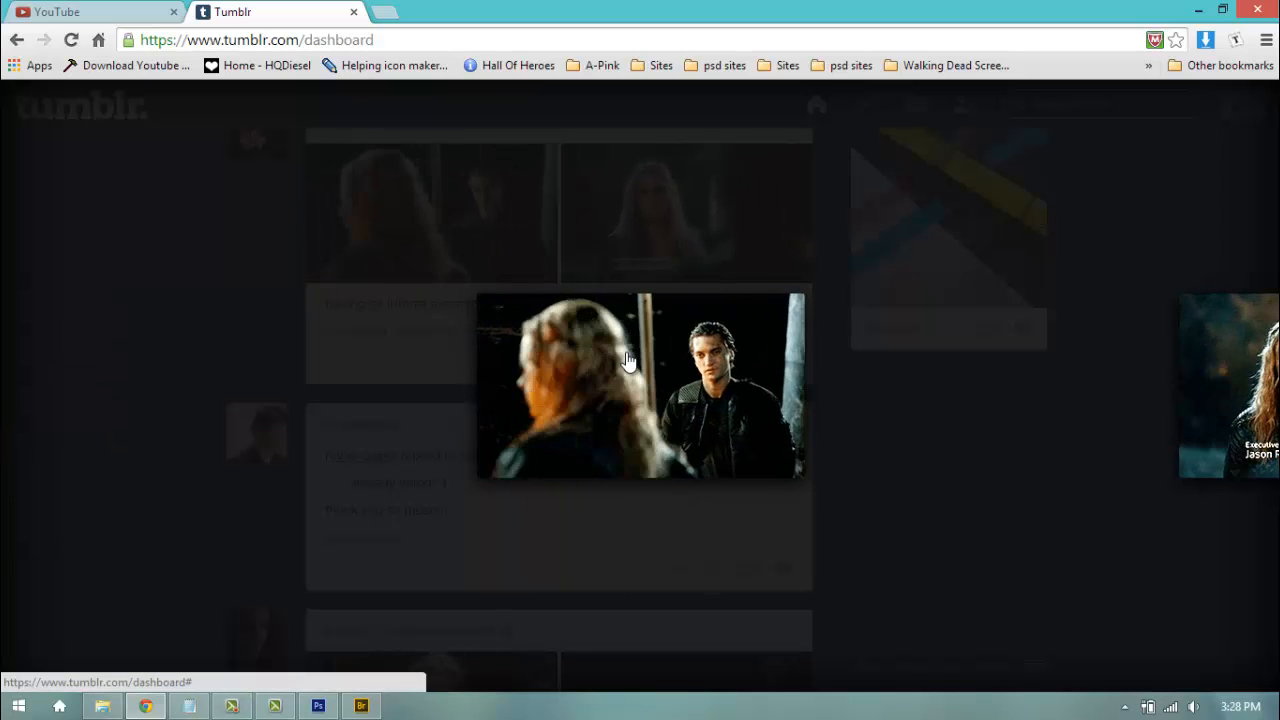
{"action": "left_click", "coordinate": [622, 360]}
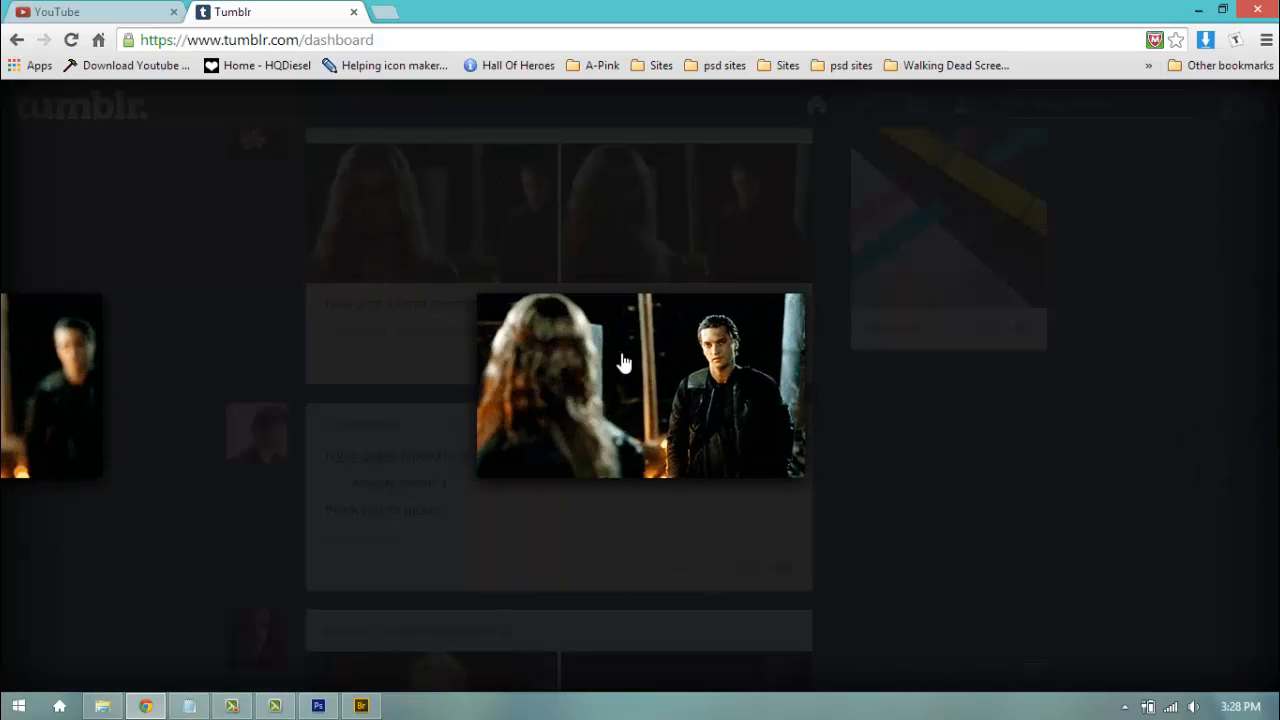
{"action": "left_click", "coordinate": [228, 276]}
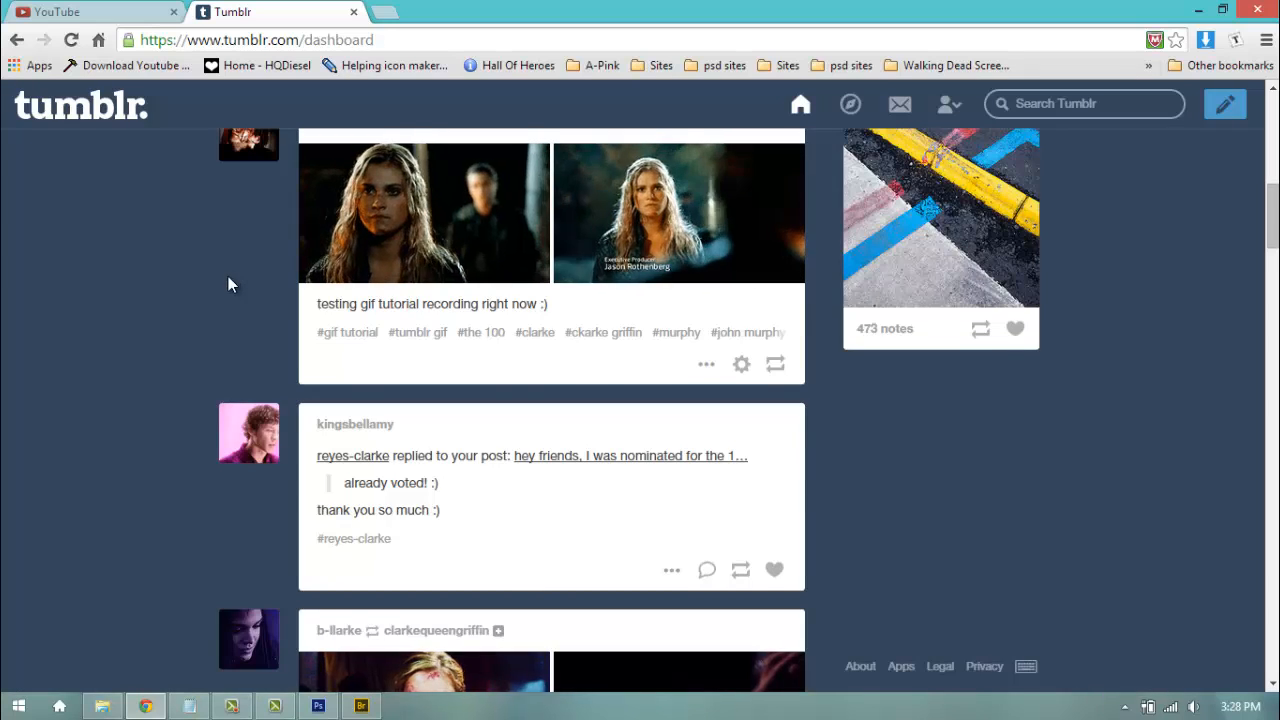
{"action": "scroll", "coordinate": [209, 297], "scroll_direction": "up", "scroll_amount": 2}
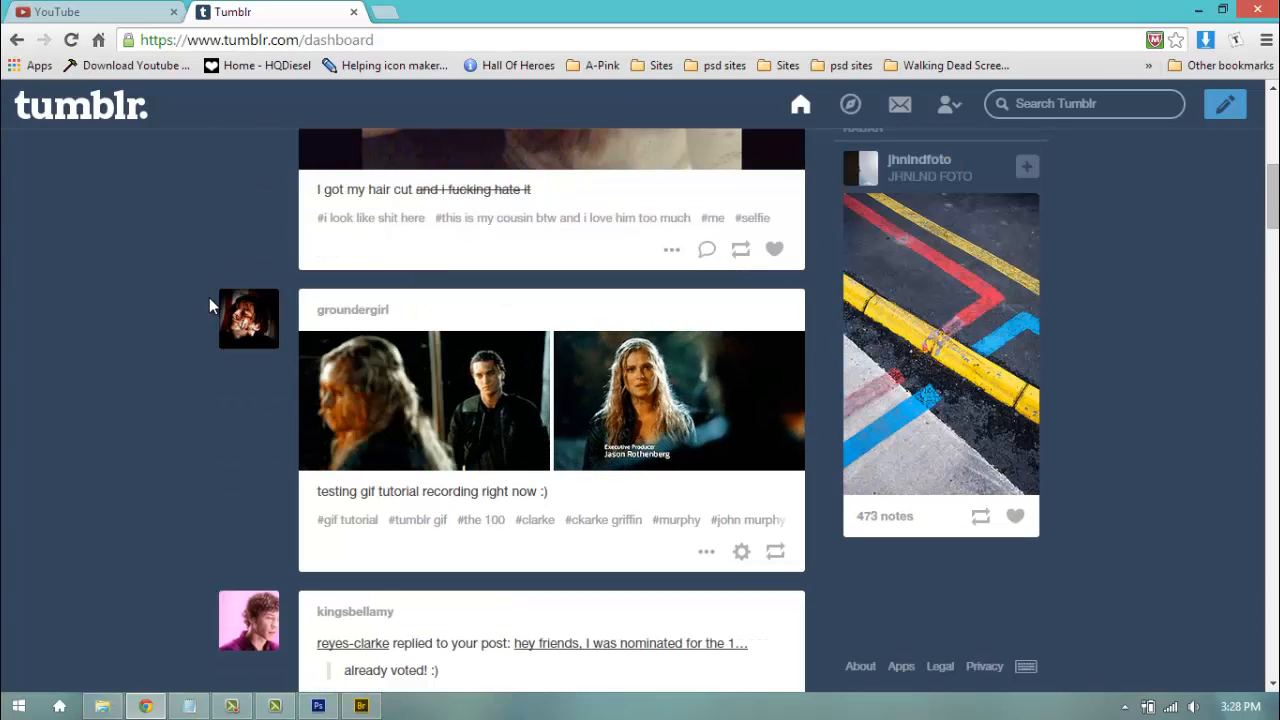
Step: Switch to Photoshop
{"action": "left_click", "coordinate": [318, 706]}
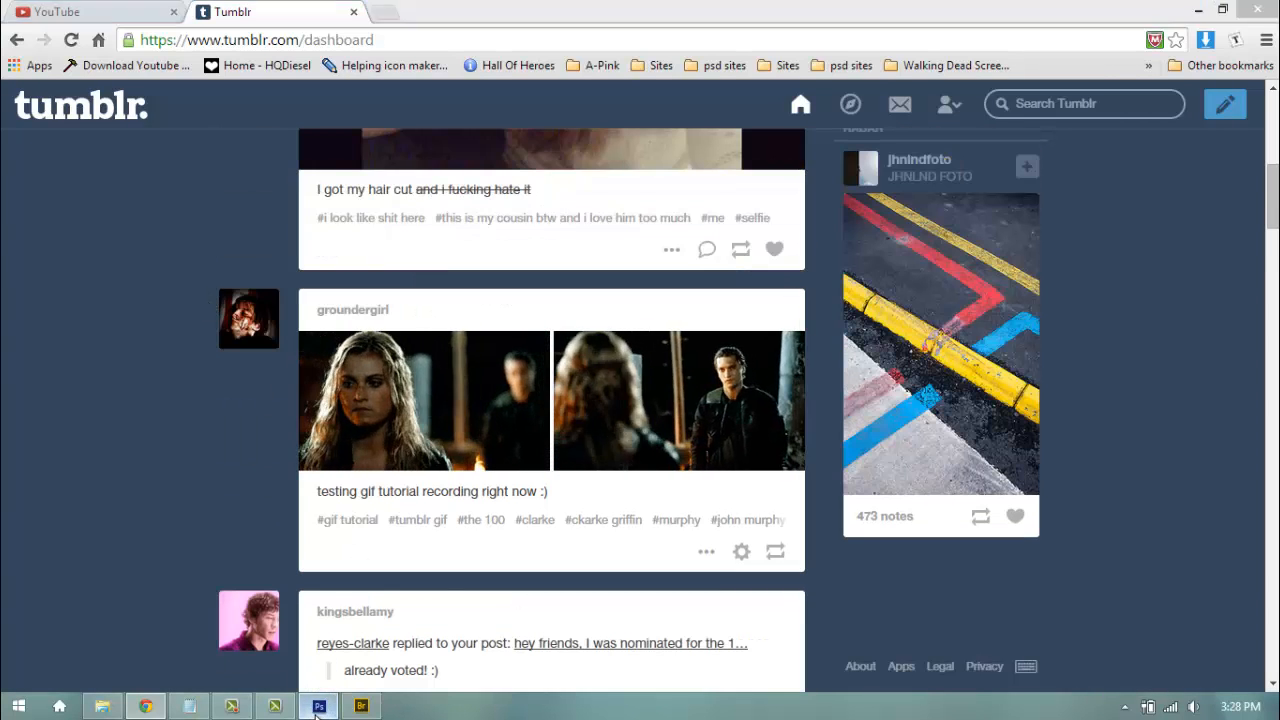